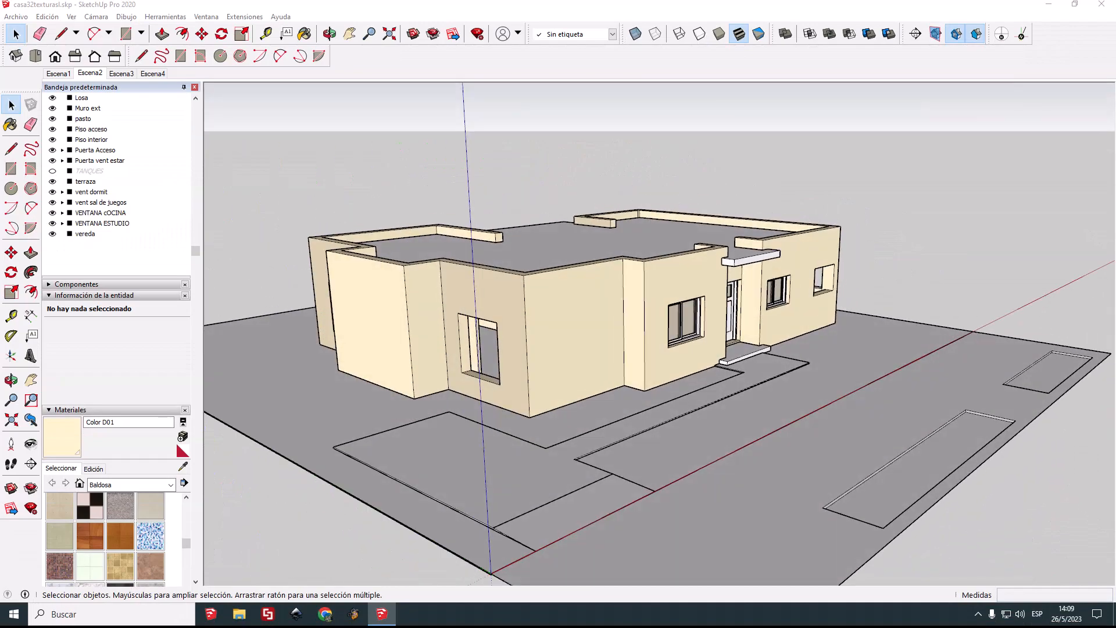
Step: Copy the kitchen window beside the entrance door about 2.90 m along the wall into the empty opening near the corner
{"action": "key", "text": "Page_Down"}
{"action": "key", "text": "Page_Down"}
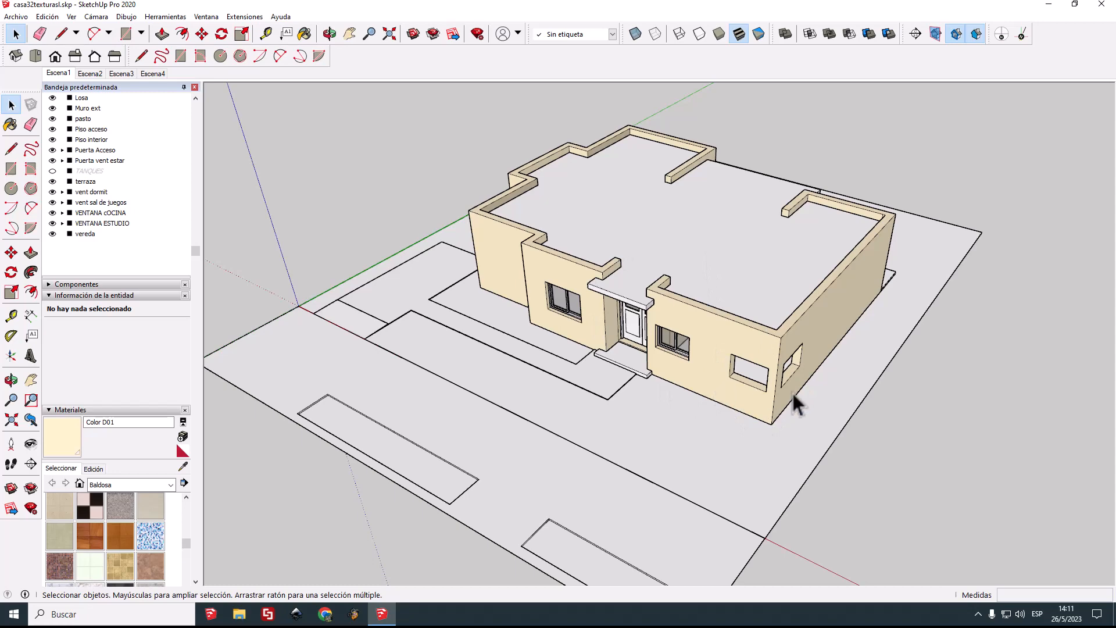
{"action": "scroll", "coordinate": [734, 375], "scroll_direction": "up", "scroll_amount": 2}
{"action": "scroll", "coordinate": [734, 373], "scroll_direction": "up", "scroll_amount": 4}
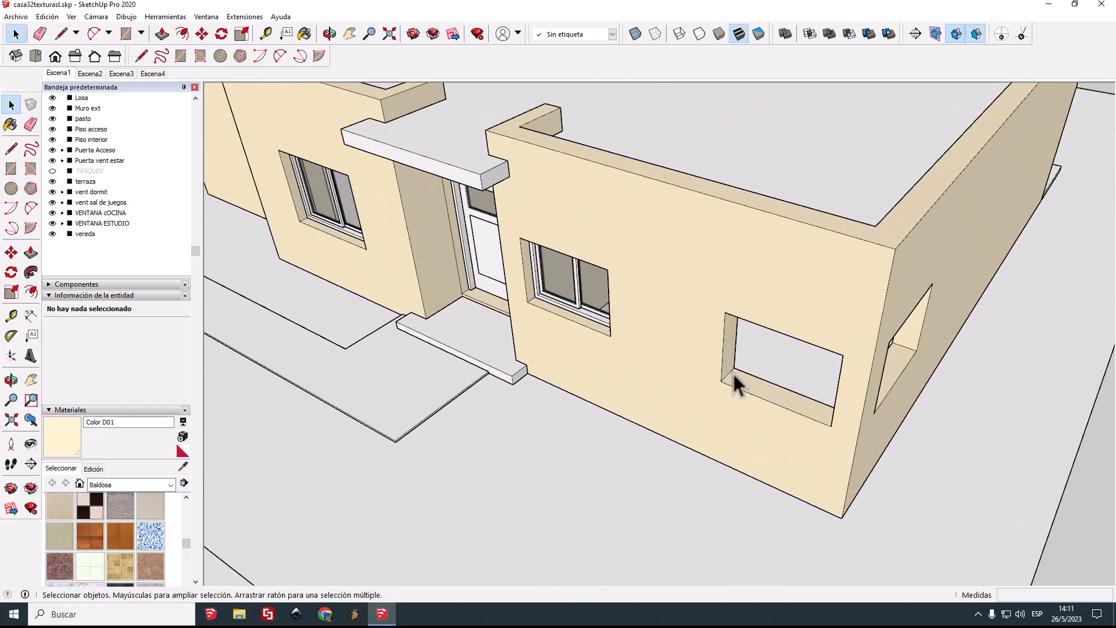
{"action": "left_click", "coordinate": [524, 285]}
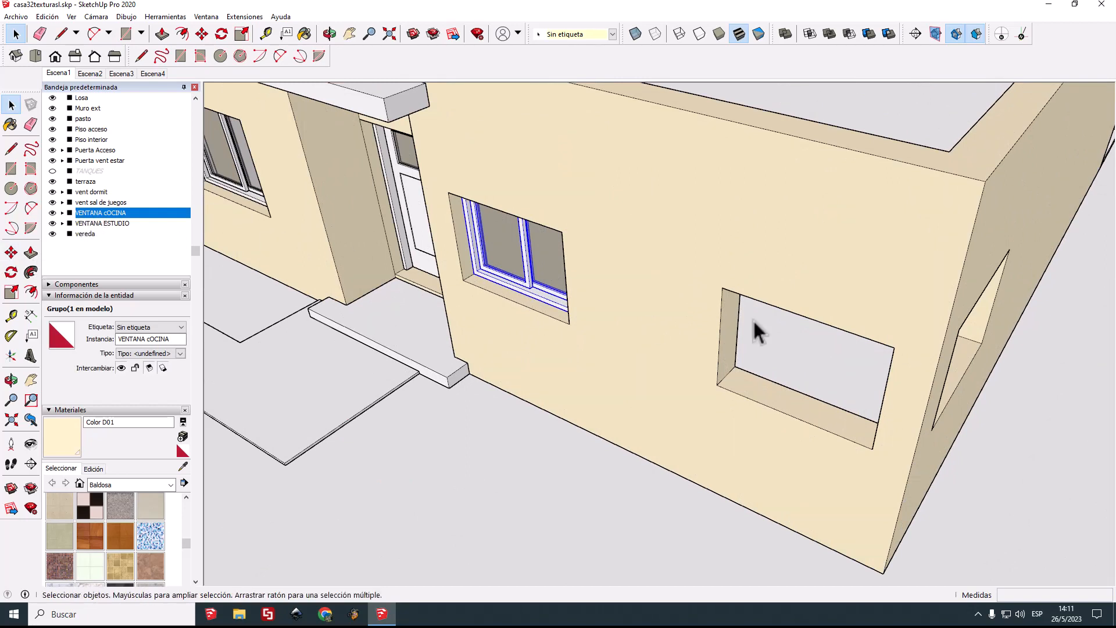
{"action": "left_click", "coordinate": [11, 254]}
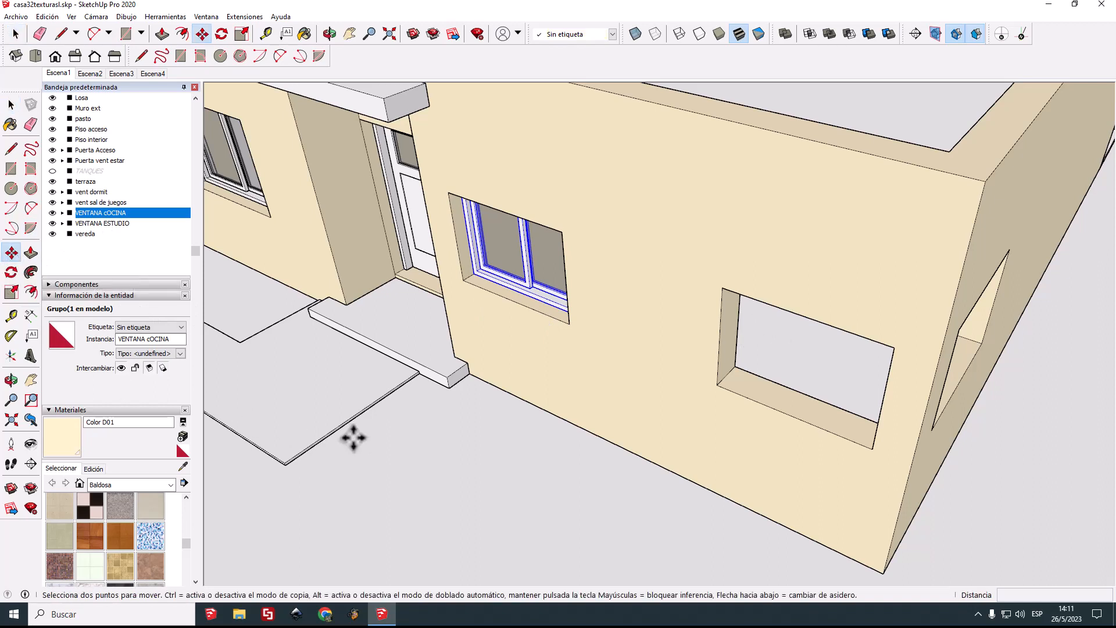
{"action": "left_click", "coordinate": [463, 280]}
{"action": "key", "text": "ctrl"}
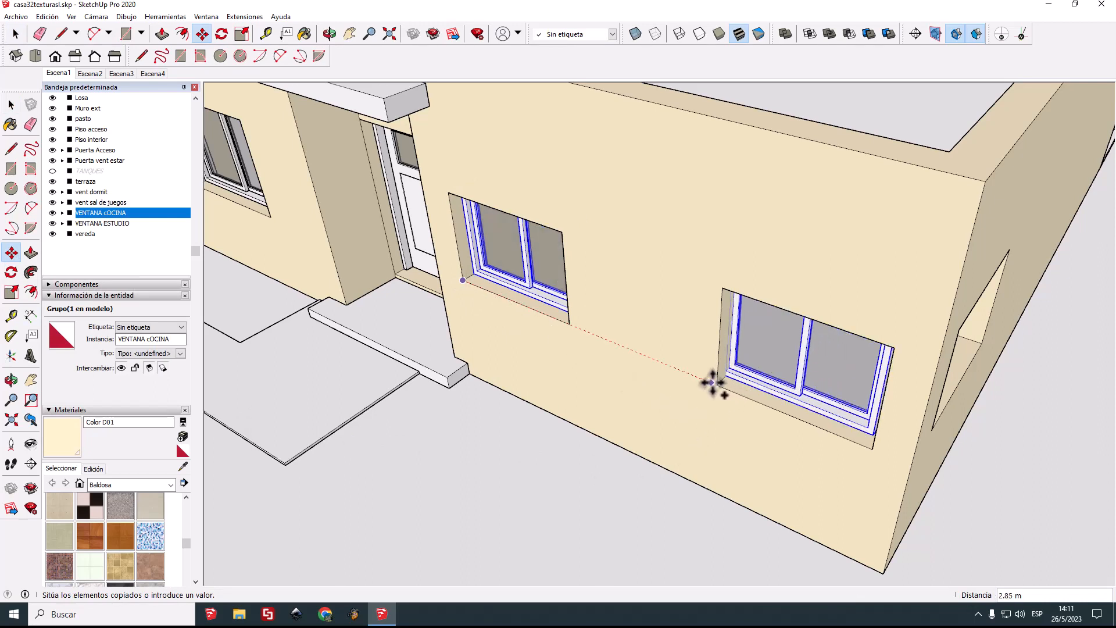
{"action": "left_click", "coordinate": [718, 385]}
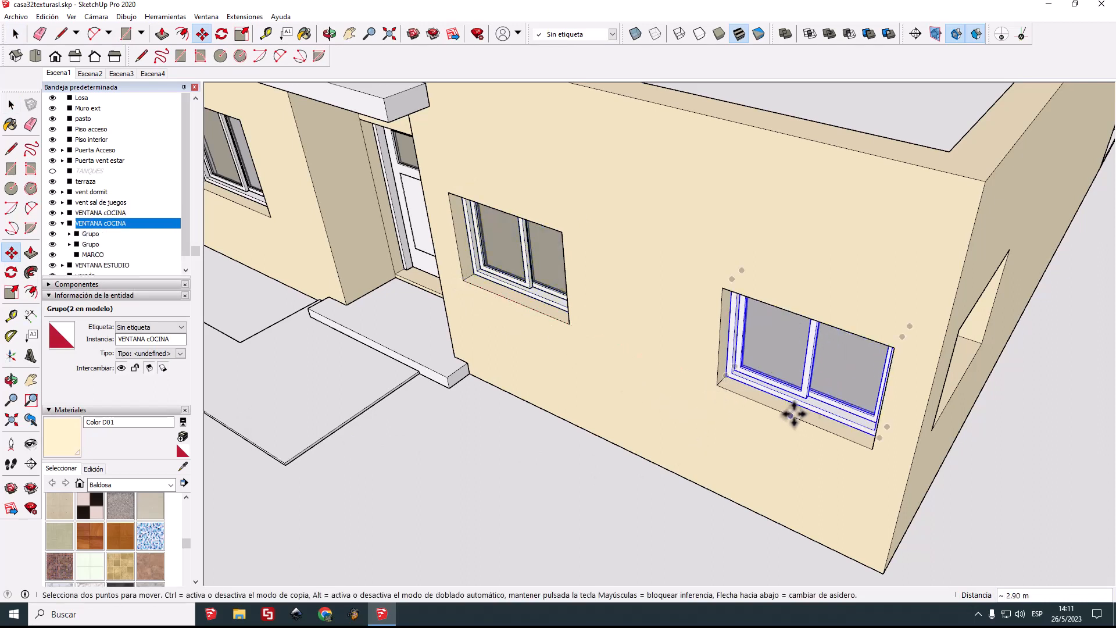
Step: Copy that corner window to a free spot outside the side wall and rotate the copy 90° on the ground plane
{"action": "left_click", "coordinate": [718, 385]}
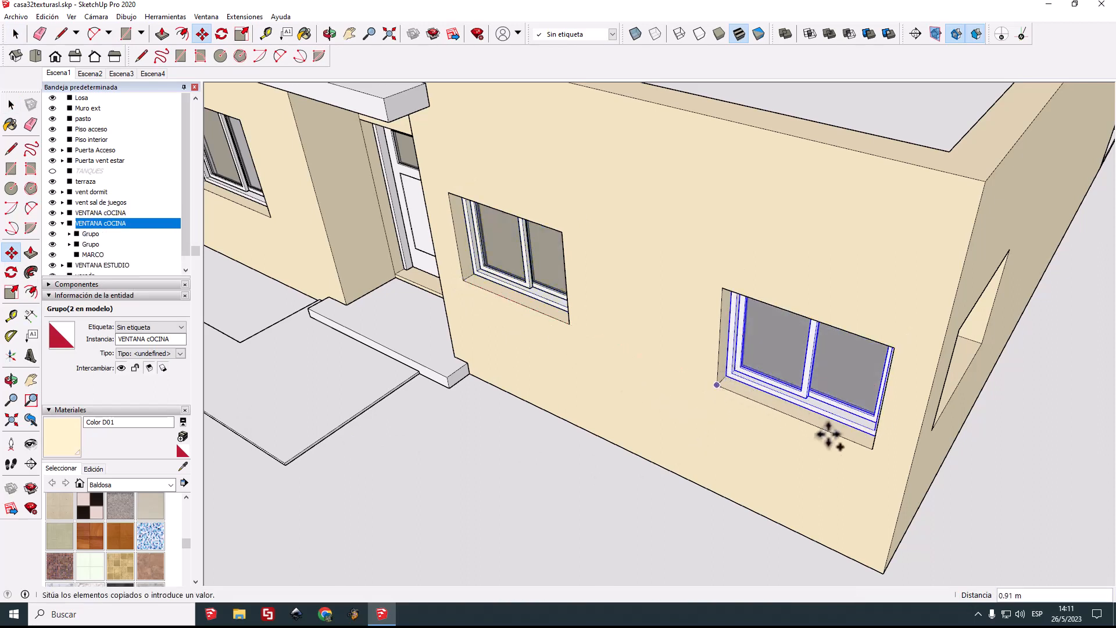
{"action": "left_click", "coordinate": [990, 499]}
{"action": "middle_click_drag", "start_coordinate": [989, 496], "coordinate": [813, 441]}
{"action": "scroll", "coordinate": [843, 460], "scroll_direction": "down", "scroll_amount": 3}
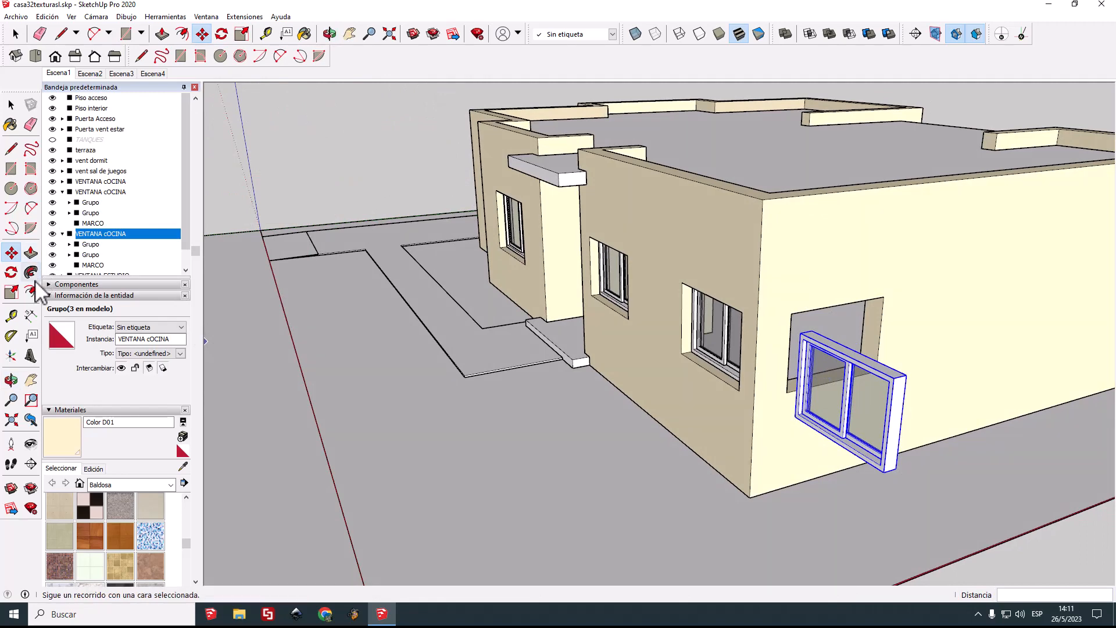
{"action": "left_click", "coordinate": [11, 272]}
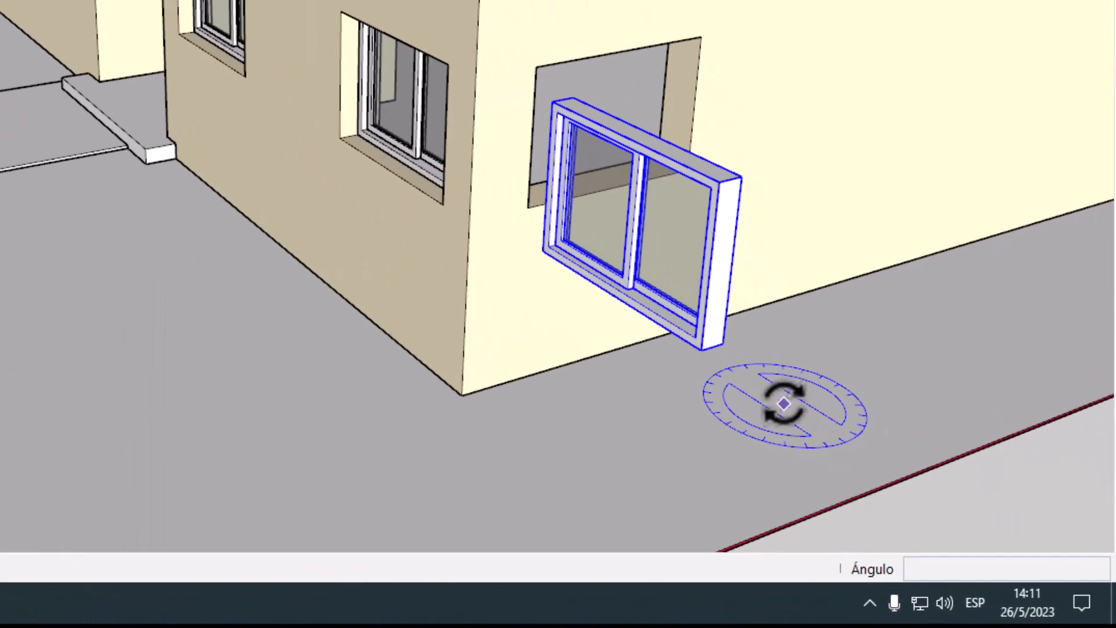
{"action": "left_click", "coordinate": [783, 403]}
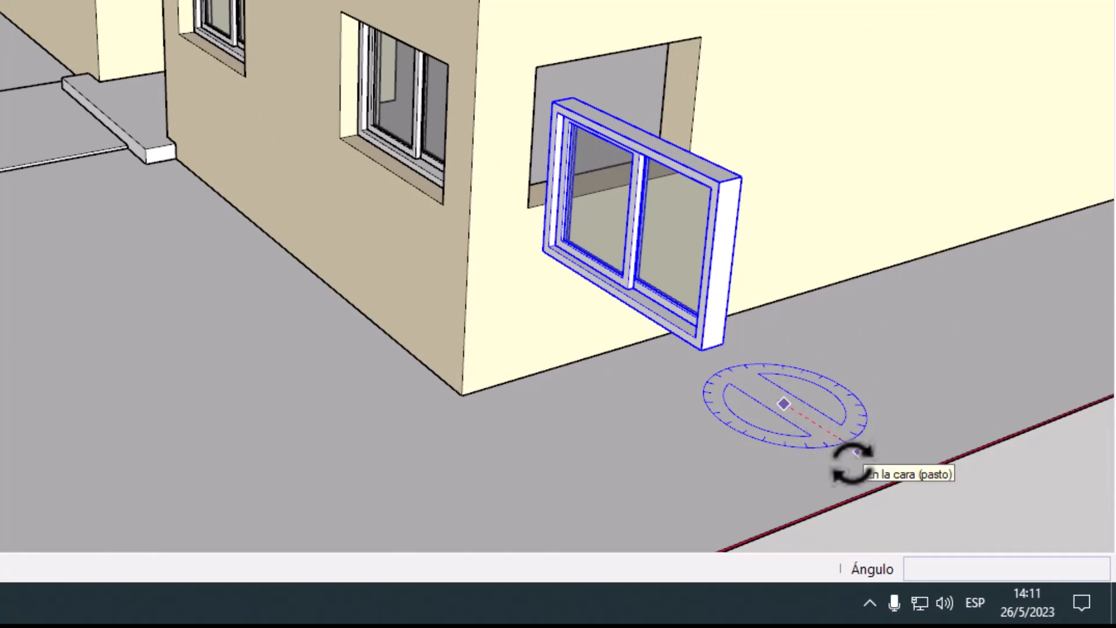
{"action": "left_click", "coordinate": [859, 452]}
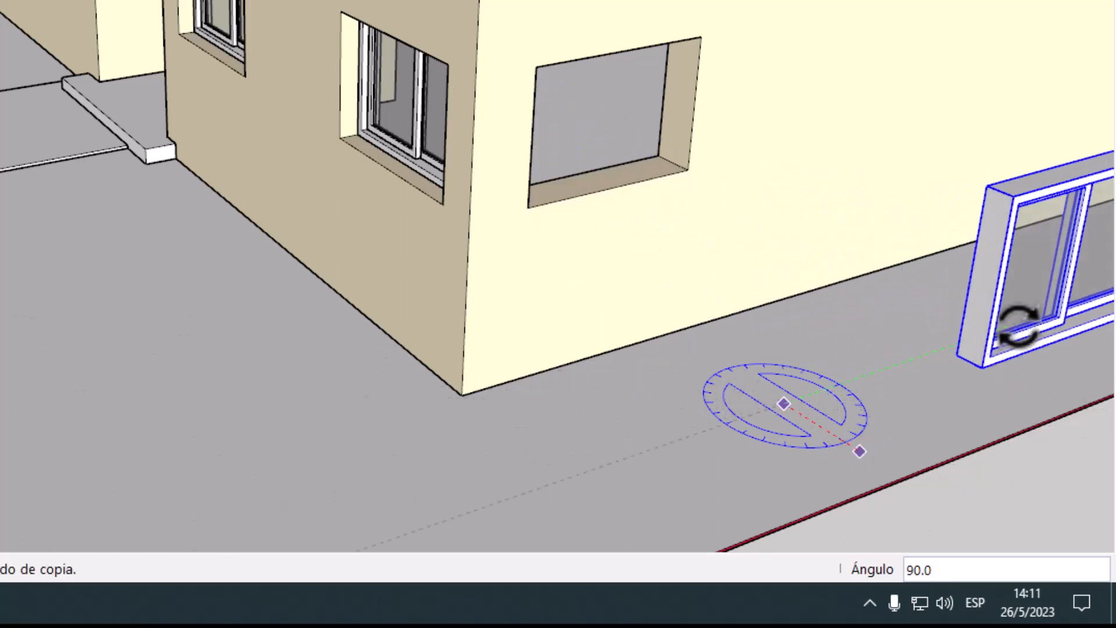
{"action": "left_click", "coordinate": [1022, 321]}
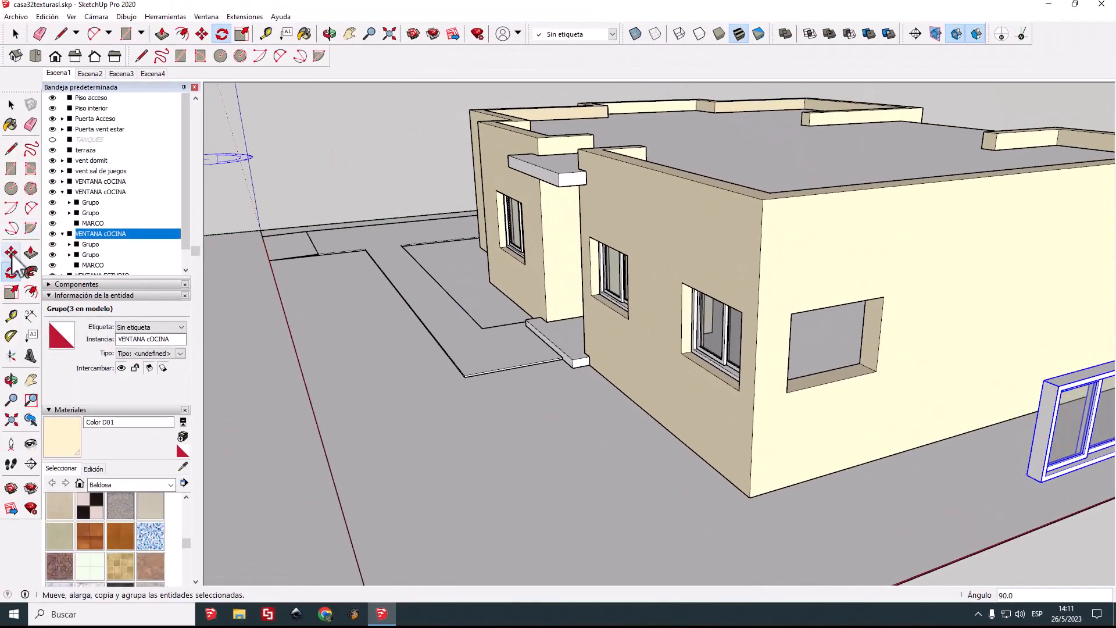
Step: Move the rotated window copy by its lower corner into the lower corner of the side wall's empty opening
{"action": "left_click", "coordinate": [11, 253]}
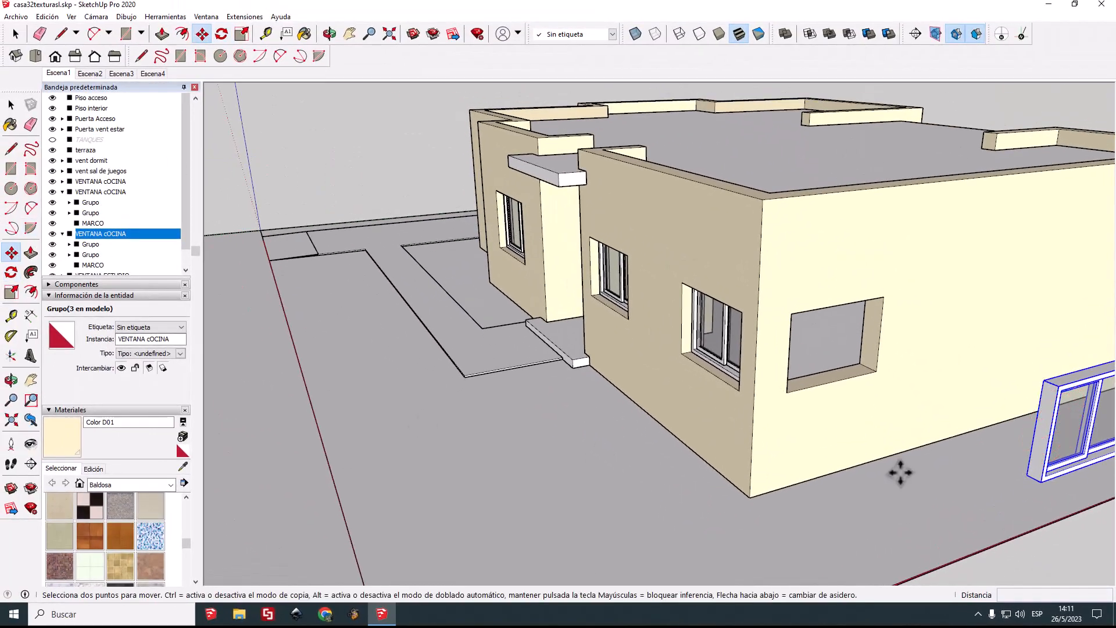
{"action": "left_click", "coordinate": [1041, 482]}
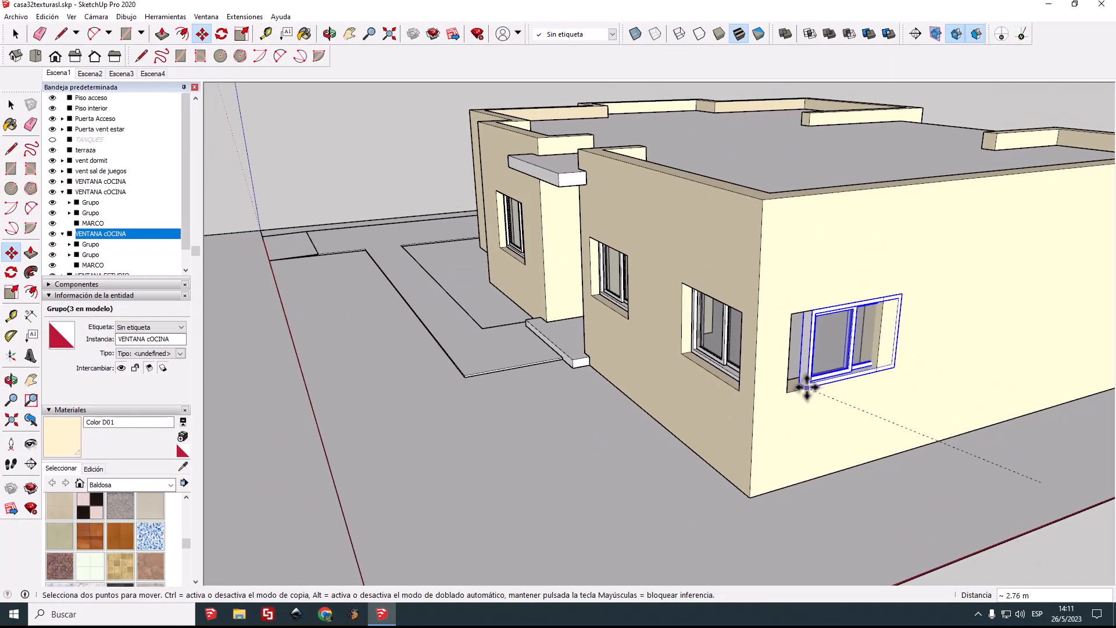
{"action": "left_click", "coordinate": [792, 391]}
Step: Hide the Losa roof slab to expose the interior, and clear the selection
{"action": "middle_click_drag", "start_coordinate": [721, 406], "coordinate": [789, 433]}
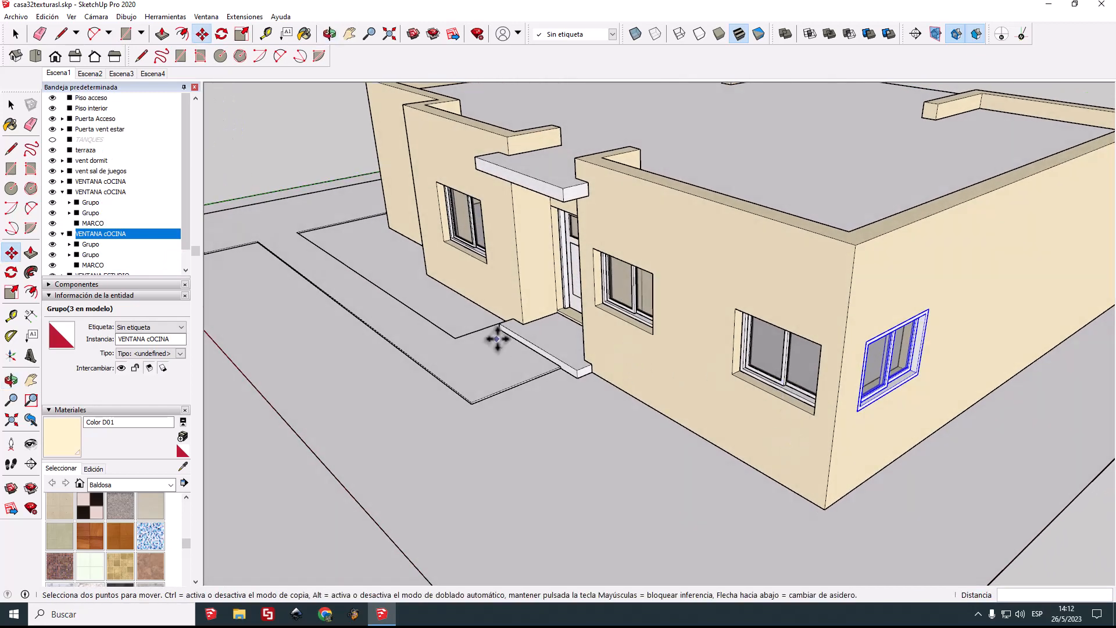
{"action": "scroll", "coordinate": [580, 379], "scroll_direction": "down", "scroll_amount": 5}
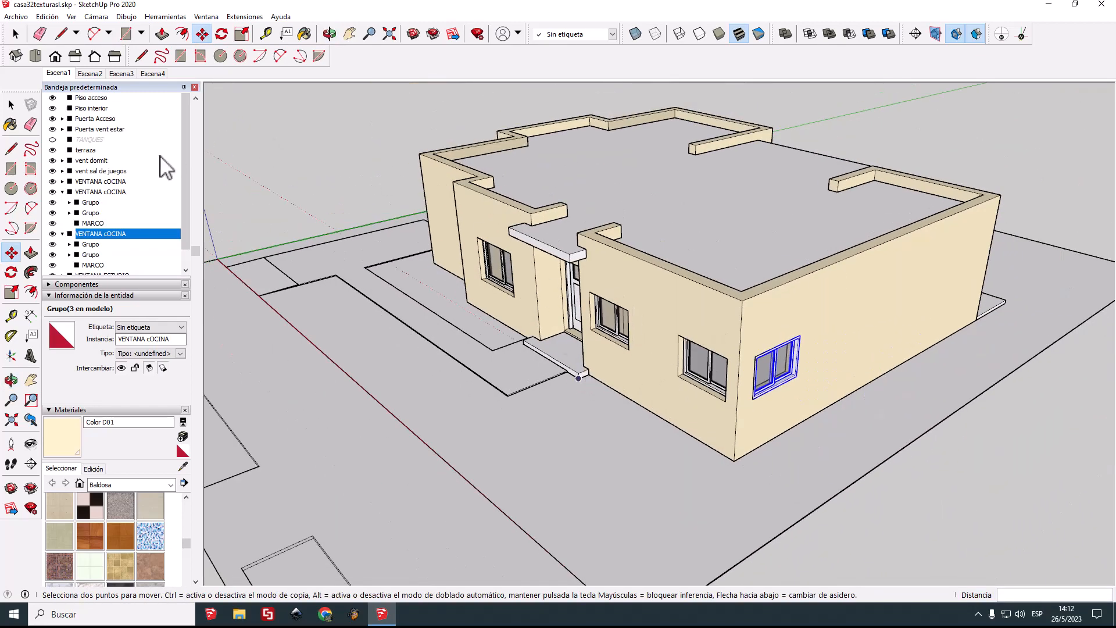
{"action": "scroll", "coordinate": [126, 214], "scroll_direction": "down", "scroll_amount": 2}
{"action": "left_click_drag", "start_coordinate": [184, 145], "coordinate": [184, 104]}
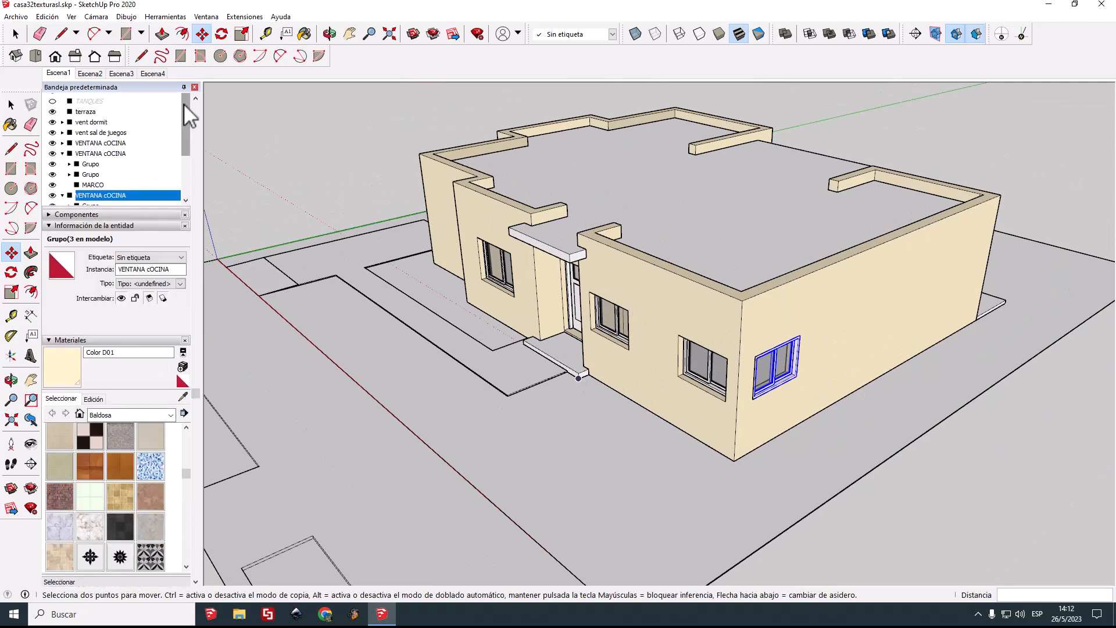
{"action": "scroll", "coordinate": [172, 113], "scroll_direction": "up", "scroll_amount": 2}
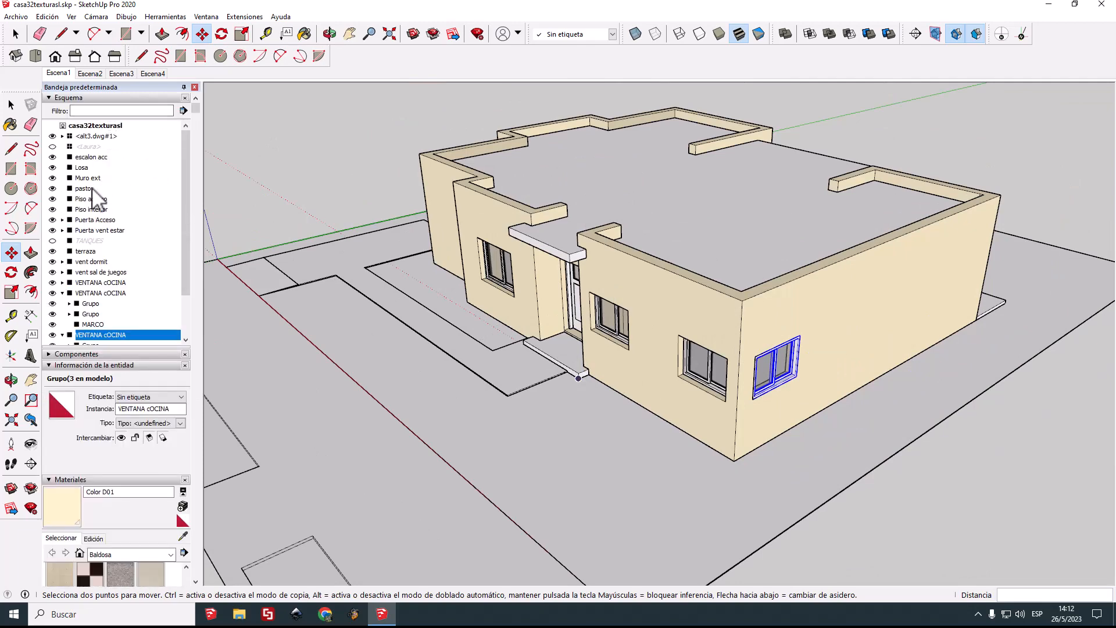
{"action": "left_click", "coordinate": [82, 169]}
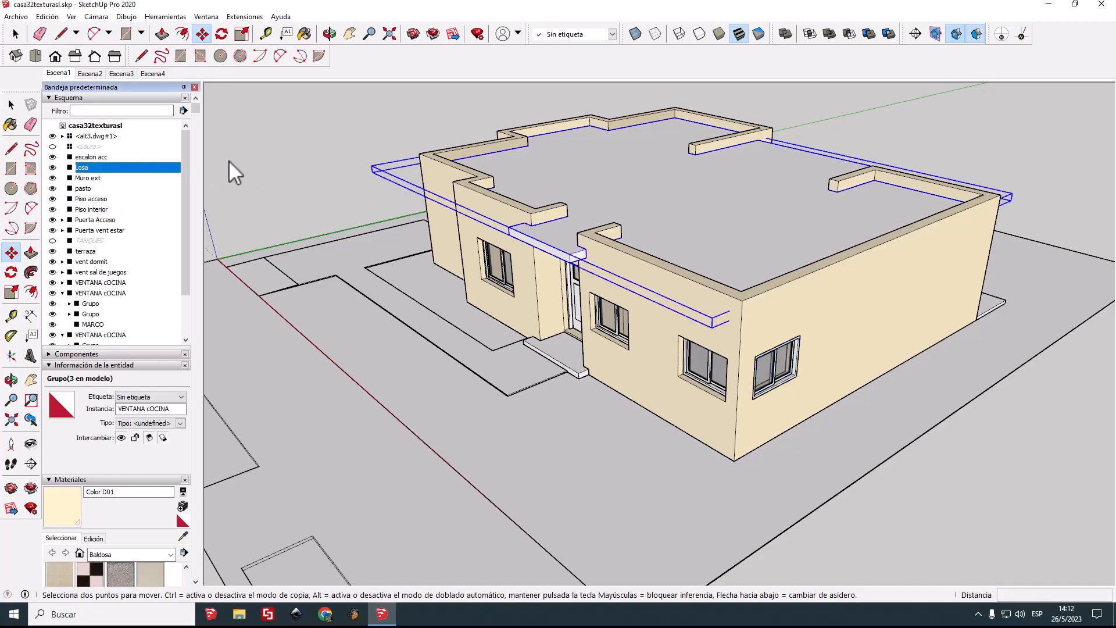
{"action": "key", "text": "h"}
{"action": "middle_click_drag", "start_coordinate": [349, 153], "coordinate": [774, 170]}
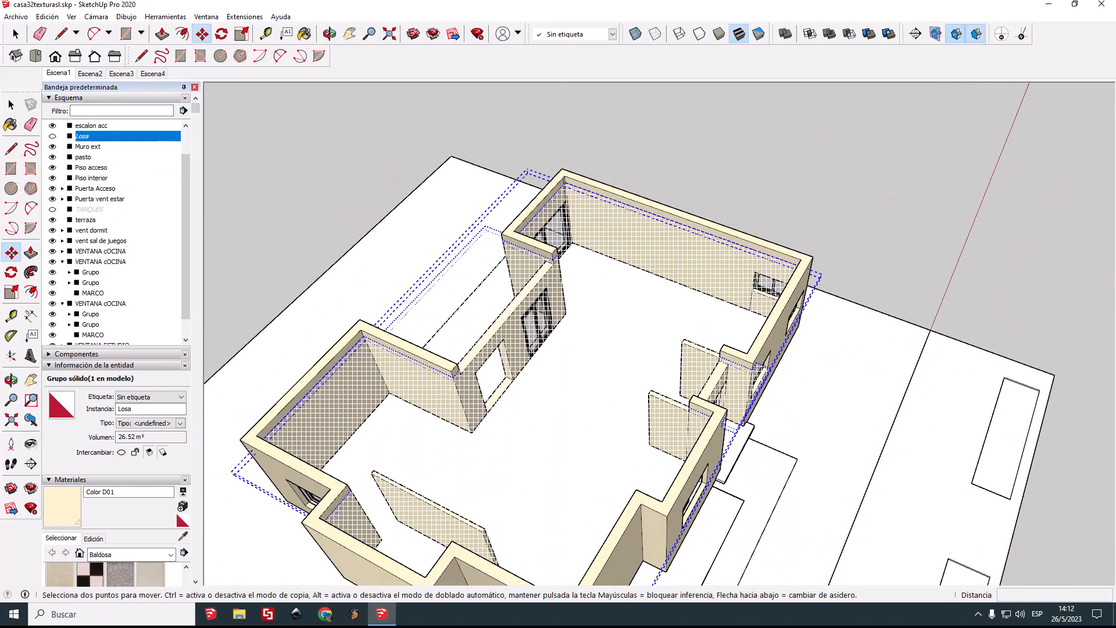
{"action": "left_click", "coordinate": [10, 105]}
{"action": "left_click", "coordinate": [302, 125]}
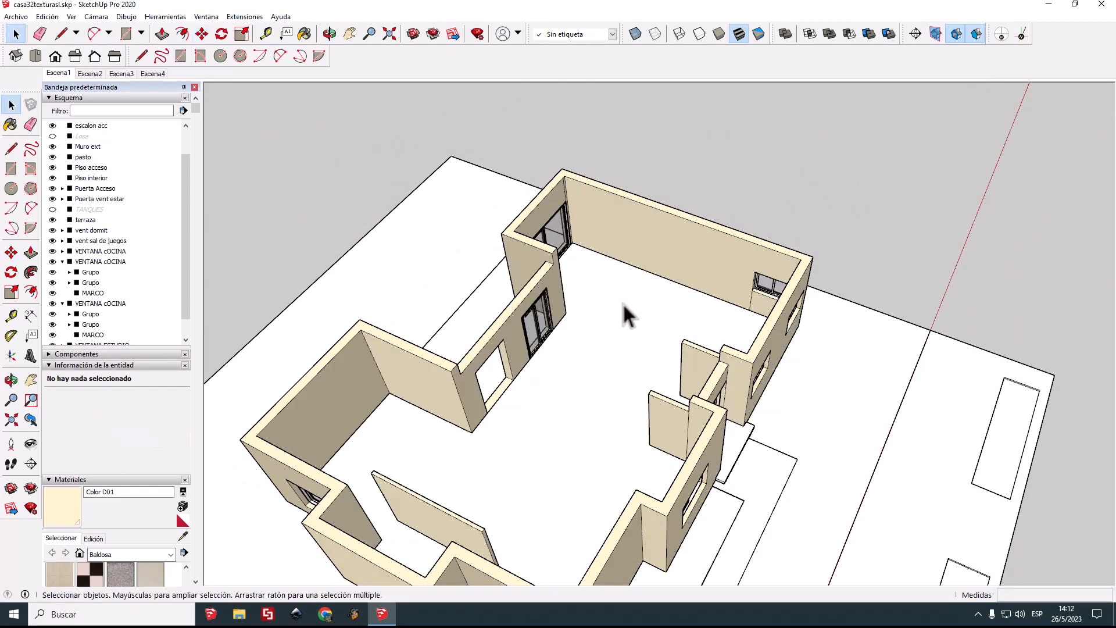
Step: Move the side-wall window copy 0.15 m inward to the inner edge of its opening
{"action": "middle_click_drag", "start_coordinate": [623, 306], "coordinate": [782, 259]}
{"action": "scroll", "coordinate": [748, 280], "scroll_direction": "up", "scroll_amount": 10}
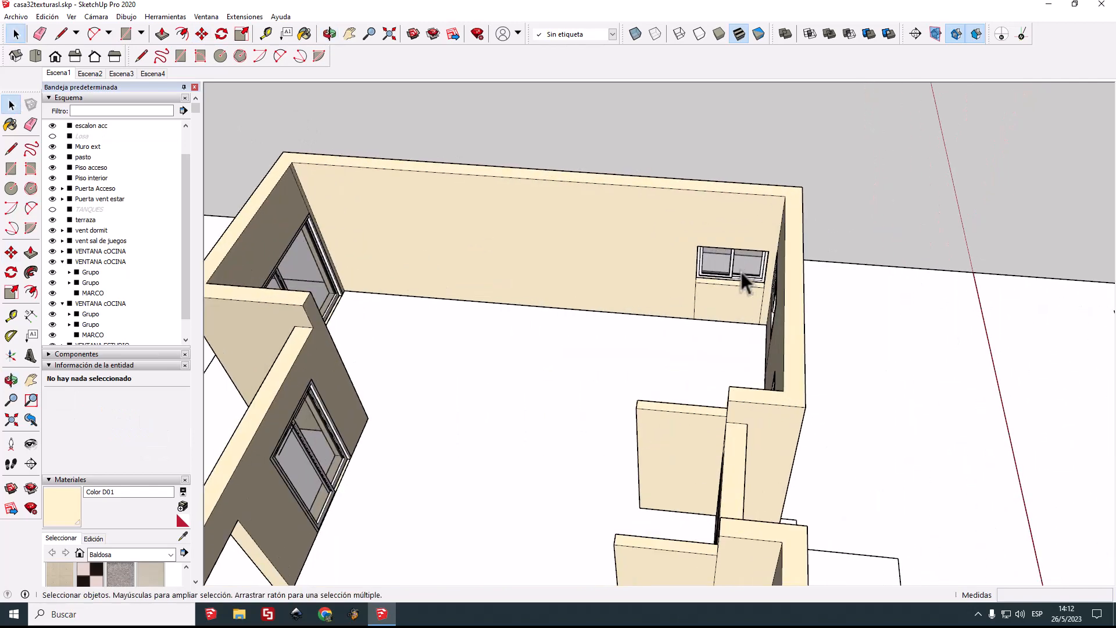
{"action": "left_click", "coordinate": [727, 293]}
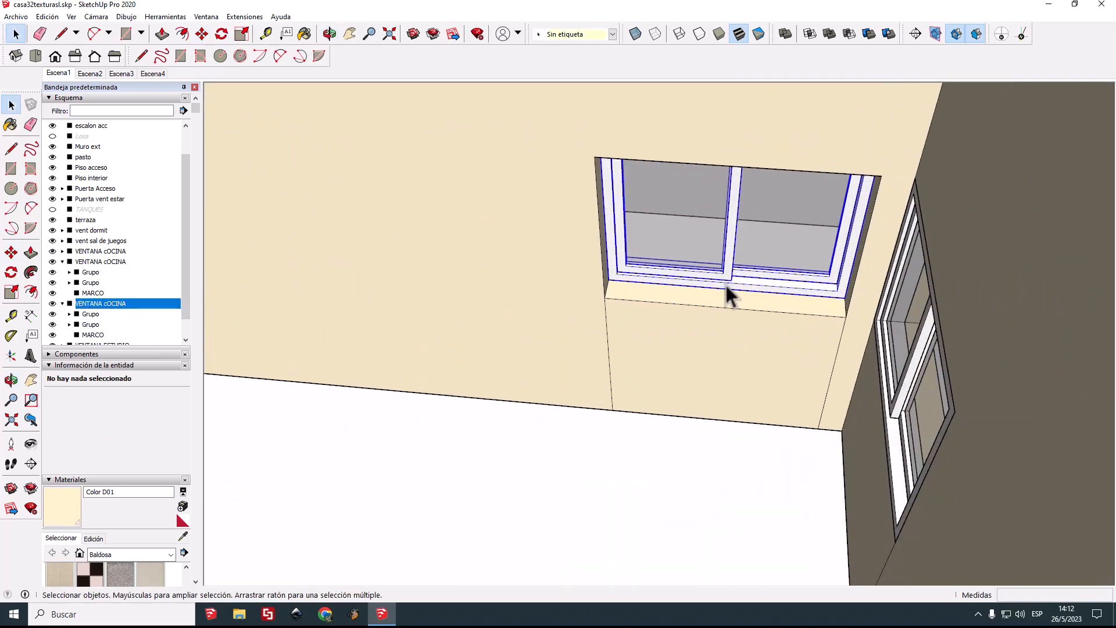
{"action": "left_click", "coordinate": [10, 254]}
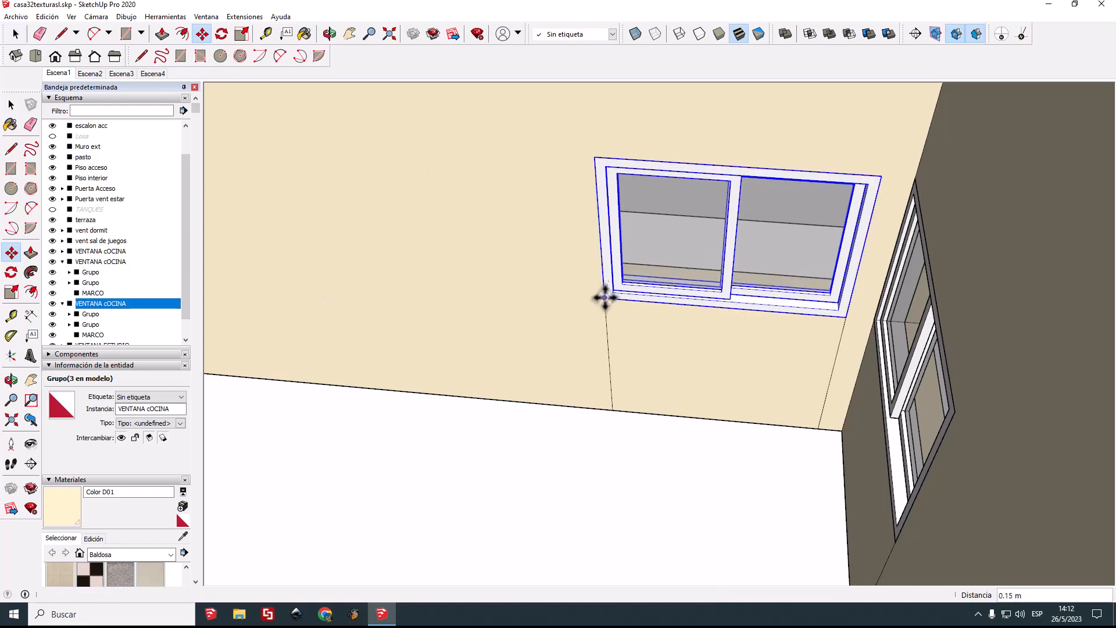
Step: Copy the "vent sal de juegos" glazed unit 2.50 m along the wall into the neighbouring empty opening
{"action": "scroll", "coordinate": [452, 281], "scroll_direction": "down", "scroll_amount": 3}
{"action": "scroll", "coordinate": [445, 291], "scroll_direction": "down", "scroll_amount": 5}
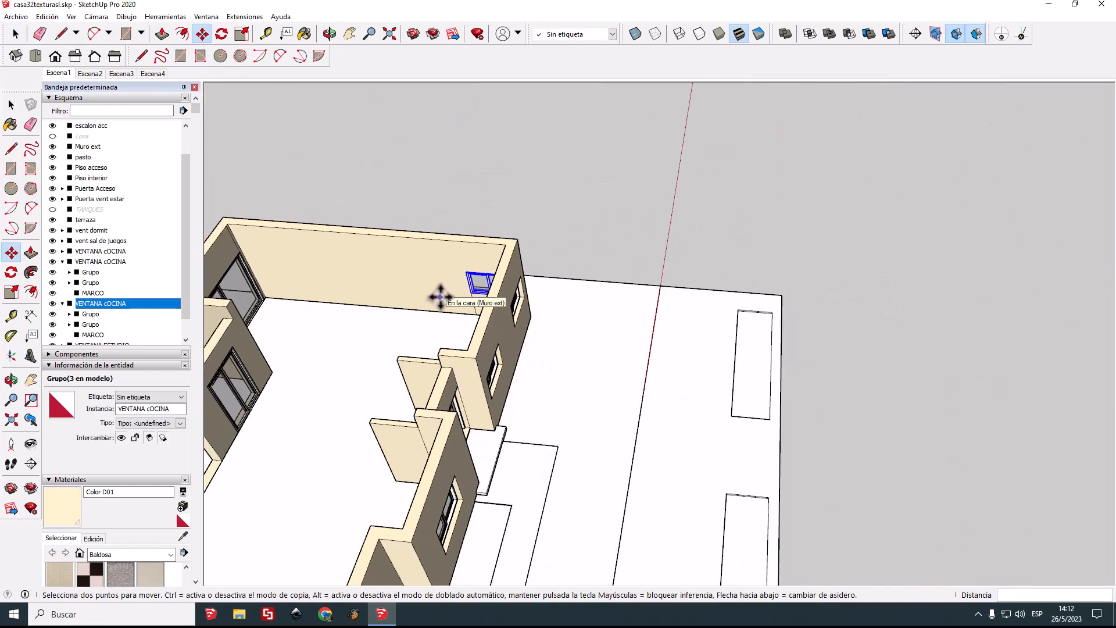
{"action": "middle_click_drag", "start_coordinate": [560, 419], "coordinate": [643, 359]}
{"action": "scroll", "coordinate": [660, 363], "scroll_direction": "up", "scroll_amount": 2}
{"action": "key", "text": "m"}
{"action": "scroll", "coordinate": [705, 428], "scroll_direction": "up", "scroll_amount": 2}
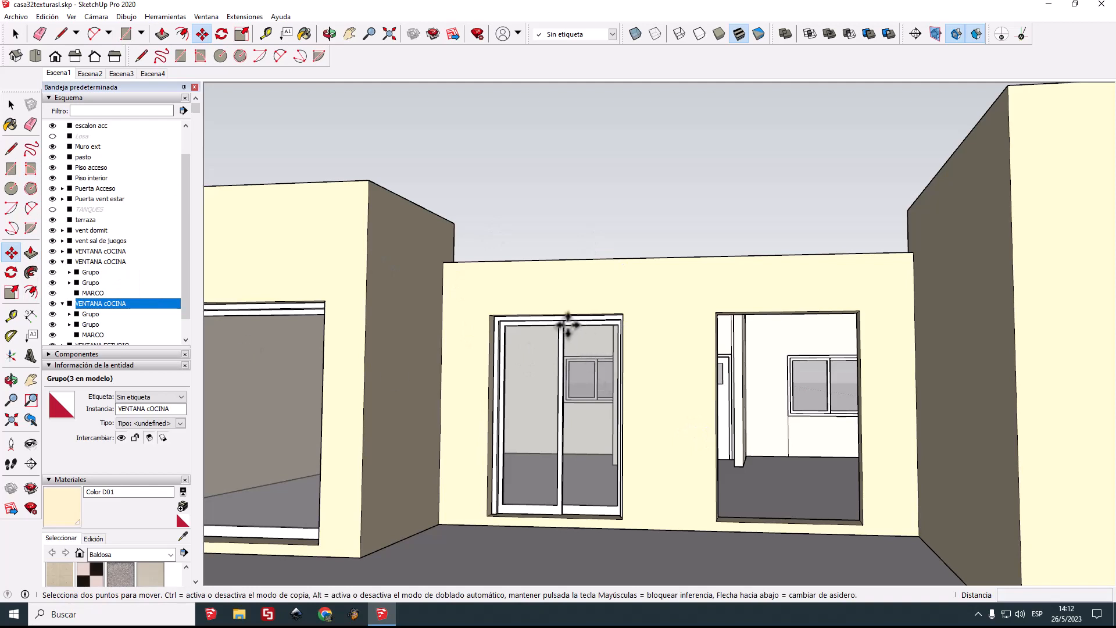
{"action": "key", "text": "space"}
{"action": "left_click", "coordinate": [534, 344]}
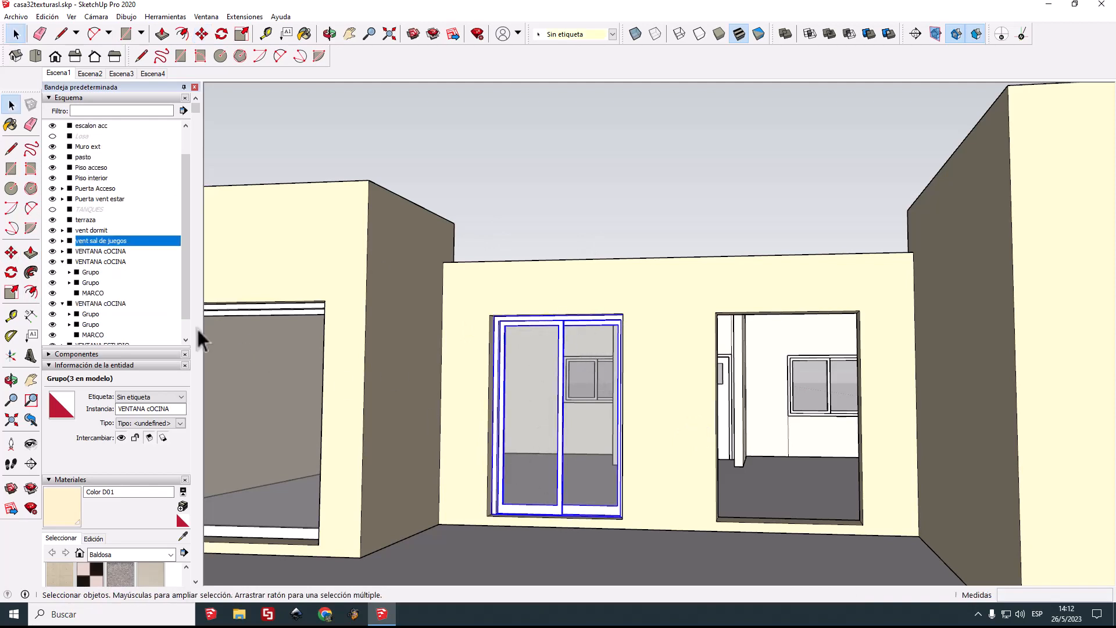
{"action": "left_click", "coordinate": [11, 253]}
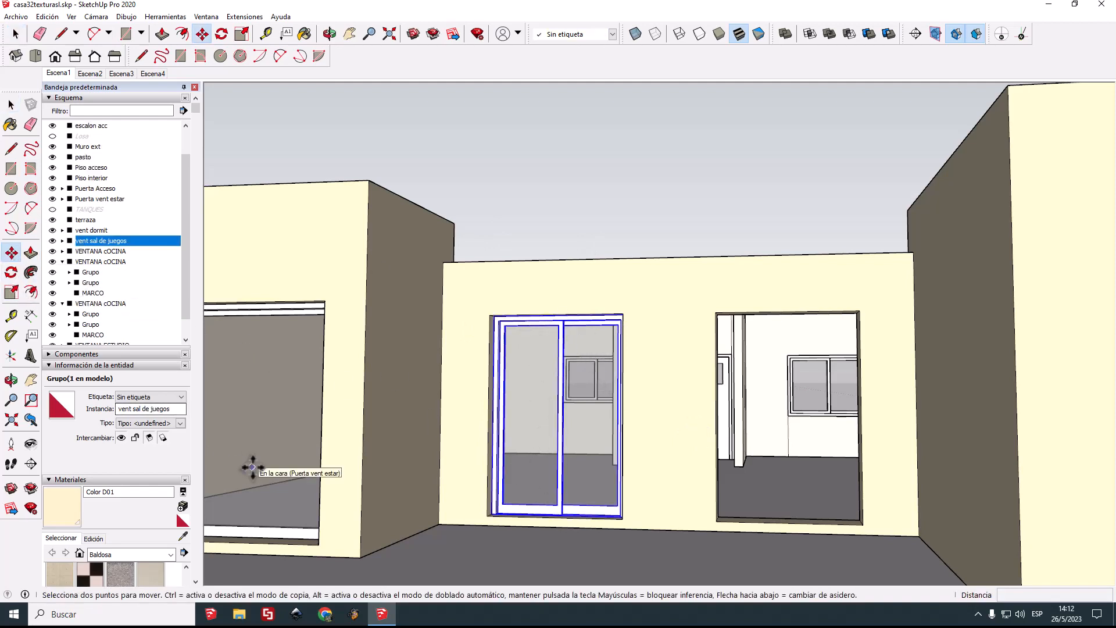
{"action": "key", "text": "ctrl"}
{"action": "left_click", "coordinate": [623, 519]}
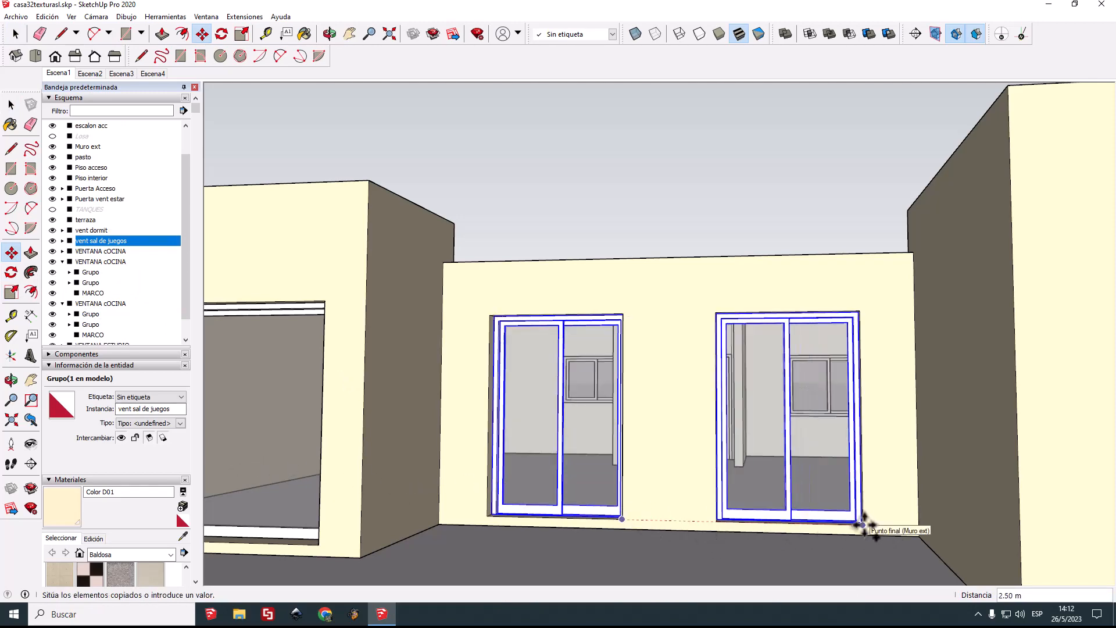
{"action": "left_click", "coordinate": [866, 521]}
Step: Try to place the "vent dormit" bedroom window in the empty opening beyond the projecting wall, starting from its lower corner
{"action": "scroll", "coordinate": [872, 509], "scroll_direction": "down", "scroll_amount": 5}
{"action": "middle_click_drag", "start_coordinate": [927, 451], "coordinate": [512, 437]}
{"action": "scroll", "coordinate": [291, 406], "scroll_direction": "down", "scroll_amount": 1}
{"action": "key", "text": "space"}
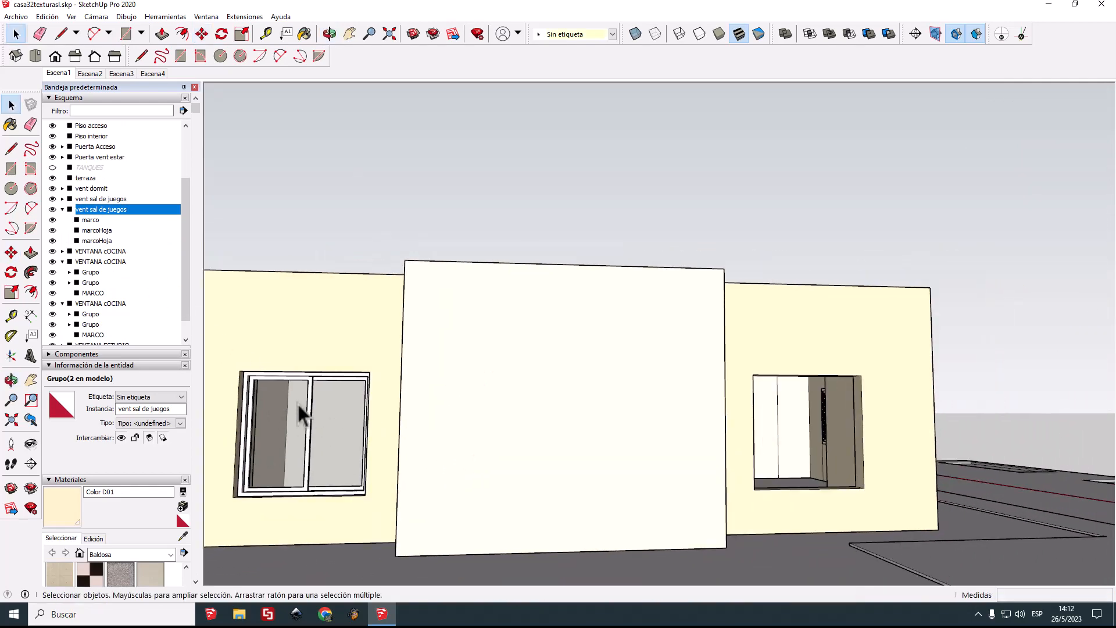
{"action": "left_click", "coordinate": [309, 424]}
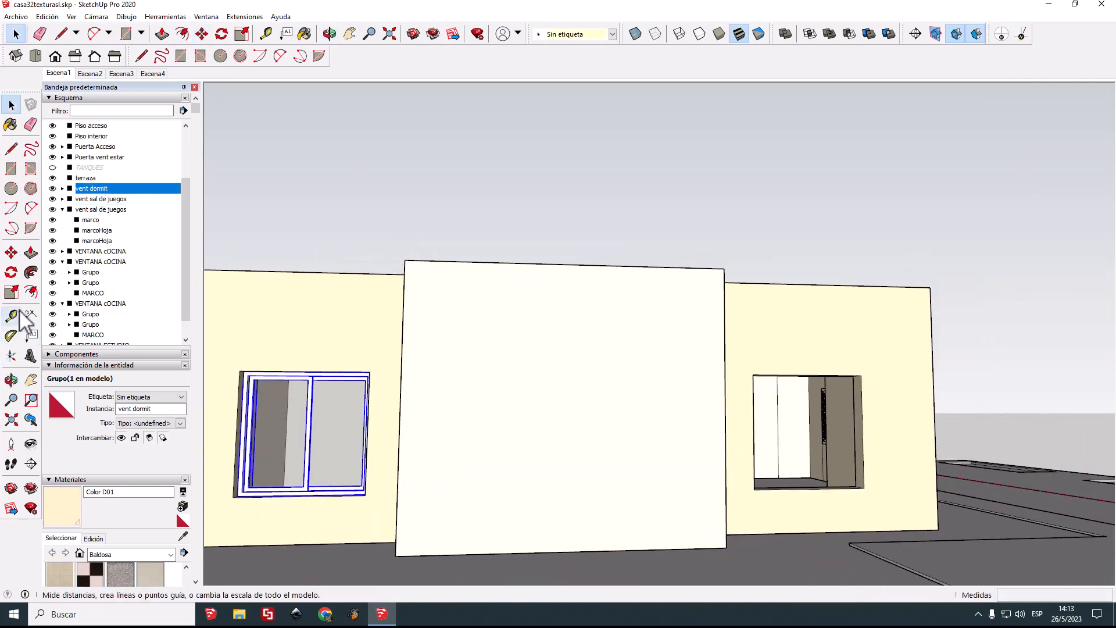
{"action": "left_click", "coordinate": [11, 252]}
{"action": "left_click", "coordinate": [233, 496]}
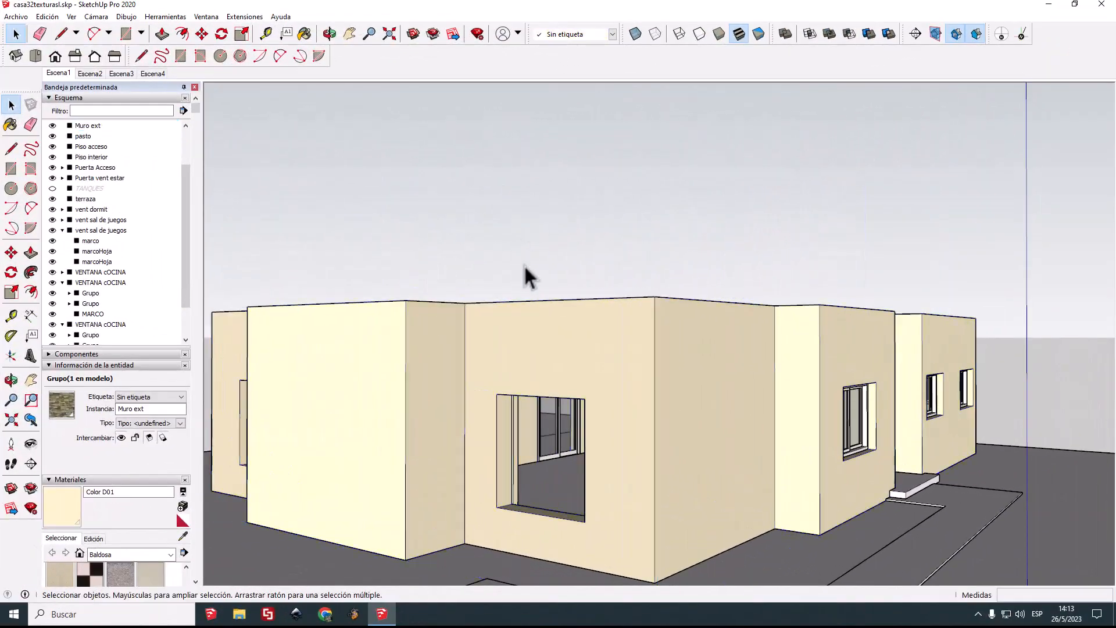
Step: Clear the selection and open the Muro ext exterior wall group for editing
{"action": "left_click", "coordinate": [528, 266]}
{"action": "middle_click_drag", "start_coordinate": [528, 264], "coordinate": [521, 449]}
{"action": "middle_click_drag", "start_coordinate": [526, 508], "coordinate": [528, 513]}
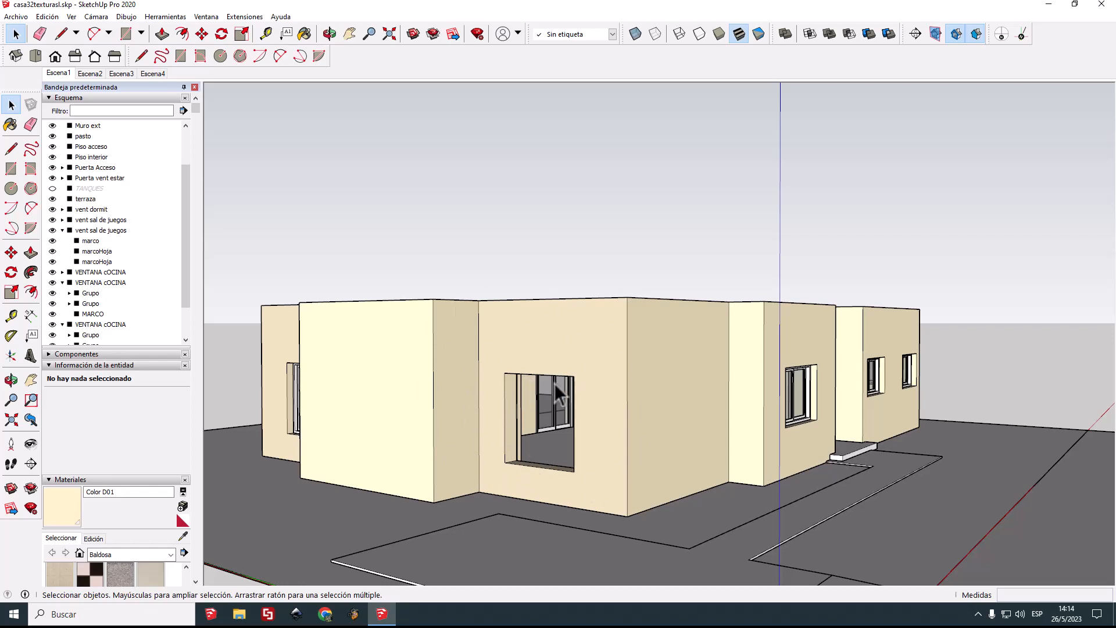
{"action": "scroll", "coordinate": [480, 403], "scroll_direction": "up", "scroll_amount": 2}
{"action": "left_click", "coordinate": [479, 422]}
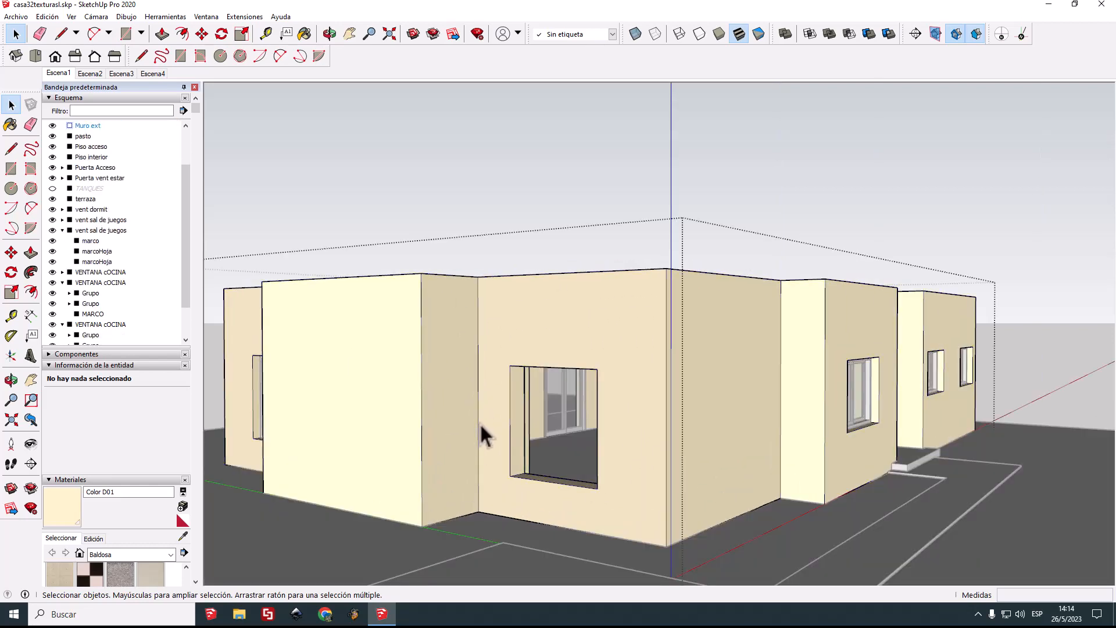
Step: Lay guides at the empty window opening's head height along its wall and across the adjoining return wall
{"action": "left_click", "coordinate": [12, 317]}
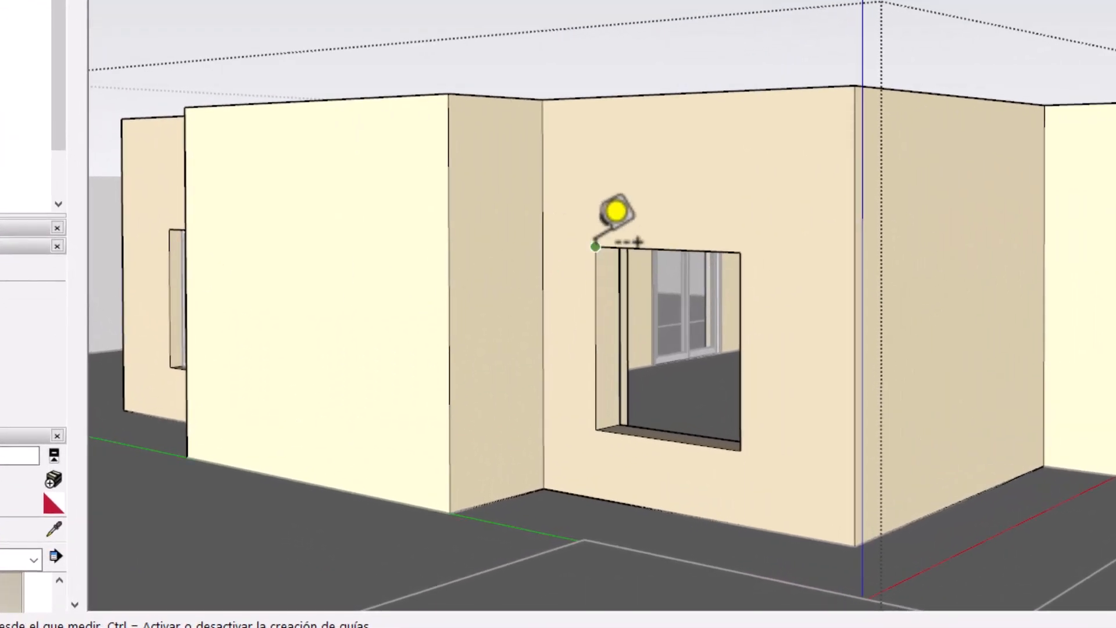
{"action": "left_click", "coordinate": [596, 246]}
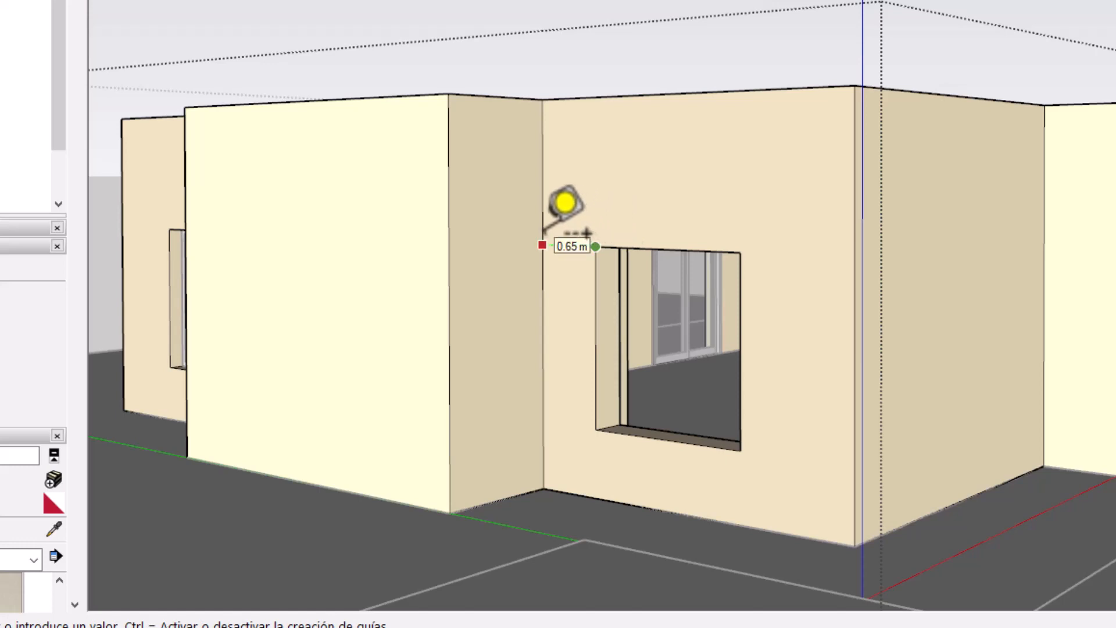
{"action": "left_click", "coordinate": [544, 232]}
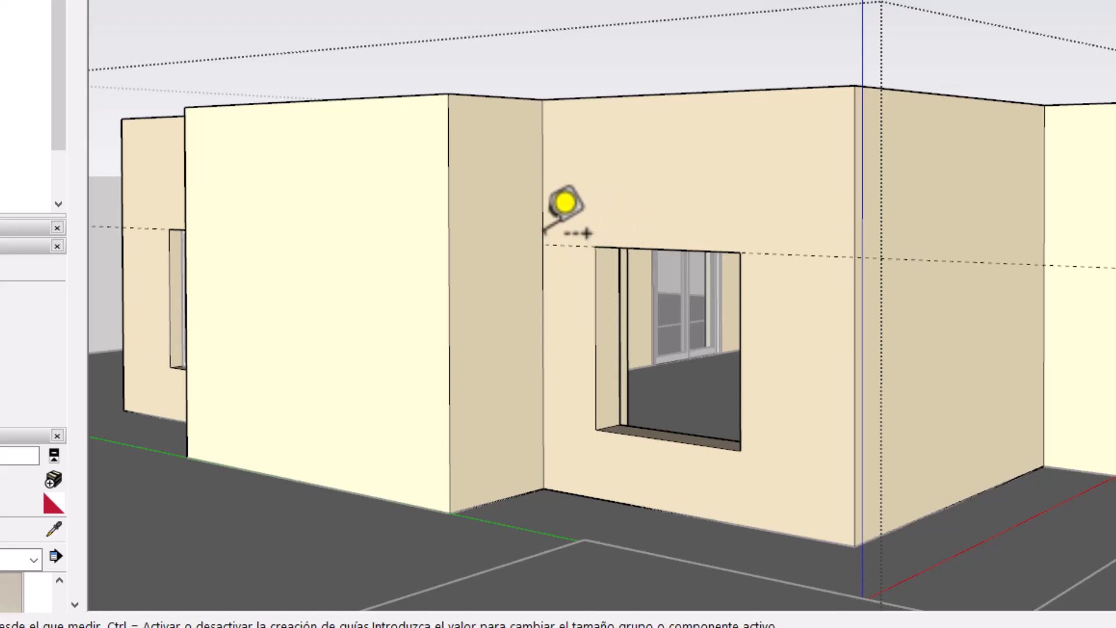
{"action": "left_click", "coordinate": [542, 244]}
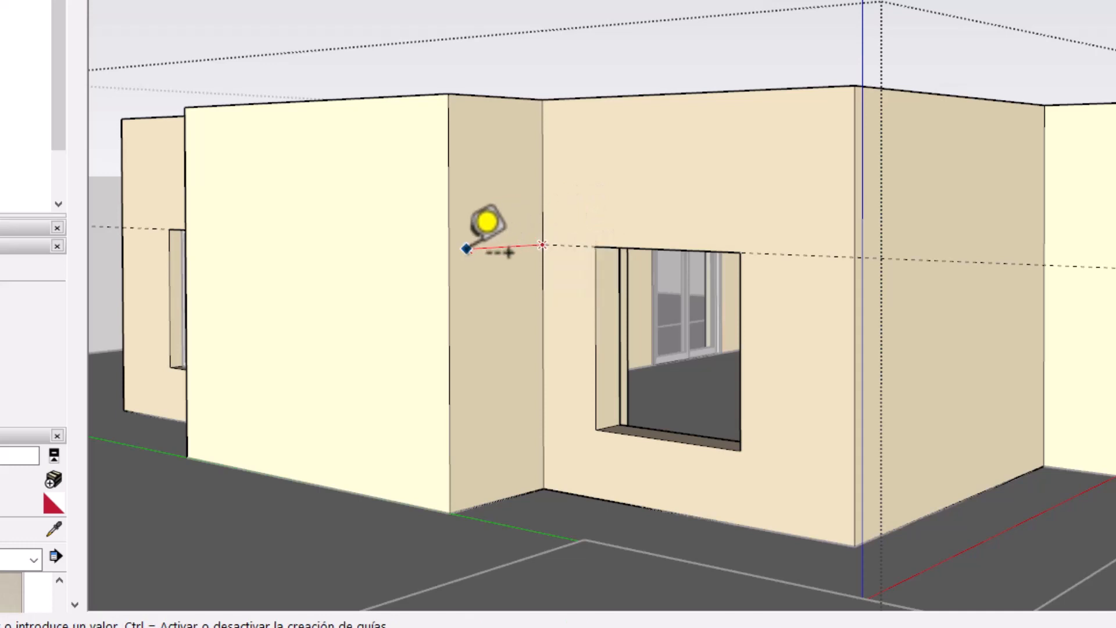
{"action": "left_click", "coordinate": [450, 252]}
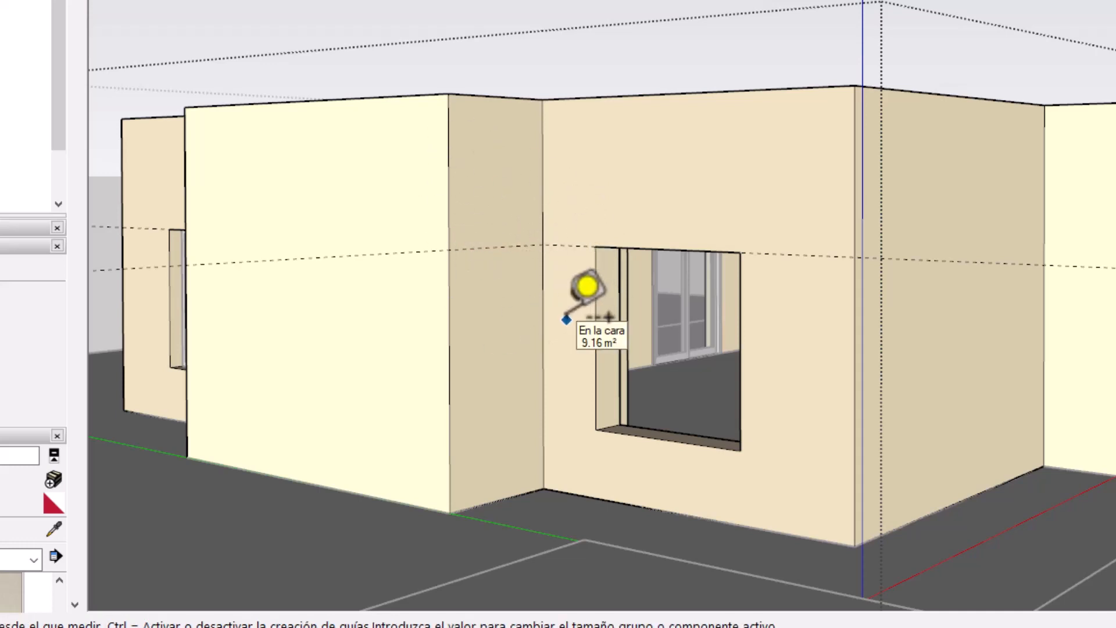
Step: Lay guides at the opening's sill height across both walls, plus a vertical guide on the return wall about 0.30 m from the inner corner
{"action": "left_click", "coordinate": [595, 429]}
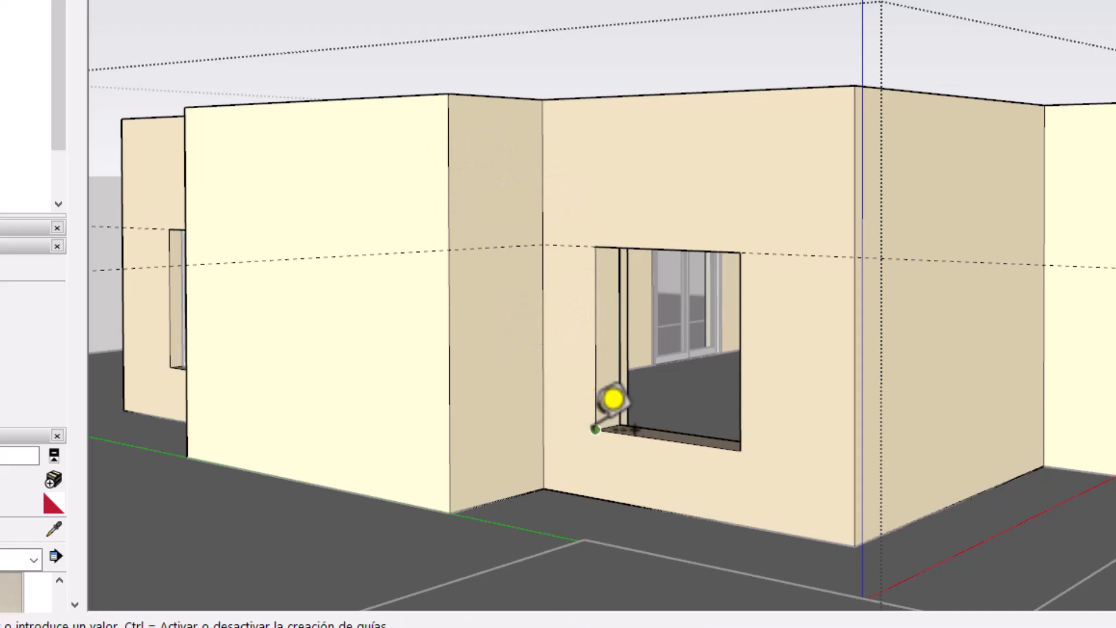
{"action": "left_click", "coordinate": [545, 421]}
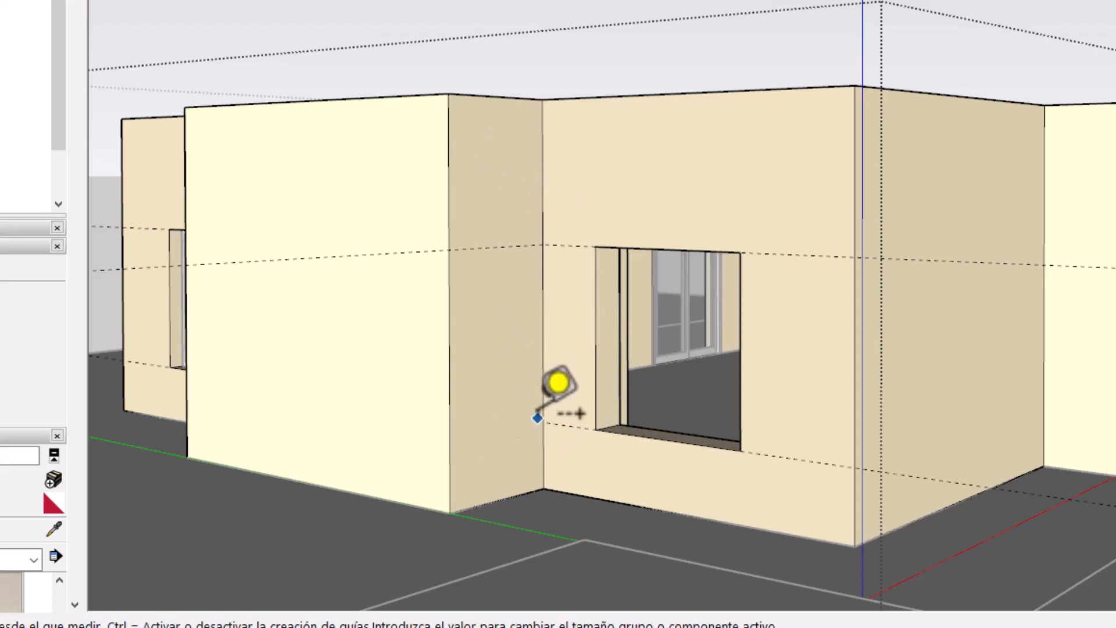
{"action": "left_click", "coordinate": [543, 422]}
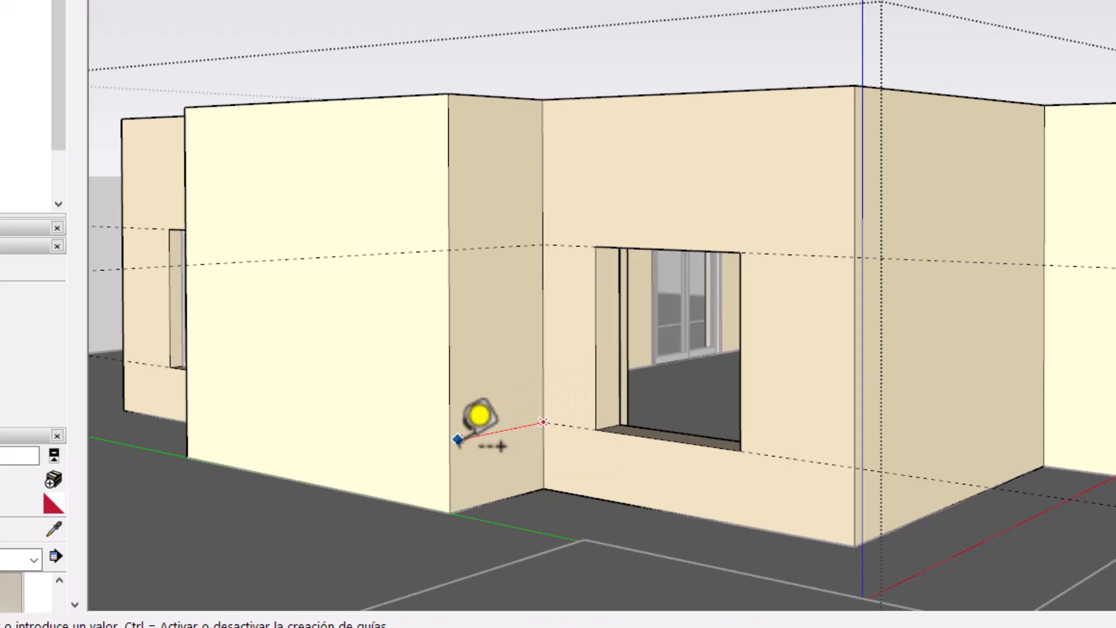
{"action": "left_click", "coordinate": [457, 440]}
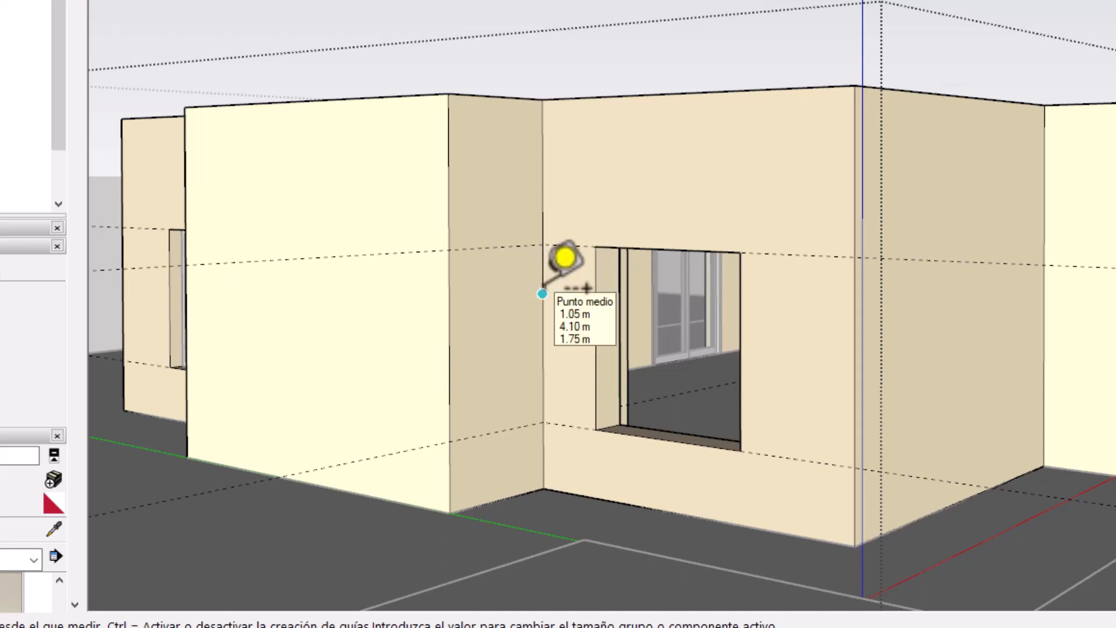
{"action": "left_click", "coordinate": [543, 295]}
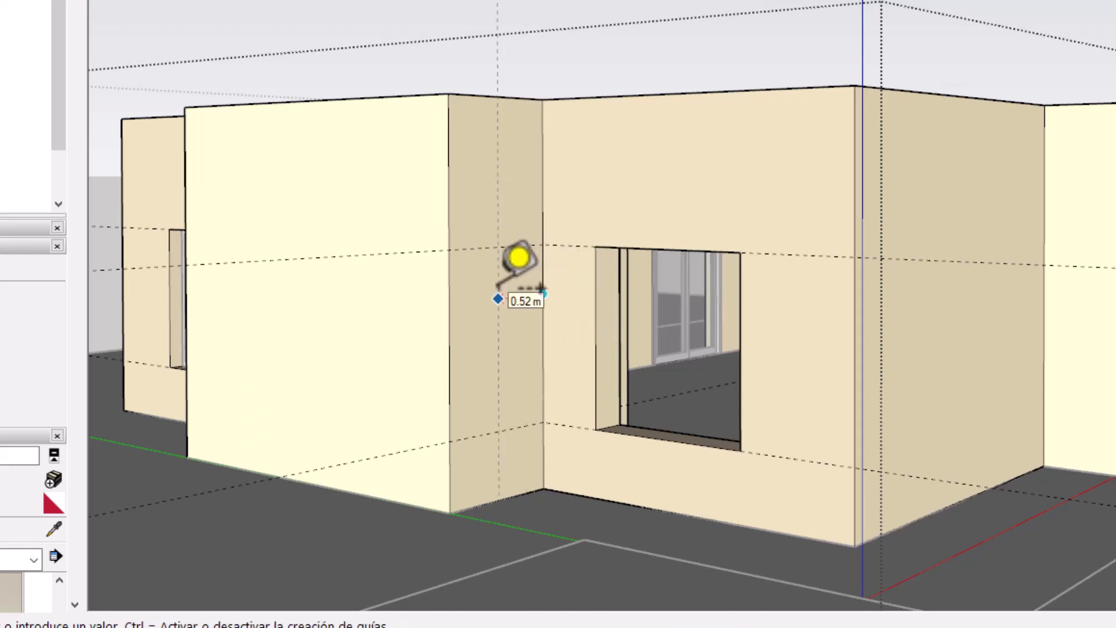
{"action": "left_click", "coordinate": [517, 275]}
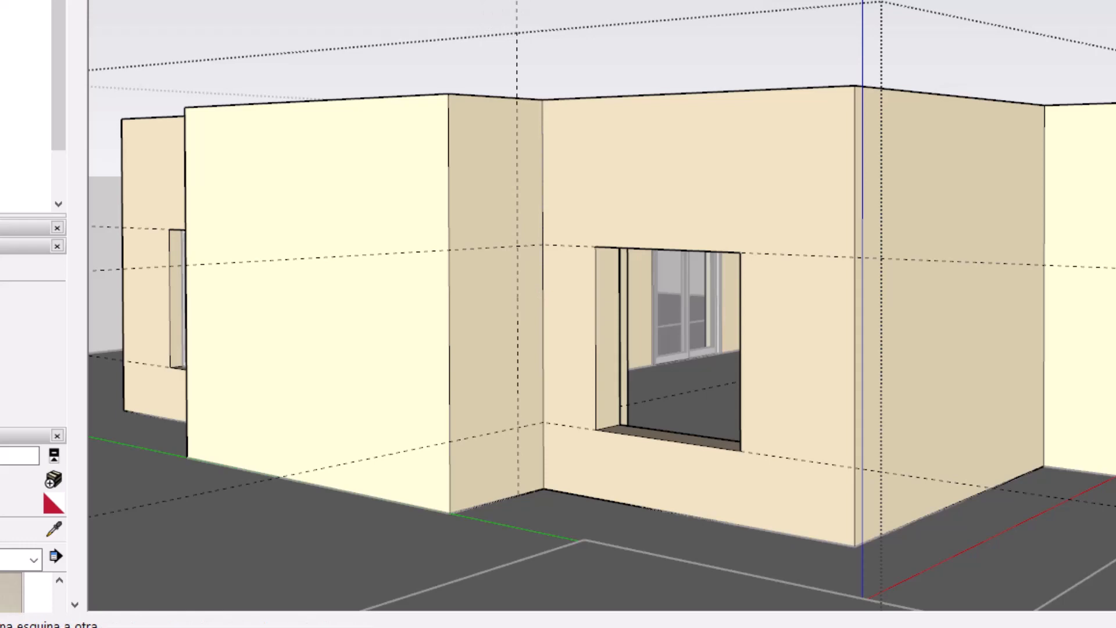
Step: Draw a rectangle between the guides on the return wall and push it 0.30 m through to cut a narrow corner opening
{"action": "key", "text": "r"}
{"action": "scroll", "coordinate": [579, 300], "scroll_direction": "up", "scroll_amount": 2}
{"action": "left_click", "coordinate": [491, 225]}
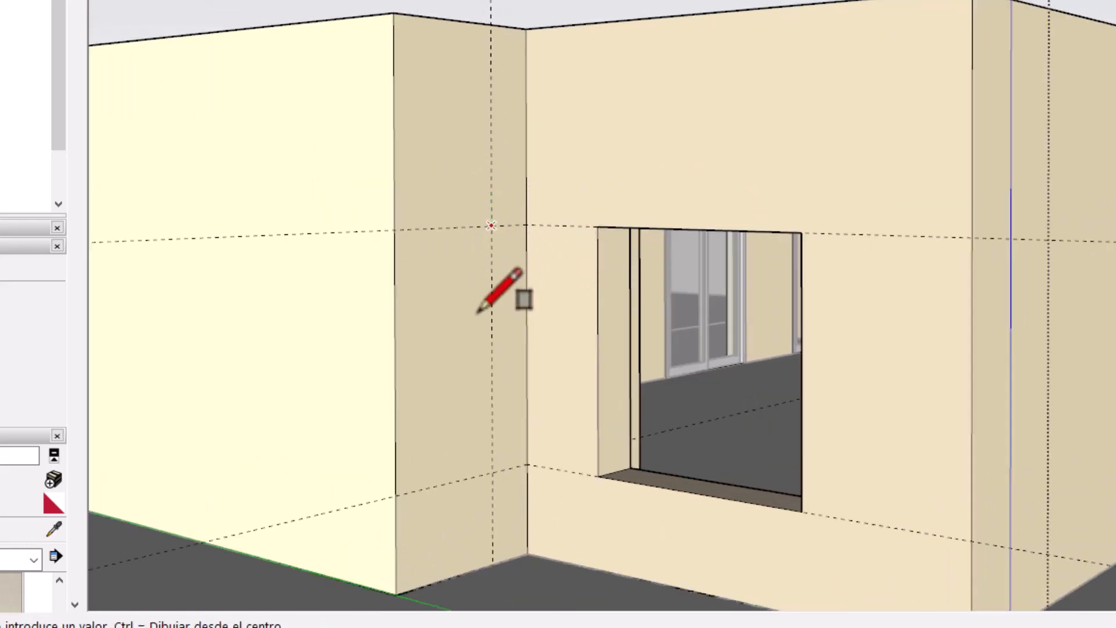
{"action": "left_click", "coordinate": [527, 465]}
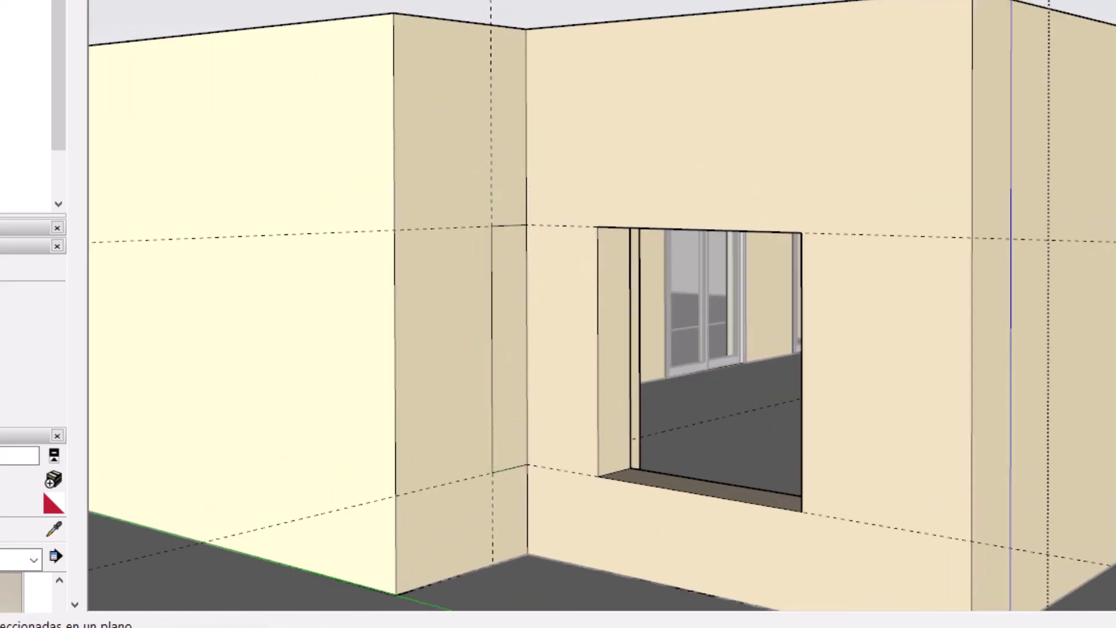
{"action": "key", "text": "p"}
{"action": "left_click", "coordinate": [514, 410]}
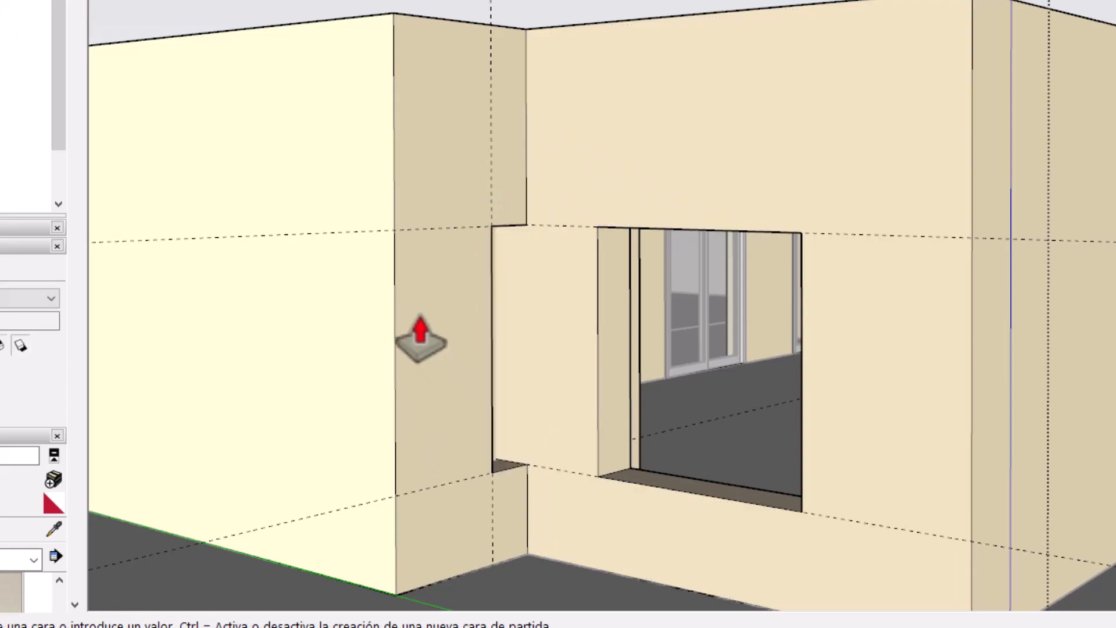
Step: Draw 1.05 m horizontal edges at window head and sill height across the return wall beside the glazed window on the house's other side
{"action": "middle_click_drag", "start_coordinate": [414, 297], "coordinate": [430, 490]}
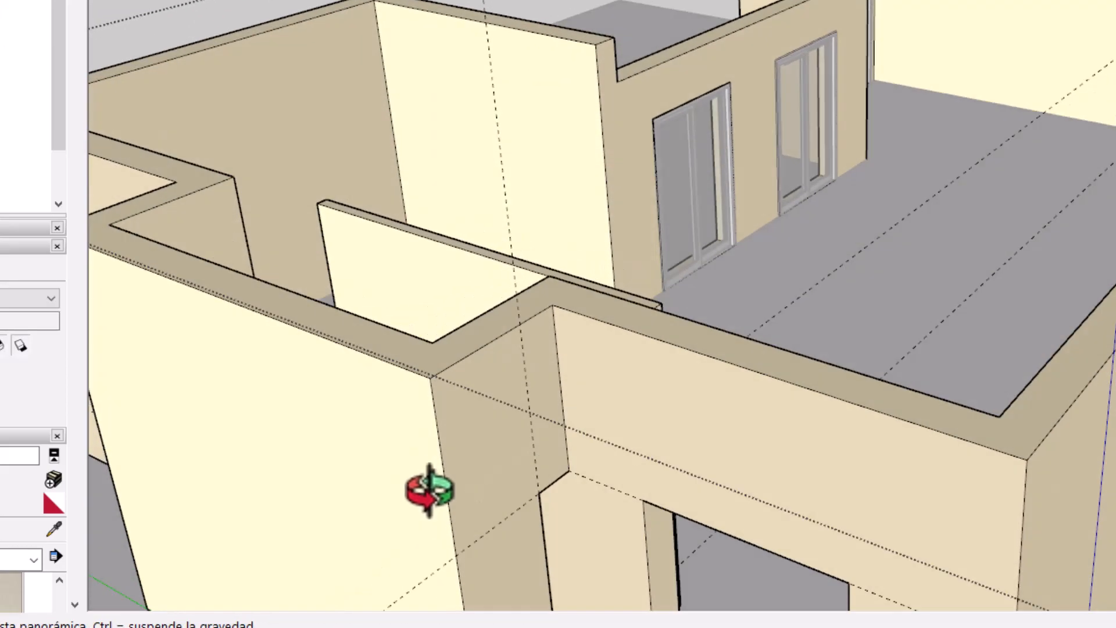
{"action": "left_click", "coordinate": [558, 308]}
{"action": "scroll", "coordinate": [599, 459], "scroll_direction": "down", "scroll_amount": 3}
{"action": "middle_click_drag", "start_coordinate": [599, 466], "coordinate": [590, 331]}
{"action": "middle_click_drag", "start_coordinate": [606, 456], "coordinate": [1113, 436]}
{"action": "scroll", "coordinate": [1110, 395], "scroll_direction": "up", "scroll_amount": 3}
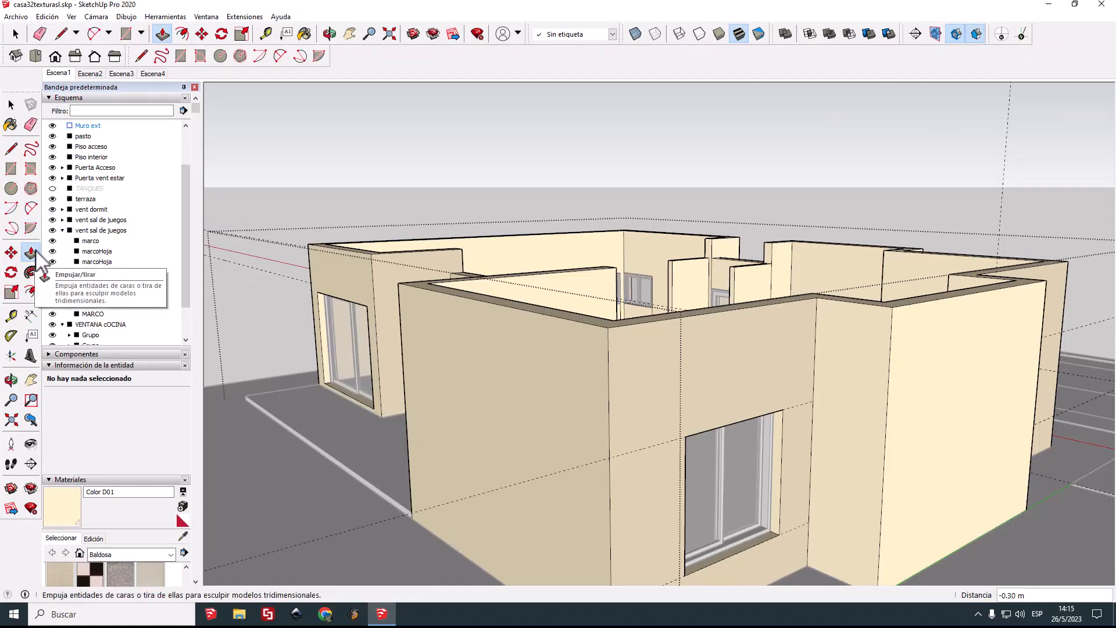
{"action": "left_click", "coordinate": [11, 149]}
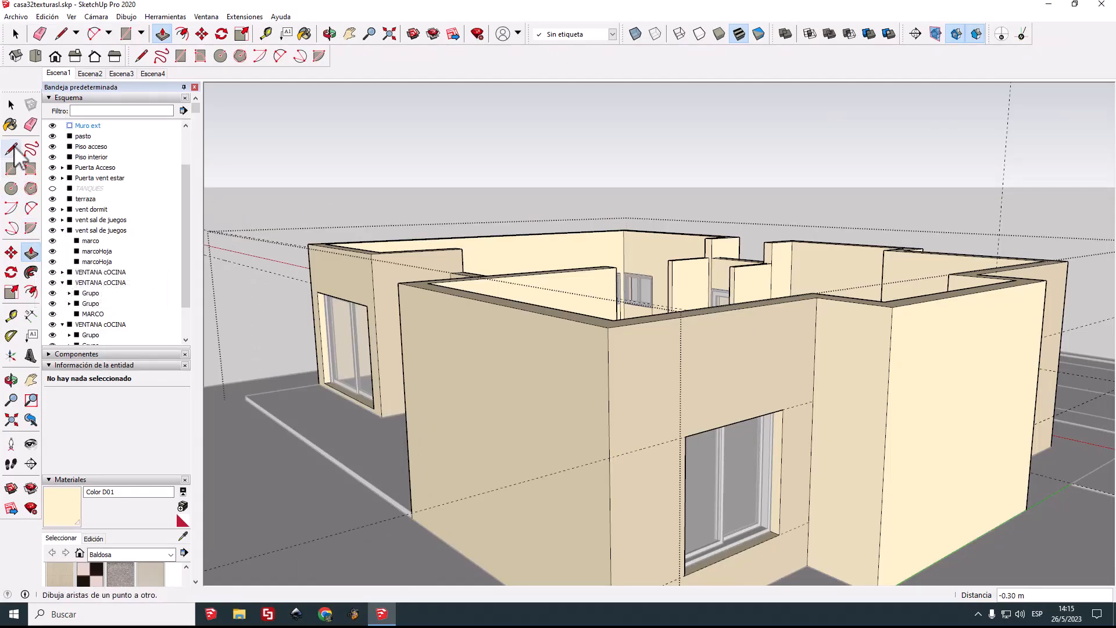
{"action": "left_click", "coordinate": [813, 401]}
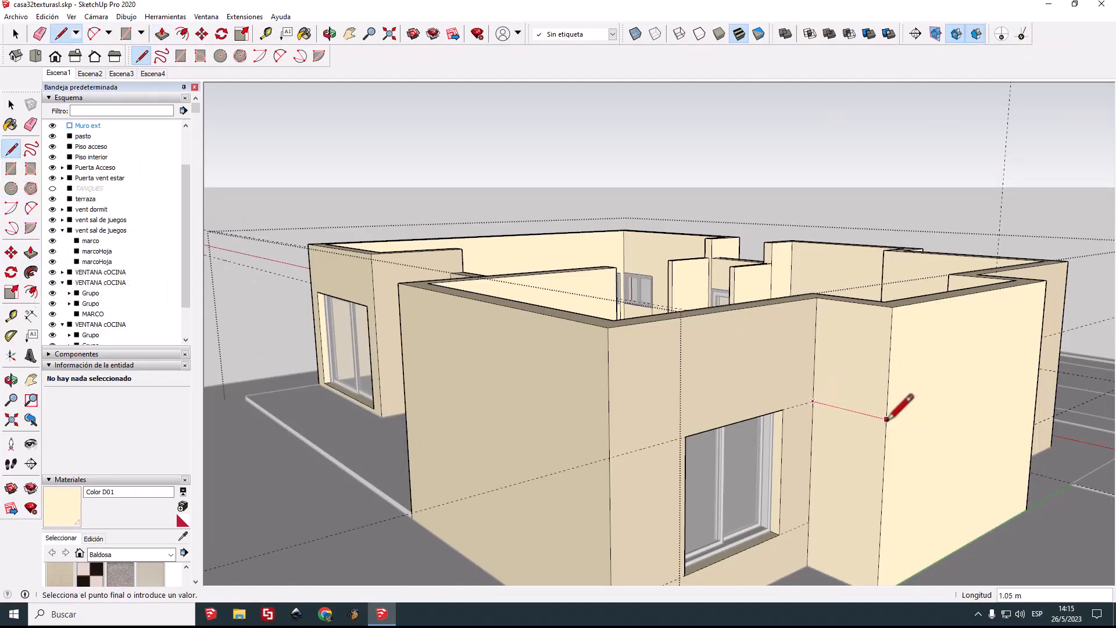
{"action": "left_click", "coordinate": [886, 419]}
{"action": "left_click", "coordinate": [809, 522]}
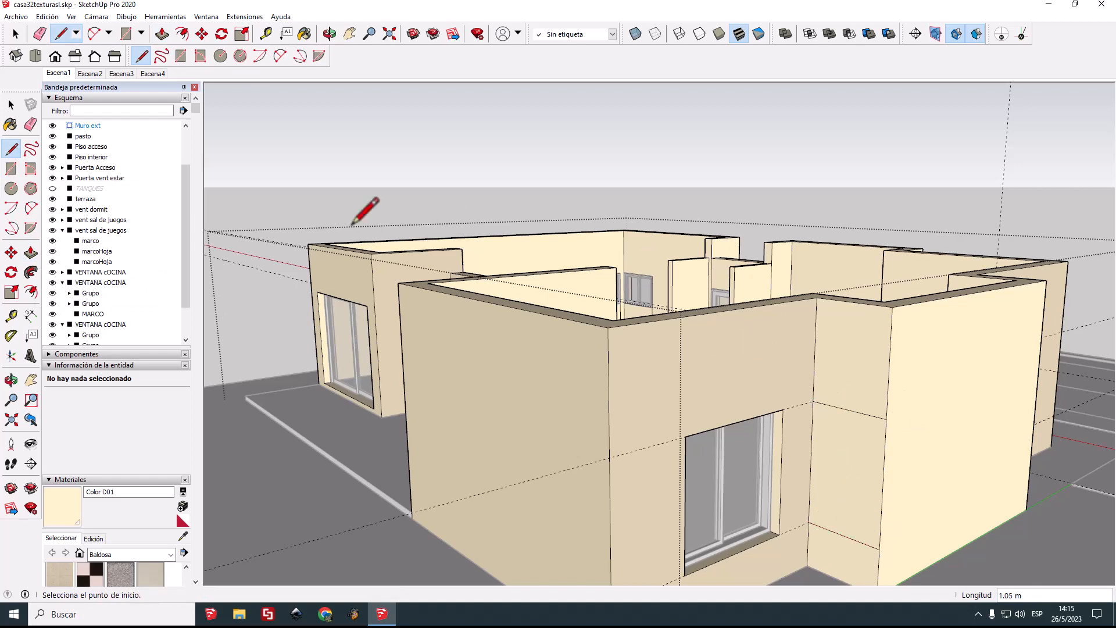
Step: Mark a vertical guide on that return wall, draw a rectangle between the two edges at the inner corner, and push it 0.30 m through
{"action": "left_click", "coordinate": [11, 315]}
{"action": "left_click", "coordinate": [811, 462]}
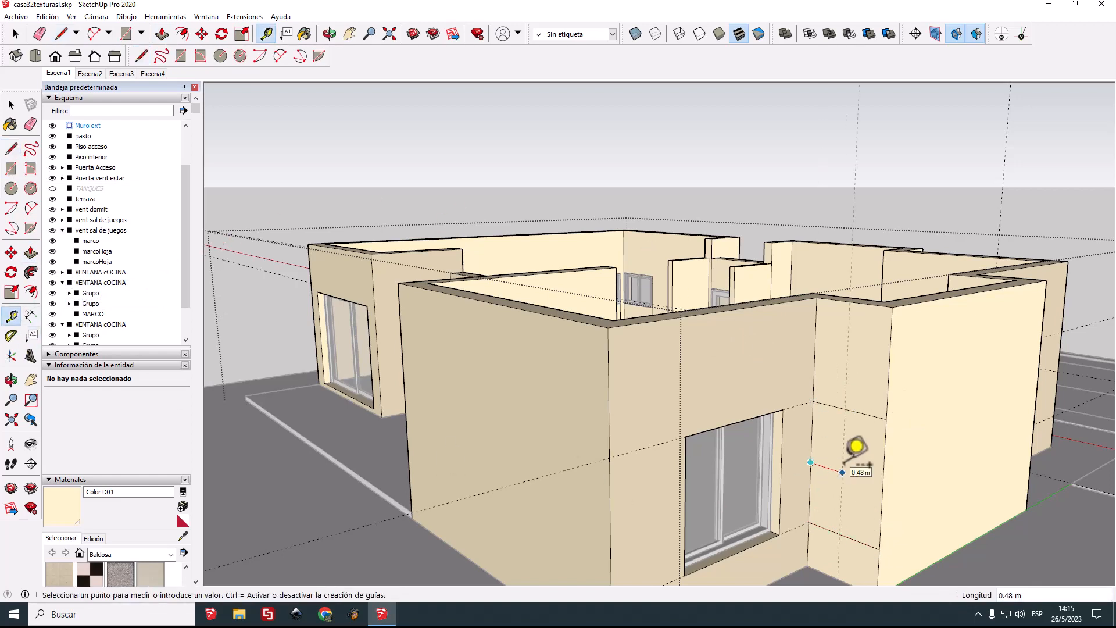
{"action": "key", "text": "r"}
{"action": "left_click", "coordinate": [813, 401]}
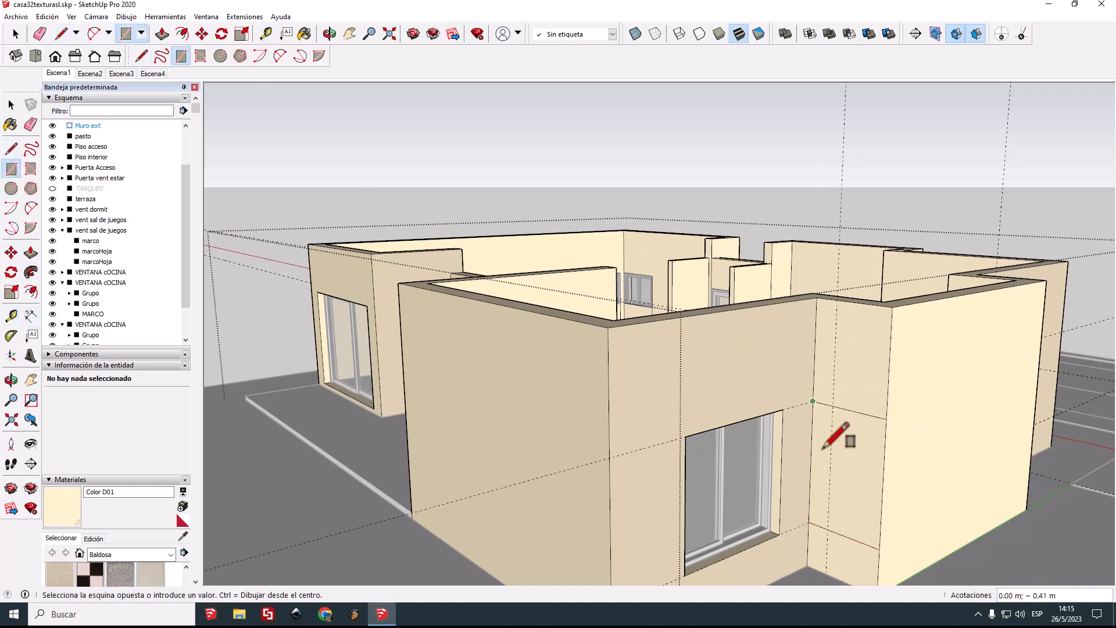
{"action": "left_click", "coordinate": [828, 529]}
{"action": "left_click", "coordinate": [31, 252]}
{"action": "left_click", "coordinate": [819, 462]}
{"action": "middle_click_drag", "start_coordinate": [854, 343], "coordinate": [504, 395]}
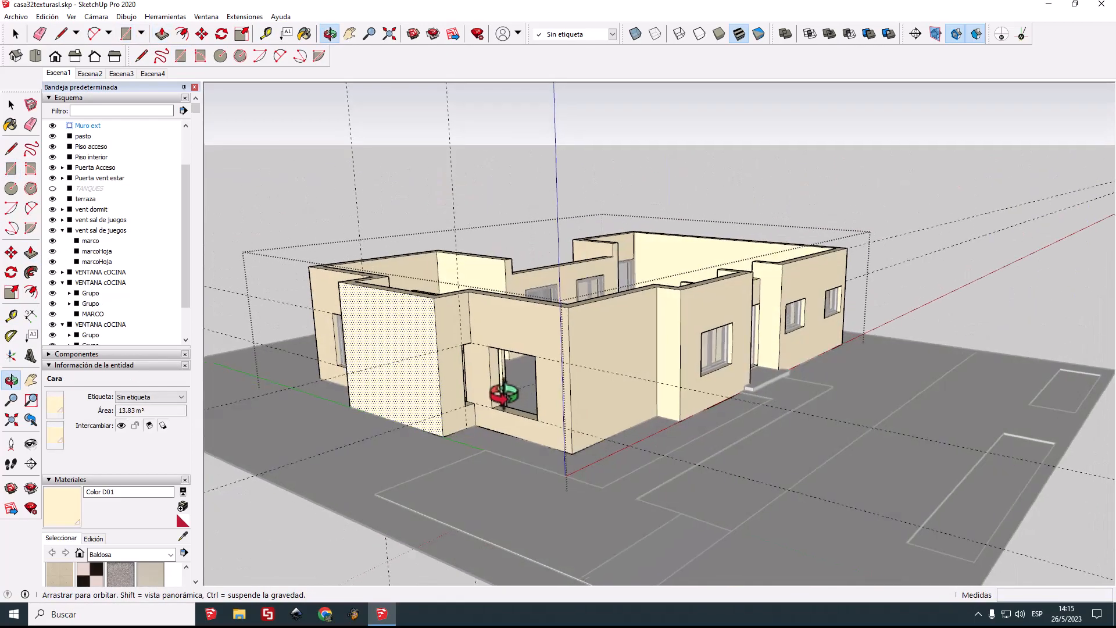
{"action": "key", "text": "p"}
{"action": "scroll", "coordinate": [436, 349], "scroll_direction": "up", "scroll_amount": 5}
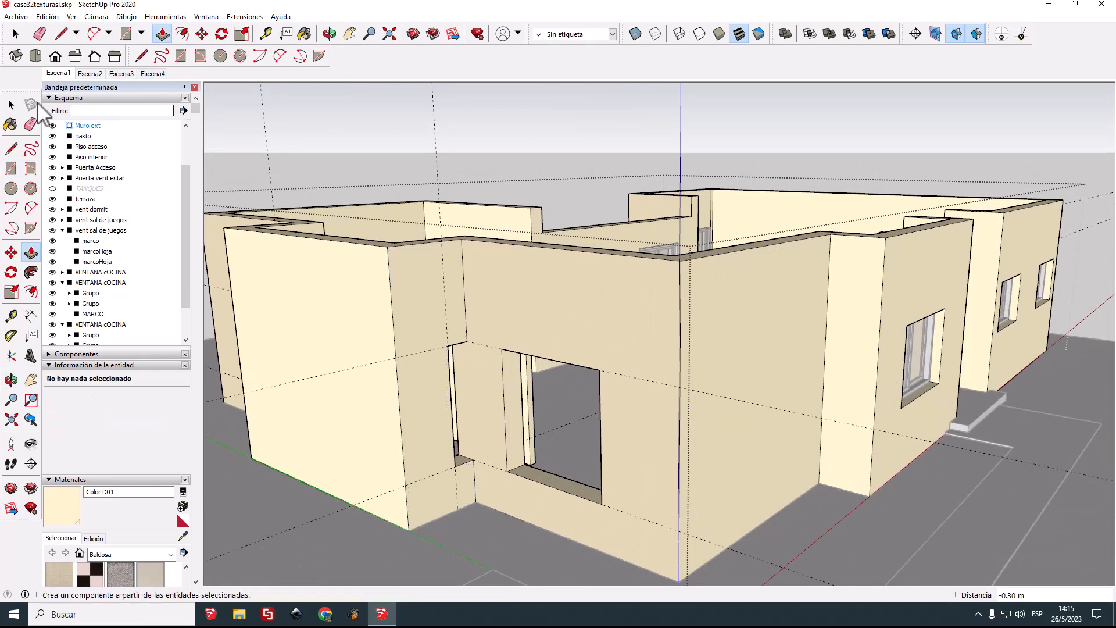
{"action": "left_click", "coordinate": [12, 105]}
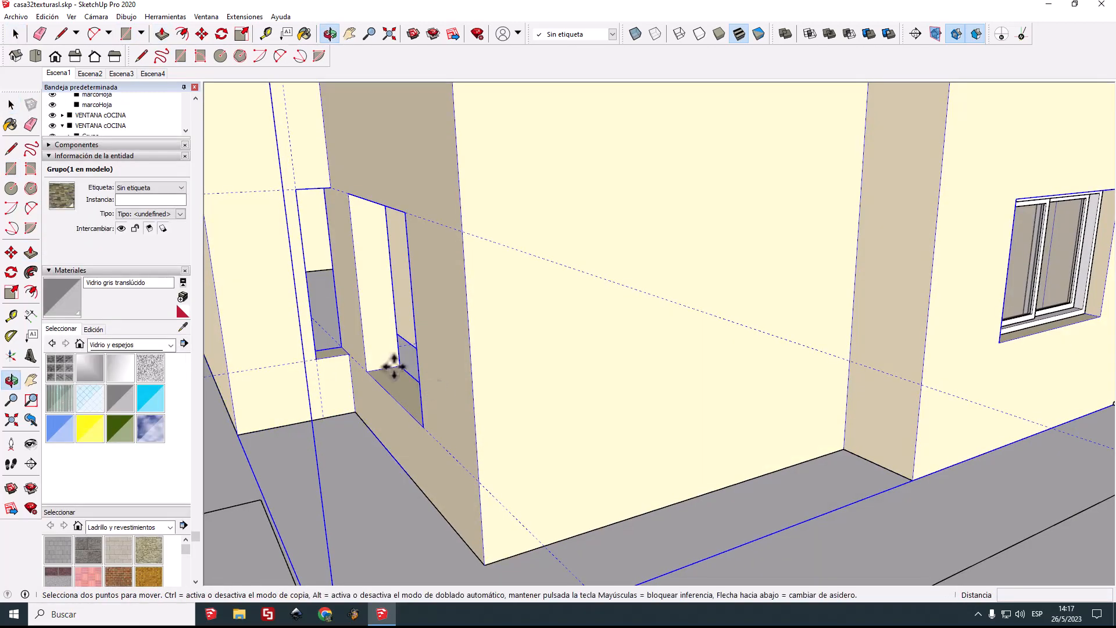
Step: Draw a 0.30 by 1.60 m rectangle filling the narrow corner opening in the return wall
{"action": "scroll", "coordinate": [299, 359], "scroll_direction": "up", "scroll_amount": 1}
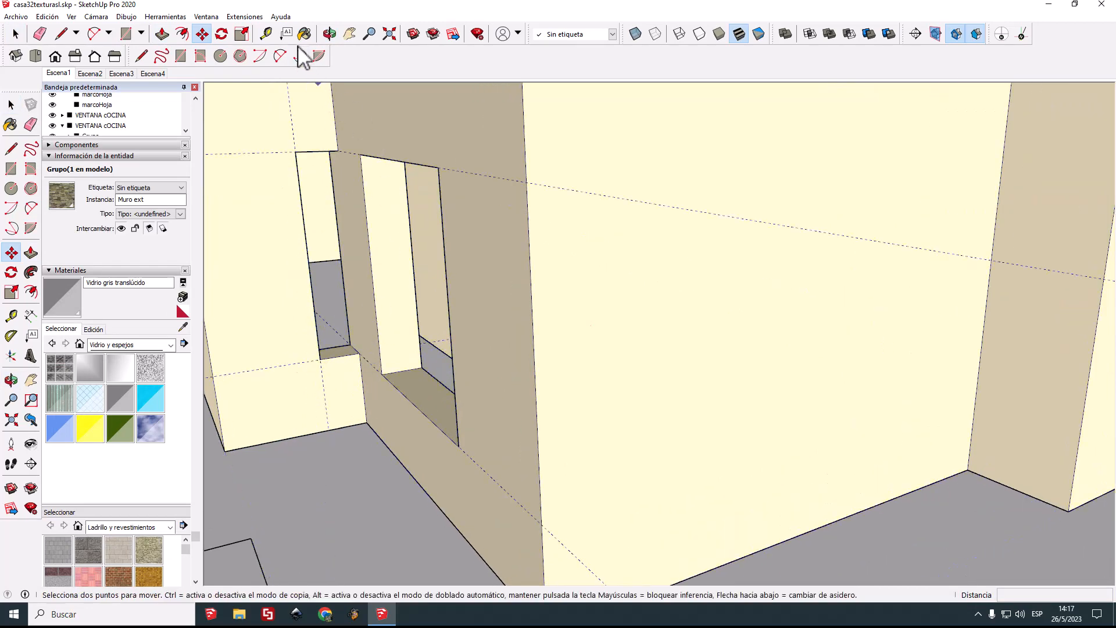
{"action": "left_click", "coordinate": [349, 38]}
{"action": "left_click_drag", "start_coordinate": [557, 211], "coordinate": [617, 318]}
{"action": "scroll", "coordinate": [412, 416], "scroll_direction": "up", "scroll_amount": 1}
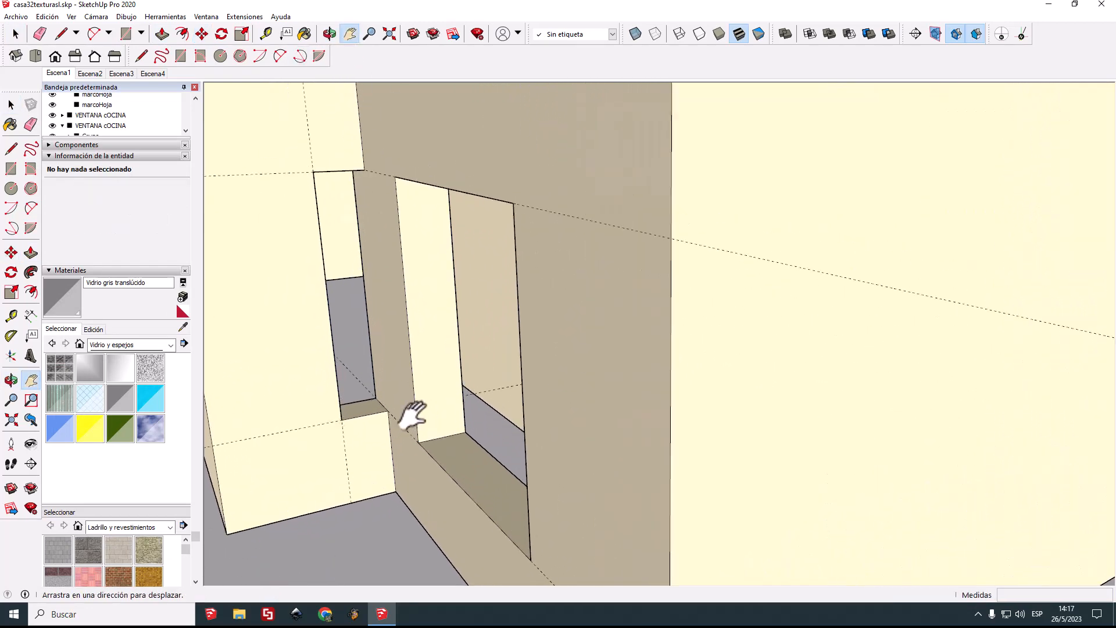
{"action": "left_click", "coordinate": [11, 169]}
{"action": "left_click", "coordinate": [313, 172]}
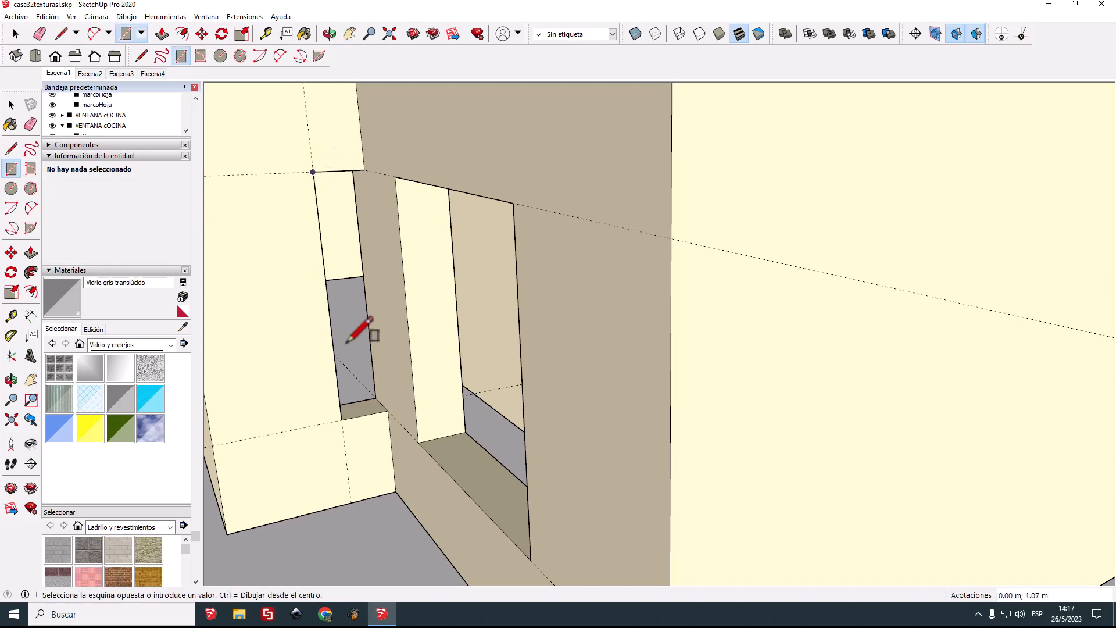
{"action": "left_click", "coordinate": [388, 411]}
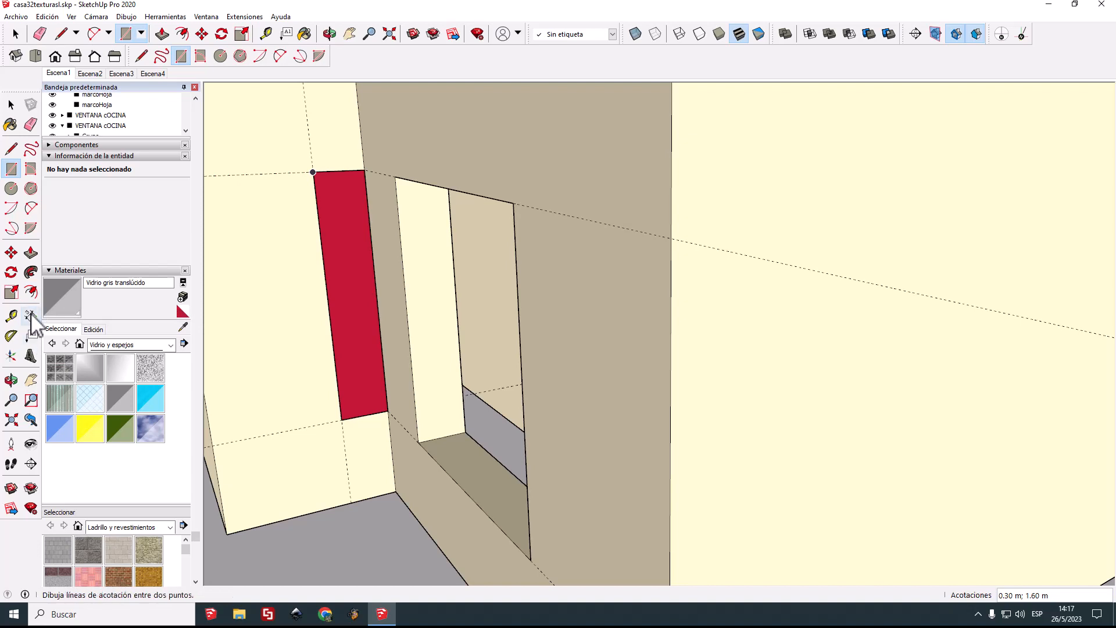
Step: Offset the rectangle's outline 0.05 m inward and delete the inner face to leave a frame outline
{"action": "left_click", "coordinate": [31, 292]}
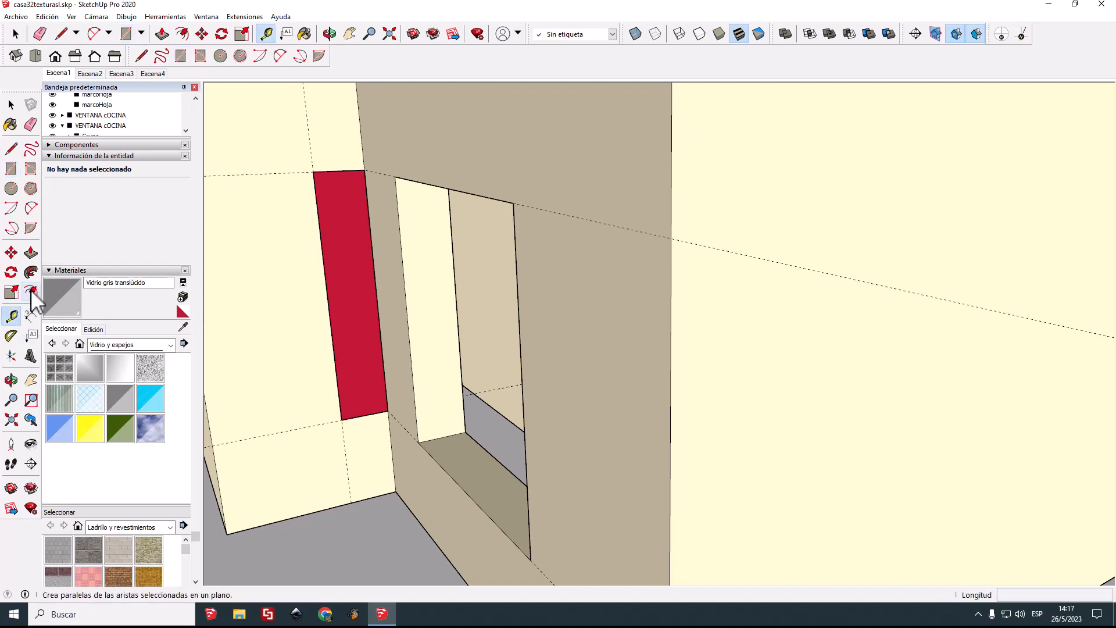
{"action": "left_click", "coordinate": [336, 329]}
{"action": "type", "text": ".0"}
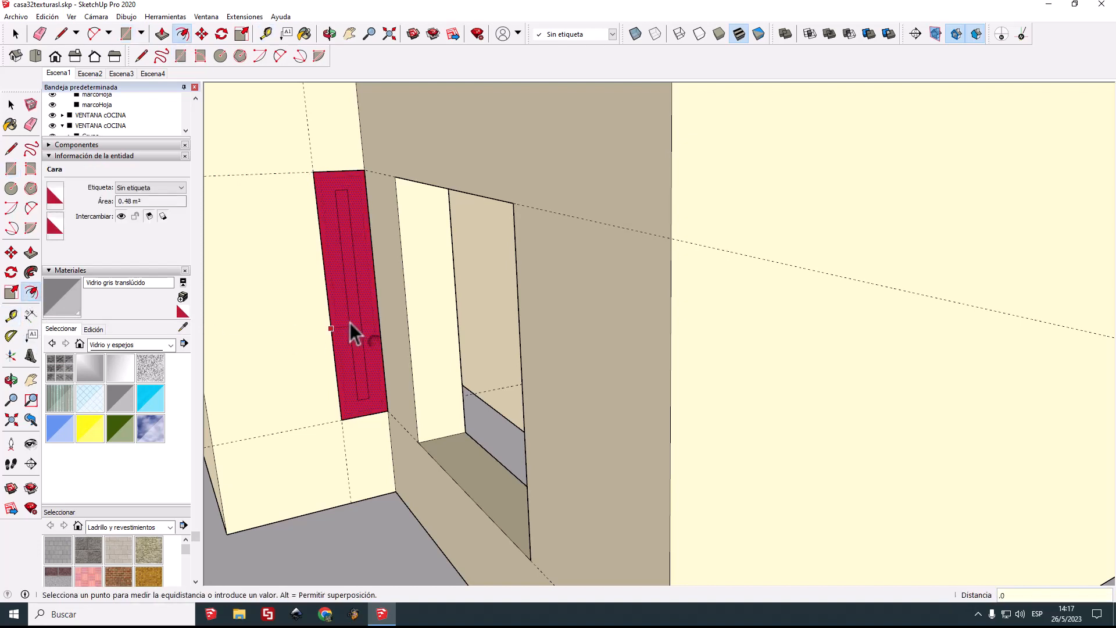
{"action": "type", "text": "5"}
{"action": "key", "text": "Return"}
{"action": "left_click", "coordinate": [345, 228]}
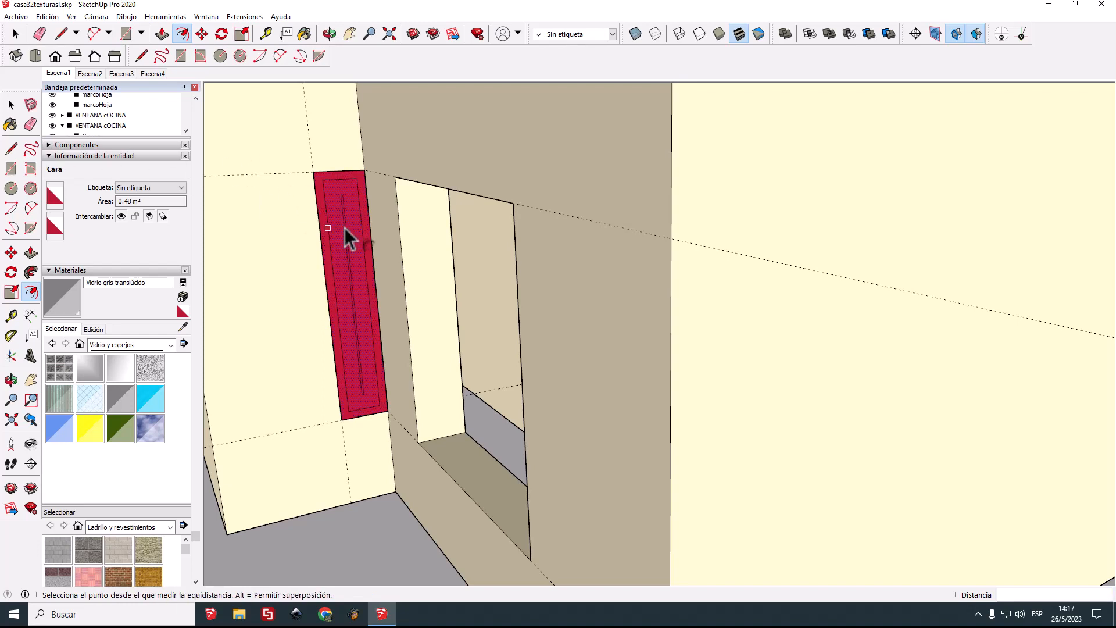
{"action": "key", "text": "Delete"}
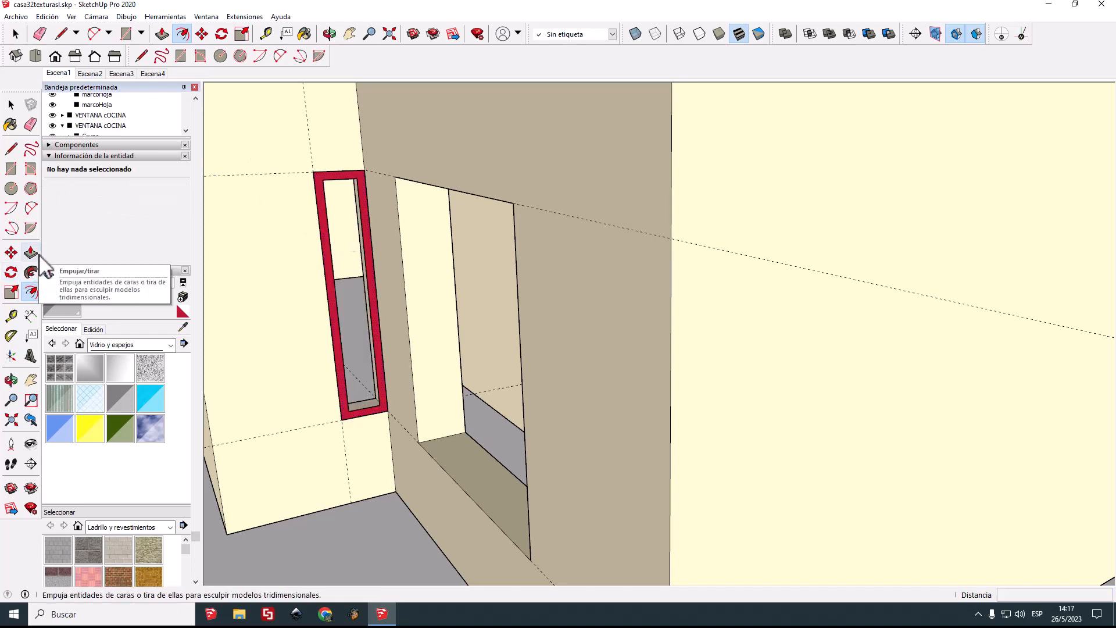
Step: Extrude the narrow corner opening's frame outline 0.10 m with Push/Pull
{"action": "left_click", "coordinate": [30, 253]}
{"action": "scroll", "coordinate": [373, 412], "scroll_direction": "up", "scroll_amount": 2}
{"action": "left_click", "coordinate": [376, 414]}
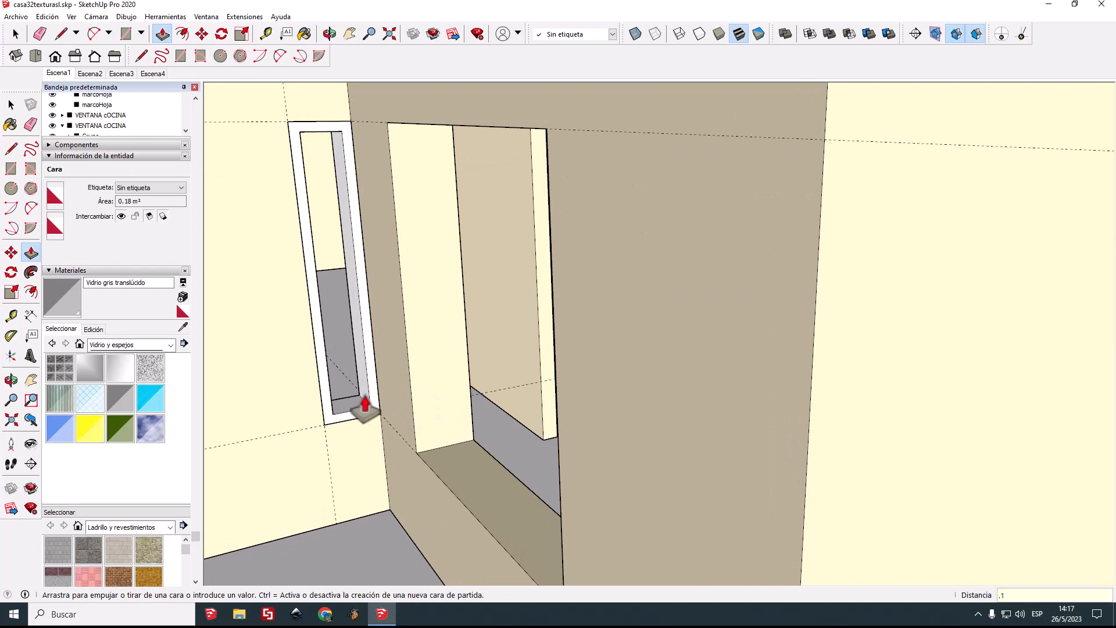
{"action": "type", "text": ".1"}
{"action": "key", "text": "Return"}
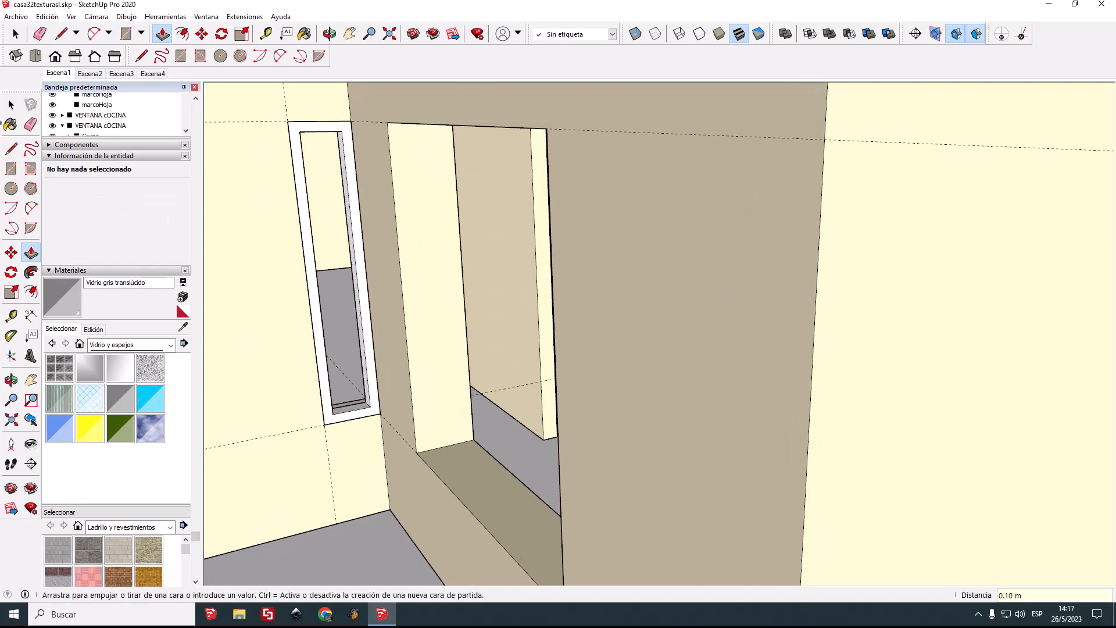
Step: Select all of the extruded frame's connected faces and edges and make them a group
{"action": "key", "text": "space"}
{"action": "double_click", "coordinate": [345, 133]}
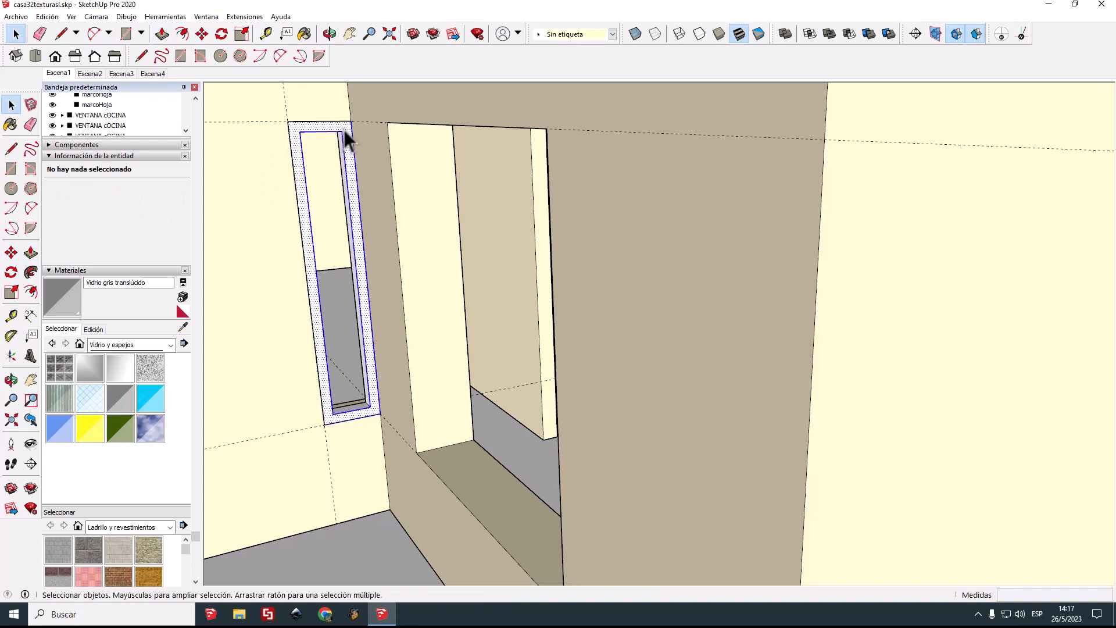
{"action": "right_click", "coordinate": [345, 131]}
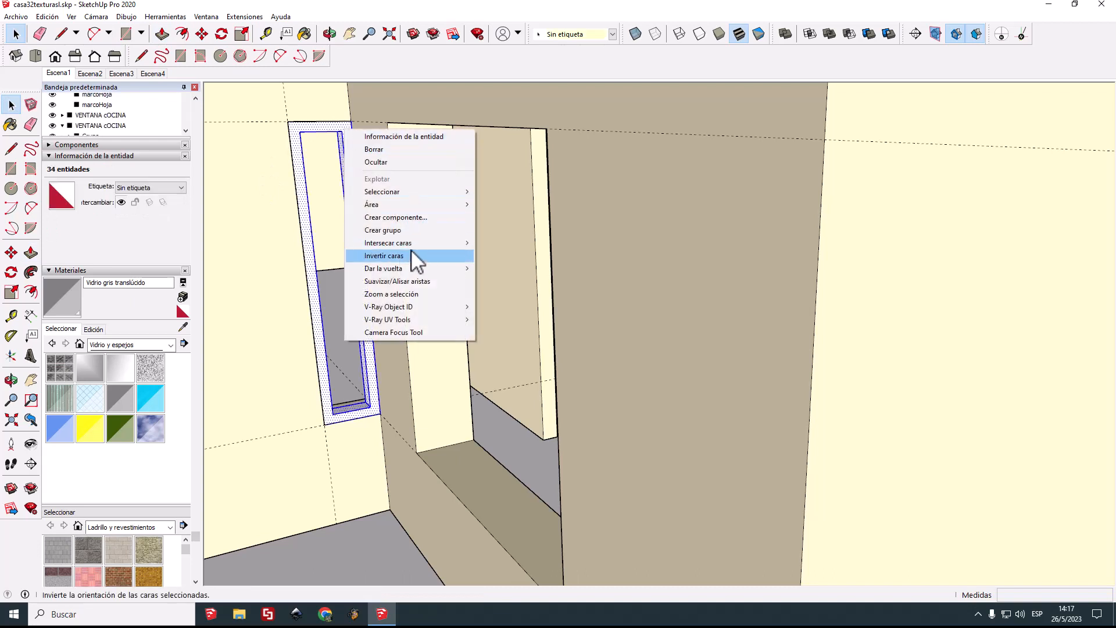
{"action": "left_click", "coordinate": [390, 231]}
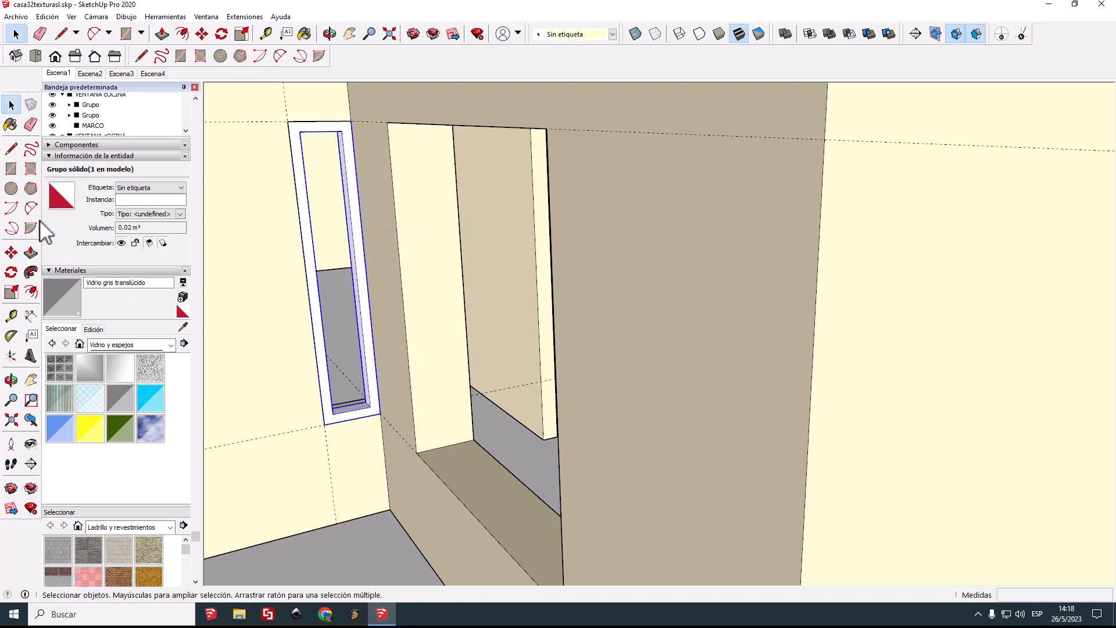
Step: Draw a 0.20 by 1.50 m rectangle across the inside of the frame as the glass pane
{"action": "left_click", "coordinate": [11, 169]}
{"action": "middle_click_drag", "start_coordinate": [326, 367], "coordinate": [374, 420]}
{"action": "left_click", "coordinate": [375, 419]}
{"action": "scroll", "coordinate": [366, 169], "scroll_direction": "up", "scroll_amount": 2}
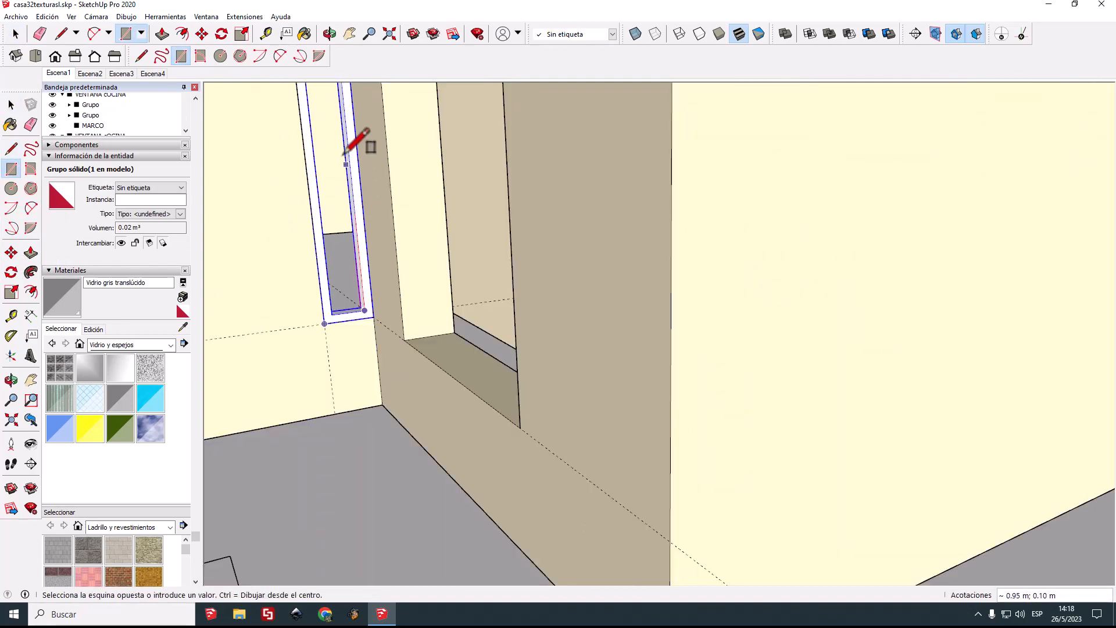
{"action": "middle_click_drag", "start_coordinate": [299, 88], "coordinate": [342, 249]}
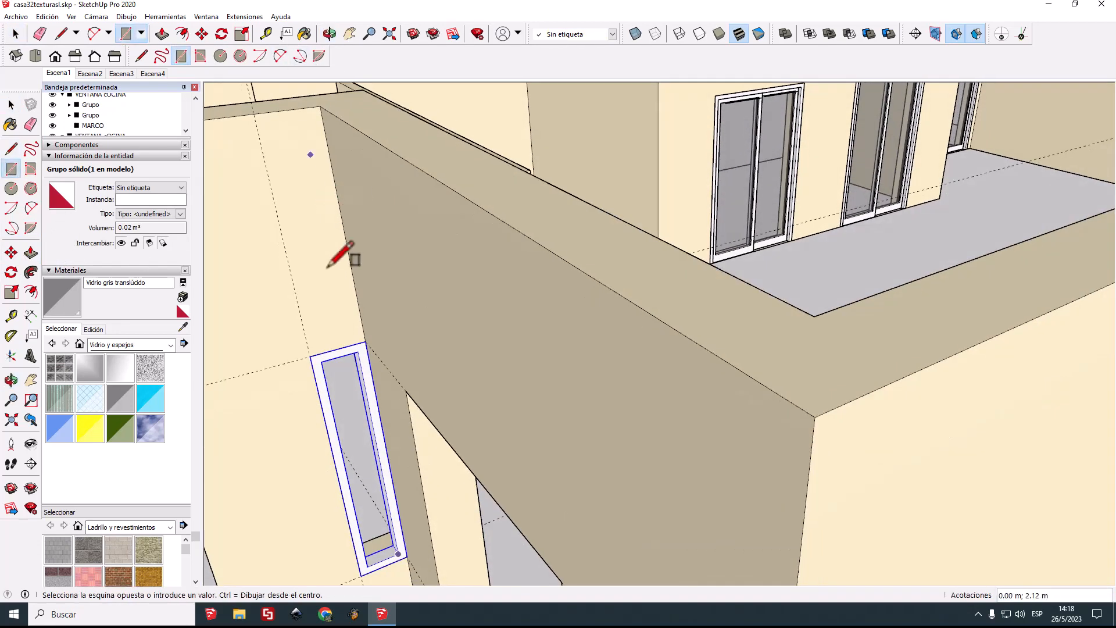
{"action": "left_click", "coordinate": [321, 361]}
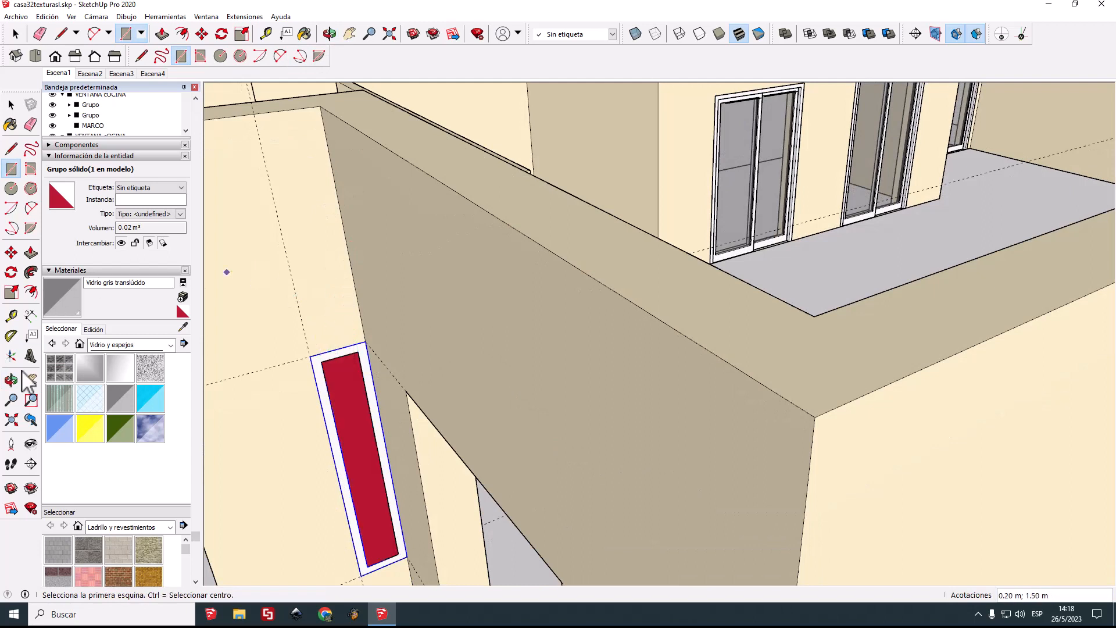
Step: Reverse the pane's face and paint it with the Vidrio gris translúcido material
{"action": "left_click", "coordinate": [11, 105]}
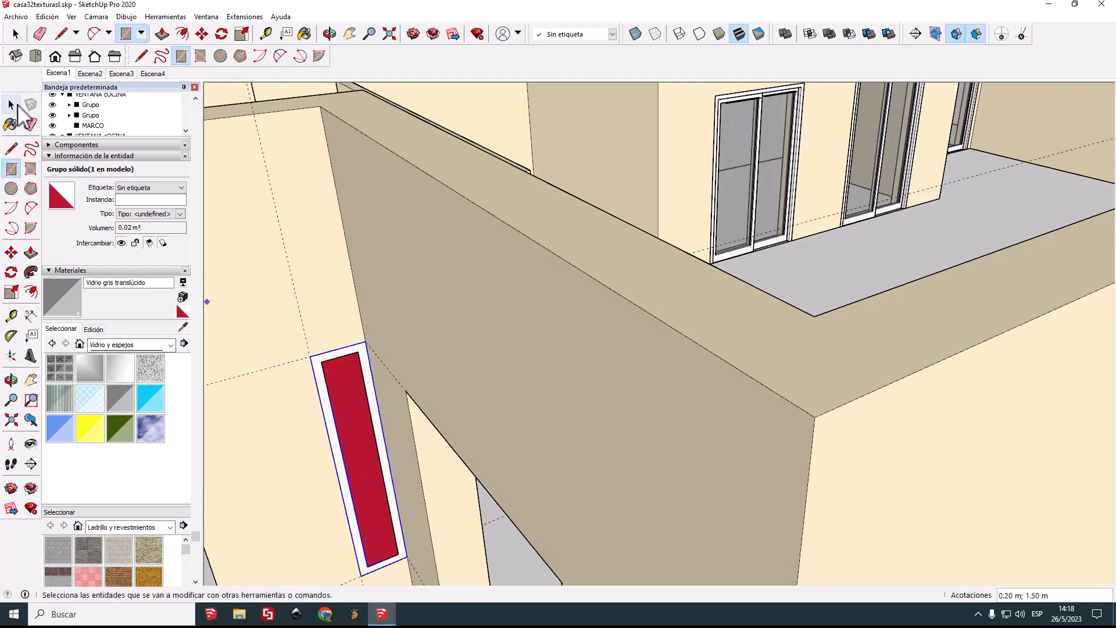
{"action": "right_click", "coordinate": [344, 418]}
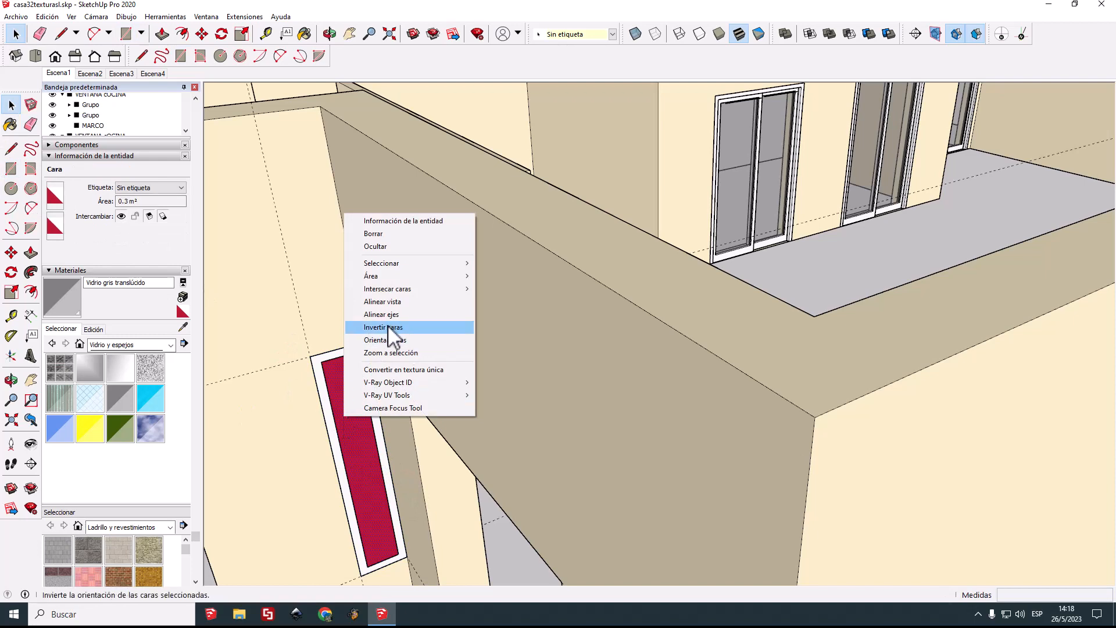
{"action": "left_click", "coordinate": [359, 325]}
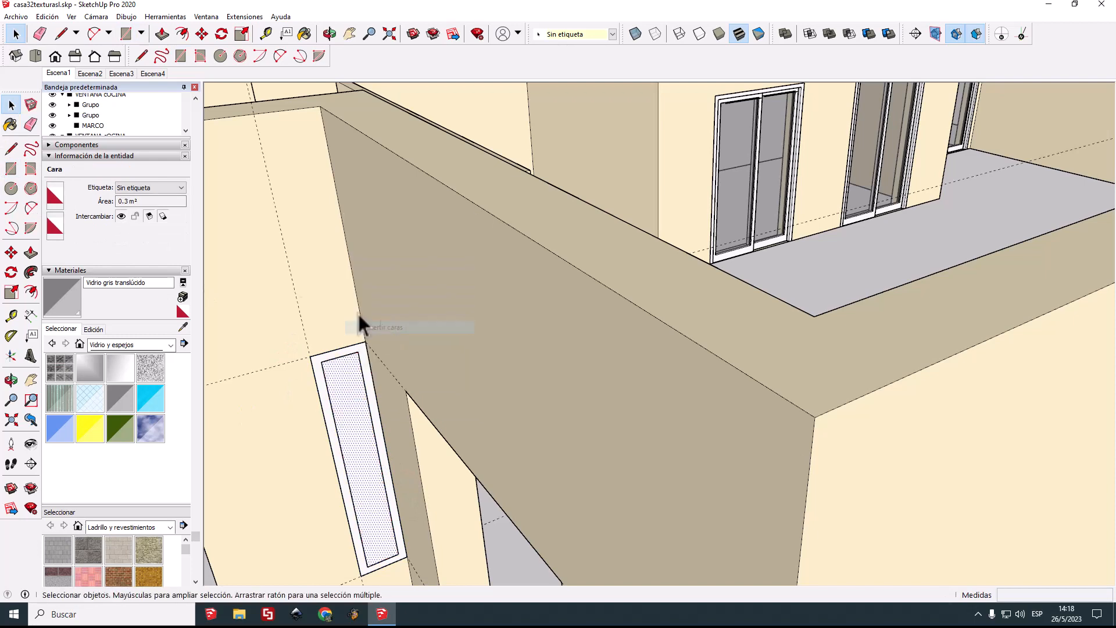
{"action": "left_click", "coordinate": [124, 400]}
{"action": "left_click", "coordinate": [365, 429]}
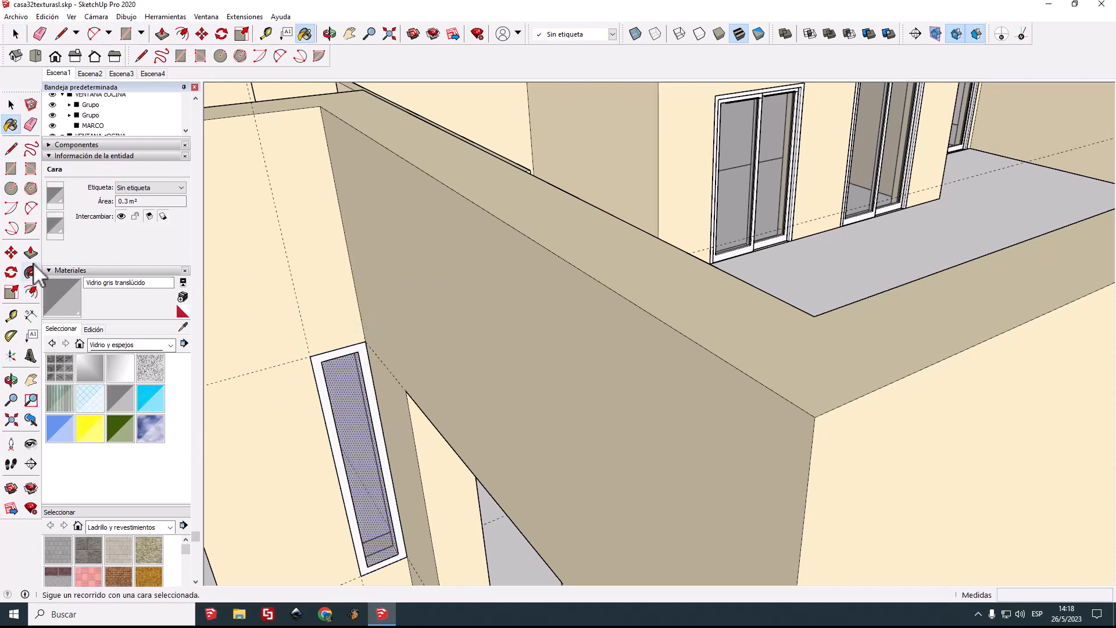
Step: Move the glass pane 0.05 m inward into the depth of the frame
{"action": "left_click", "coordinate": [11, 252]}
{"action": "scroll", "coordinate": [391, 548], "scroll_direction": "up", "scroll_amount": 2}
{"action": "scroll", "coordinate": [391, 548], "scroll_direction": "up", "scroll_amount": 3}
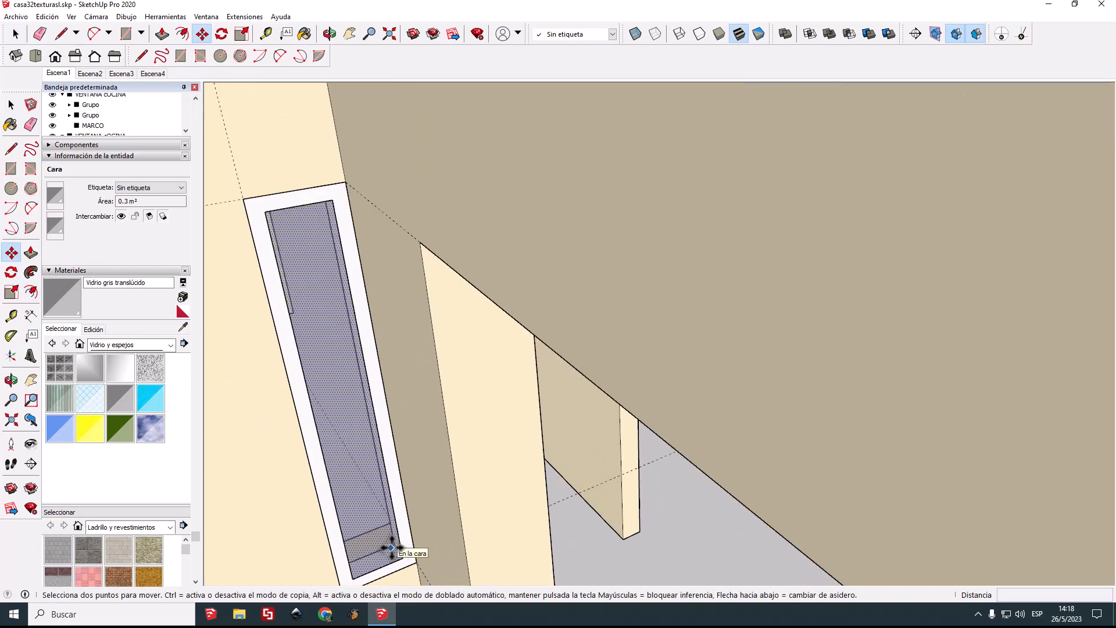
{"action": "left_click", "coordinate": [405, 559]}
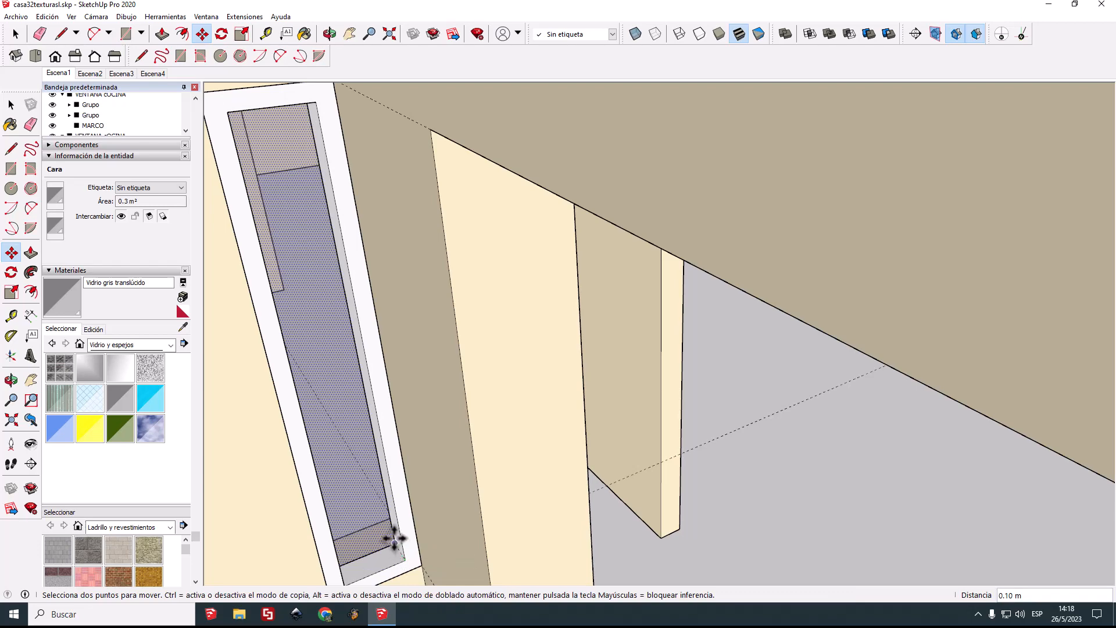
{"action": "key", "text": "Return"}
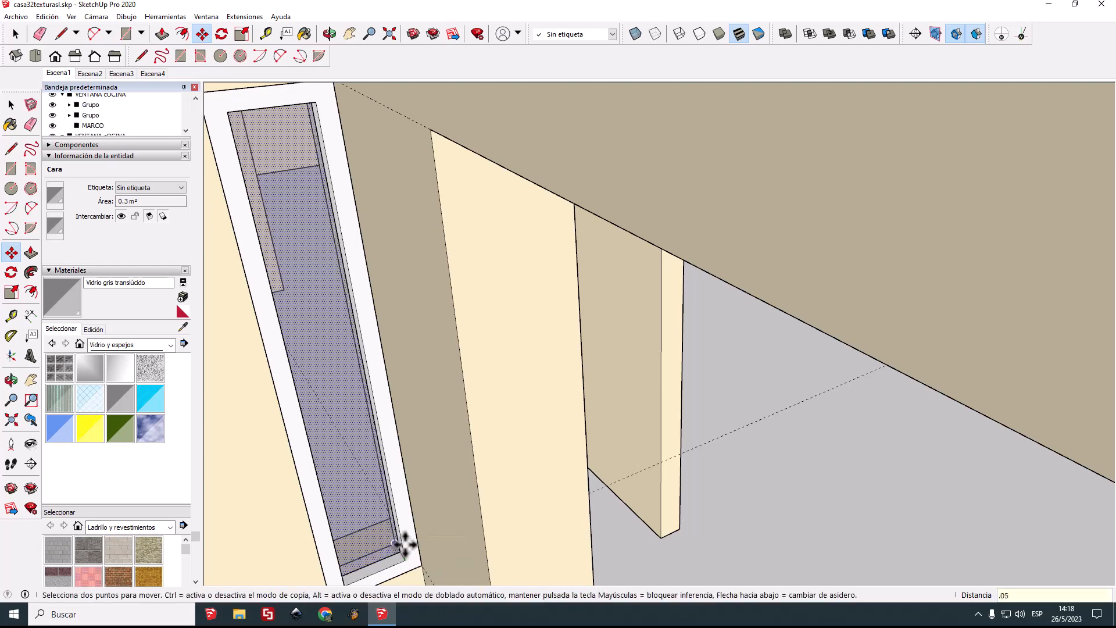
Step: Select the frame together with its glass pane and combine them into one group
{"action": "scroll", "coordinate": [531, 506], "scroll_direction": "down", "scroll_amount": 6}
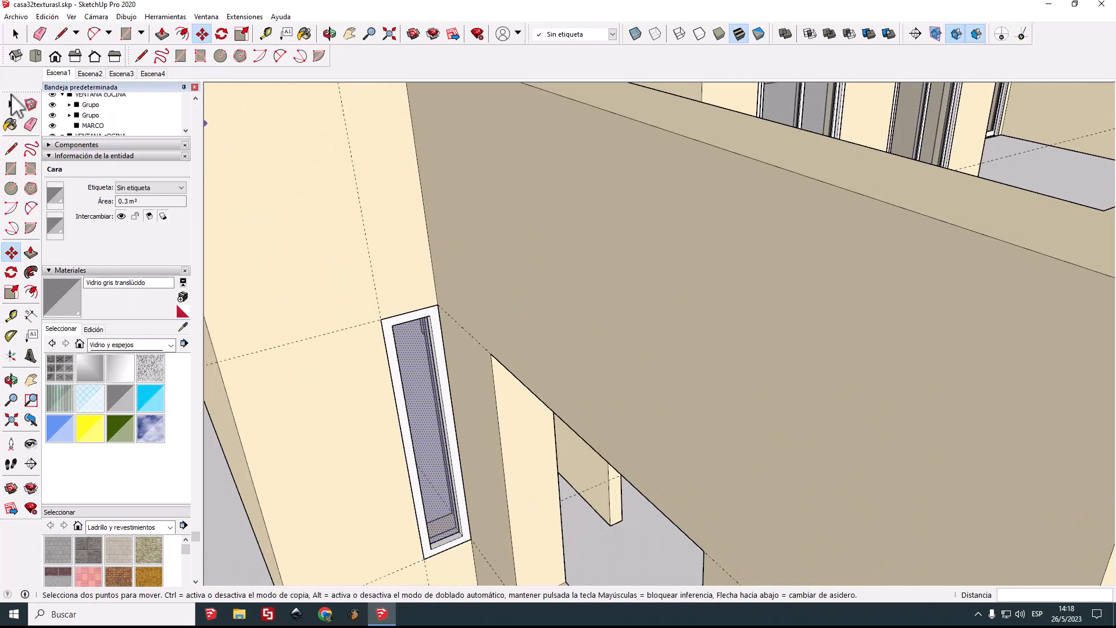
{"action": "left_click", "coordinate": [12, 104]}
{"action": "left_click", "coordinate": [389, 285]}
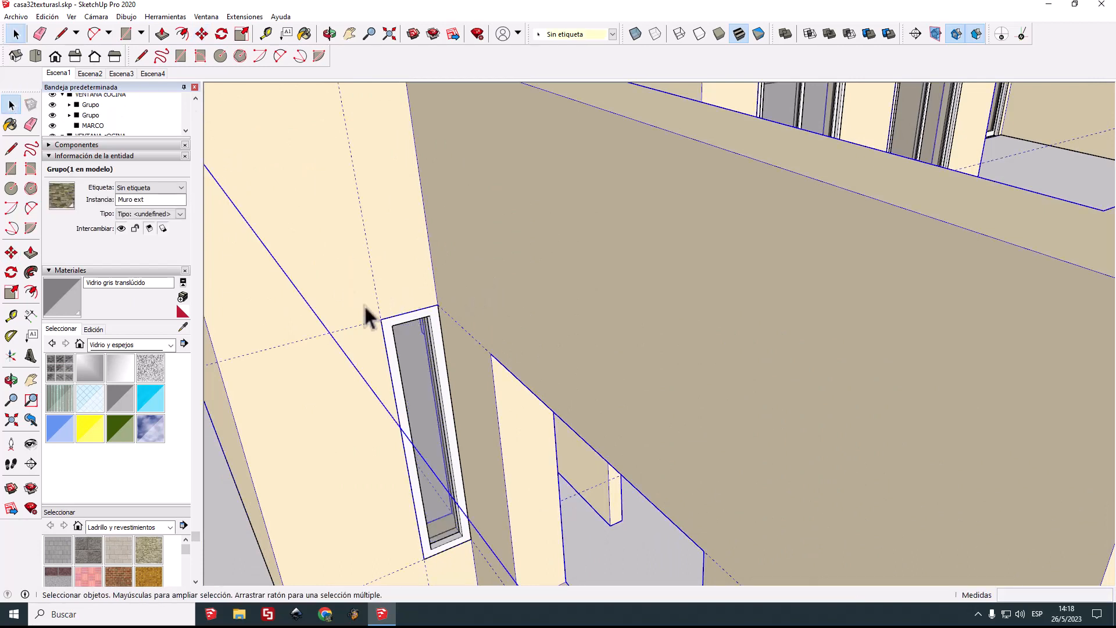
{"action": "left_click_drag", "start_coordinate": [393, 382], "coordinate": [510, 588]}
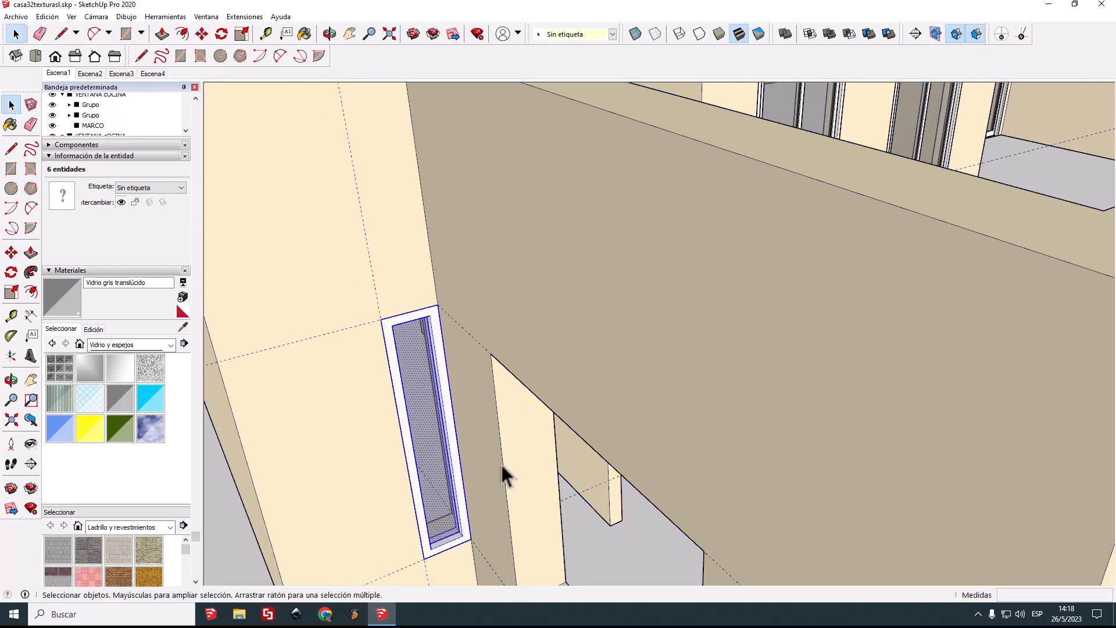
{"action": "right_click", "coordinate": [449, 427]}
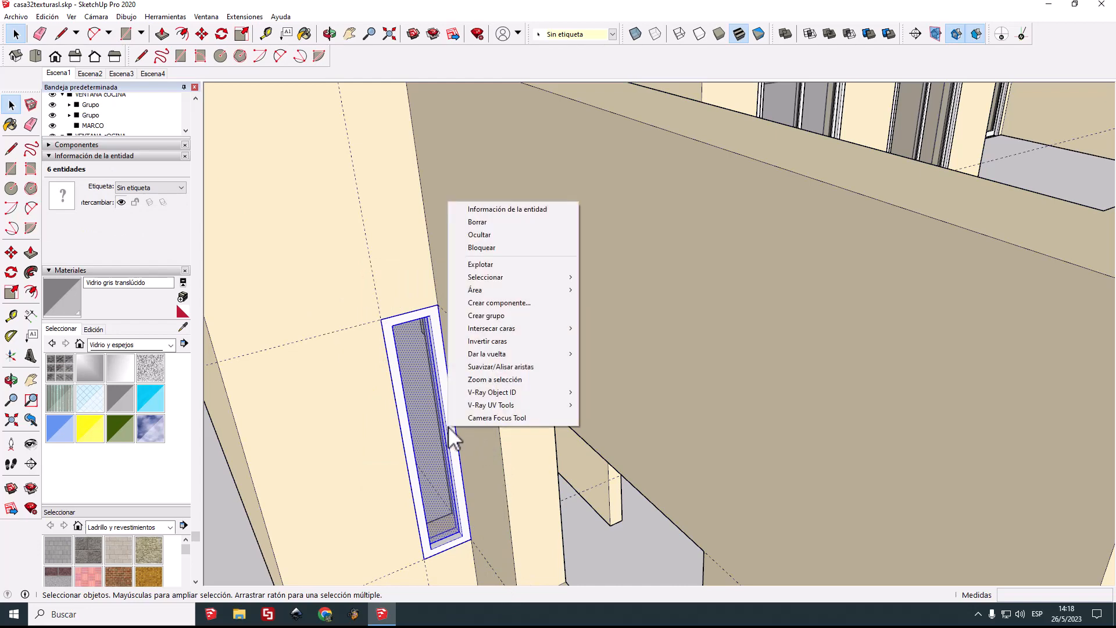
{"action": "left_click", "coordinate": [498, 316]}
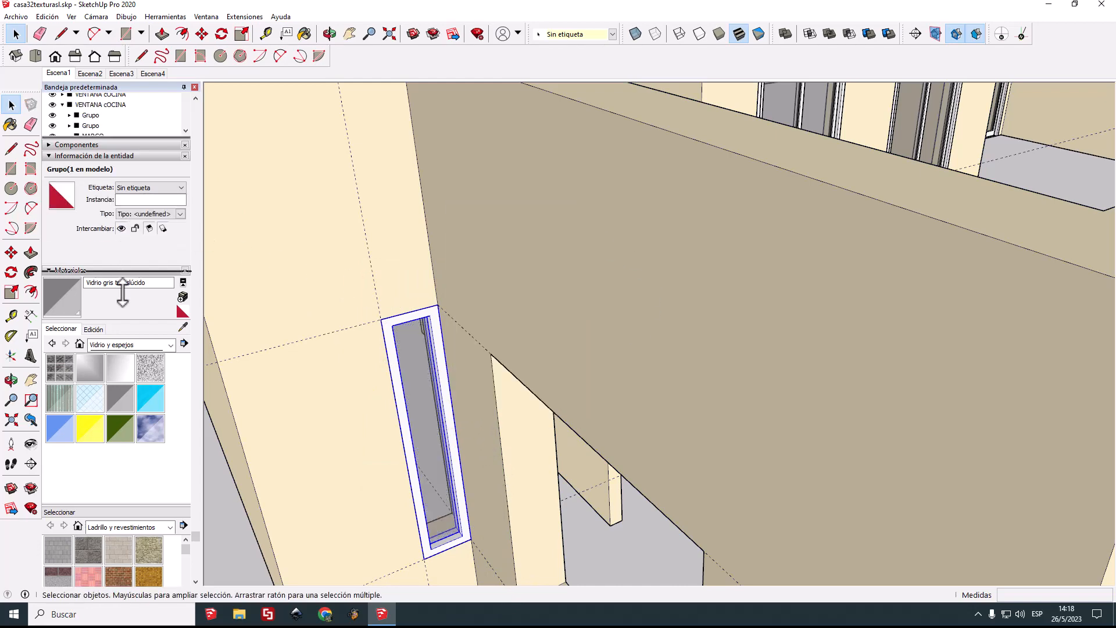
Step: Rename the new window group as ventanaVestid in the model outline
{"action": "left_click_drag", "start_coordinate": [123, 291], "coordinate": [118, 334]}
{"action": "scroll", "coordinate": [121, 244], "scroll_direction": "up", "scroll_amount": 3}
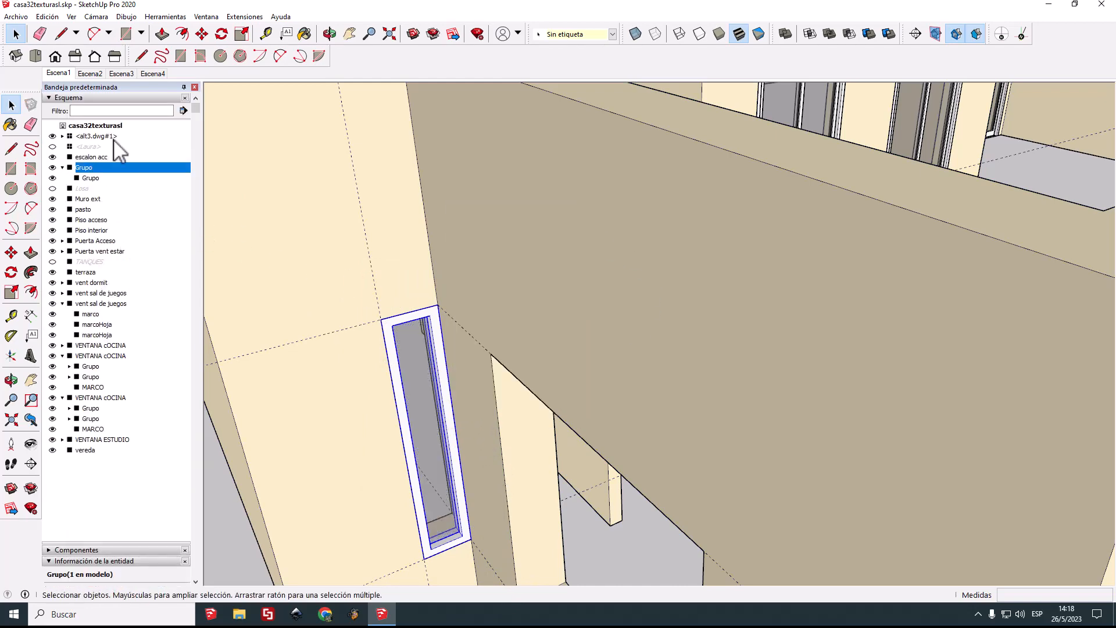
{"action": "double_click", "coordinate": [96, 168]}
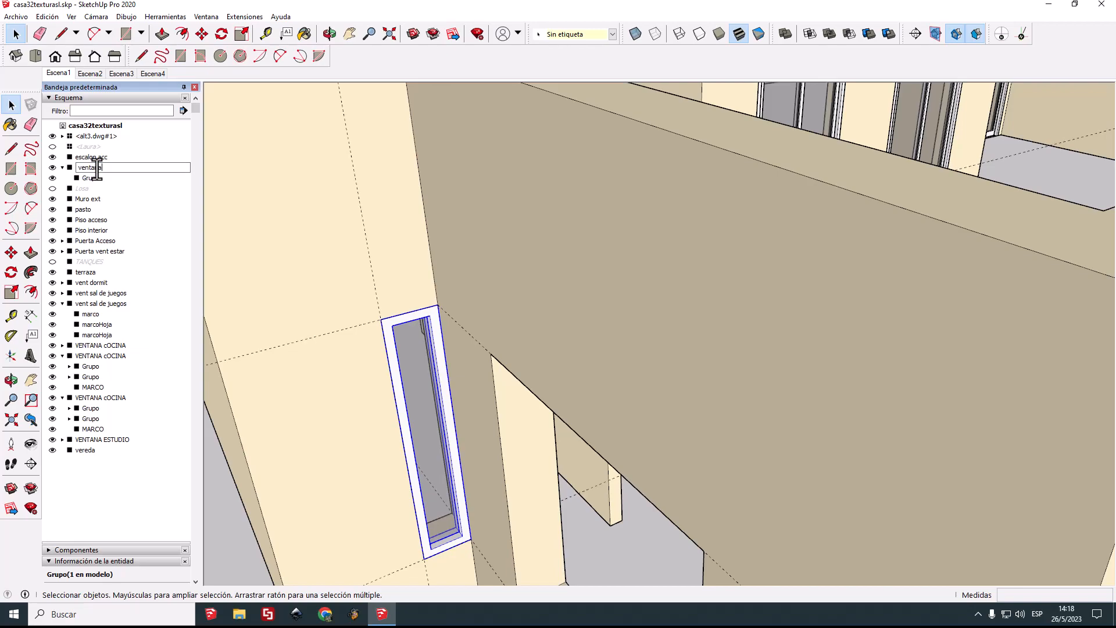
{"action": "type", "text": "ventanaVestid"}
{"action": "key", "text": "Return"}
Step: Move the ventanaVestid group through its opening until it sits flush with the return wall's inner face
{"action": "middle_click_drag", "start_coordinate": [335, 270], "coordinate": [1103, 515]}
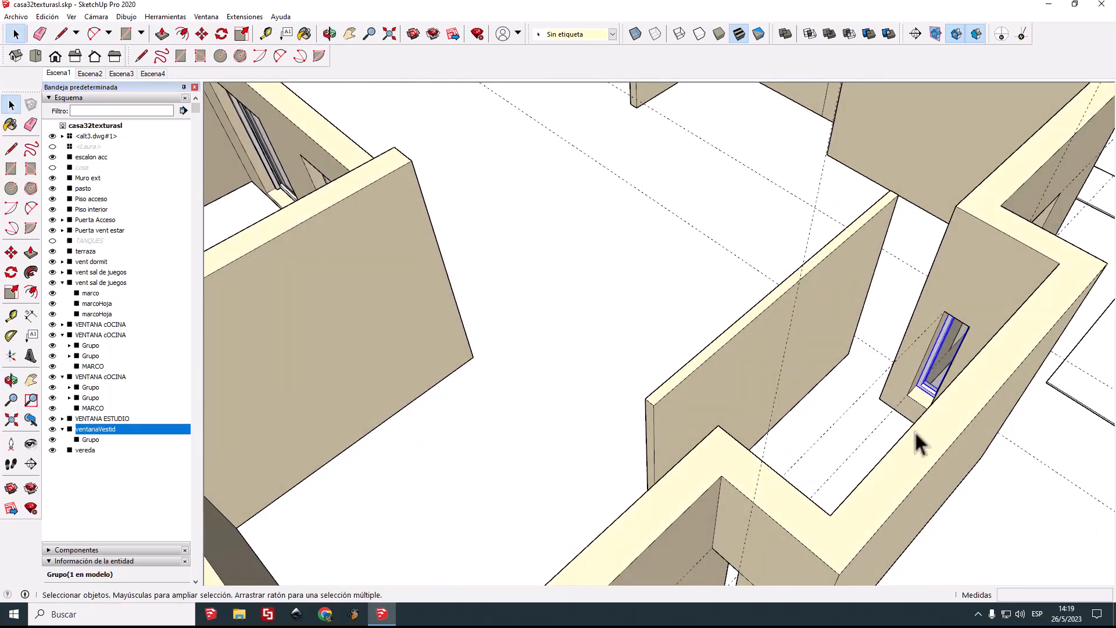
{"action": "scroll", "coordinate": [904, 391], "scroll_direction": "up", "scroll_amount": 5}
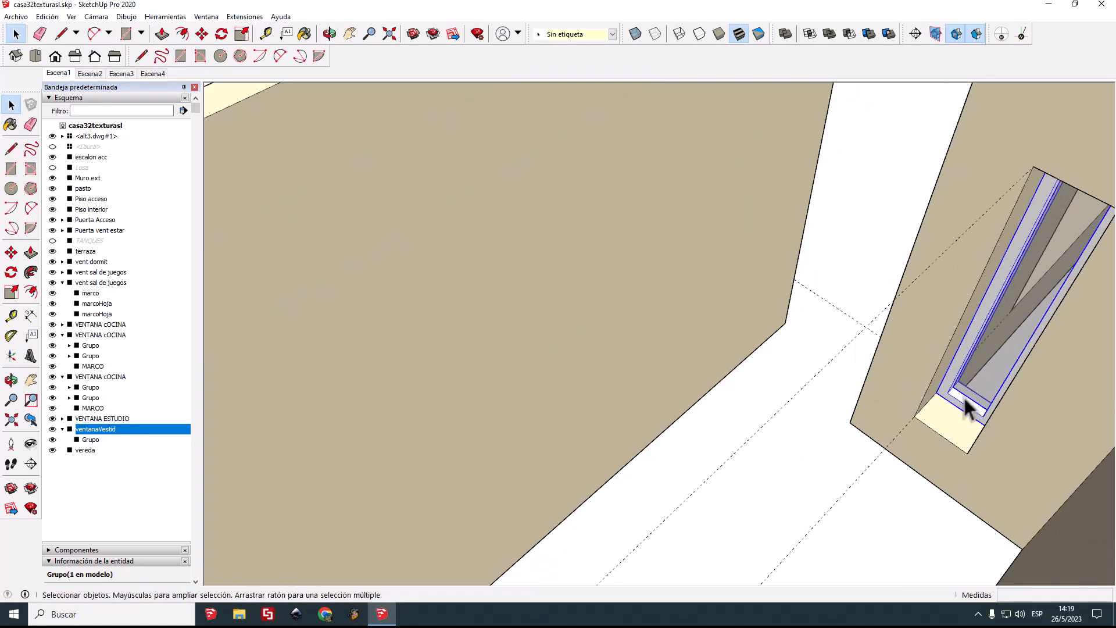
{"action": "left_click", "coordinate": [11, 252]}
{"action": "scroll", "coordinate": [927, 391], "scroll_direction": "up", "scroll_amount": 1}
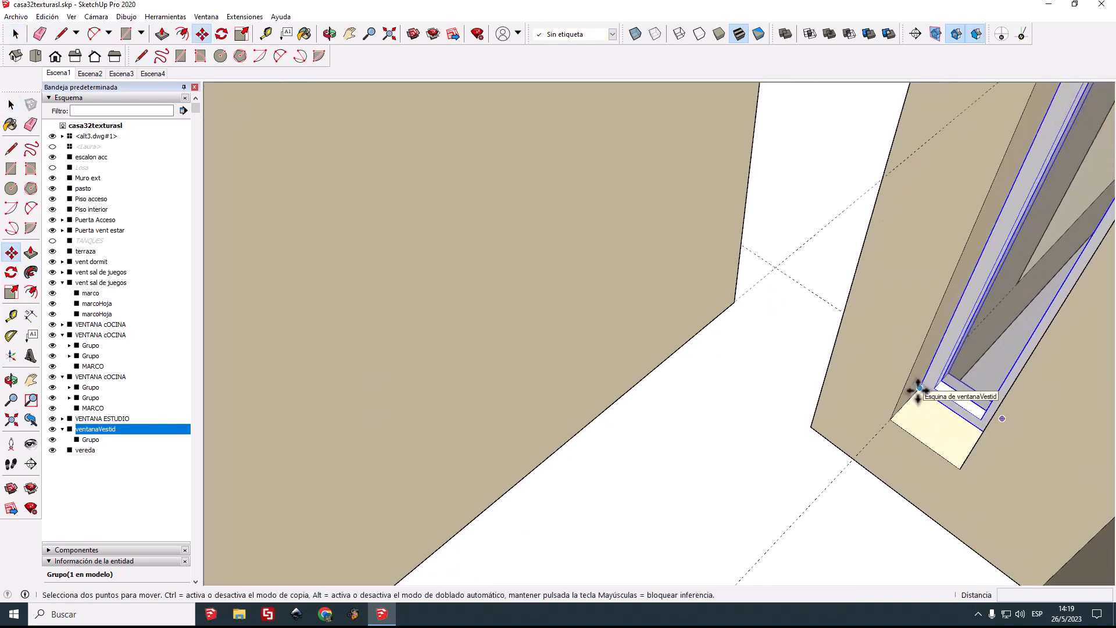
{"action": "left_click", "coordinate": [917, 387]}
{"action": "scroll", "coordinate": [715, 404], "scroll_direction": "down", "scroll_amount": 4}
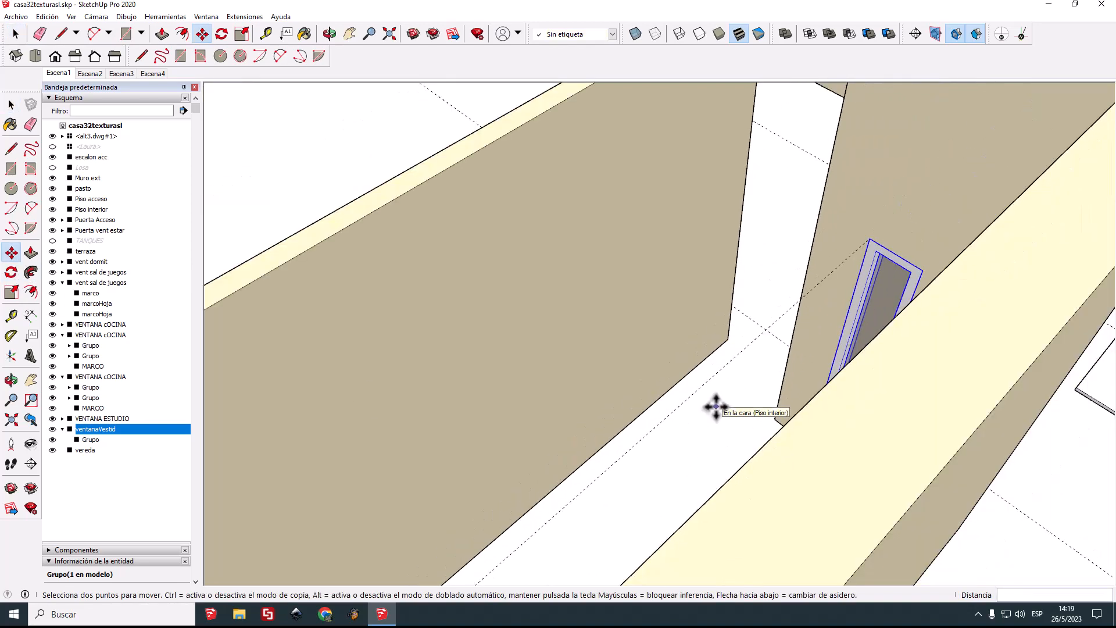
Step: Copy the ventanaVestid window from its wall's inner floor corner to the matching corner of the opposite return wall
{"action": "middle_click_drag", "start_coordinate": [715, 407], "coordinate": [740, 417]}
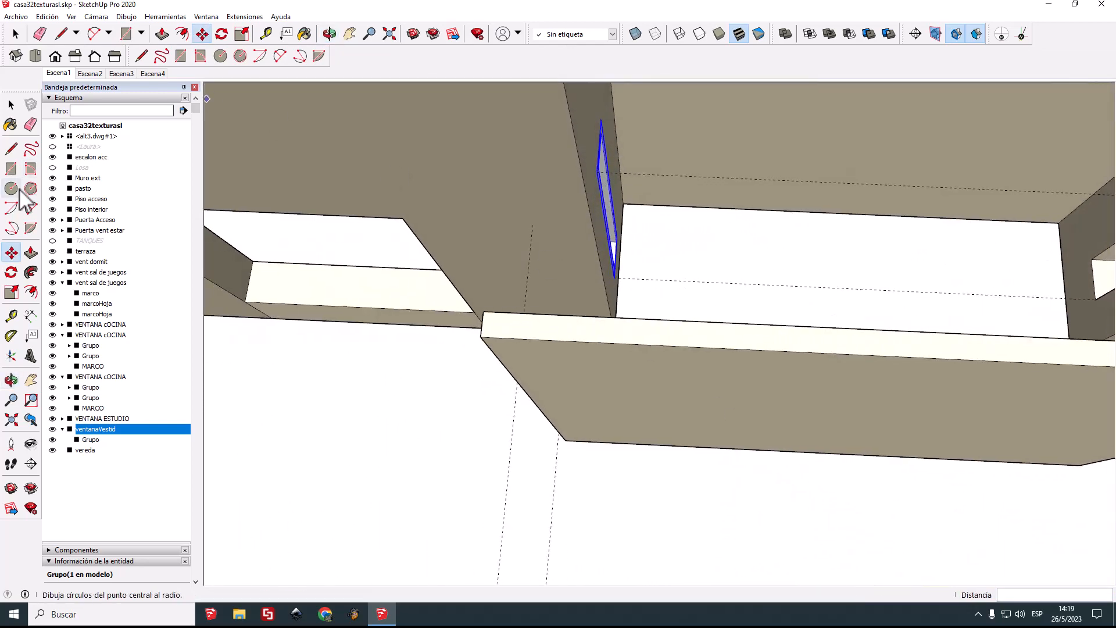
{"action": "left_click", "coordinate": [11, 104]}
{"action": "key", "text": "space"}
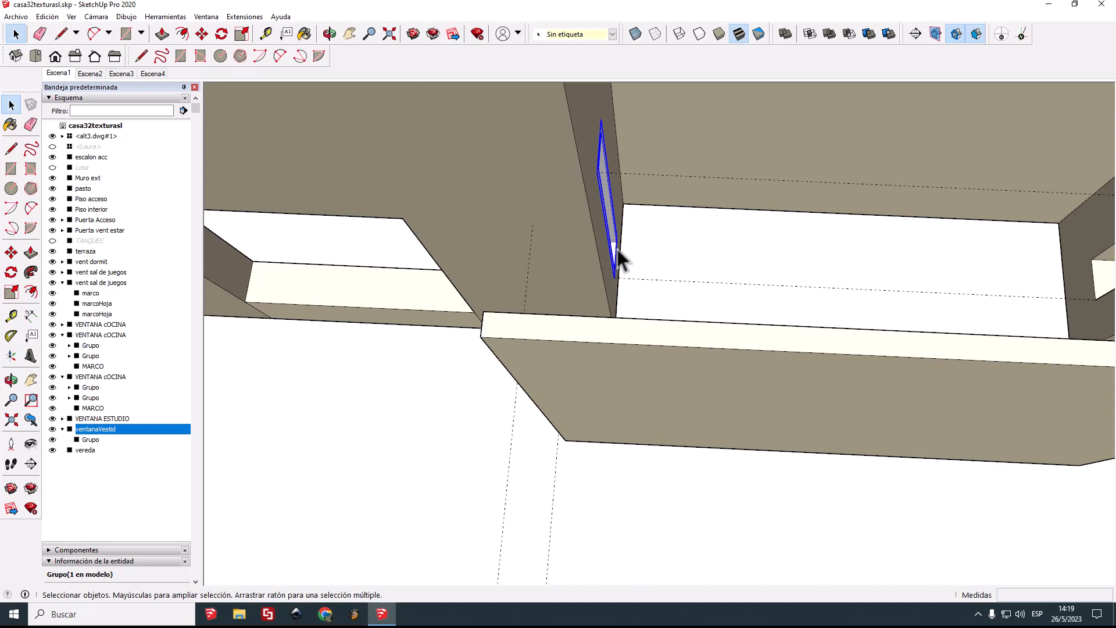
{"action": "left_click", "coordinate": [11, 252]}
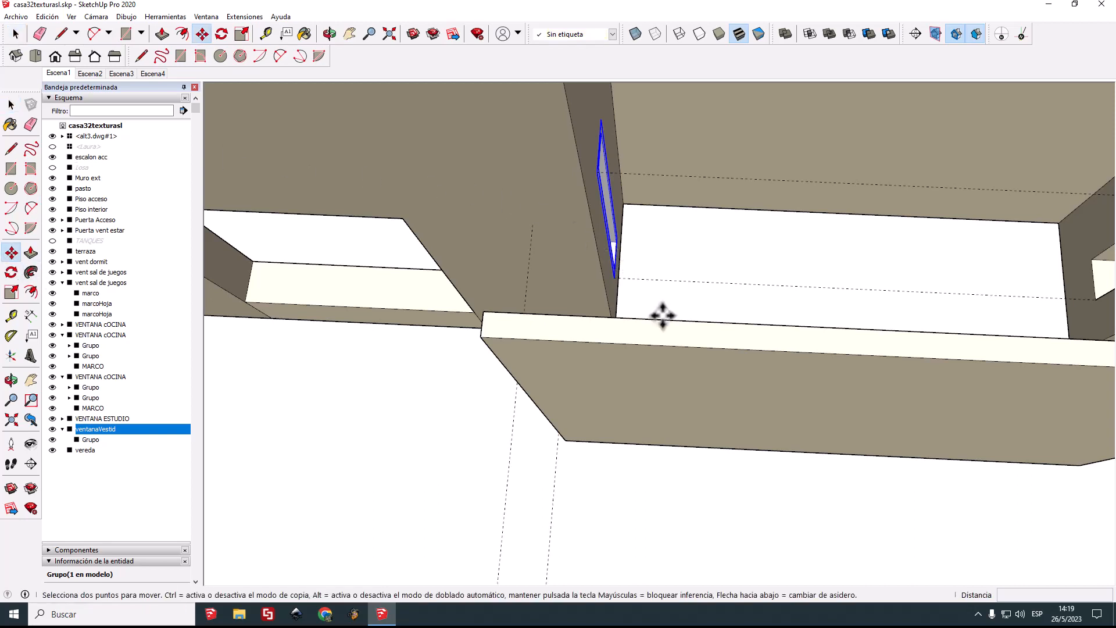
{"action": "scroll", "coordinate": [643, 254], "scroll_direction": "up", "scroll_amount": 2}
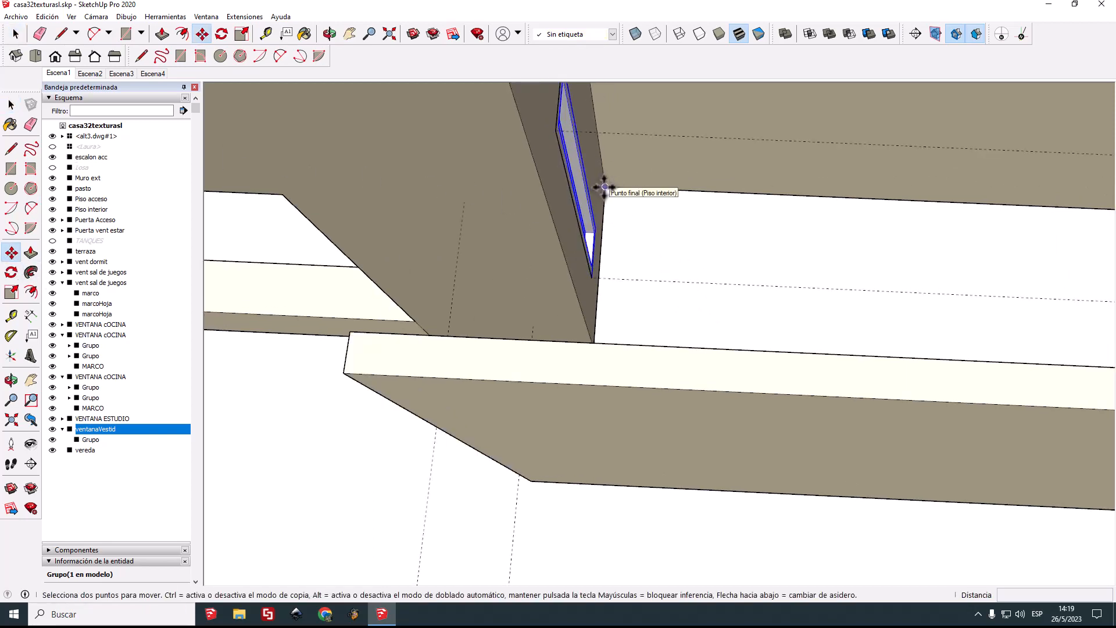
{"action": "key", "text": "ctrl"}
{"action": "left_click", "coordinate": [605, 186]}
{"action": "middle_click_drag", "start_coordinate": [993, 212], "coordinate": [898, 207]}
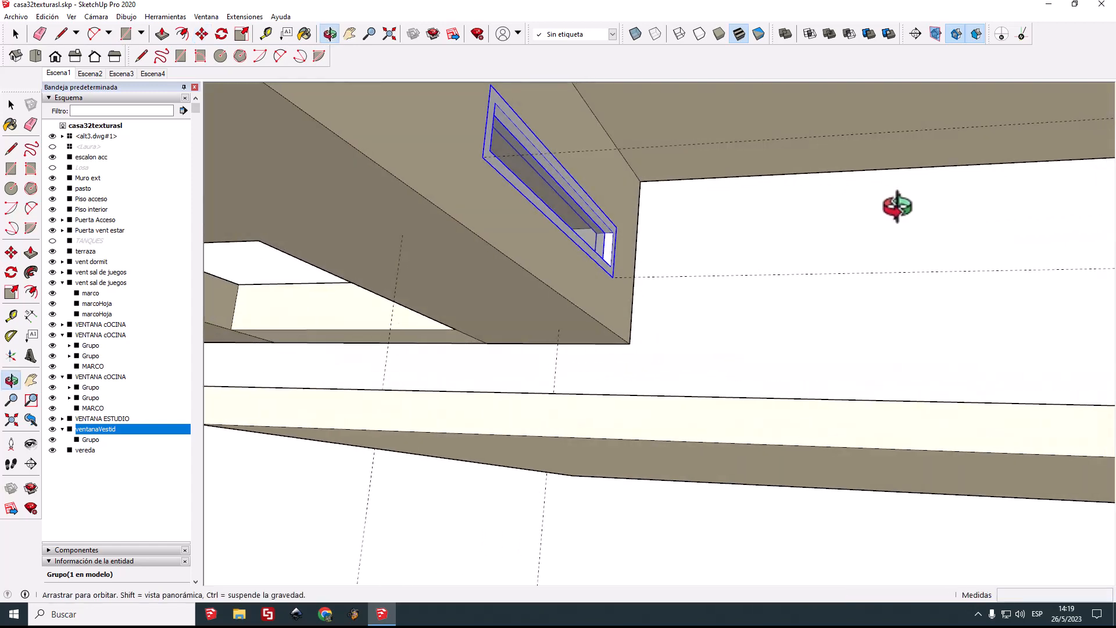
{"action": "scroll", "coordinate": [902, 209], "scroll_direction": "down", "scroll_amount": 5}
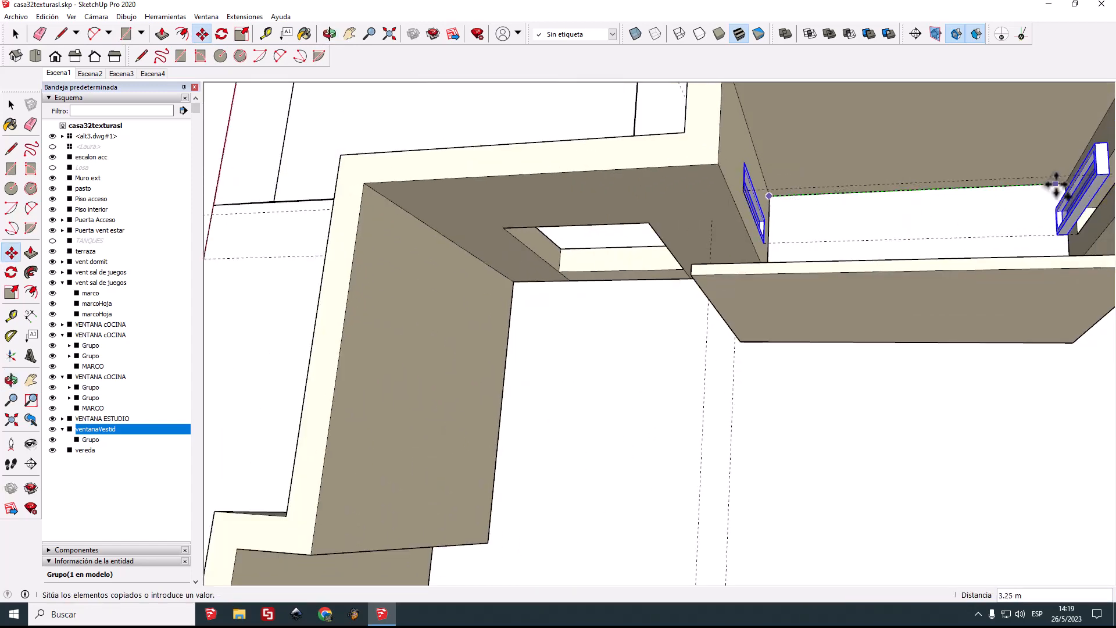
{"action": "left_click", "coordinate": [1067, 181]}
Step: Move the copied window 0.10 m into the opposite return wall's opening, flush with the wall face
{"action": "middle_click_drag", "start_coordinate": [1068, 186], "coordinate": [967, 321]}
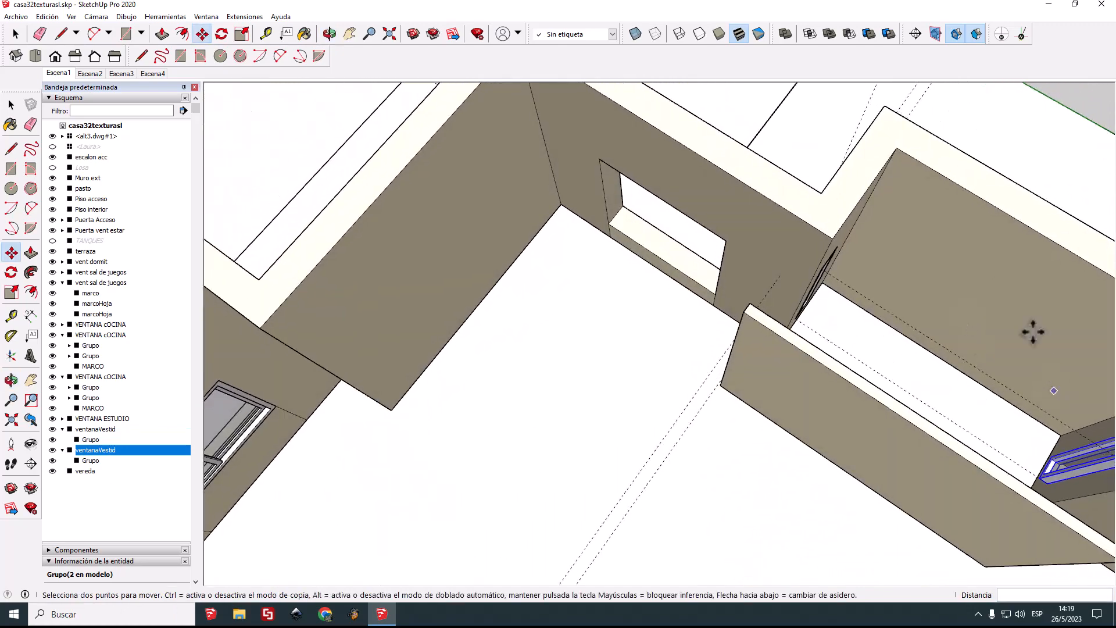
{"action": "middle_click_drag", "start_coordinate": [407, 169], "coordinate": [104, 264]}
{"action": "left_click", "coordinate": [18, 257]}
{"action": "scroll", "coordinate": [718, 538], "scroll_direction": "up", "scroll_amount": 2}
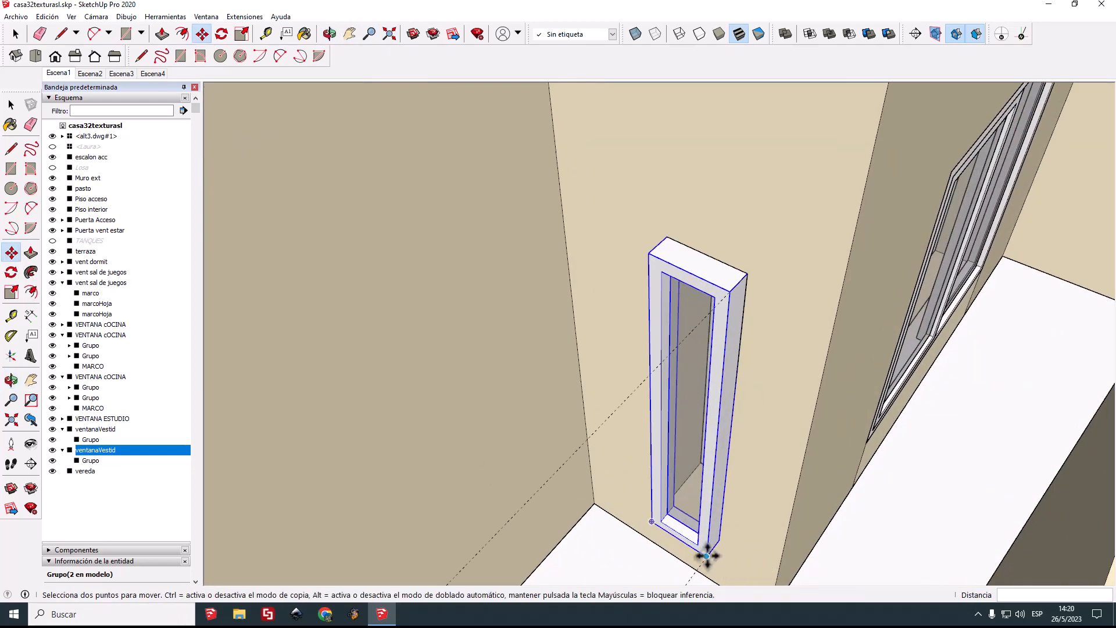
{"action": "left_click", "coordinate": [707, 553]}
{"action": "left_click", "coordinate": [722, 542]}
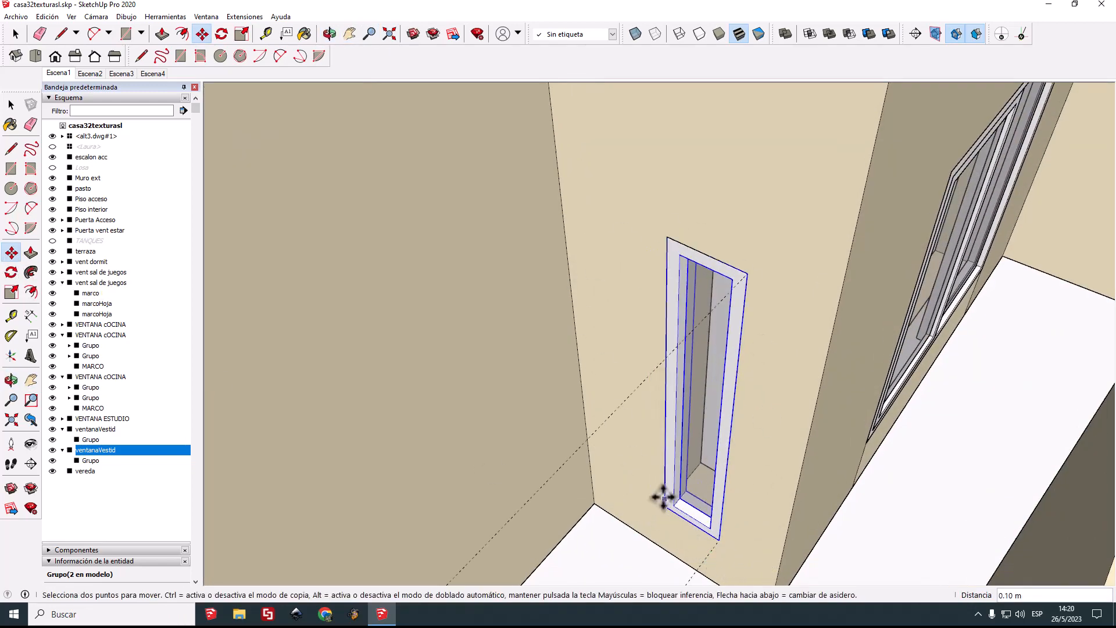
Step: Finish placing the copied ventanaVestid window in its opening and show the Losa roof slab again
{"action": "left_click", "coordinate": [664, 503]}
{"action": "left_click", "coordinate": [678, 486]}
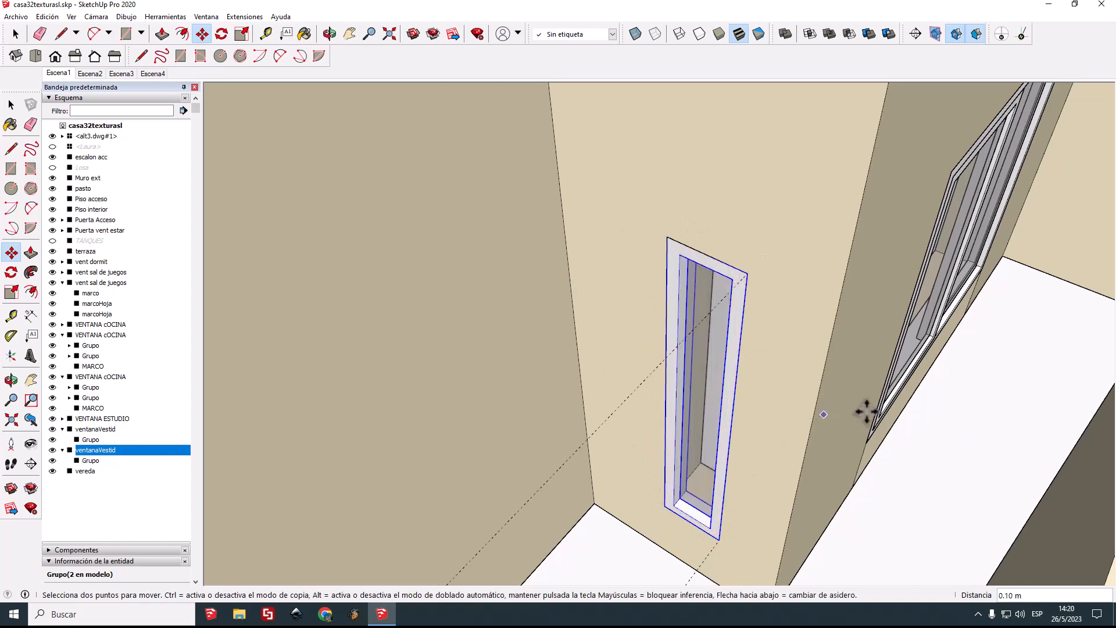
{"action": "scroll", "coordinate": [868, 414], "scroll_direction": "down", "scroll_amount": 5}
{"action": "scroll", "coordinate": [822, 486], "scroll_direction": "down", "scroll_amount": 3}
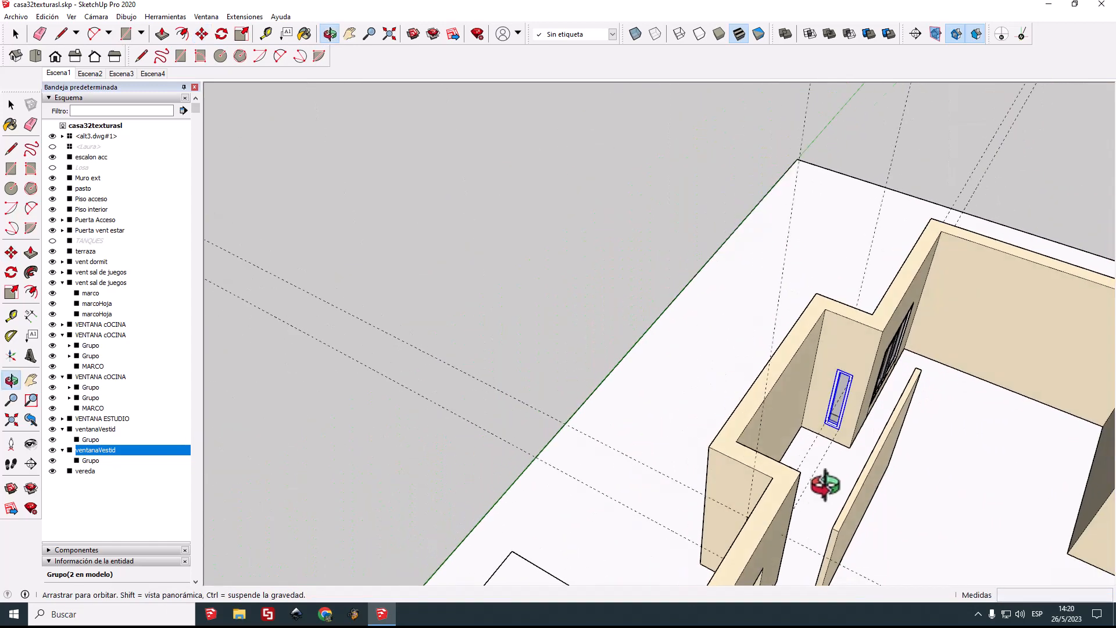
{"action": "middle_click_drag", "start_coordinate": [822, 486], "coordinate": [1064, 403]}
{"action": "left_click", "coordinate": [10, 105]}
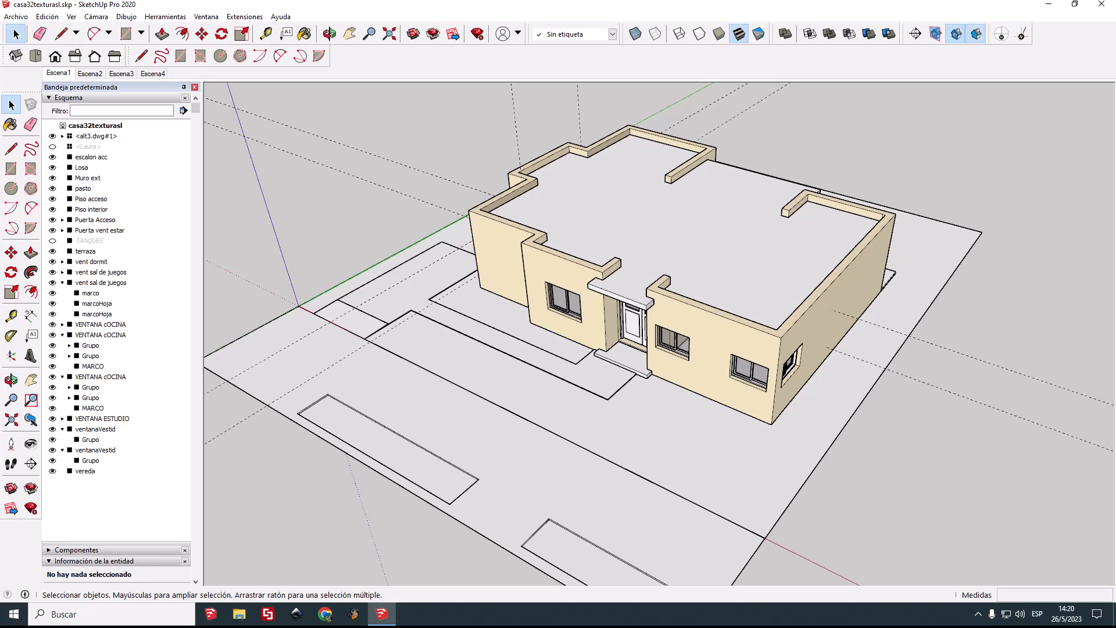
Step: Compare the house's wall tops and roof outline with the reference sketch croquisCla.png
{"action": "left_click_drag", "start_coordinate": [0, 70], "coordinate": [323, 55]}
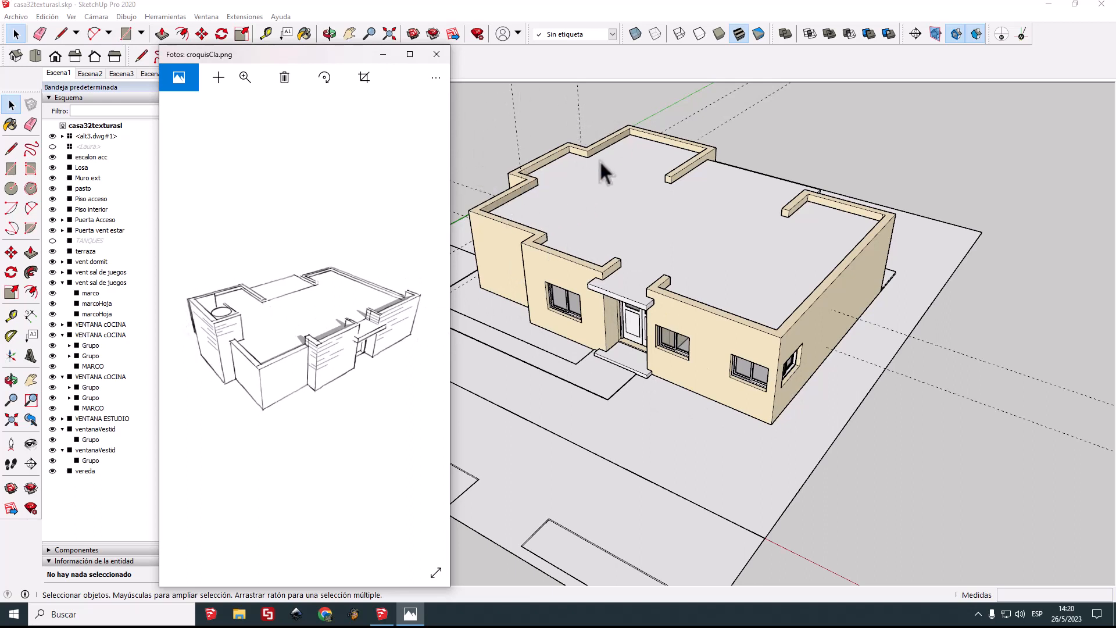
{"action": "left_click_drag", "start_coordinate": [343, 55], "coordinate": [0, 64]}
{"action": "scroll", "coordinate": [696, 378], "scroll_direction": "up", "scroll_amount": 6}
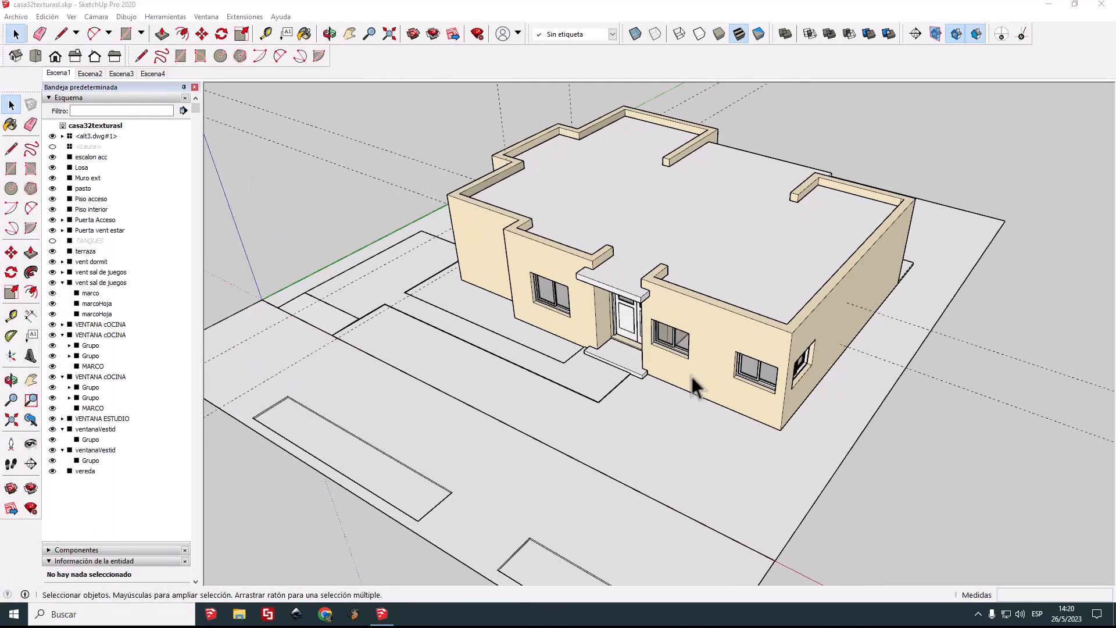
{"action": "middle_click_drag", "start_coordinate": [515, 359], "coordinate": [515, 358]}
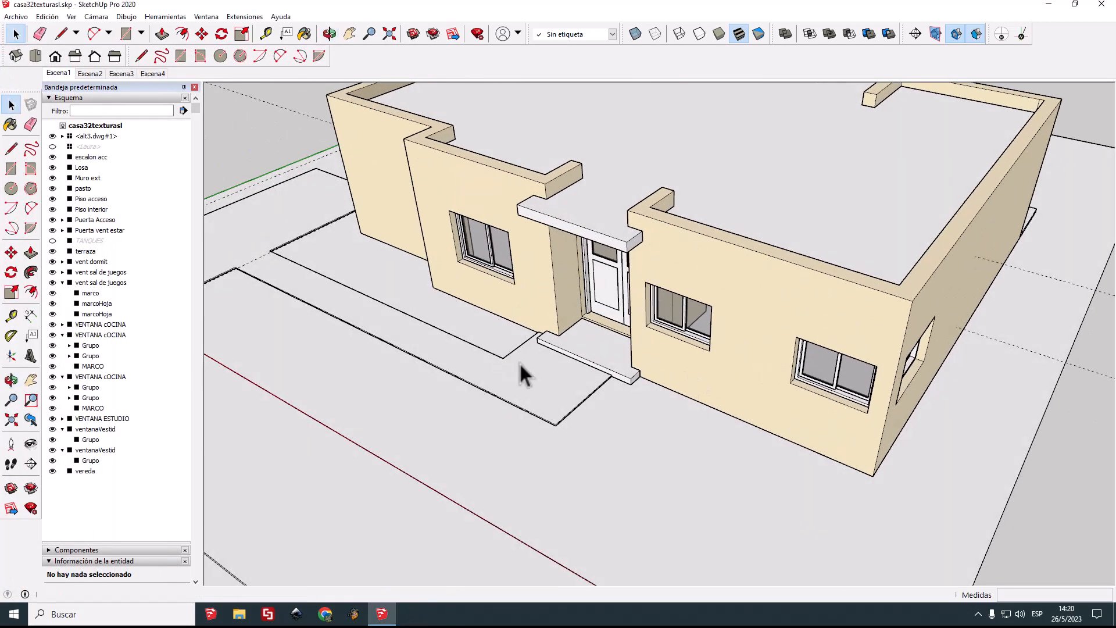
{"action": "scroll", "coordinate": [520, 365], "scroll_direction": "down", "scroll_amount": 2}
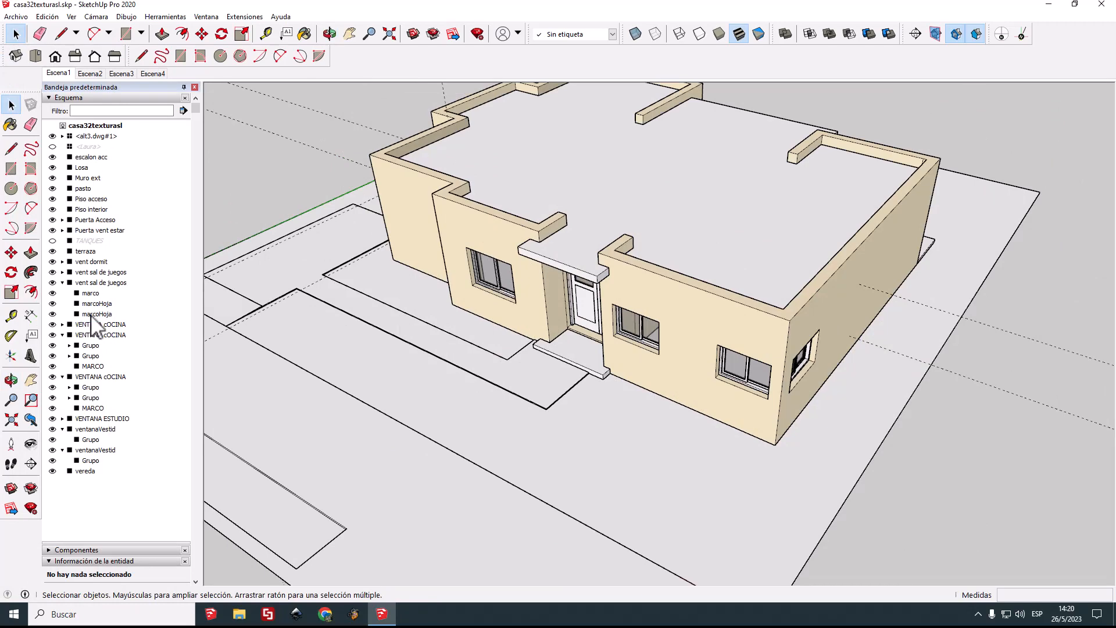
{"action": "scroll", "coordinate": [532, 227], "scroll_direction": "down", "scroll_amount": 3}
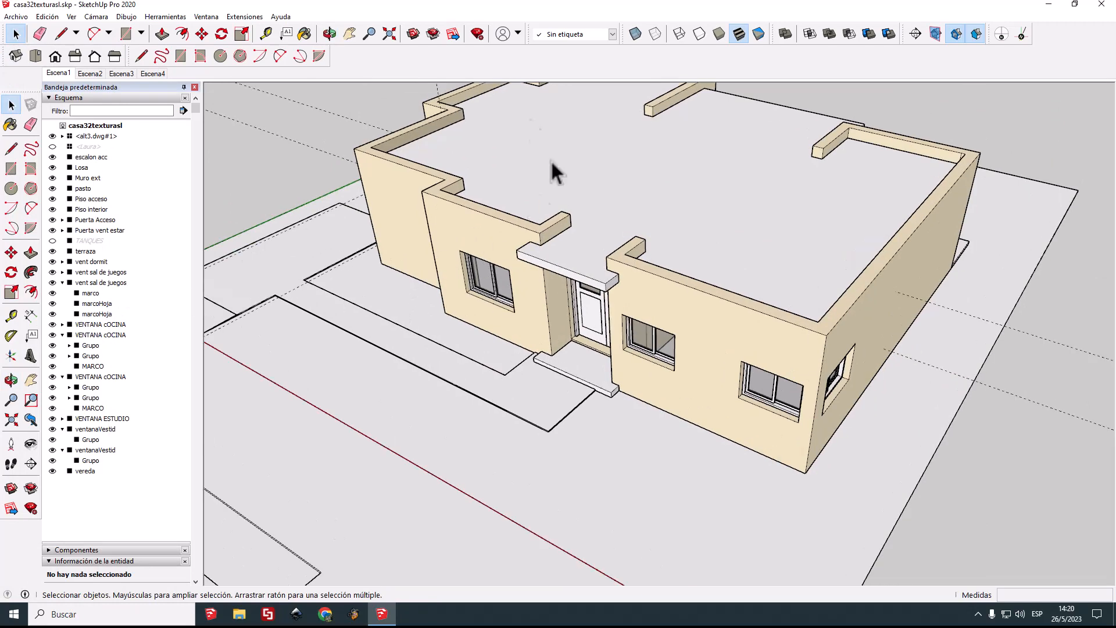
{"action": "left_click", "coordinate": [350, 33]}
{"action": "scroll", "coordinate": [426, 249], "scroll_direction": "up", "scroll_amount": 3}
{"action": "left_click_drag", "start_coordinate": [426, 248], "coordinate": [422, 256]}
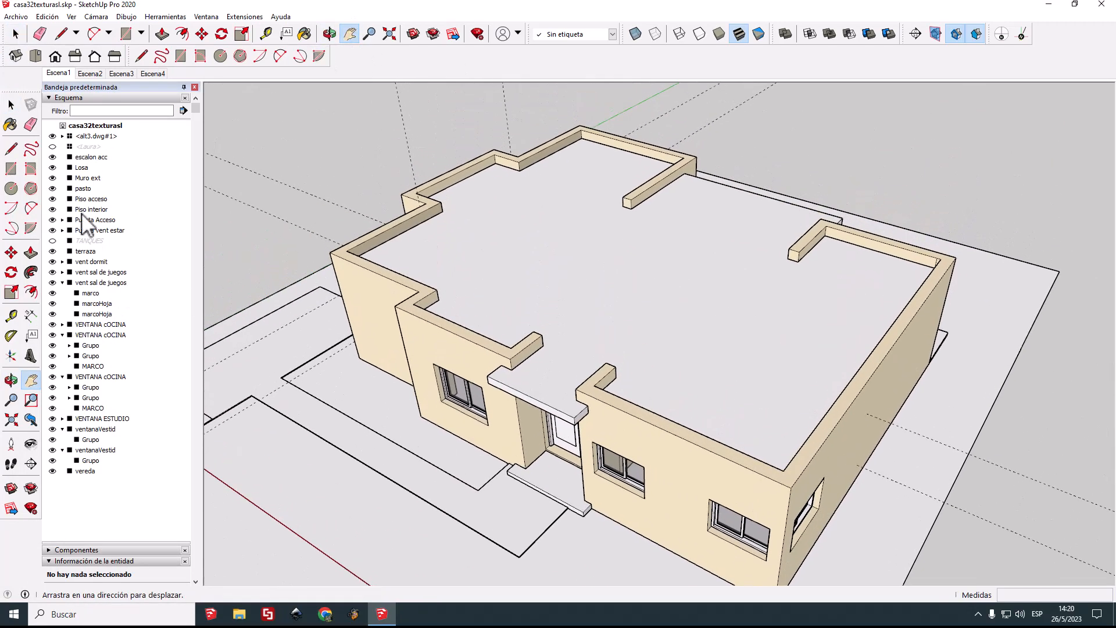
{"action": "left_click", "coordinate": [30, 252]}
{"action": "left_click", "coordinate": [11, 104]}
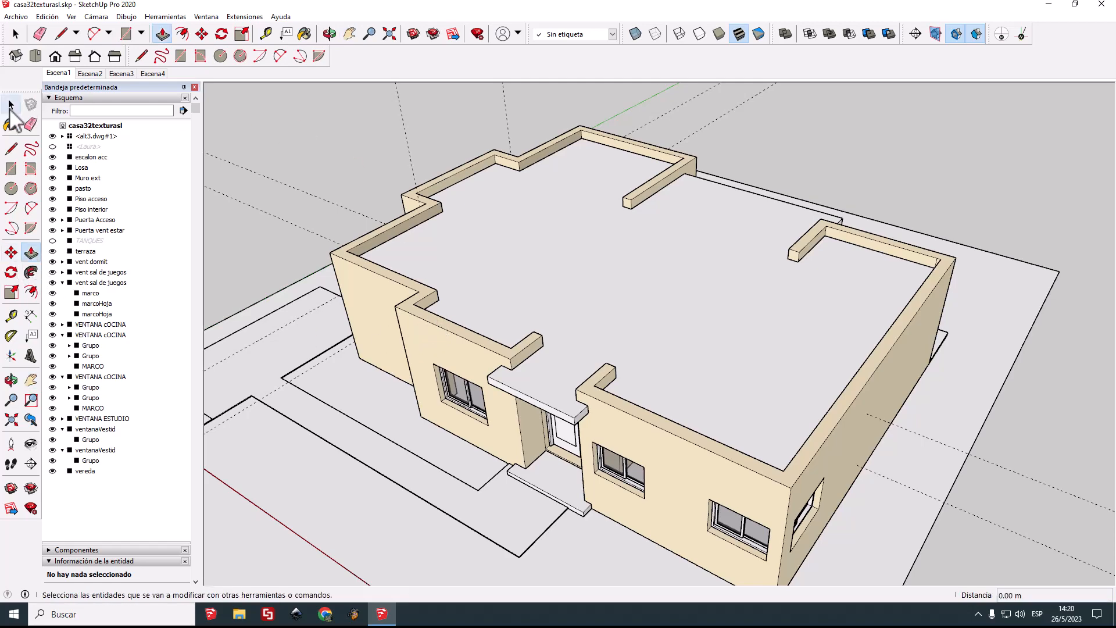
{"action": "double_click", "coordinate": [435, 342]}
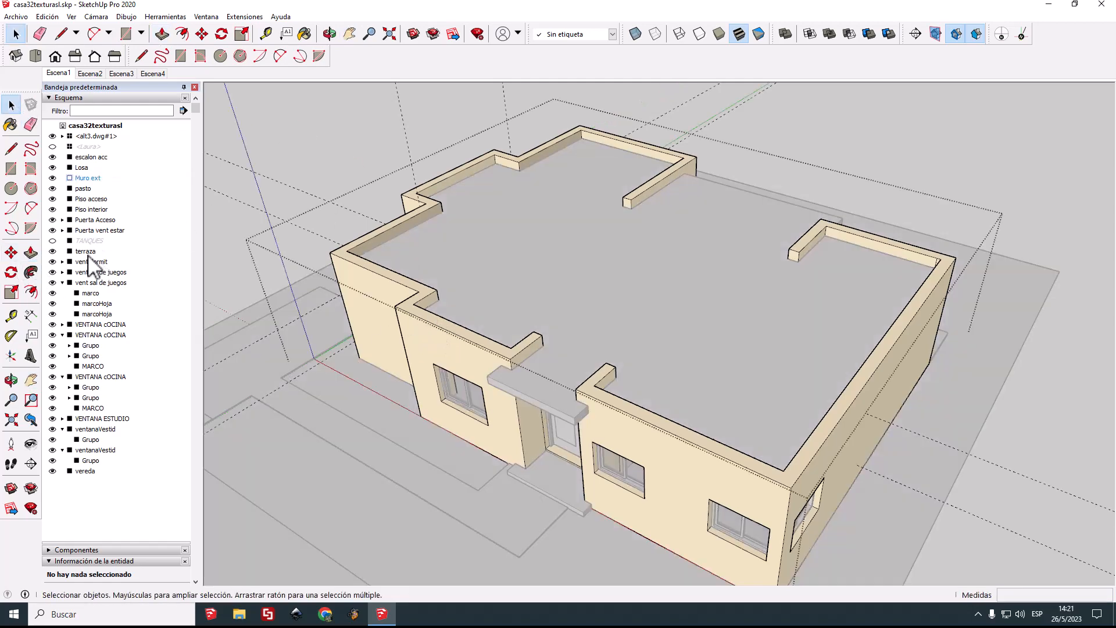
{"action": "left_click", "coordinate": [31, 252]}
{"action": "left_click", "coordinate": [454, 343]}
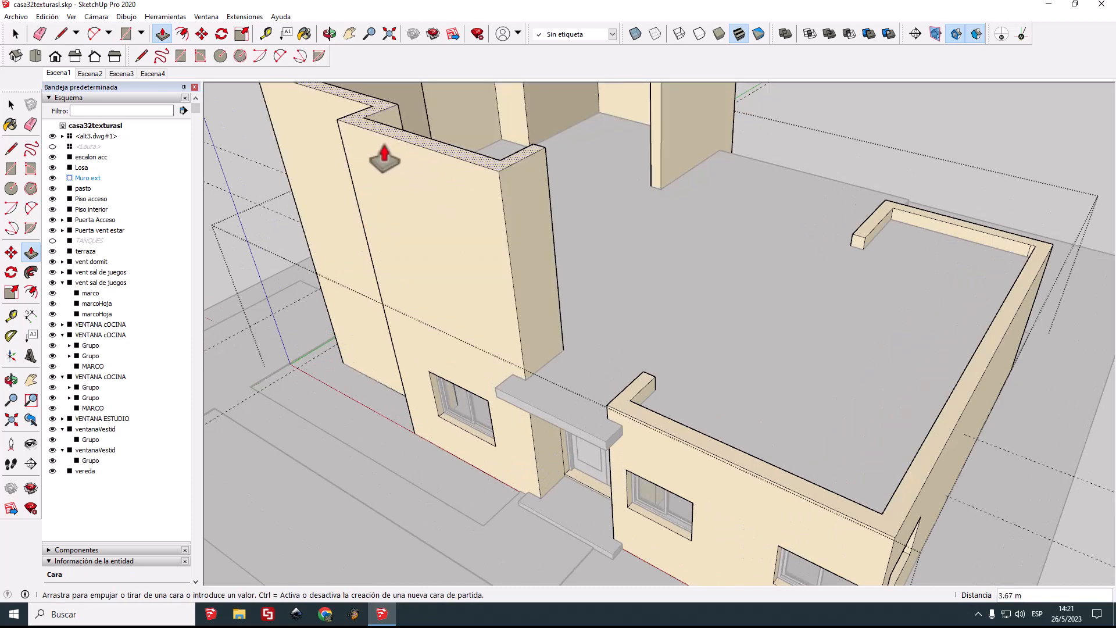
{"action": "key", "text": "Escape"}
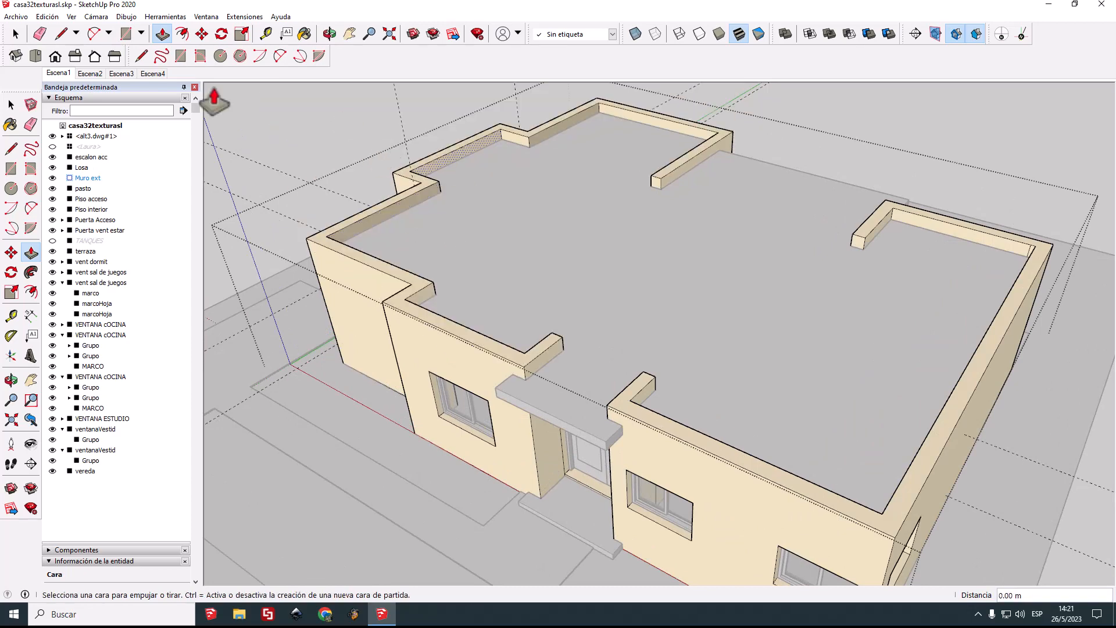
{"action": "left_click", "coordinate": [10, 105]}
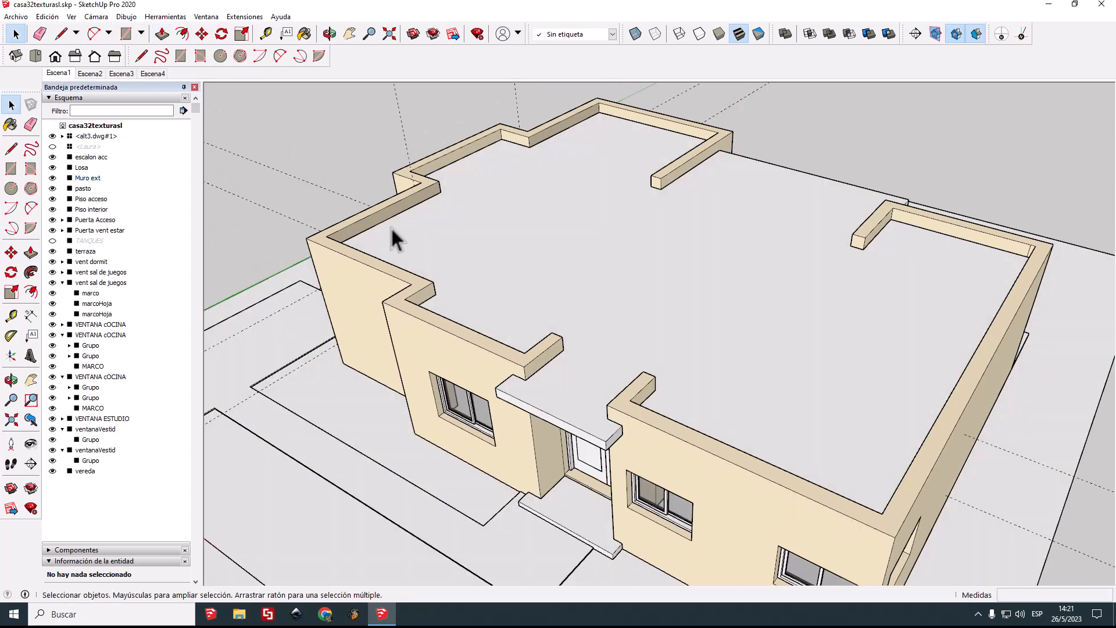
Step: Inside the Muro ext group, draw a line across the wall top at the front step, separating the projecting section beside the entrance
{"action": "middle_click_drag", "start_coordinate": [448, 349], "coordinate": [493, 361]}
{"action": "double_click", "coordinate": [494, 361]}
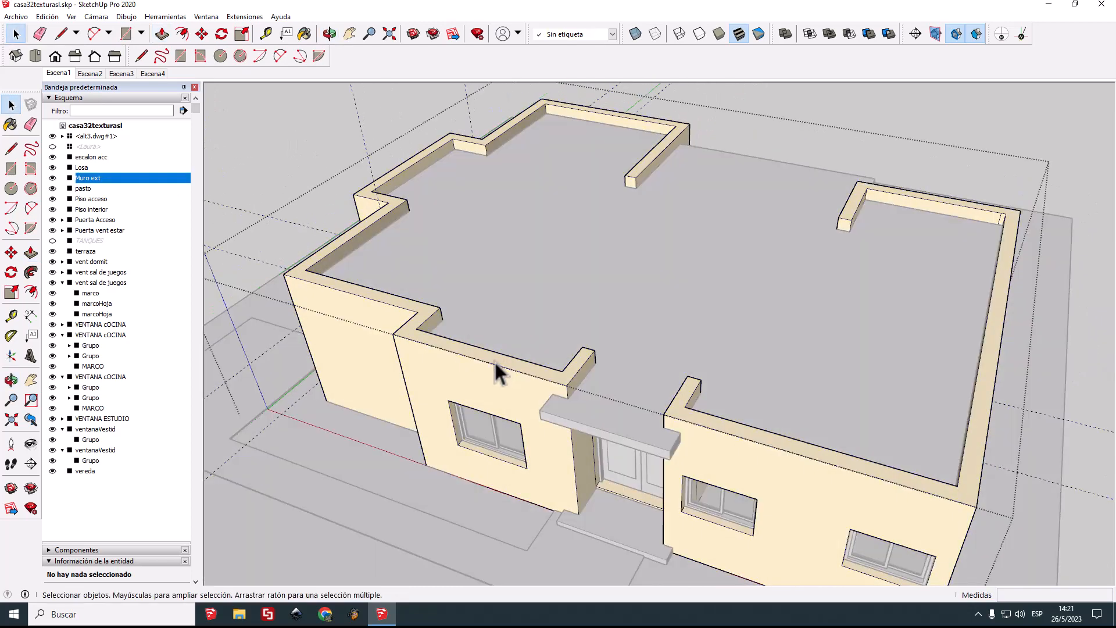
{"action": "left_click", "coordinate": [11, 149]}
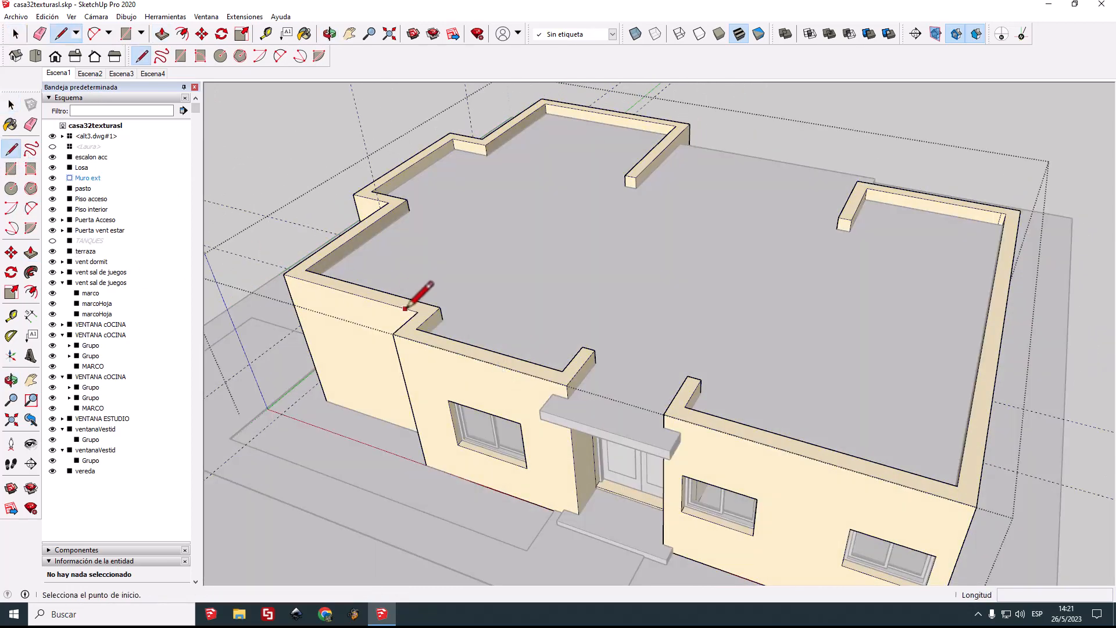
{"action": "scroll", "coordinate": [407, 305], "scroll_direction": "up", "scroll_amount": 5}
{"action": "left_click", "coordinate": [395, 317]}
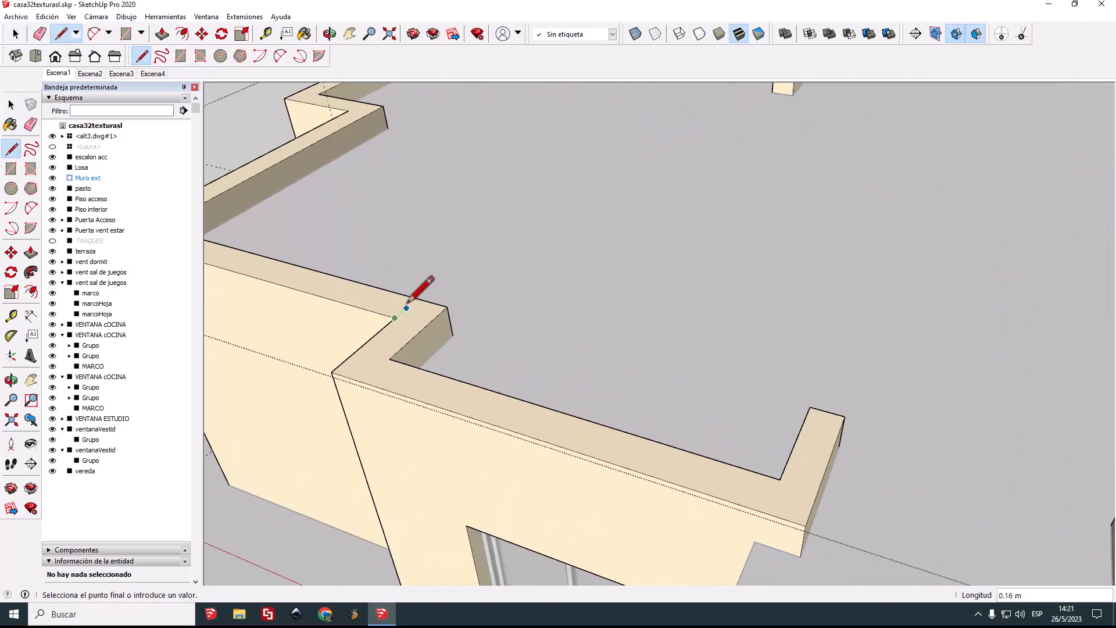
{"action": "scroll", "coordinate": [642, 332], "scroll_direction": "down", "scroll_amount": 8}
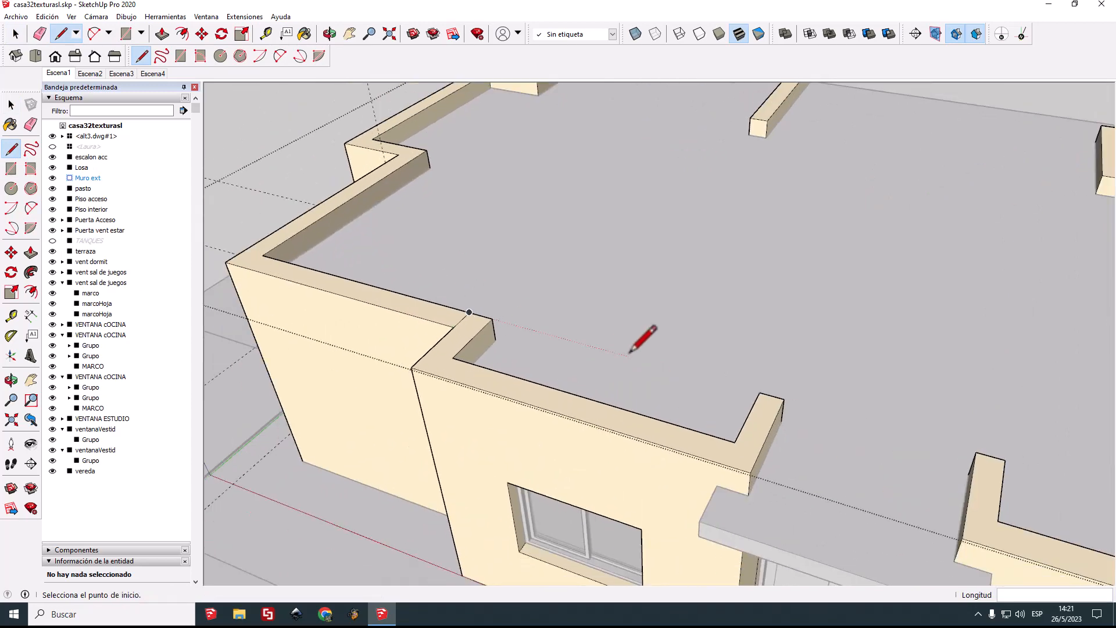
Step: Draw a 0.30 m line across the side wall's top just past its window, then a vertical 3.50 m line down the outer face
{"action": "mouse_move", "coordinate": [942, 433]}
{"action": "middle_mouse_down"}
{"action": "mouse_move", "coordinate": [914, 431]}
{"action": "mouse_move", "coordinate": [692, 319]}
{"action": "mouse_move", "coordinate": [640, 314]}
{"action": "middle_mouse_up"}
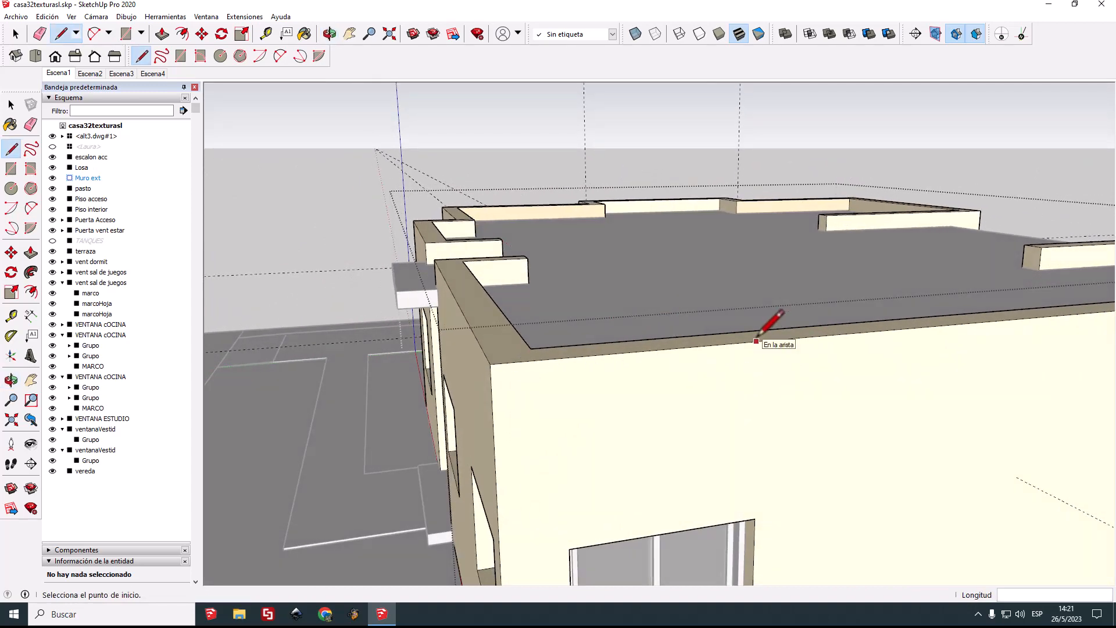
{"action": "left_click", "coordinate": [807, 336]}
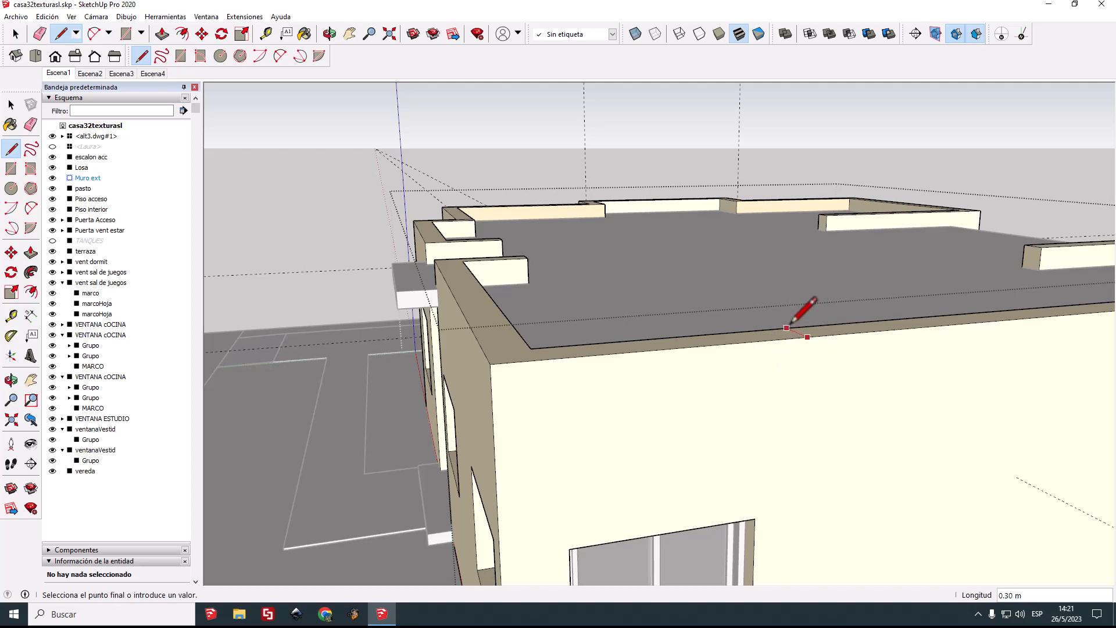
{"action": "scroll", "coordinate": [786, 328], "scroll_direction": "up", "scroll_amount": 3}
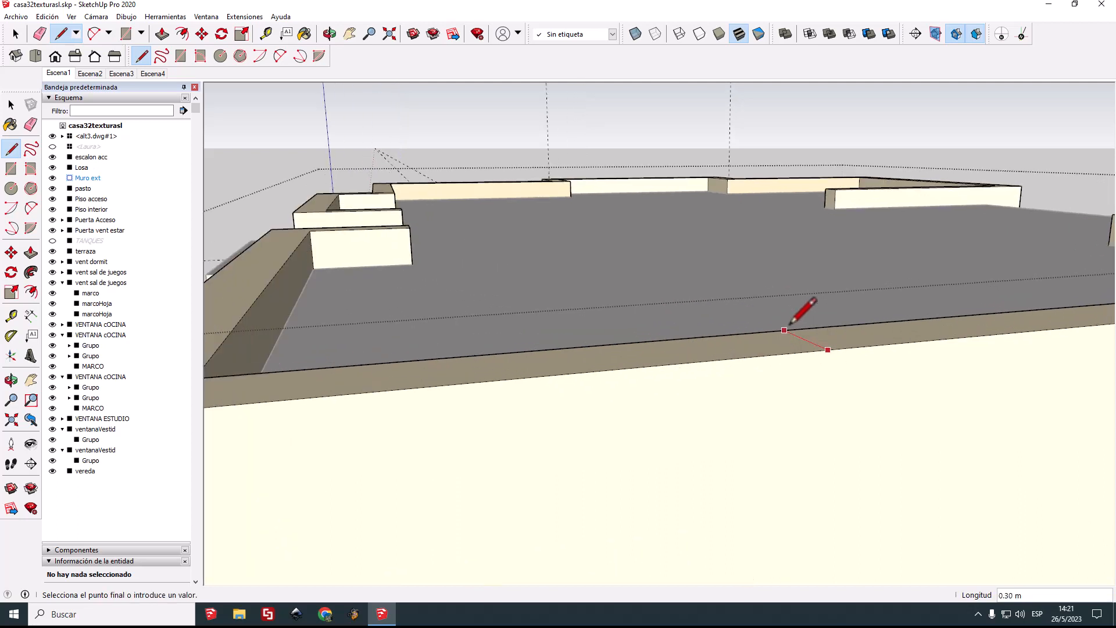
{"action": "scroll", "coordinate": [789, 324], "scroll_direction": "down", "scroll_amount": 5}
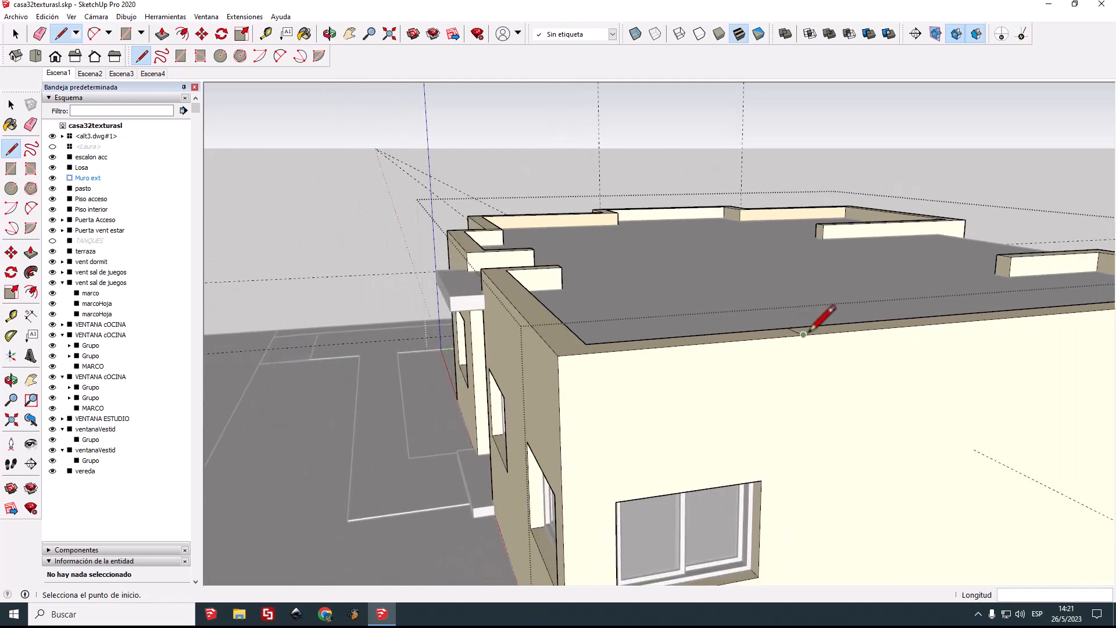
{"action": "scroll", "coordinate": [803, 506], "scroll_direction": "down", "scroll_amount": 2}
{"action": "middle_click_drag", "start_coordinate": [802, 510], "coordinate": [795, 404]}
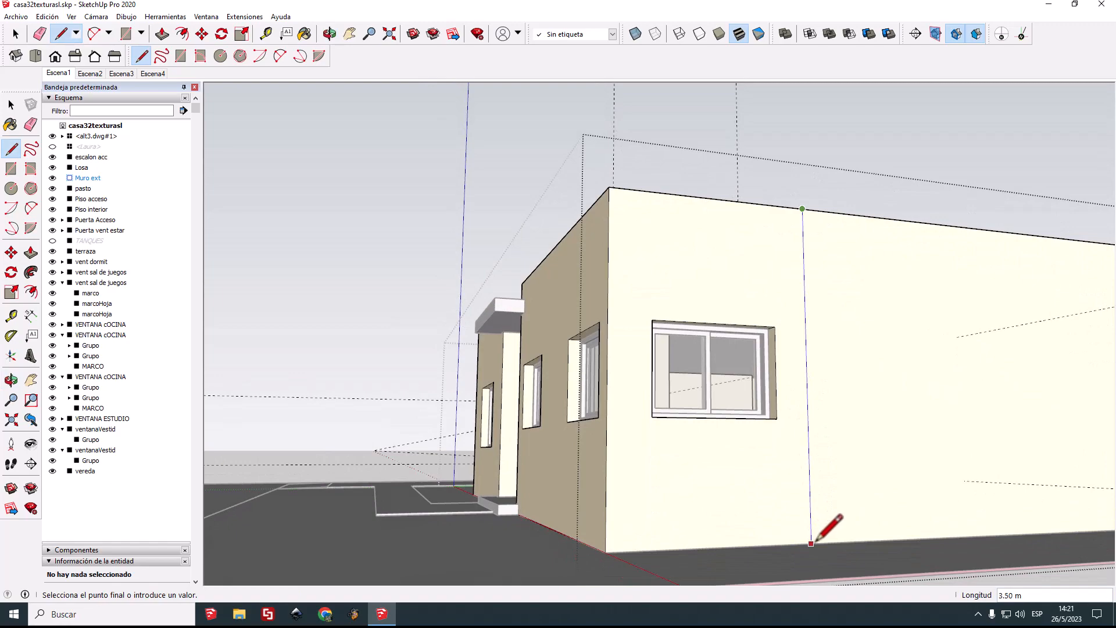
Step: Separate the wall top of the projecting section by the narrow windows with a 0.30 m line and raise that section 1.60 m
{"action": "scroll", "coordinate": [801, 400], "scroll_direction": "down", "scroll_amount": 2}
{"action": "mouse_move", "coordinate": [802, 399]}
{"action": "middle_mouse_down"}
{"action": "mouse_move", "coordinate": [839, 399]}
{"action": "mouse_move", "coordinate": [737, 461]}
{"action": "mouse_move", "coordinate": [588, 459]}
{"action": "mouse_move", "coordinate": [941, 481]}
{"action": "mouse_move", "coordinate": [568, 324]}
{"action": "mouse_move", "coordinate": [573, 432]}
{"action": "mouse_move", "coordinate": [822, 448]}
{"action": "middle_mouse_up"}
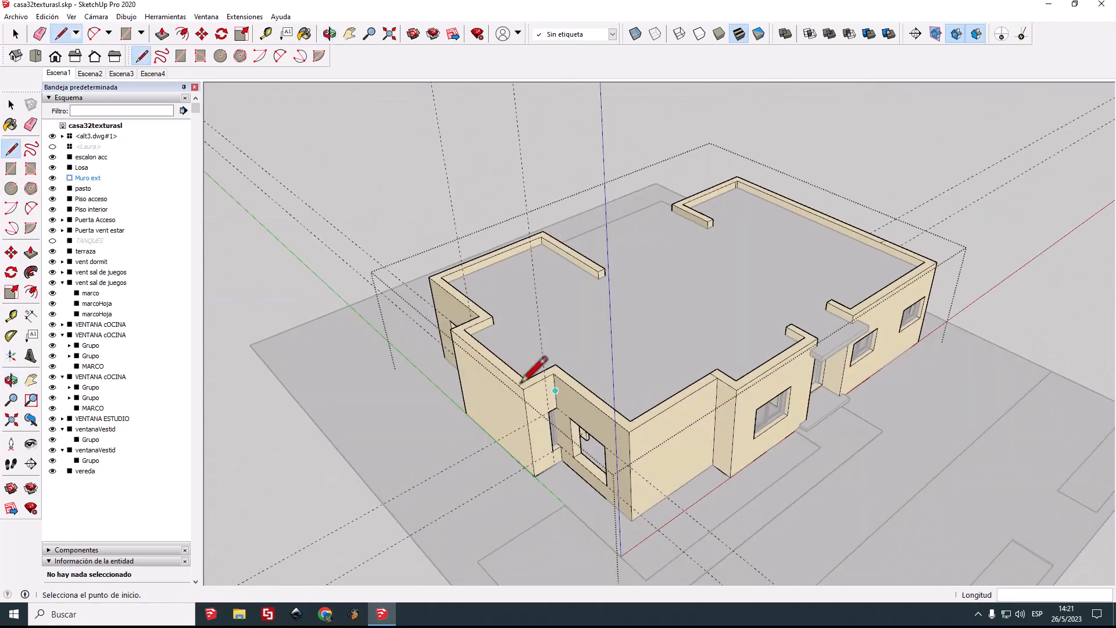
{"action": "scroll", "coordinate": [526, 367], "scroll_direction": "up", "scroll_amount": 5}
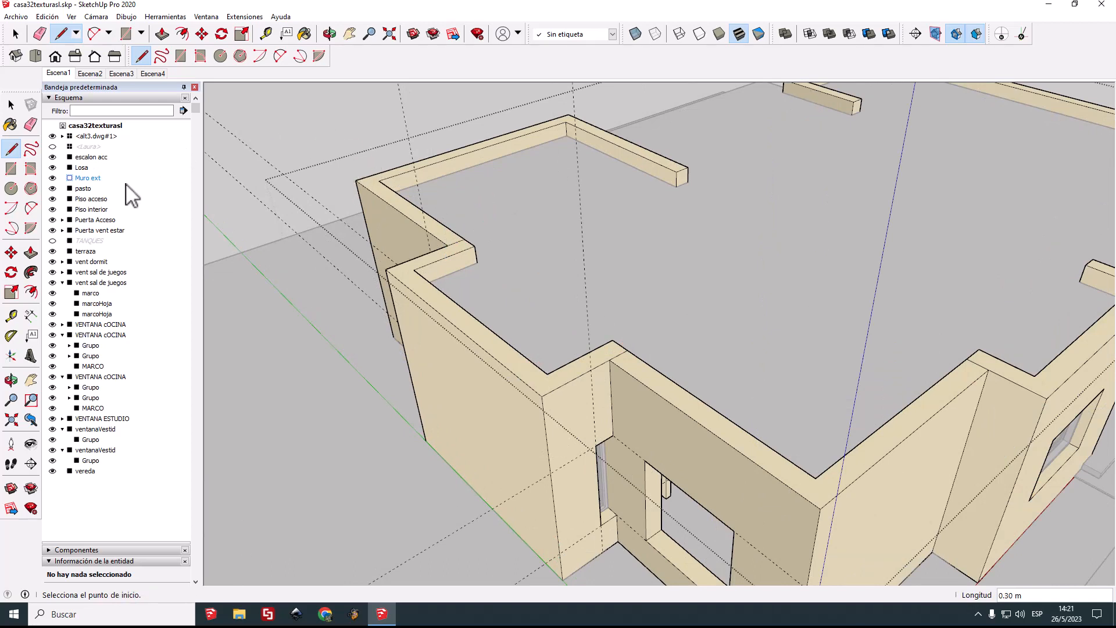
{"action": "left_click", "coordinate": [31, 252]}
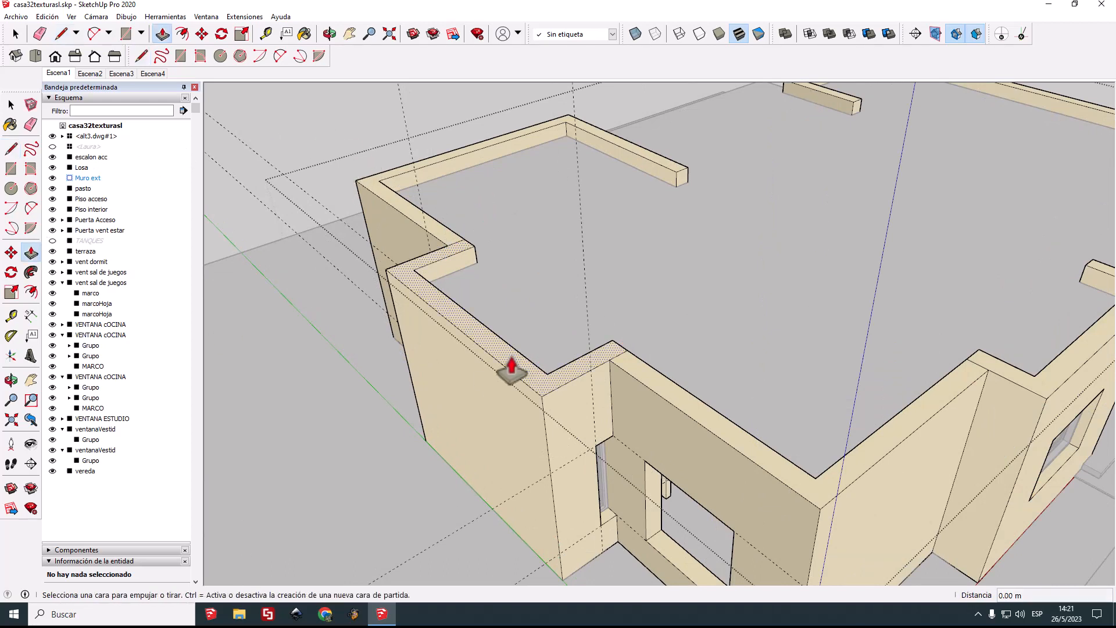
{"action": "left_click_drag", "start_coordinate": [511, 365], "coordinate": [435, 198]}
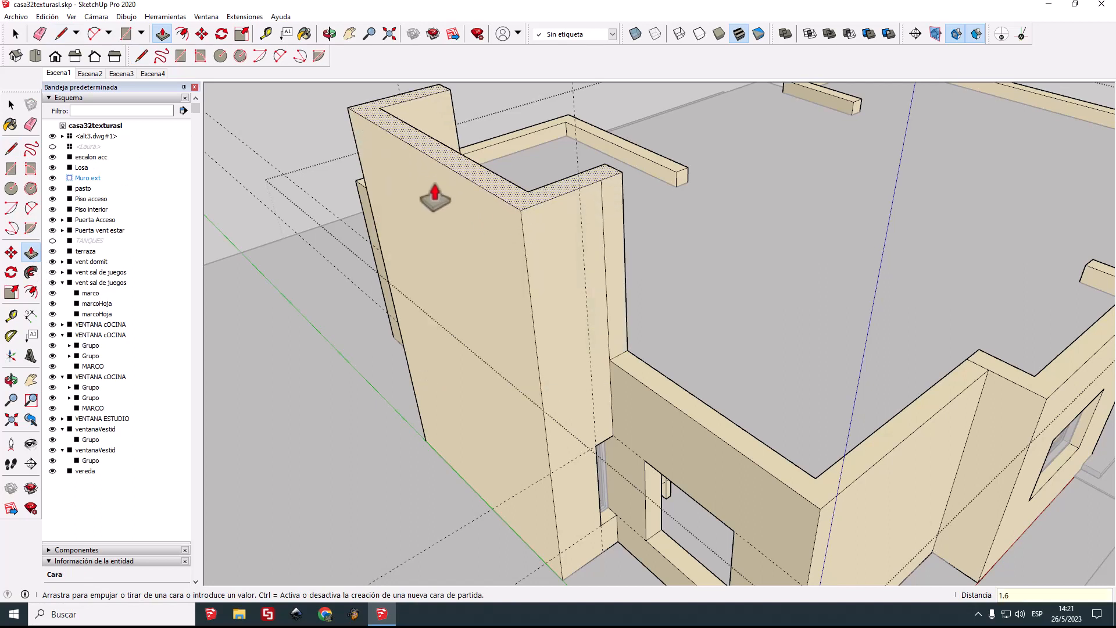
{"action": "key", "text": "Return"}
Step: Raise the projecting front wall section 0.40 m and repeat the same extrusion on the wall section across the entrance
{"action": "middle_click_drag", "start_coordinate": [804, 353], "coordinate": [421, 324]}
{"action": "scroll", "coordinate": [618, 401], "scroll_direction": "down", "scroll_amount": 1}
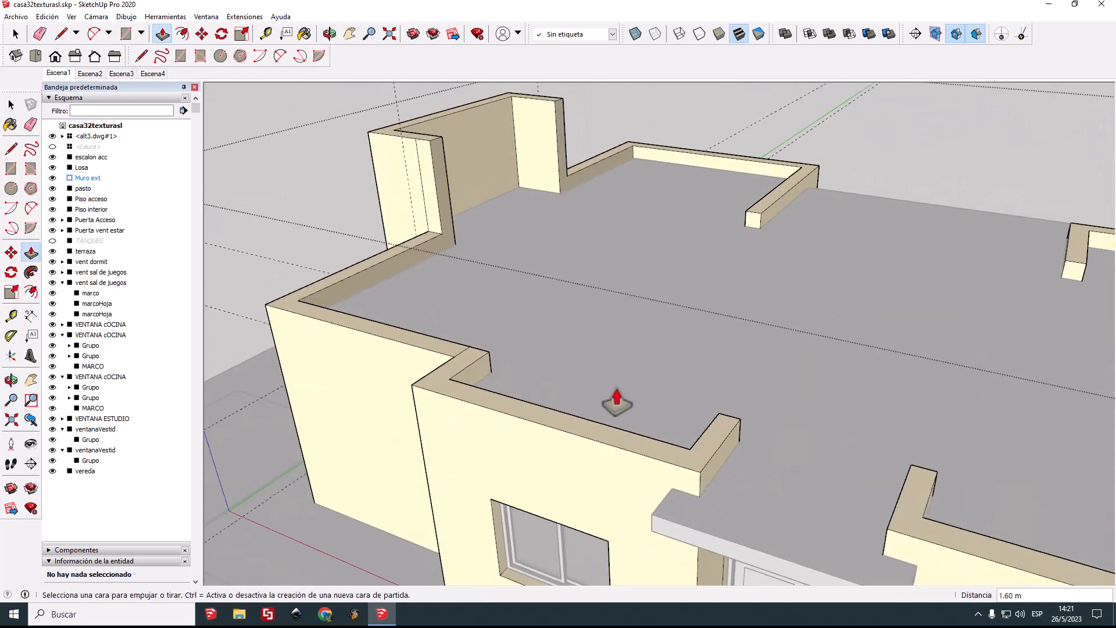
{"action": "left_click_drag", "start_coordinate": [515, 414], "coordinate": [516, 333]}
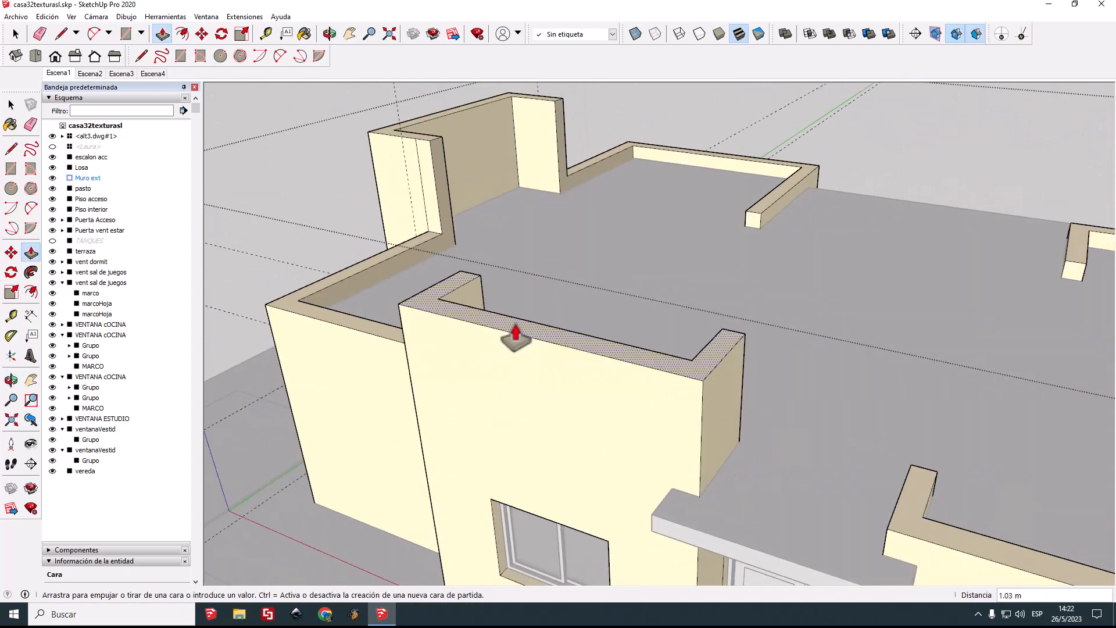
{"action": "type", "text": ".4"}
{"action": "key", "text": "Return"}
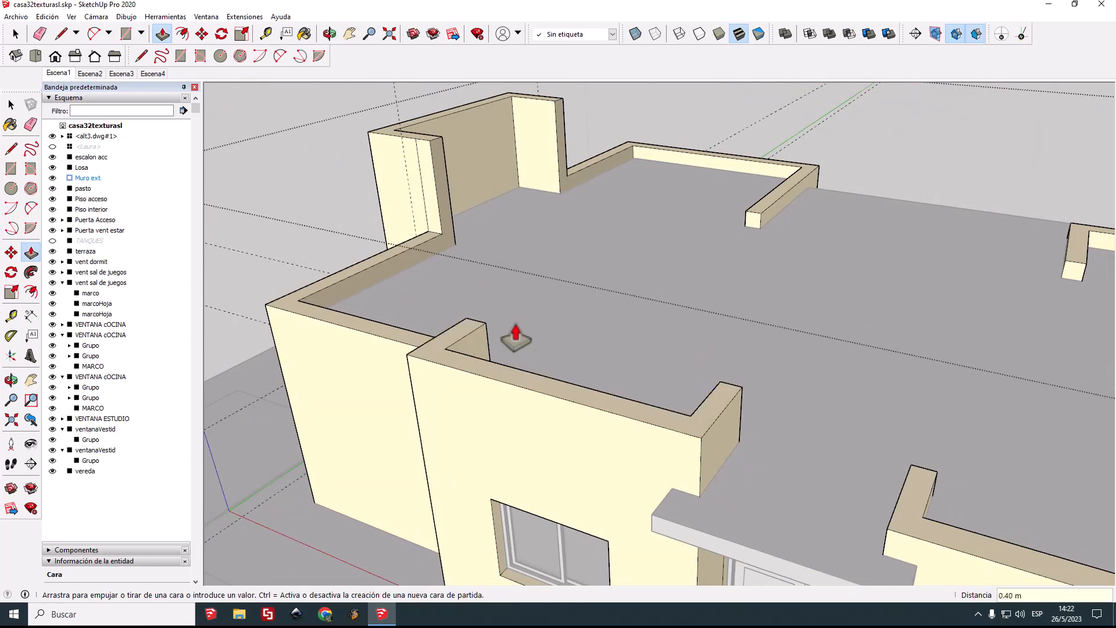
{"action": "double_click", "coordinate": [915, 523]}
Step: Push the long side wall face next to the single-window section inward about 0.03 m and inspect the joint at the wall top
{"action": "scroll", "coordinate": [748, 465], "scroll_direction": "down", "scroll_amount": 4}
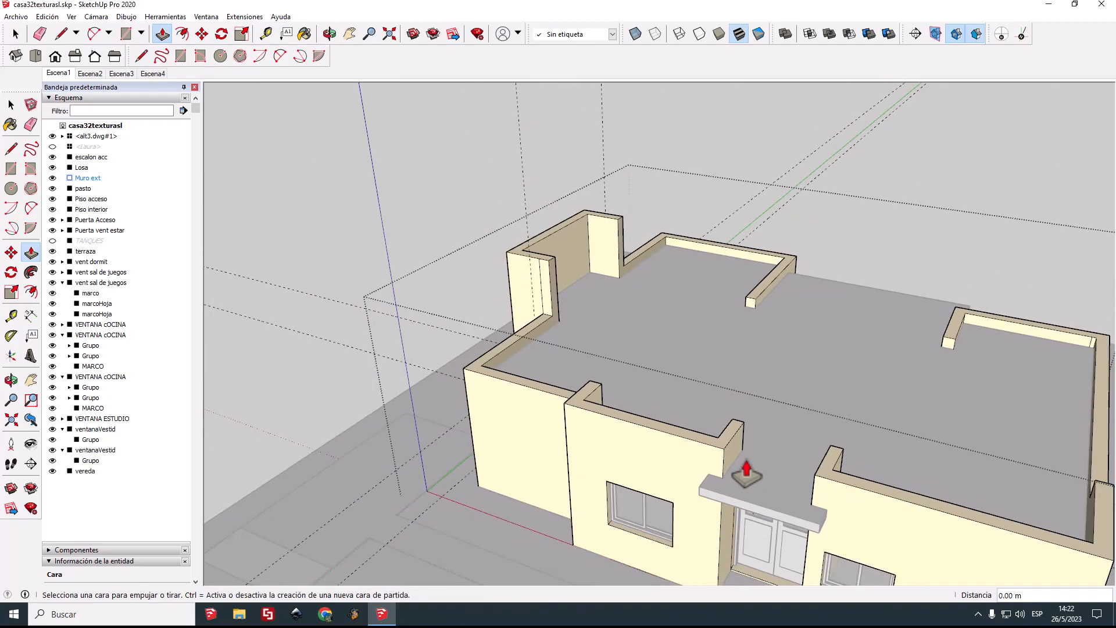
{"action": "scroll", "coordinate": [747, 474], "scroll_direction": "down", "scroll_amount": 3}
{"action": "middle_click_drag", "start_coordinate": [890, 524], "coordinate": [460, 467]}
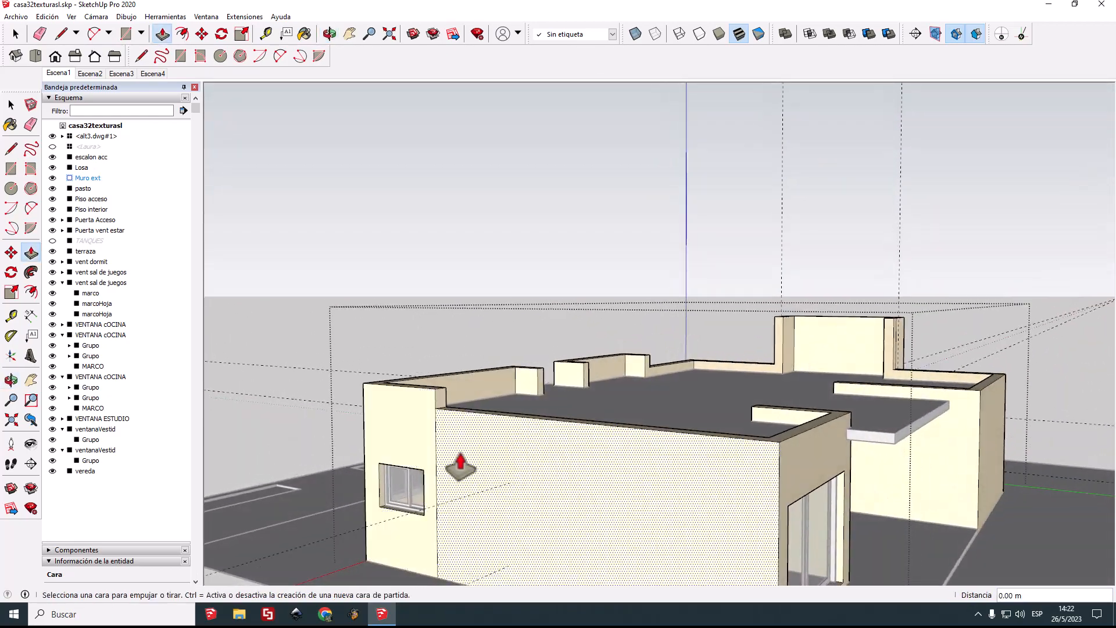
{"action": "scroll", "coordinate": [460, 466], "scroll_direction": "up", "scroll_amount": 3}
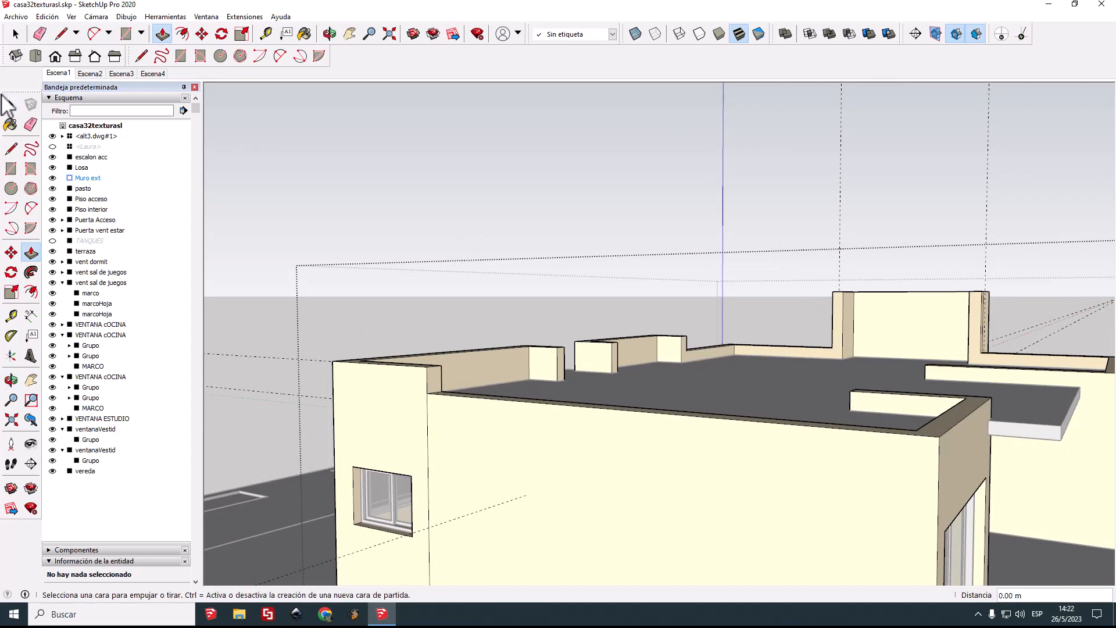
{"action": "left_click", "coordinate": [11, 104]}
{"action": "left_click", "coordinate": [483, 461]}
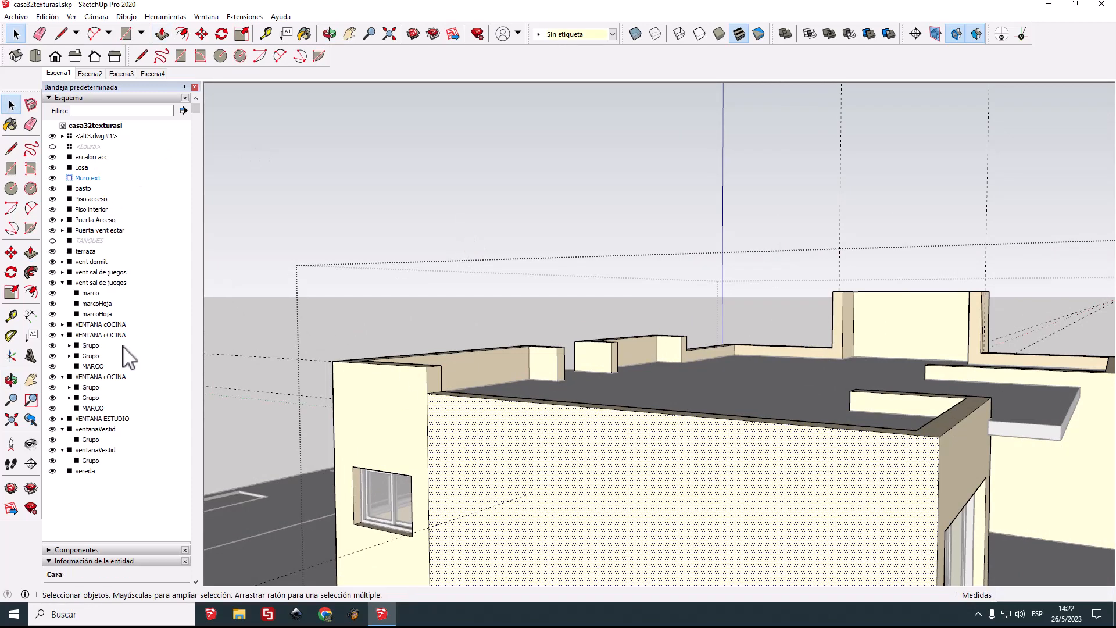
{"action": "left_click", "coordinate": [30, 252]}
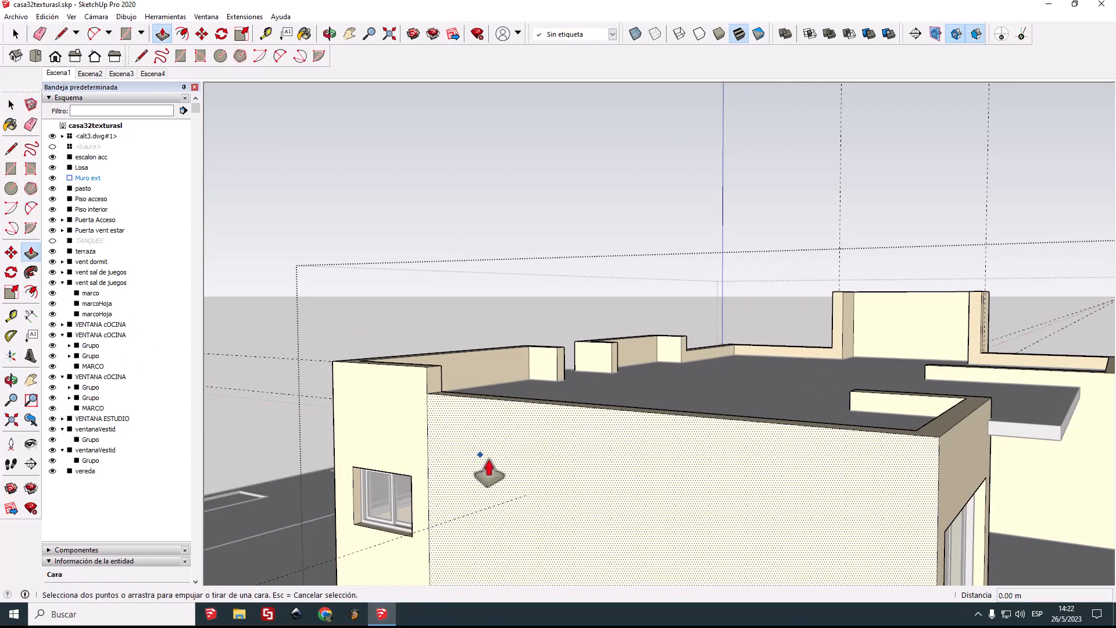
{"action": "scroll", "coordinate": [465, 442], "scroll_direction": "up", "scroll_amount": 3}
{"action": "left_click", "coordinate": [435, 430]}
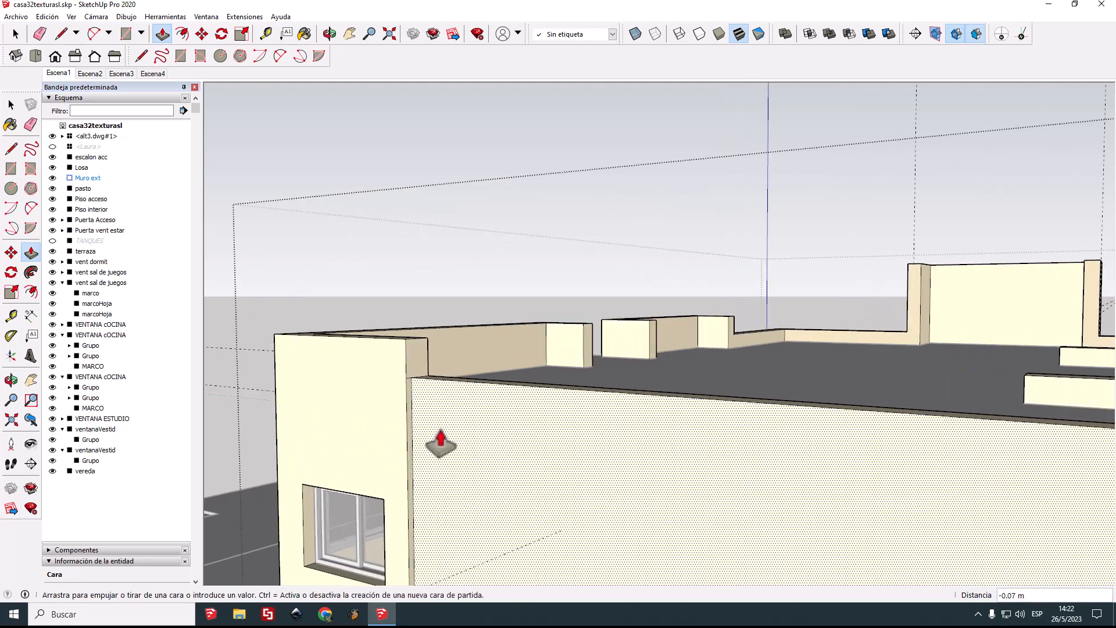
{"action": "left_click", "coordinate": [440, 442]}
{"action": "scroll", "coordinate": [431, 419], "scroll_direction": "up", "scroll_amount": 5}
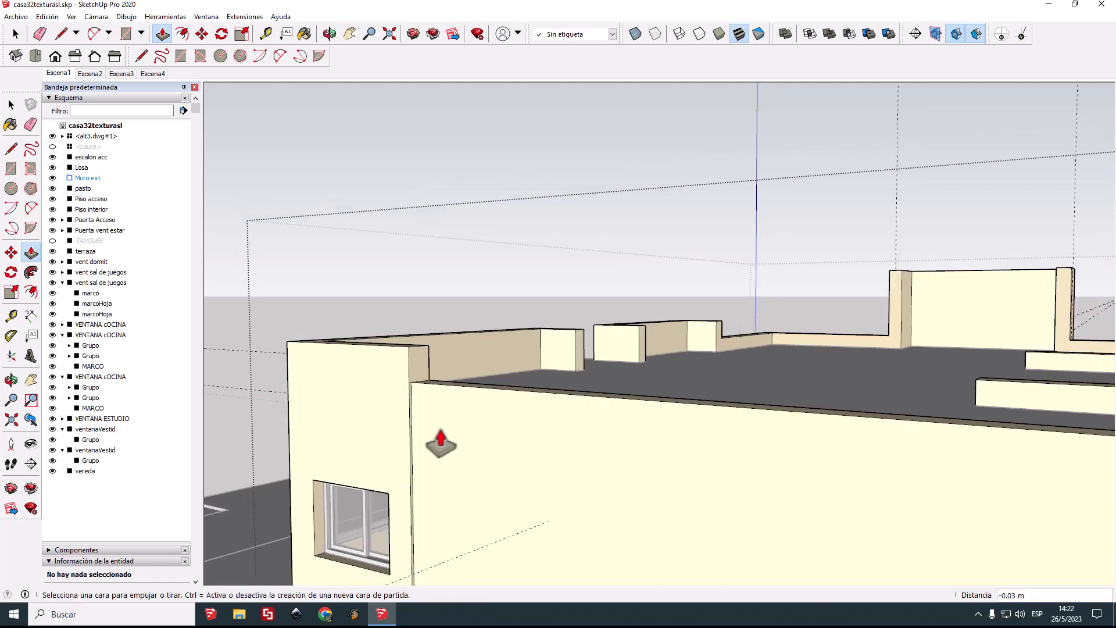
{"action": "left_click", "coordinate": [31, 124]}
{"action": "scroll", "coordinate": [396, 383], "scroll_direction": "up", "scroll_amount": 2}
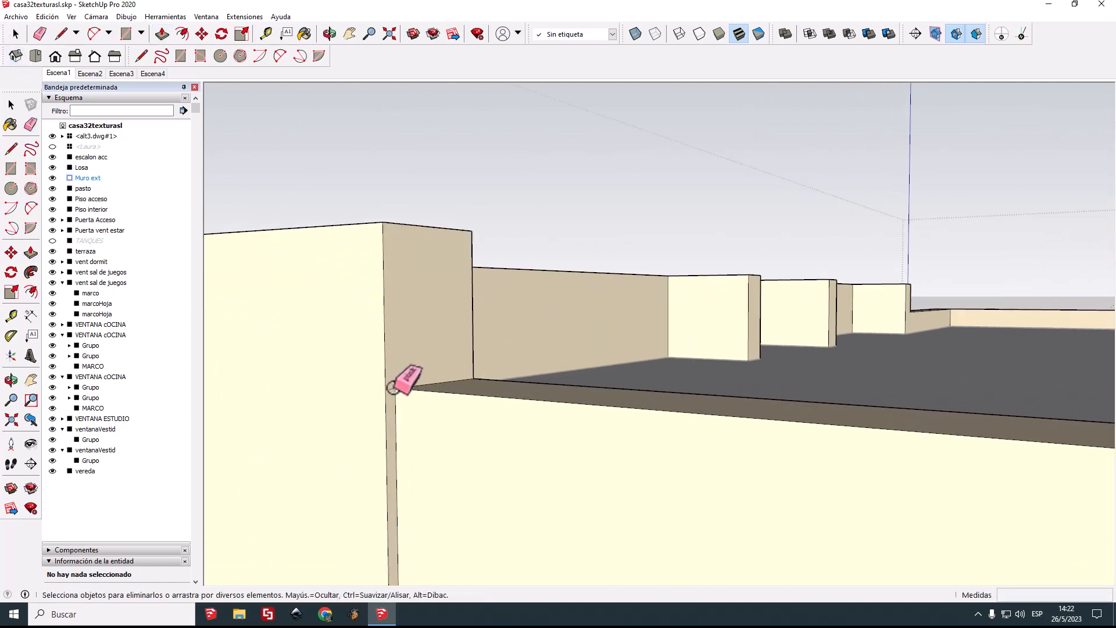
{"action": "scroll", "coordinate": [394, 387], "scroll_direction": "down", "scroll_amount": 6}
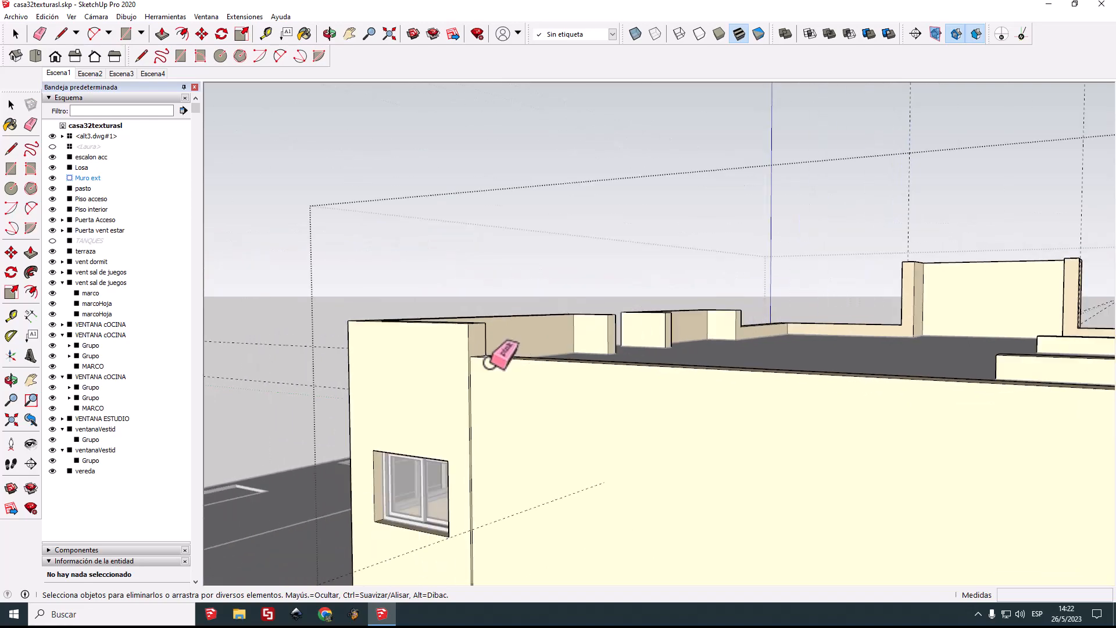
Step: Hide the Losa roof slab to expose the interior walls beneath it
{"action": "mouse_move", "coordinate": [505, 356]}
{"action": "middle_mouse_down"}
{"action": "mouse_move", "coordinate": [302, 393]}
{"action": "mouse_move", "coordinate": [660, 411]}
{"action": "mouse_move", "coordinate": [902, 373]}
{"action": "middle_mouse_up"}
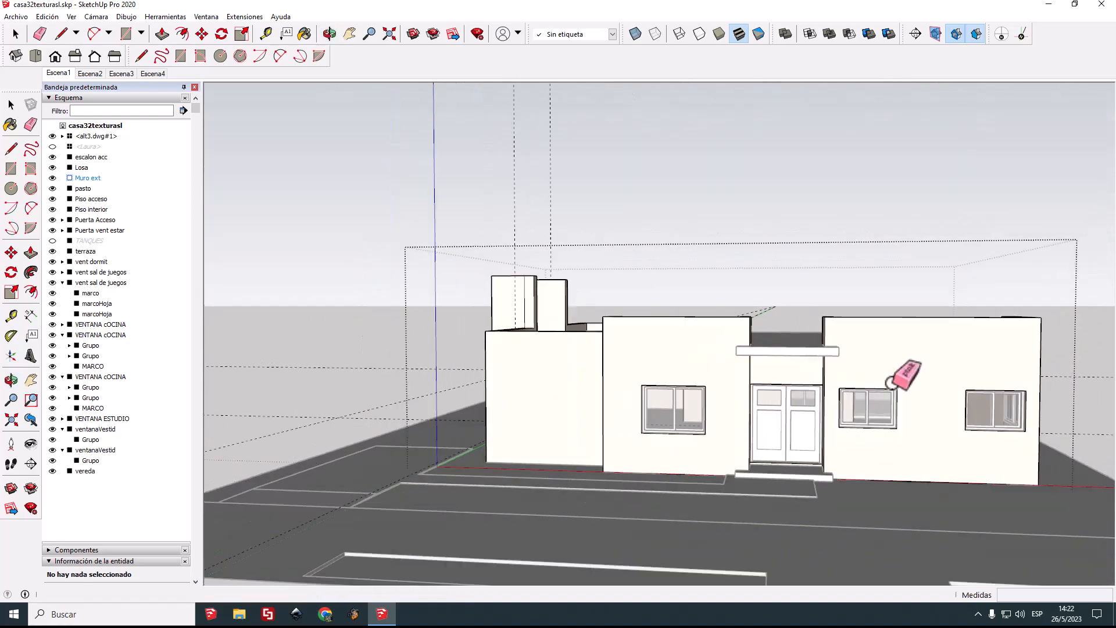
{"action": "middle_click_drag", "start_coordinate": [493, 349], "coordinate": [523, 406]}
{"action": "scroll", "coordinate": [630, 326], "scroll_direction": "up", "scroll_amount": 4}
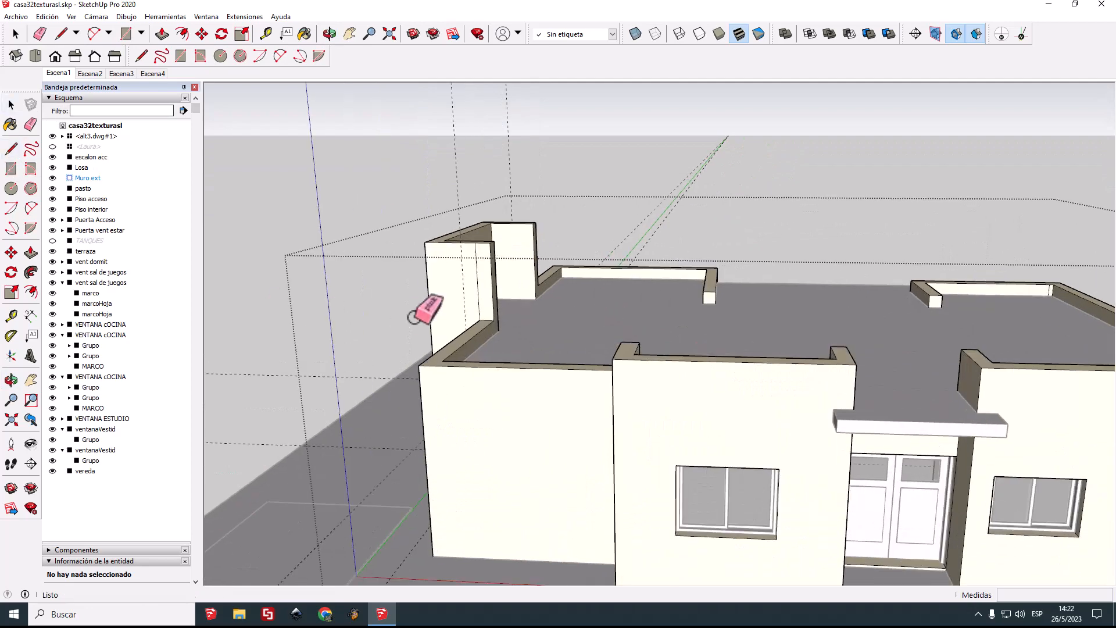
{"action": "middle_click_drag", "start_coordinate": [533, 318], "coordinate": [472, 415]}
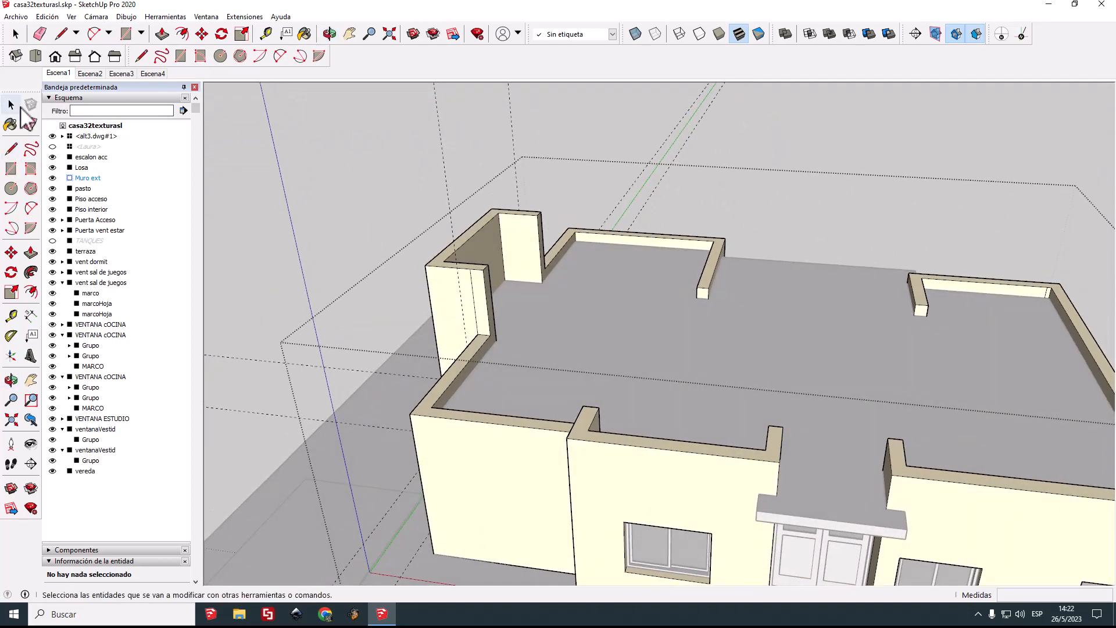
{"action": "left_click", "coordinate": [12, 107]}
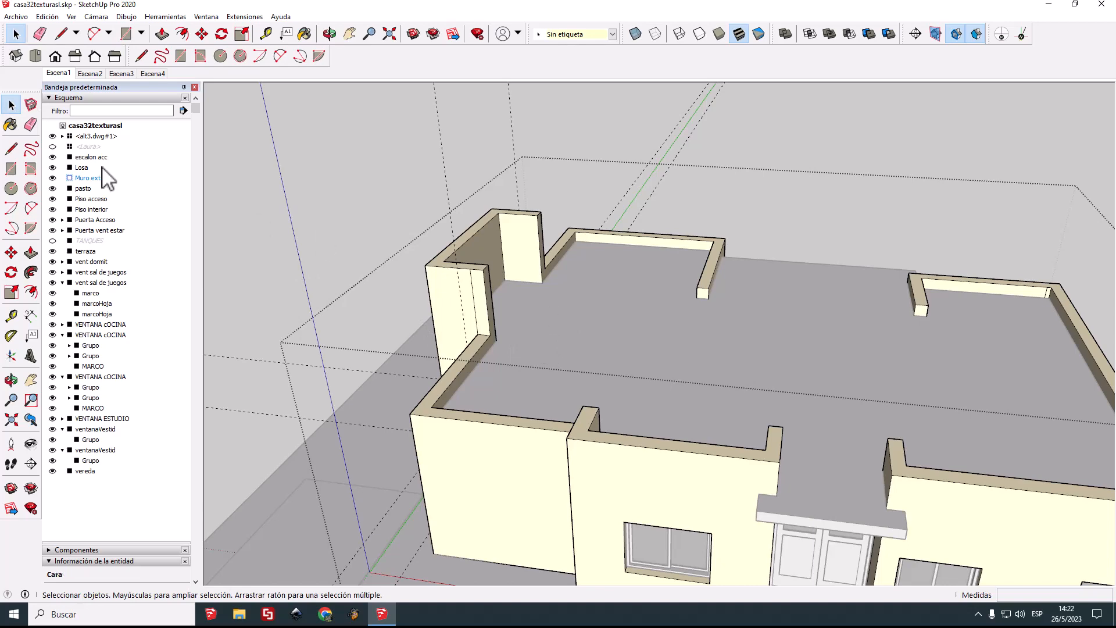
{"action": "left_click", "coordinate": [520, 250]}
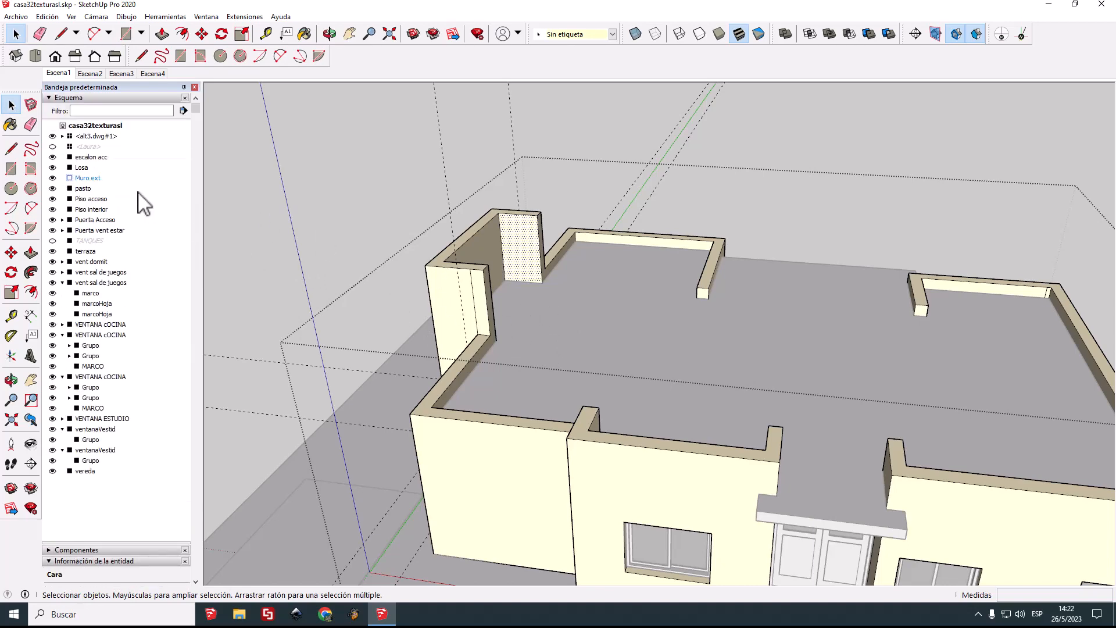
{"action": "double_click", "coordinate": [616, 317]}
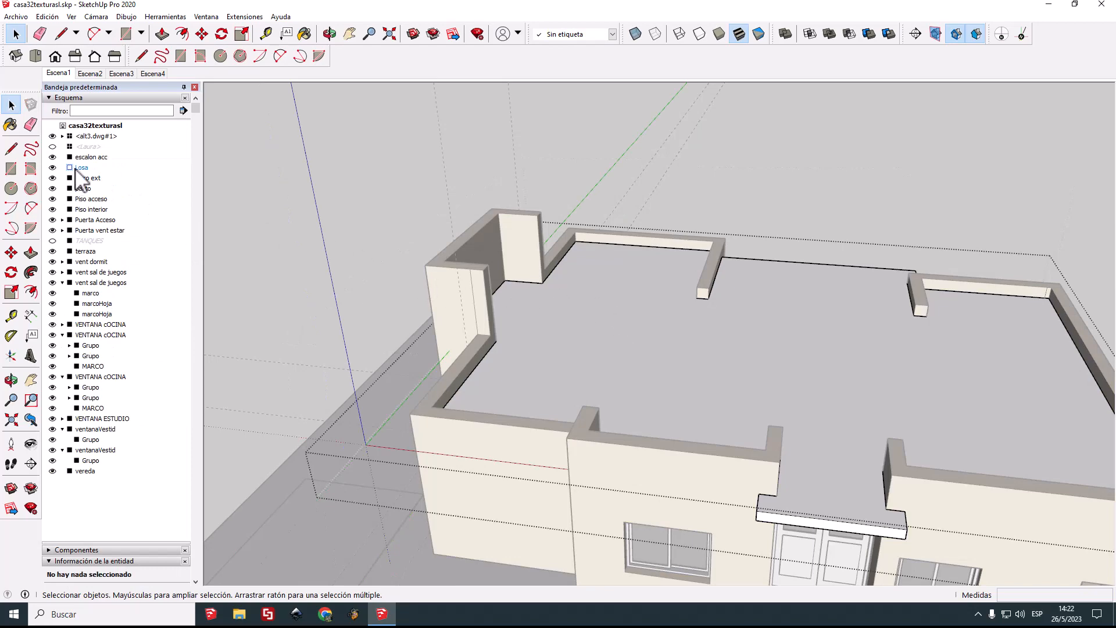
{"action": "left_click", "coordinate": [52, 167]}
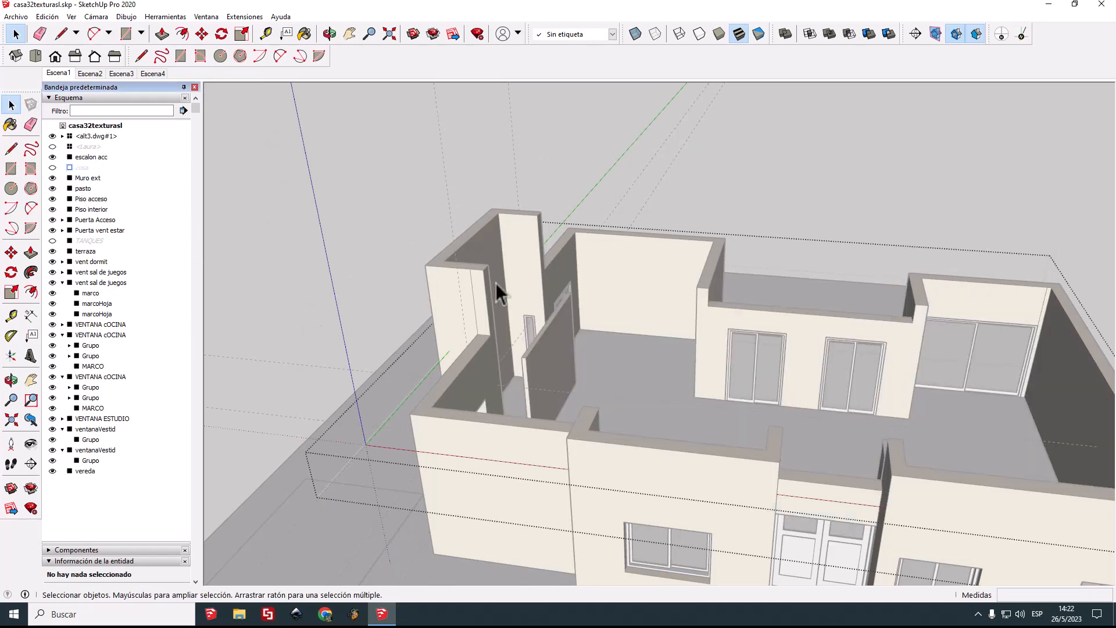
Step: Inside the Muro ext group, extrude the low interior partition's top 2.10 m, level with the raised wall section
{"action": "middle_click_drag", "start_coordinate": [615, 381], "coordinate": [585, 386]}
{"action": "scroll", "coordinate": [524, 361], "scroll_direction": "up", "scroll_amount": 5}
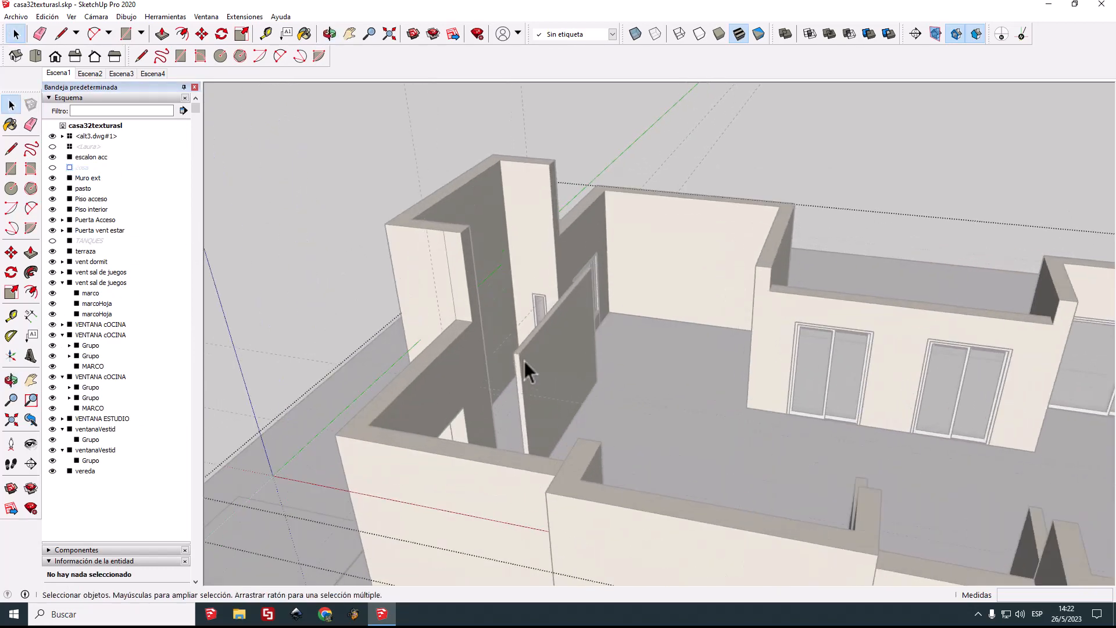
{"action": "scroll", "coordinate": [524, 361], "scroll_direction": "up", "scroll_amount": 1}
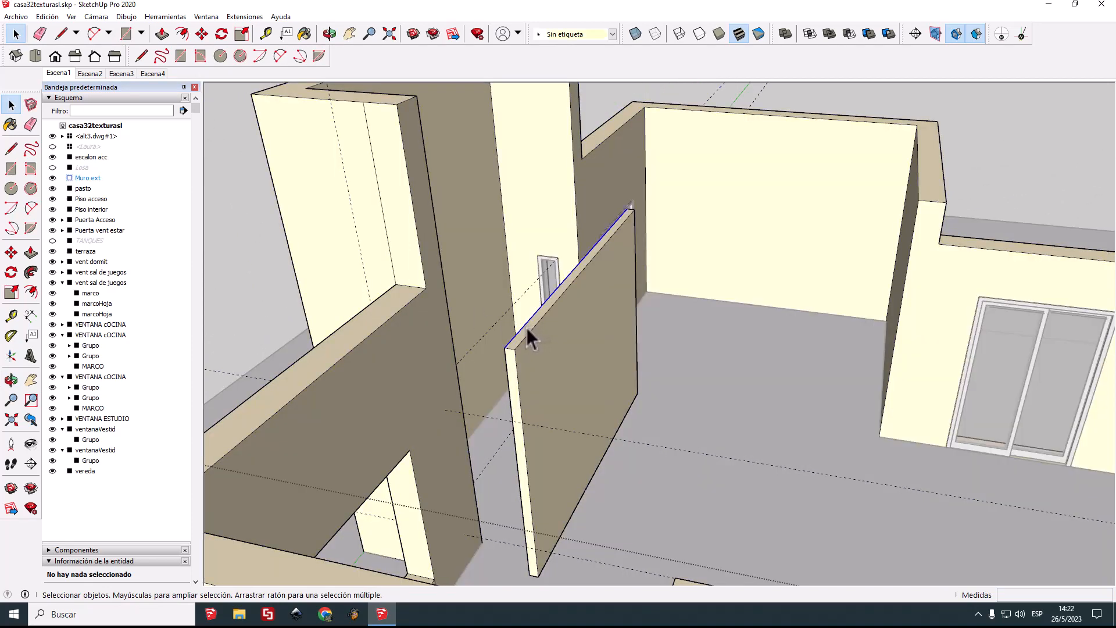
{"action": "left_click", "coordinate": [518, 343]}
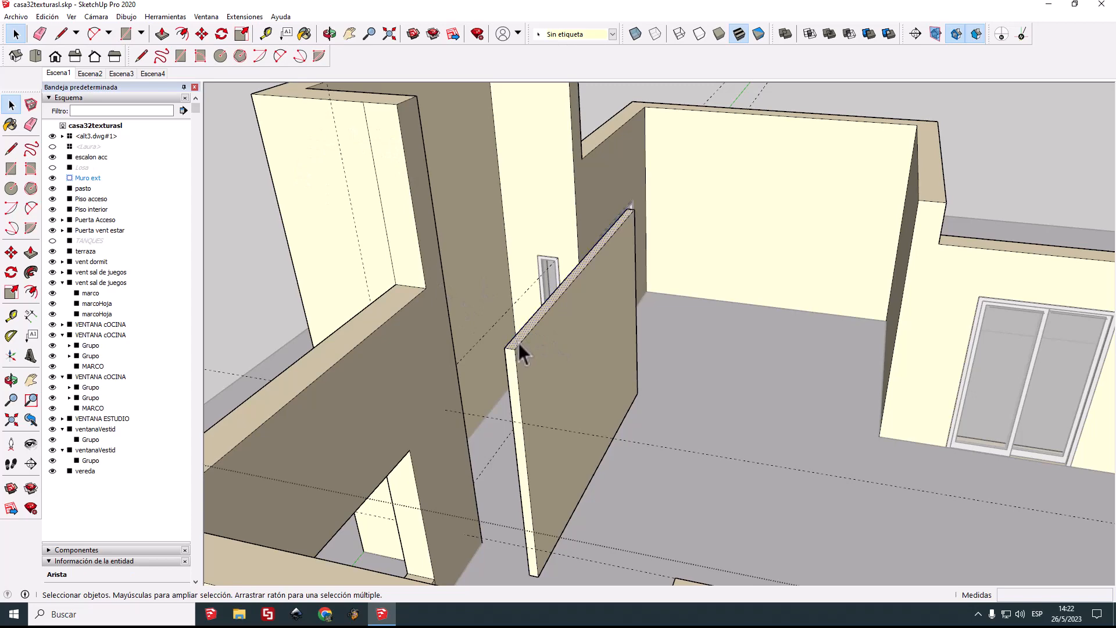
{"action": "left_click", "coordinate": [31, 252]}
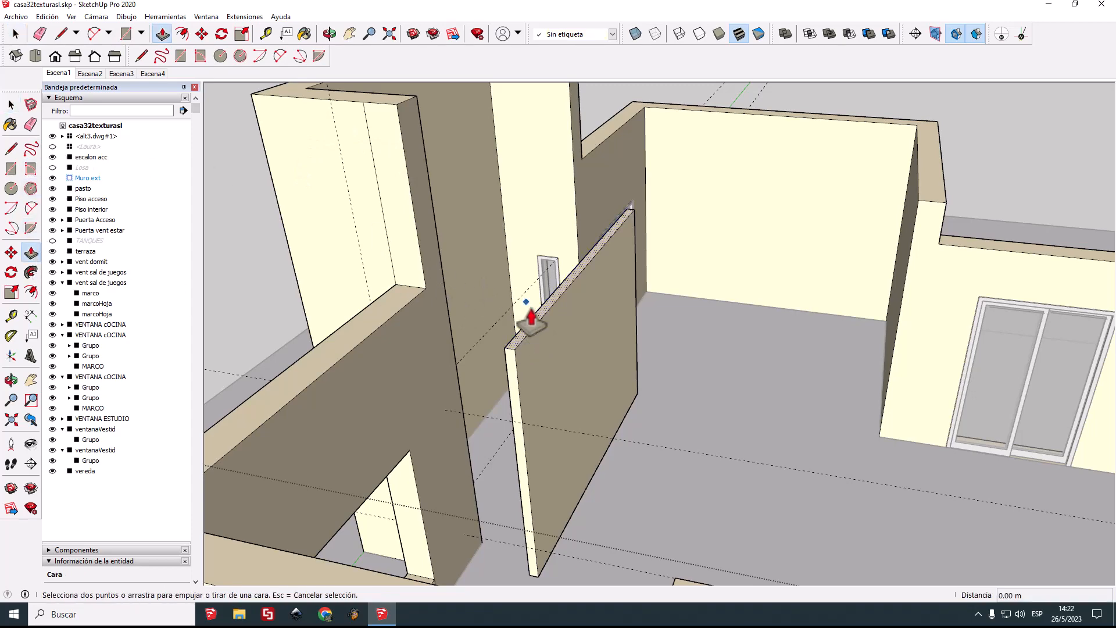
{"action": "scroll", "coordinate": [525, 325], "scroll_direction": "up", "scroll_amount": 1}
{"action": "left_click", "coordinate": [512, 355]}
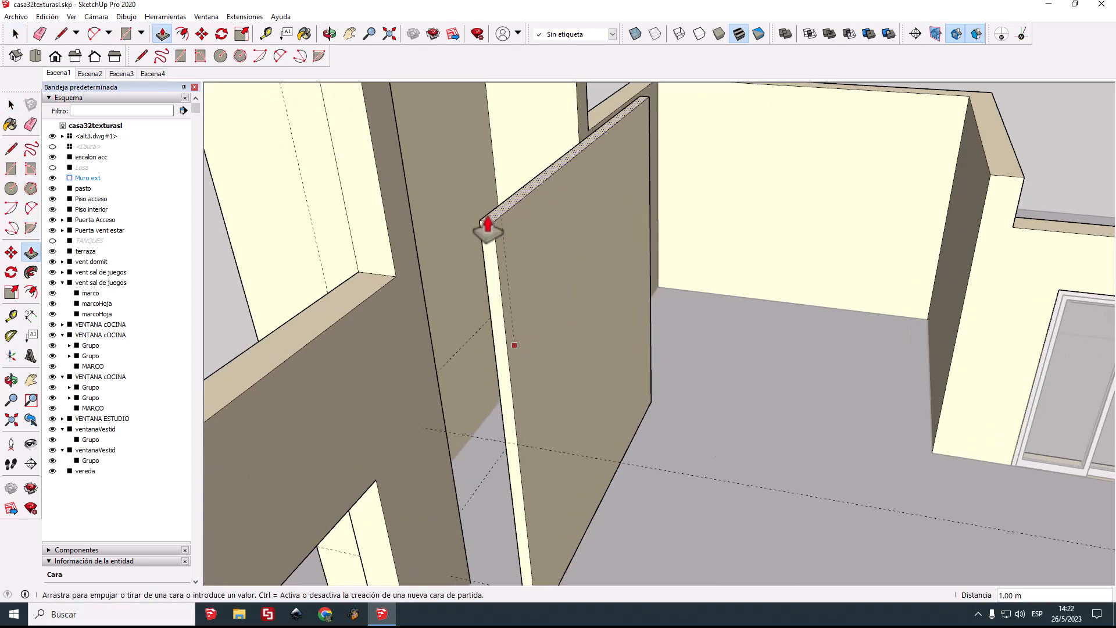
{"action": "scroll", "coordinate": [486, 220], "scroll_direction": "down", "scroll_amount": 3}
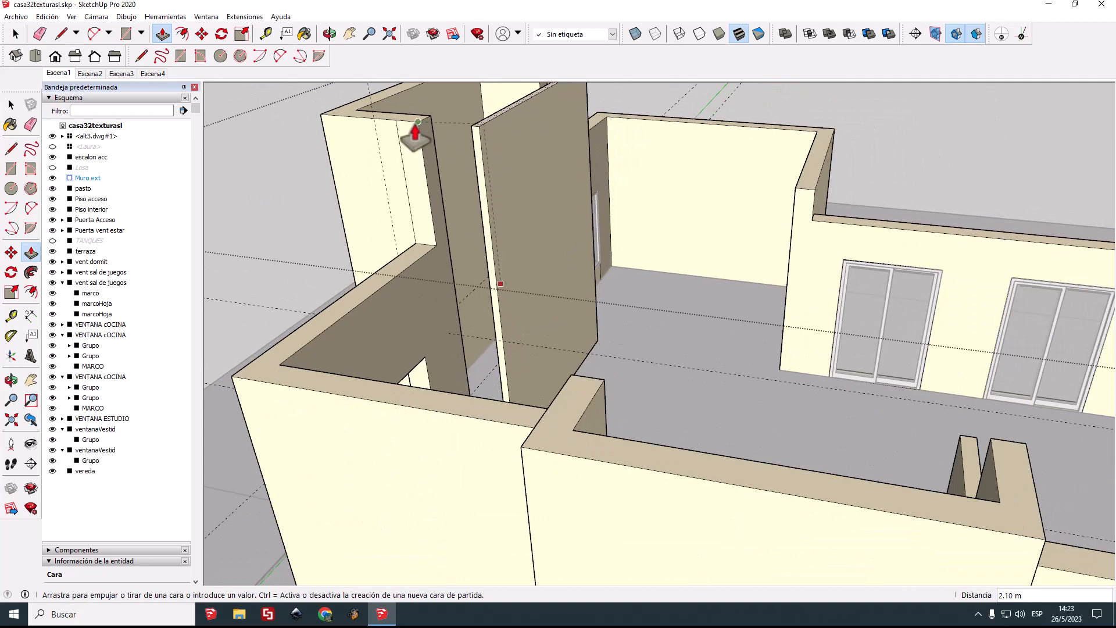
{"action": "left_click", "coordinate": [418, 121]}
{"action": "middle_click_drag", "start_coordinate": [468, 257], "coordinate": [414, 273]}
{"action": "scroll", "coordinate": [414, 274], "scroll_direction": "up", "scroll_amount": 2}
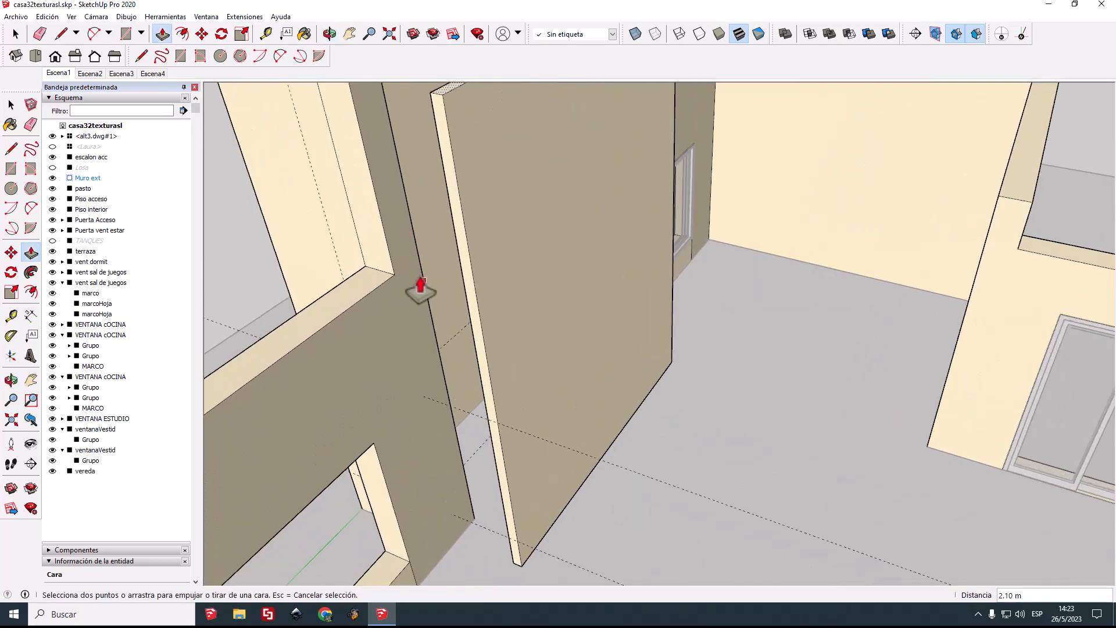
{"action": "scroll", "coordinate": [473, 246], "scroll_direction": "down", "scroll_amount": 3}
{"action": "middle_click_drag", "start_coordinate": [473, 247], "coordinate": [398, 231]}
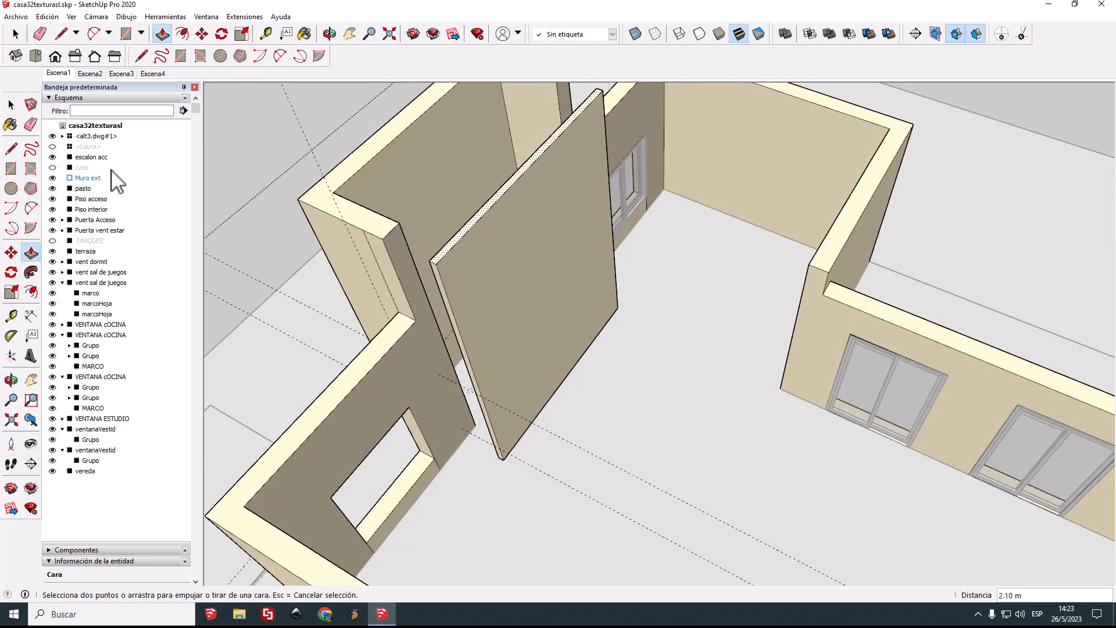
{"action": "left_click", "coordinate": [11, 169]}
{"action": "left_click", "coordinate": [430, 260]}
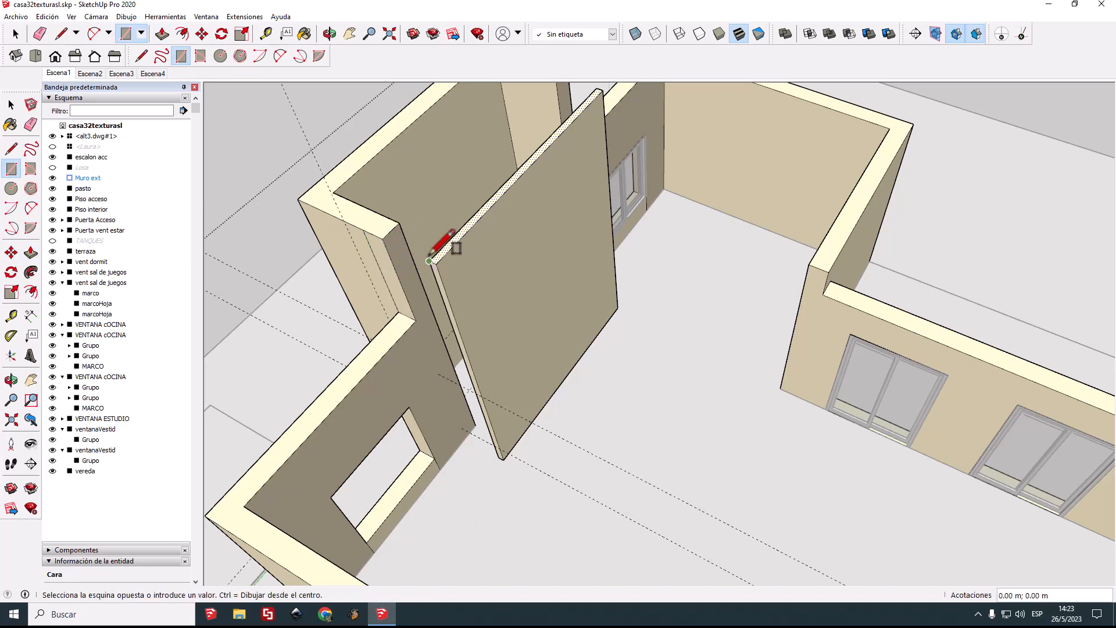
{"action": "left_click", "coordinate": [399, 223]}
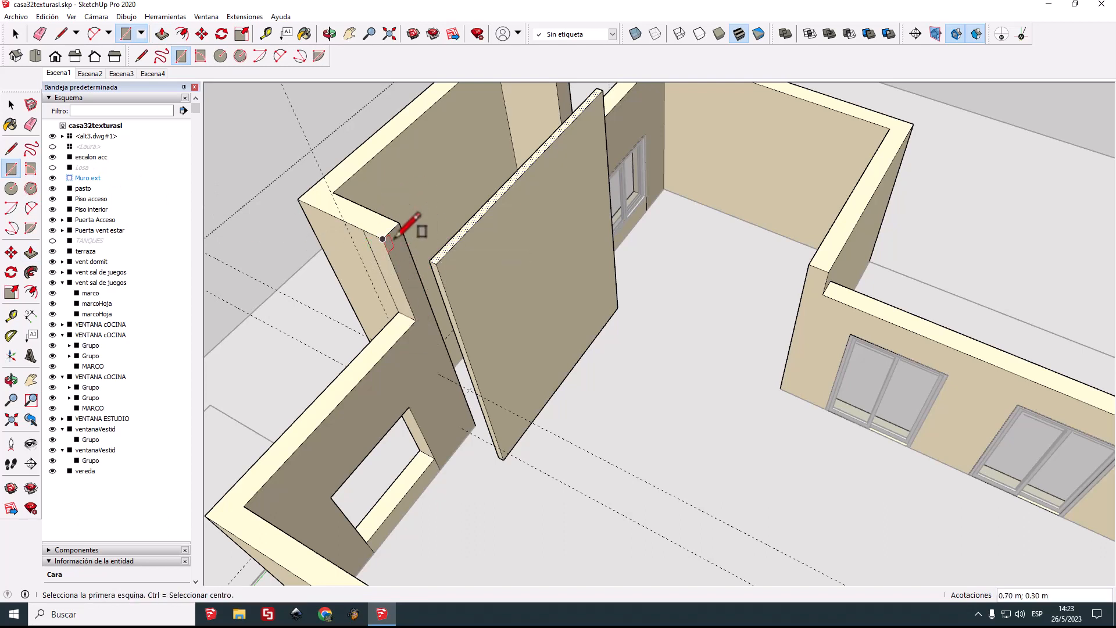
{"action": "scroll", "coordinate": [436, 320], "scroll_direction": "up", "scroll_amount": 1}
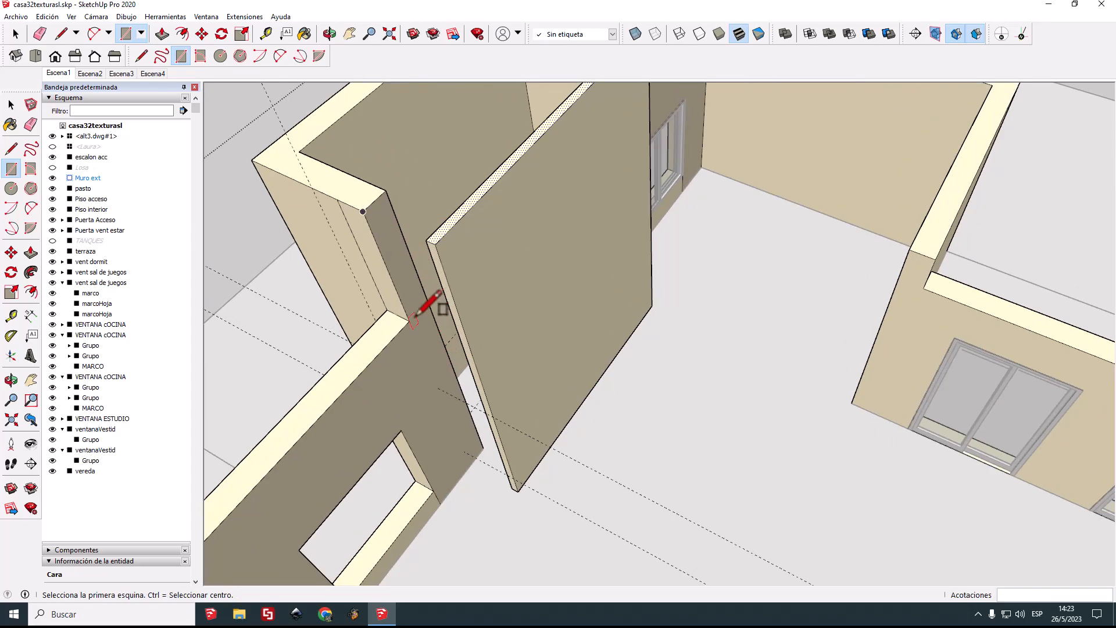
{"action": "left_click", "coordinate": [410, 320]}
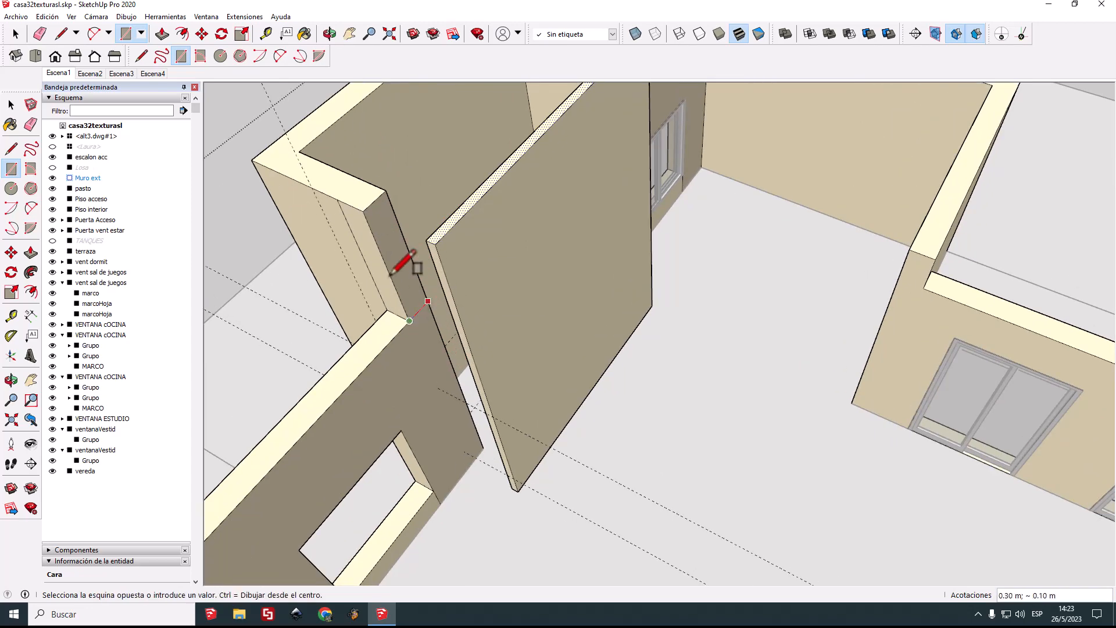
{"action": "key", "text": "space"}
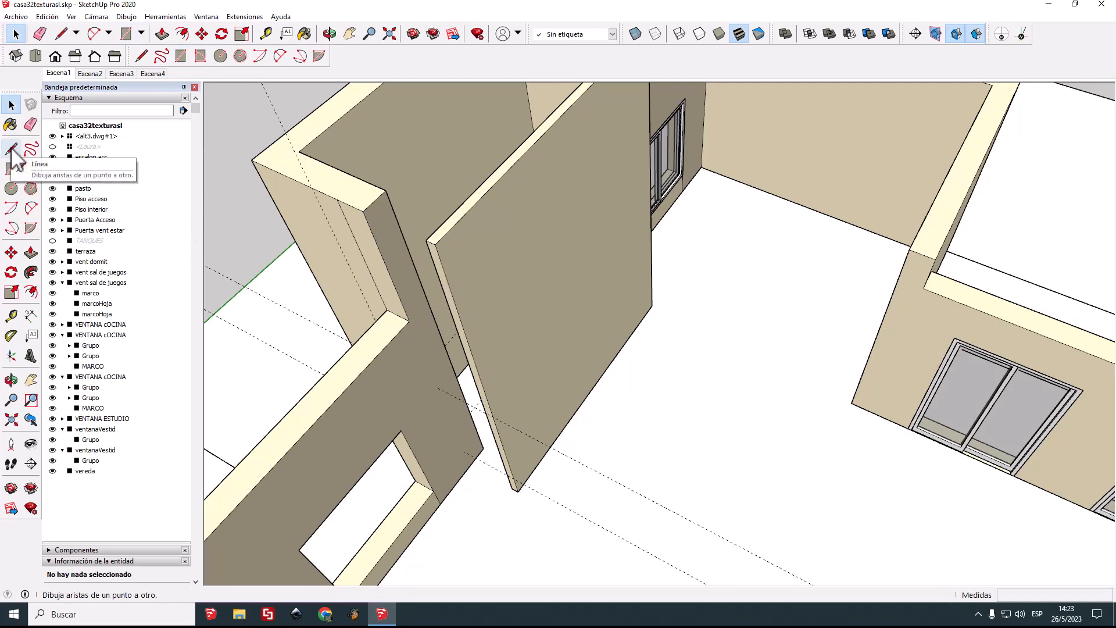
Step: Reopen the Muro ext group and draw a 0.30 m line across the raised wall's end face, level with the adjoining lower wall's top
{"action": "left_click", "coordinate": [289, 175]}
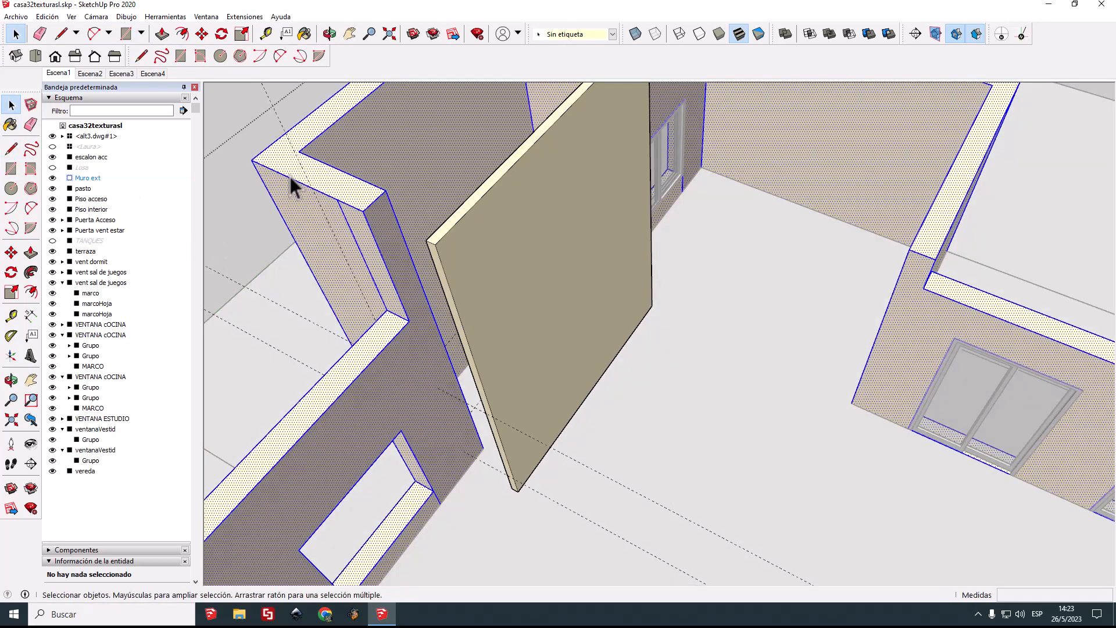
{"action": "left_click", "coordinate": [11, 149]}
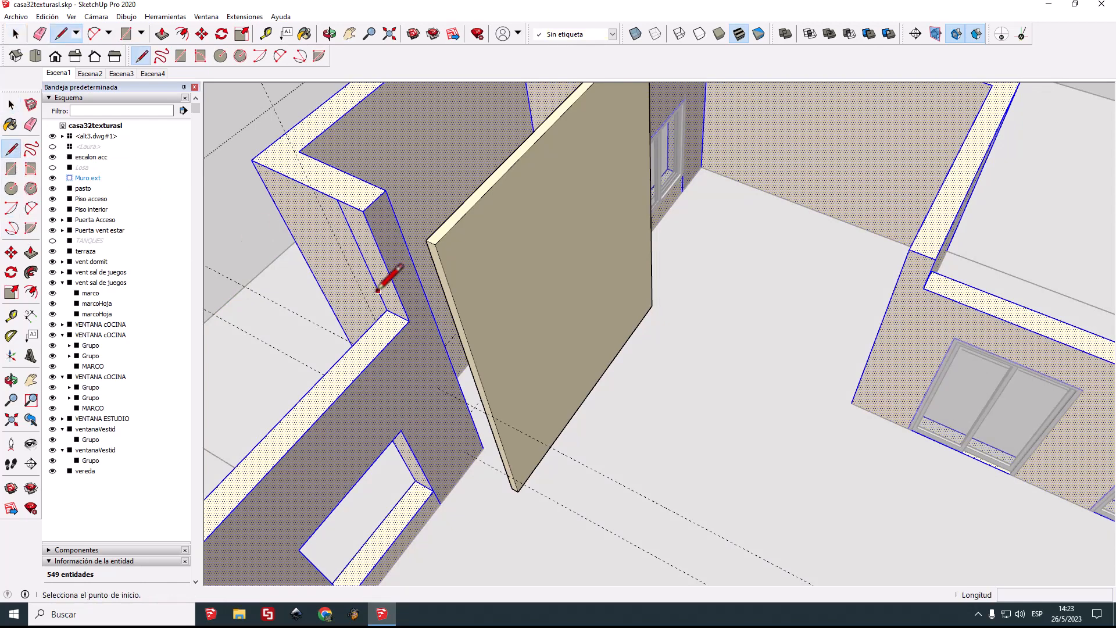
{"action": "left_click", "coordinate": [410, 320]}
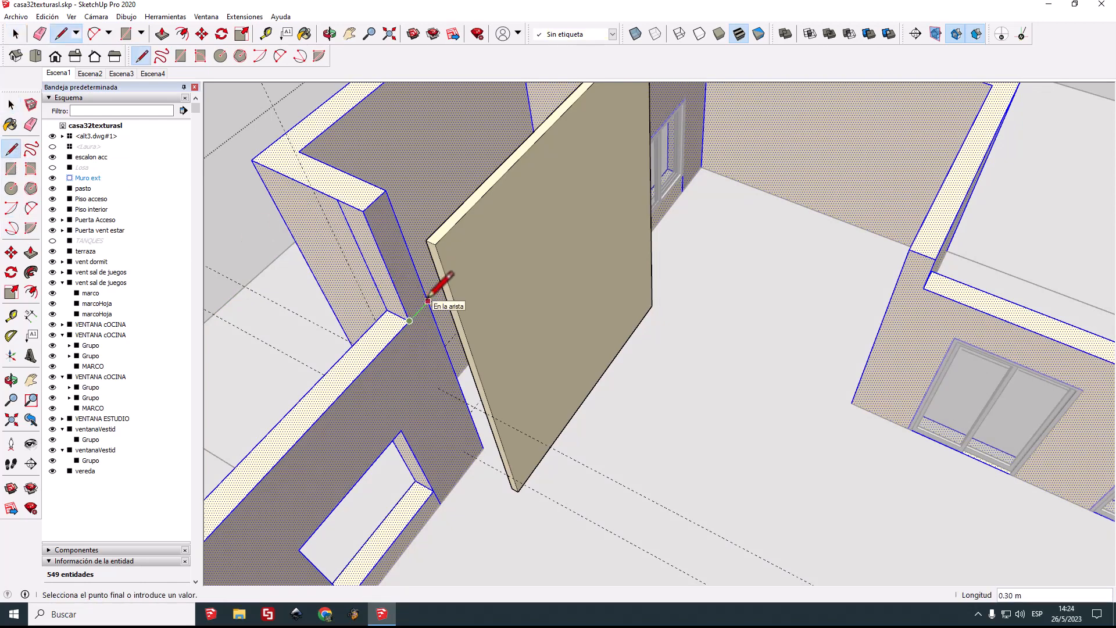
Step: Extrude the raised wall's end face above the drawn line 0.48 m towards the partition, and another 0.22 m to meet the partition's corner
{"action": "left_click", "coordinate": [31, 252]}
{"action": "left_click", "coordinate": [377, 239]}
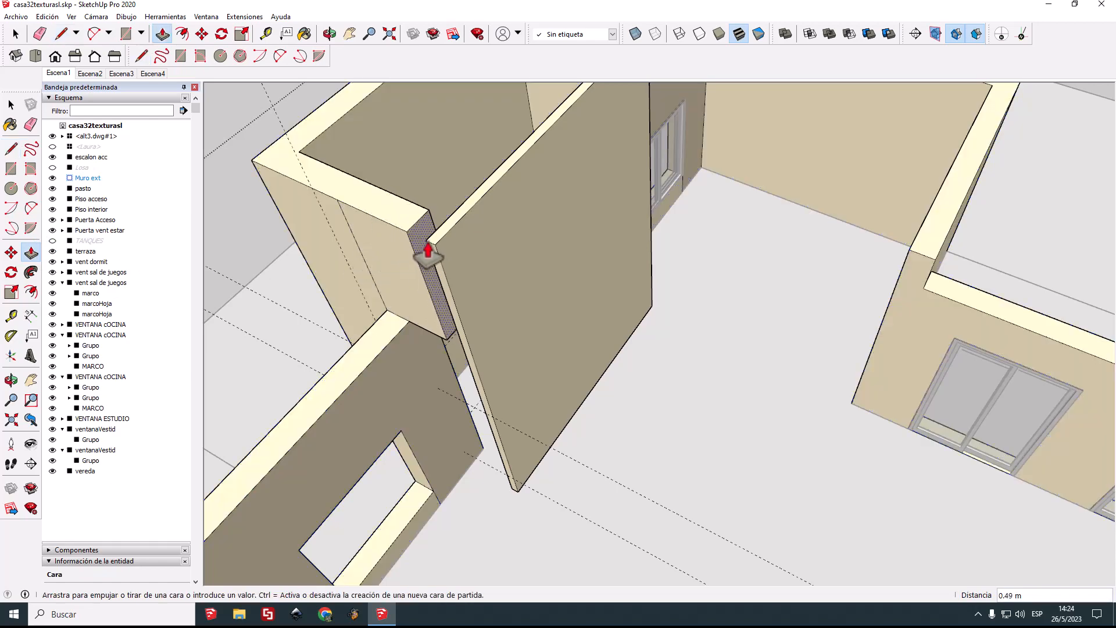
{"action": "left_click", "coordinate": [428, 250]}
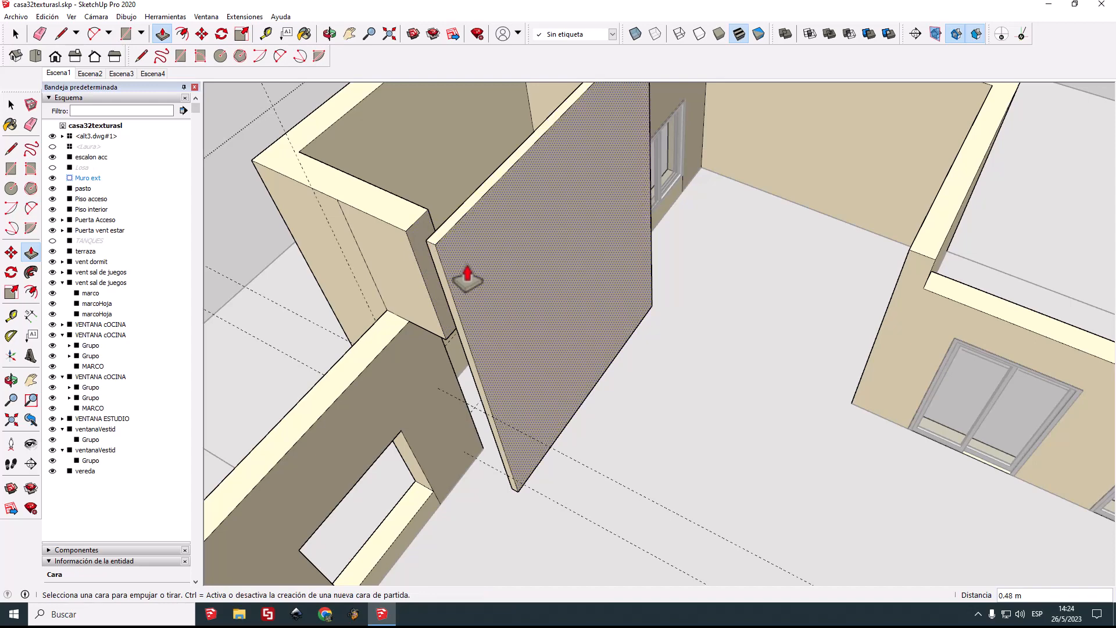
{"action": "middle_click_drag", "start_coordinate": [461, 274], "coordinate": [578, 262]}
{"action": "scroll", "coordinate": [519, 314], "scroll_direction": "up", "scroll_amount": 3}
{"action": "left_click", "coordinate": [499, 321]}
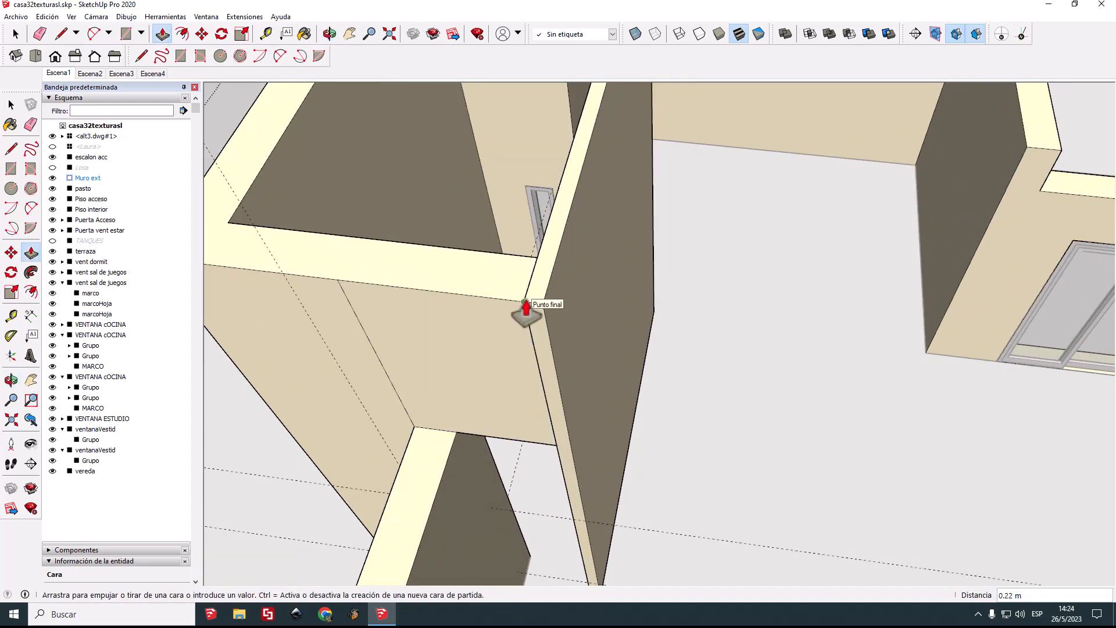
{"action": "left_click", "coordinate": [526, 308]}
Step: Copy the vent dormit window about 6.78 m along the facade into the empty opening beyond the raised volume
{"action": "scroll", "coordinate": [324, 316], "scroll_direction": "down", "scroll_amount": 5}
{"action": "scroll", "coordinate": [656, 329], "scroll_direction": "down", "scroll_amount": 2}
{"action": "middle_click_drag", "start_coordinate": [655, 329], "coordinate": [466, 330]}
{"action": "scroll", "coordinate": [593, 305], "scroll_direction": "down", "scroll_amount": 3}
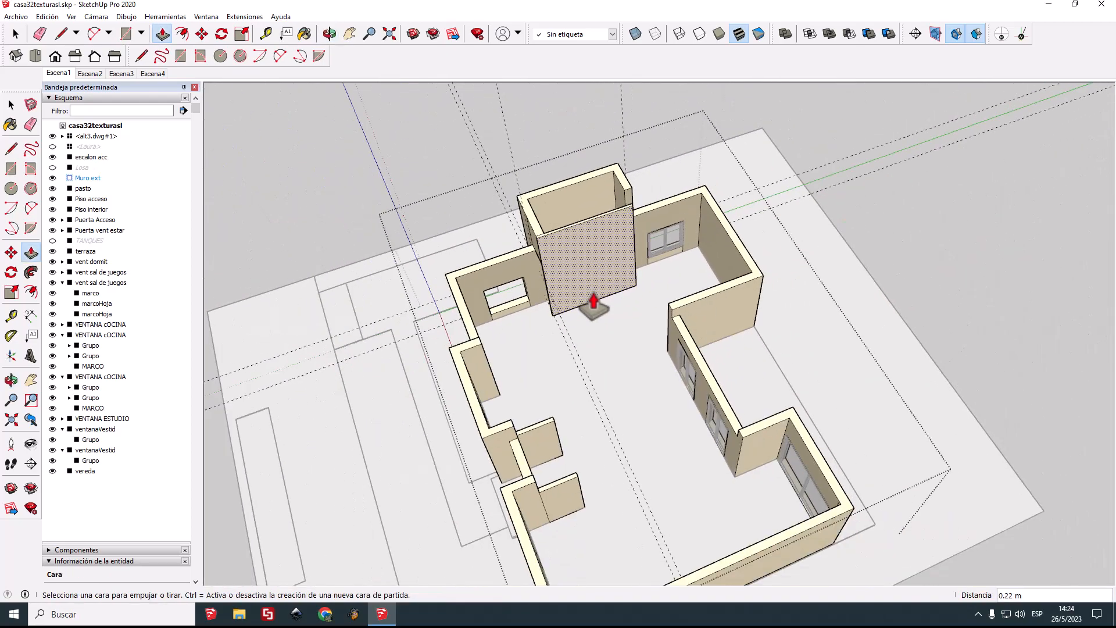
{"action": "middle_click_drag", "start_coordinate": [593, 305], "coordinate": [442, 442]}
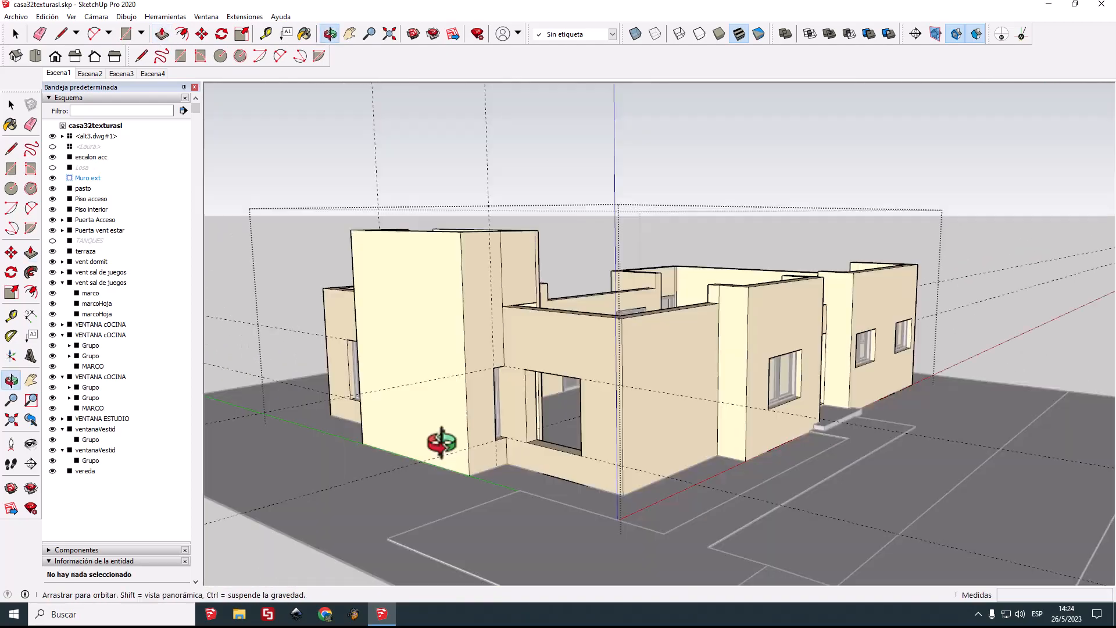
{"action": "left_click_drag", "start_coordinate": [442, 442], "coordinate": [379, 438]}
{"action": "key", "text": "space"}
{"action": "scroll", "coordinate": [481, 428], "scroll_direction": "up", "scroll_amount": 3}
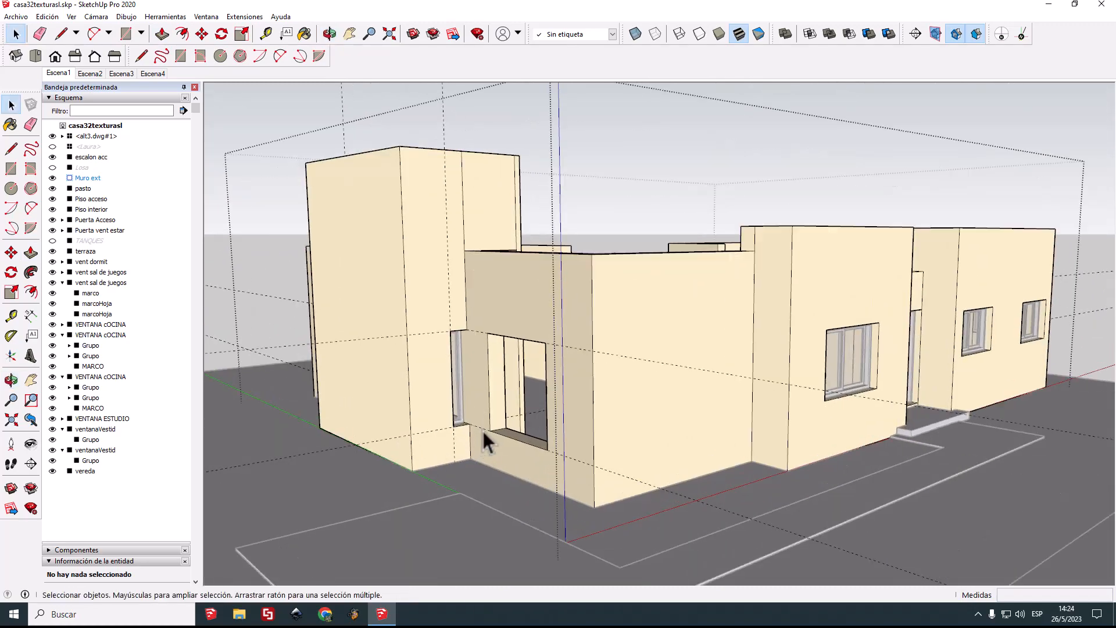
{"action": "scroll", "coordinate": [482, 428], "scroll_direction": "up", "scroll_amount": 1}
{"action": "middle_click_drag", "start_coordinate": [481, 428], "coordinate": [680, 426]}
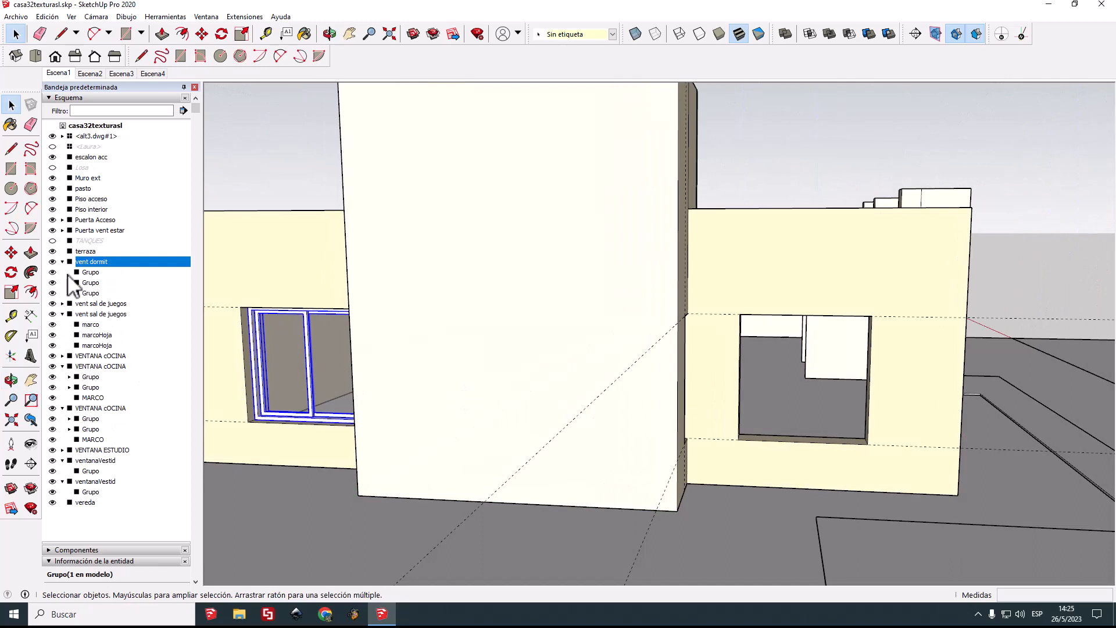
{"action": "left_click", "coordinate": [11, 252]}
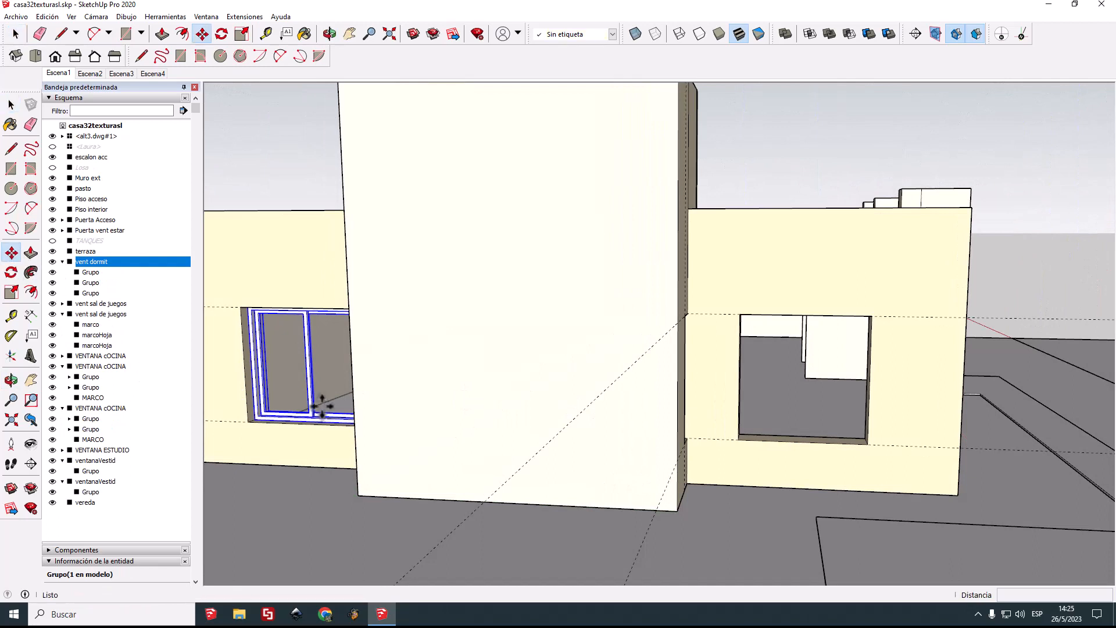
{"action": "key", "text": "ctrl"}
{"action": "left_click", "coordinate": [247, 421]}
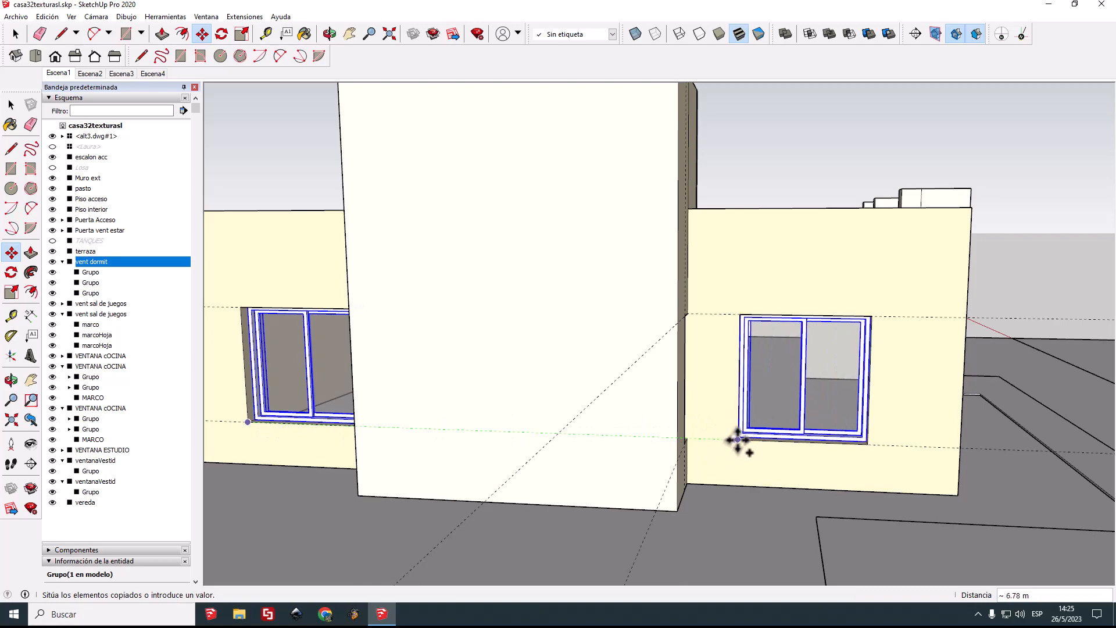
{"action": "left_click", "coordinate": [738, 440]}
Step: Unhide the Losa roof slab so the house is covered again
{"action": "middle_click_drag", "start_coordinate": [780, 454], "coordinate": [448, 462]}
{"action": "scroll", "coordinate": [449, 462], "scroll_direction": "down", "scroll_amount": 4}
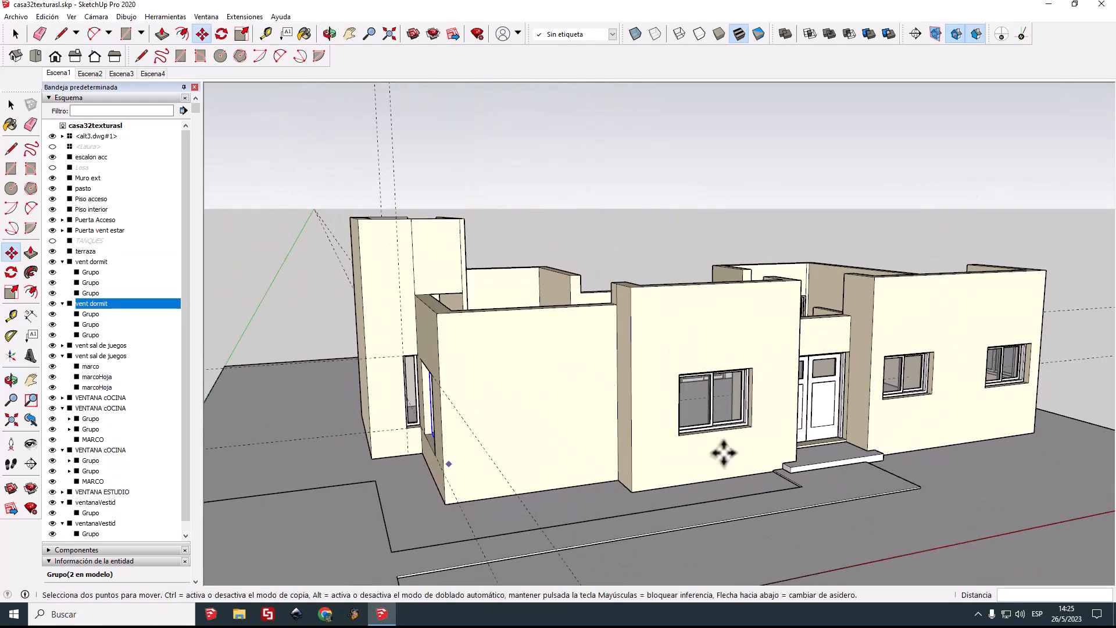
{"action": "middle_click_drag", "start_coordinate": [724, 452], "coordinate": [452, 455]}
{"action": "middle_click_drag", "start_coordinate": [559, 428], "coordinate": [551, 424]}
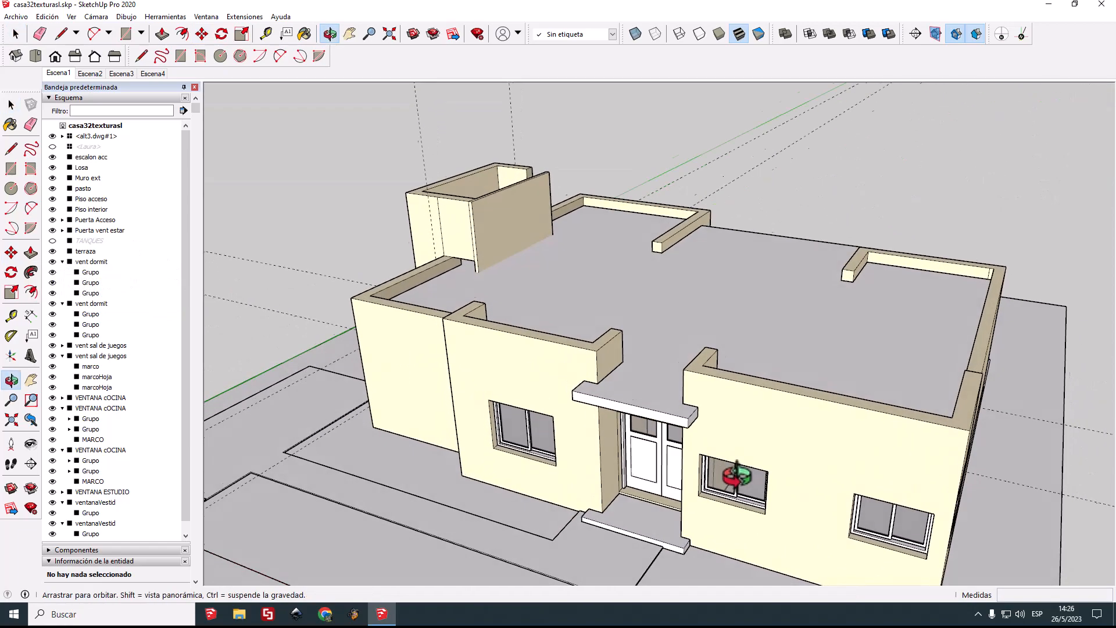
Step: Draw a closed outline 0.70 m by 0.30 m filling the gap between the low parapet and the partition, beneath the raised wall
{"action": "middle_click_drag", "start_coordinate": [735, 473], "coordinate": [884, 424]}
{"action": "scroll", "coordinate": [431, 314], "scroll_direction": "up", "scroll_amount": 5}
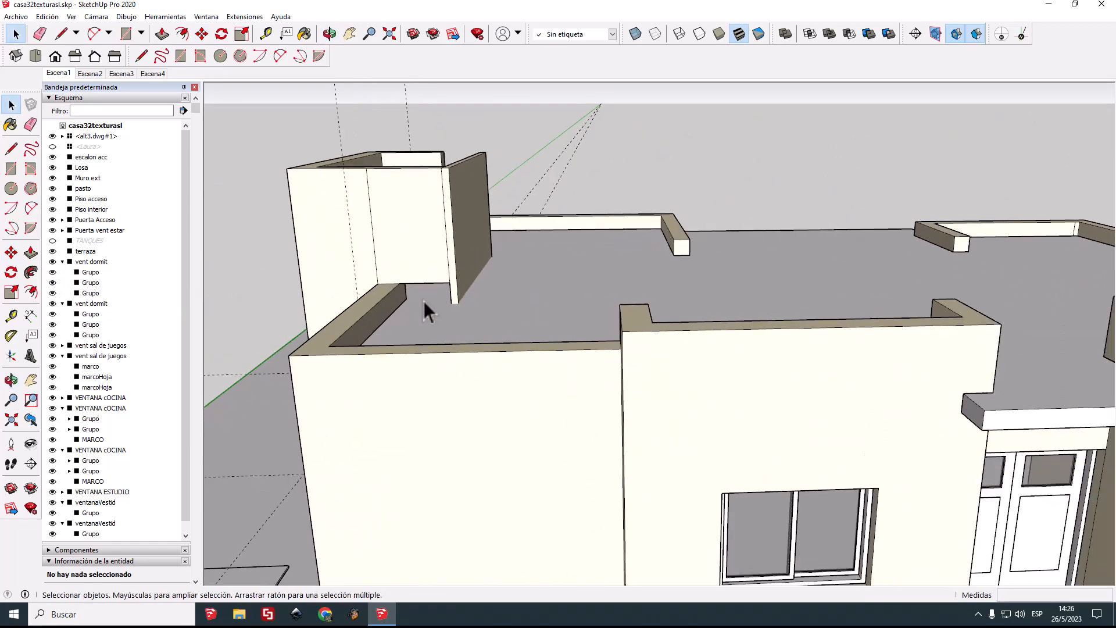
{"action": "scroll", "coordinate": [423, 302], "scroll_direction": "up", "scroll_amount": 6}
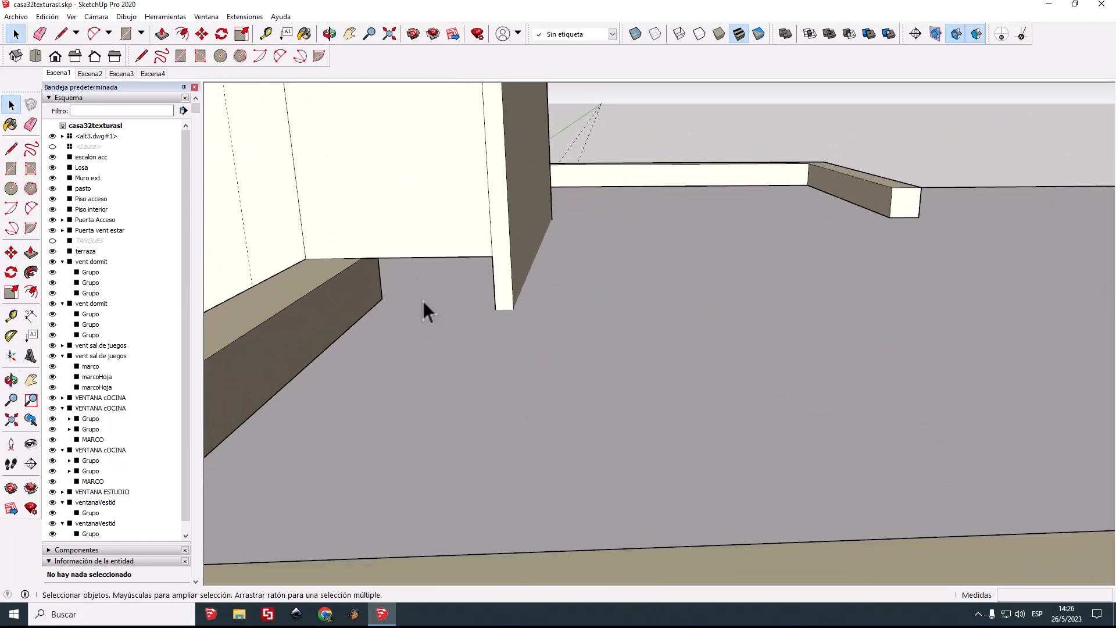
{"action": "mouse_move", "coordinate": [424, 301]}
{"action": "middle_mouse_down"}
{"action": "mouse_move", "coordinate": [420, 258]}
{"action": "mouse_move", "coordinate": [419, 281]}
{"action": "middle_mouse_up"}
{"action": "scroll", "coordinate": [430, 278], "scroll_direction": "up", "scroll_amount": 2}
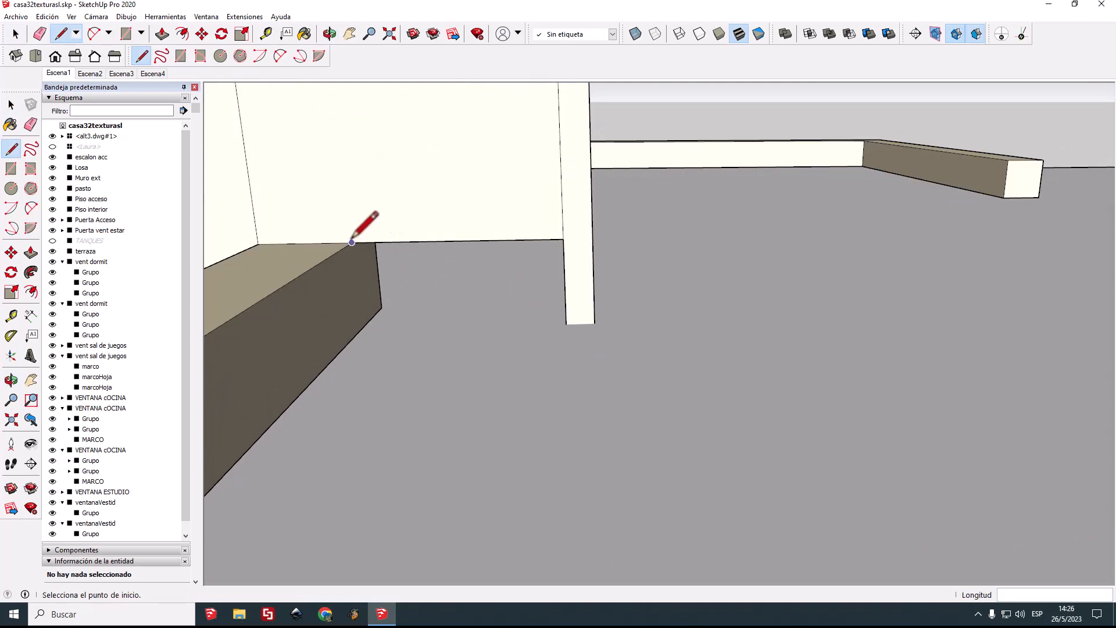
{"action": "left_click", "coordinate": [351, 242]}
{"action": "left_click", "coordinate": [361, 329]}
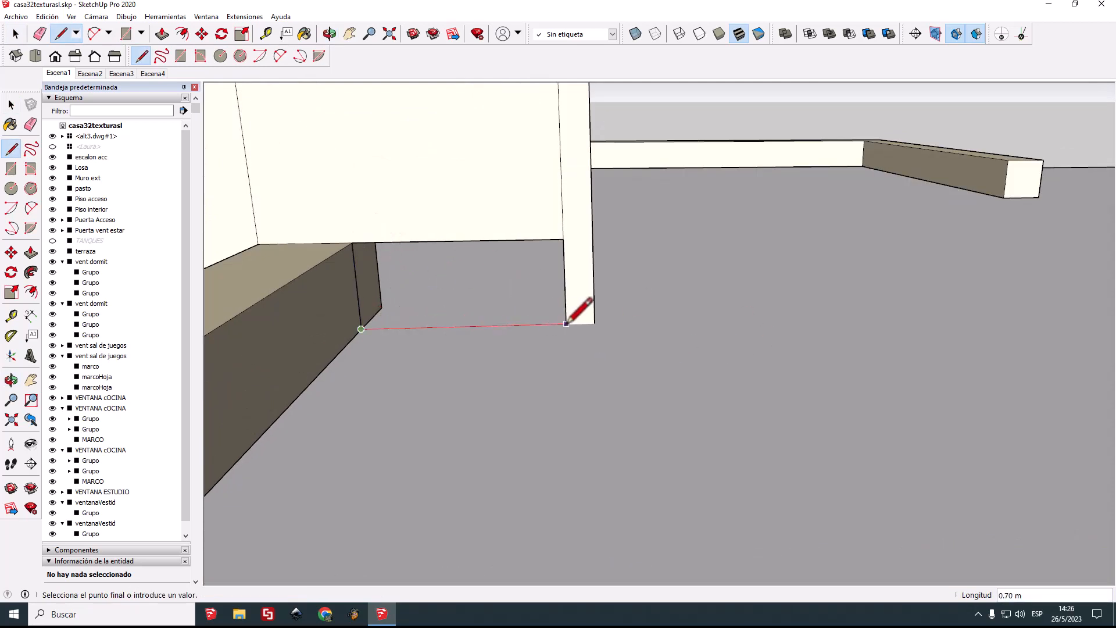
{"action": "left_click", "coordinate": [566, 323]}
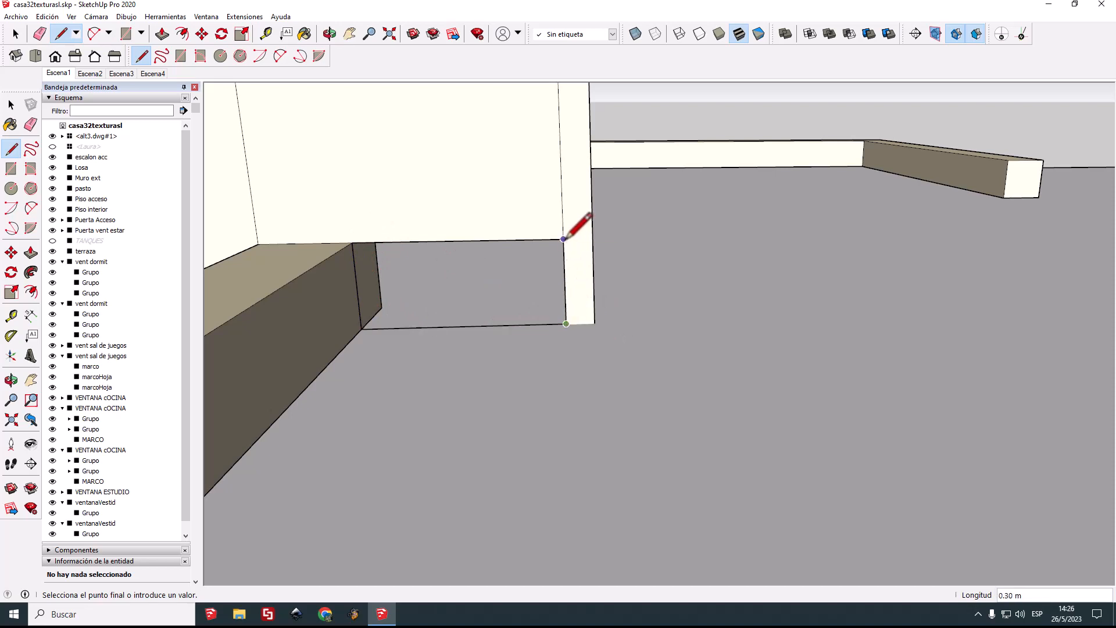
{"action": "left_click", "coordinate": [352, 242]}
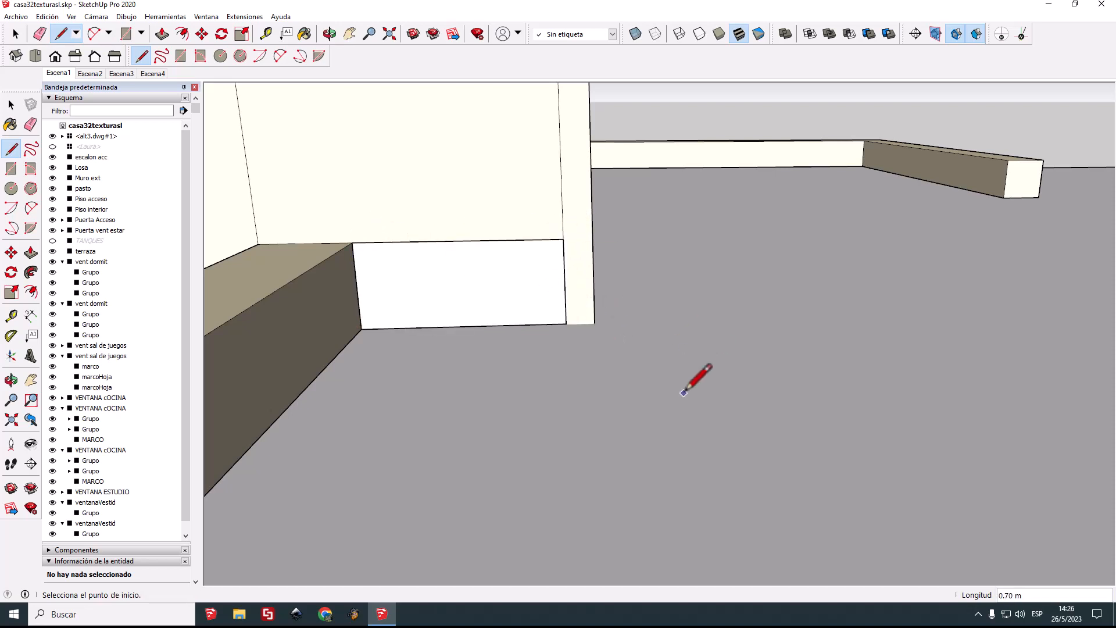
Step: Fit the whole model in view and look at the house and its roof from above
{"action": "scroll", "coordinate": [684, 393], "scroll_direction": "down", "scroll_amount": 2}
{"action": "mouse_move", "coordinate": [684, 393]}
{"action": "middle_mouse_down"}
{"action": "mouse_move", "coordinate": [588, 448]}
{"action": "mouse_move", "coordinate": [563, 496]}
{"action": "mouse_move", "coordinate": [532, 357]}
{"action": "middle_mouse_up"}
{"action": "key", "text": "space"}
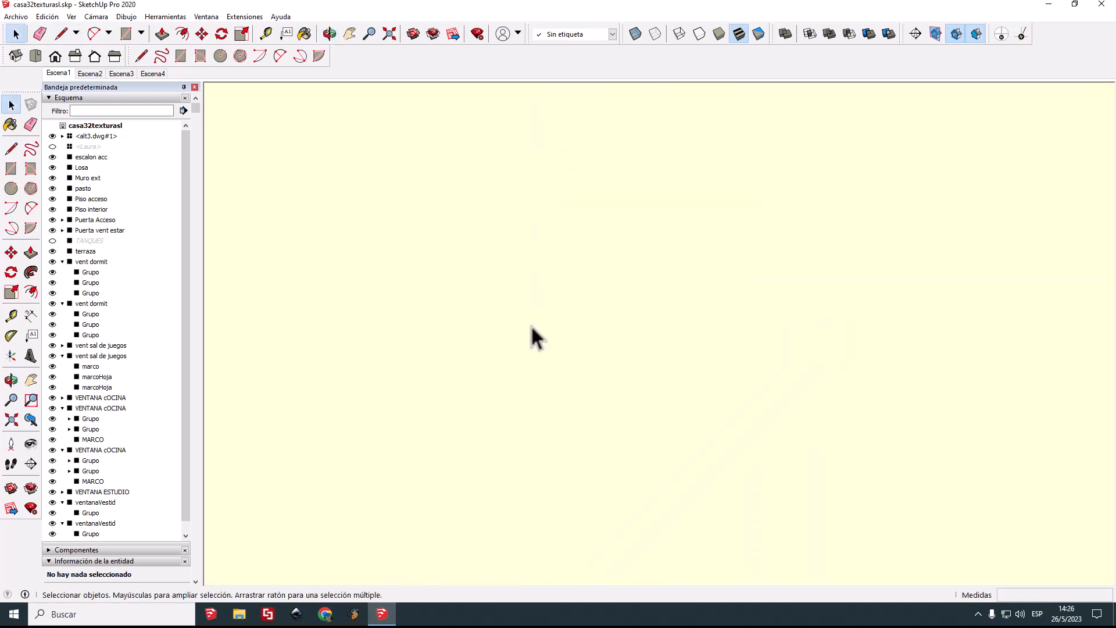
{"action": "scroll", "coordinate": [517, 319], "scroll_direction": "down", "scroll_amount": 5}
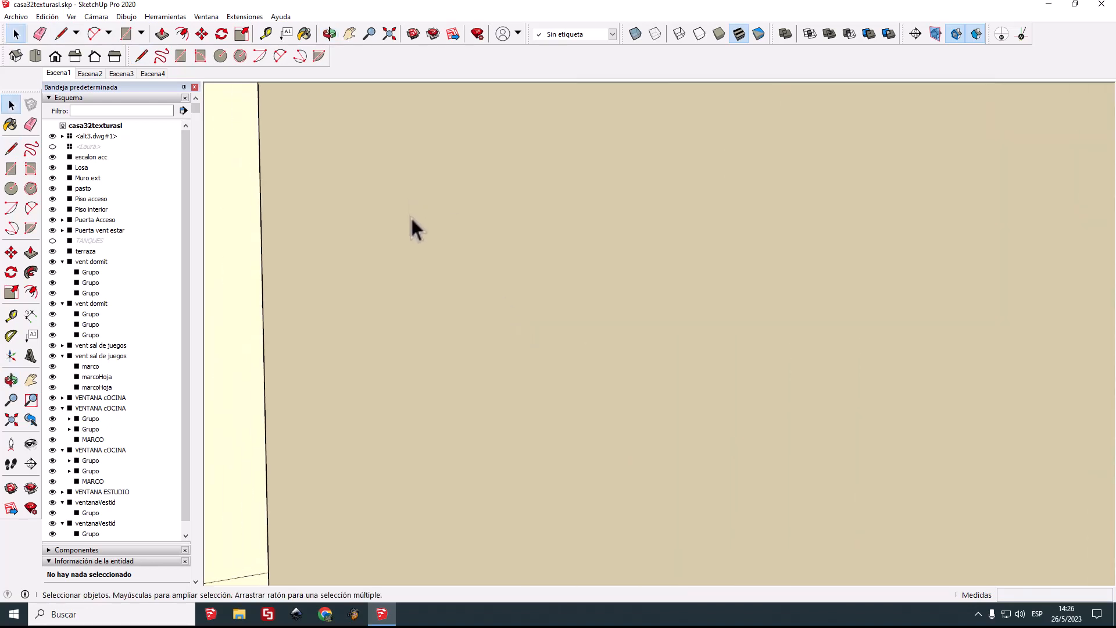
{"action": "scroll", "coordinate": [413, 221], "scroll_direction": "down", "scroll_amount": 2}
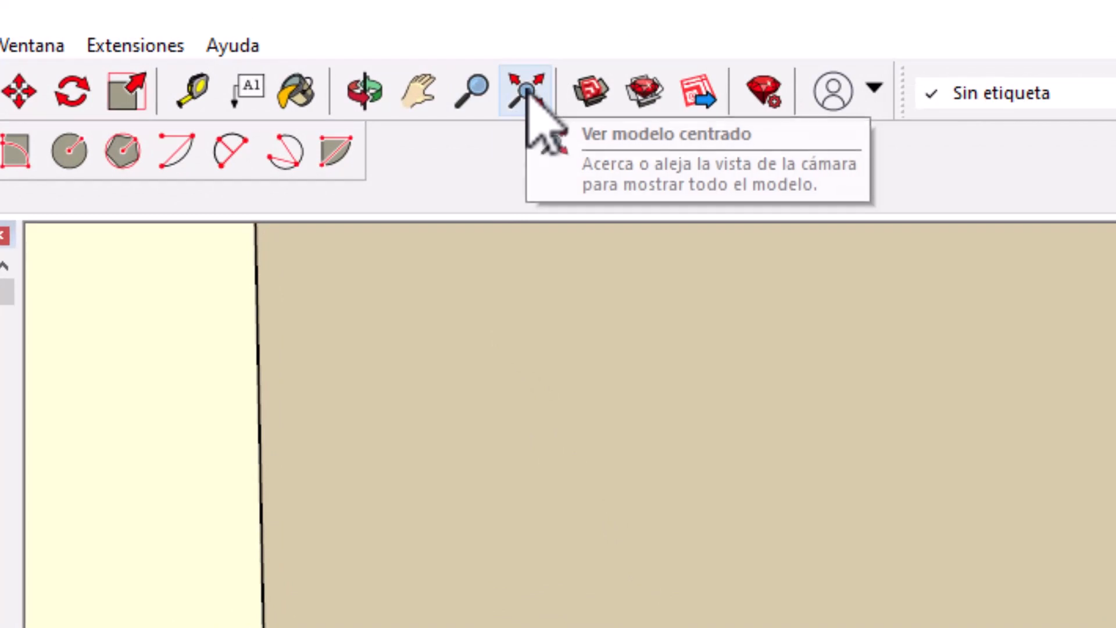
{"action": "left_click", "coordinate": [440, 55]}
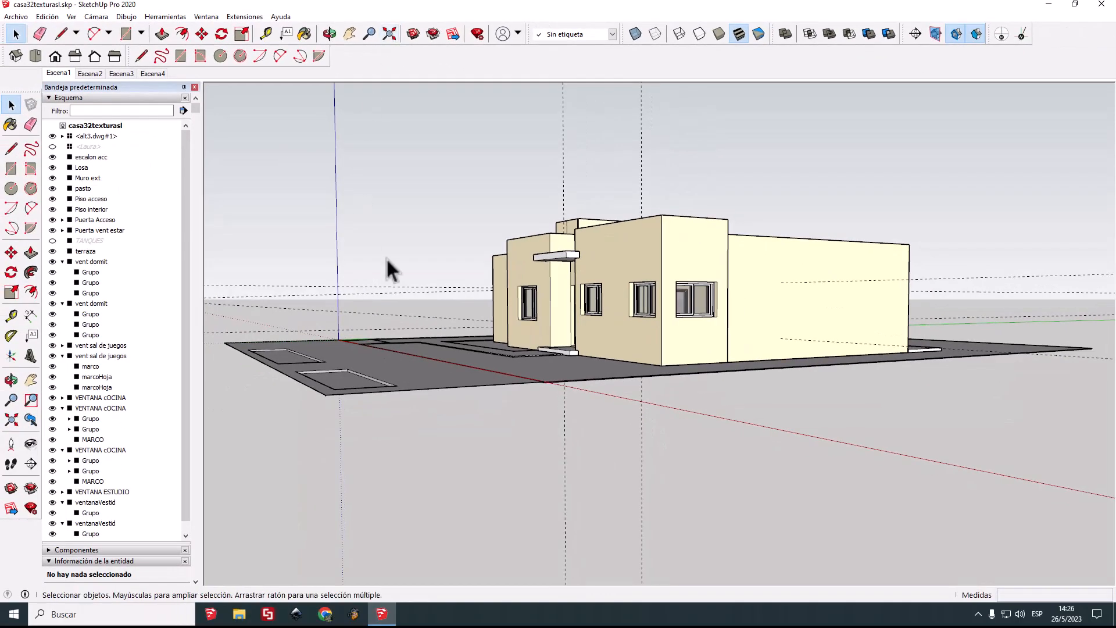
{"action": "key", "text": "o"}
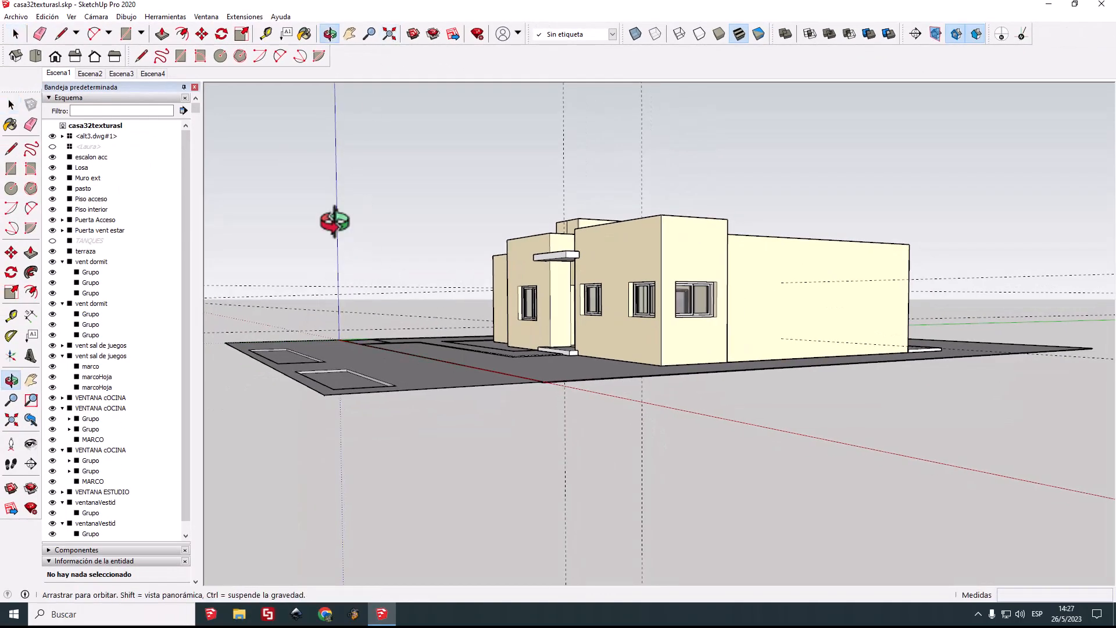
{"action": "left_click_drag", "start_coordinate": [332, 219], "coordinate": [385, 278]}
{"action": "key", "text": "space"}
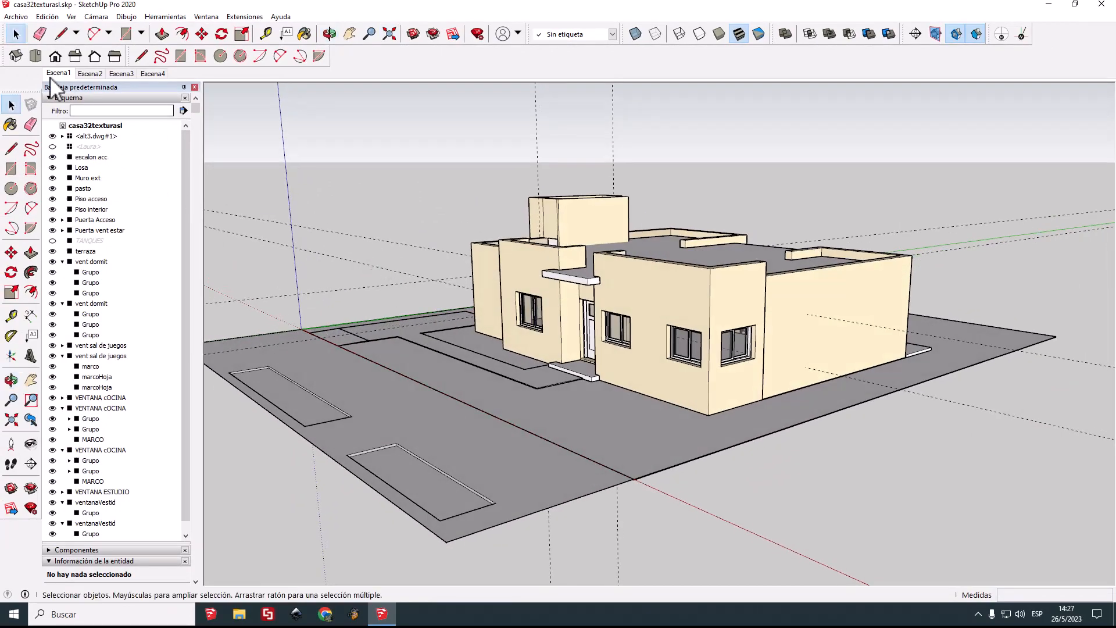
Step: Review the house from the saved views Escena1 and Escena2, returning to Escena1 and closing in on the front facade
{"action": "left_click", "coordinate": [65, 75]}
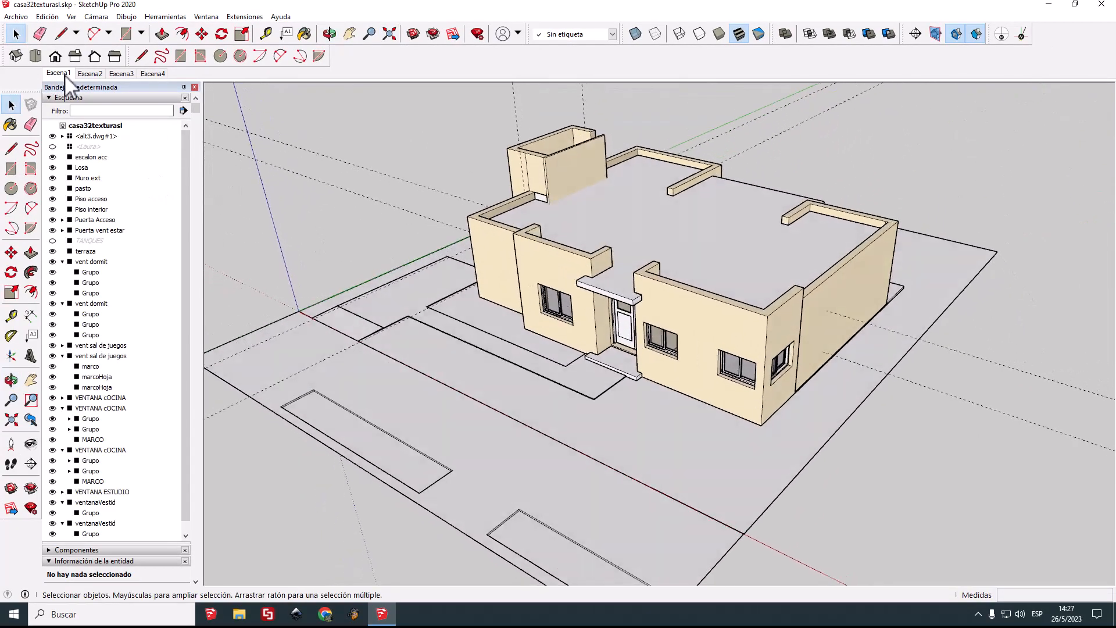
{"action": "left_click", "coordinate": [99, 74]}
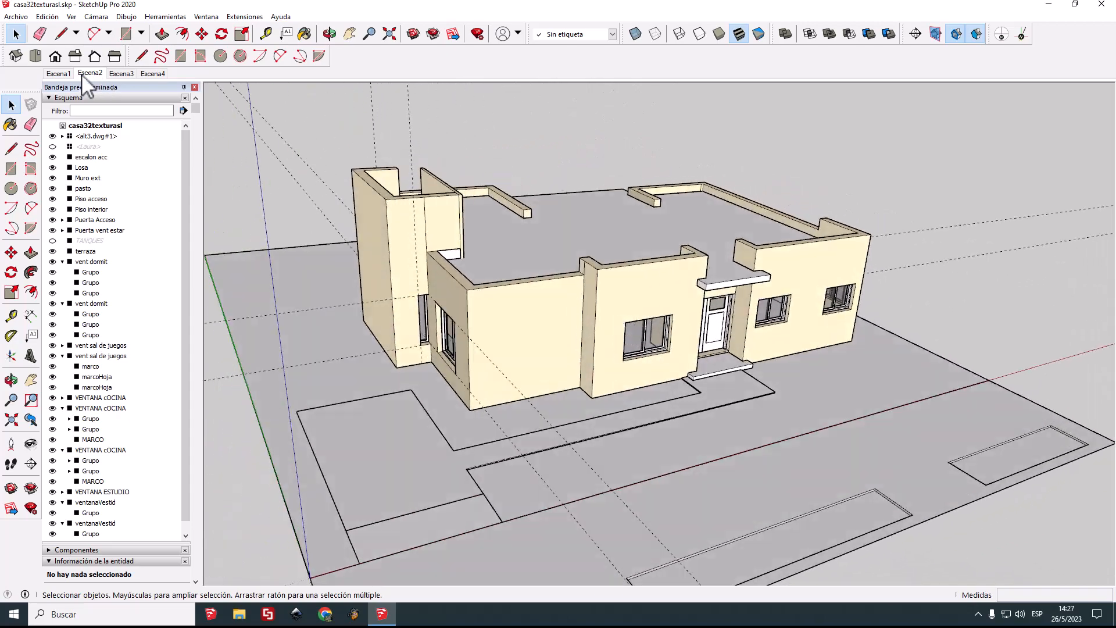
{"action": "left_click", "coordinate": [58, 74]}
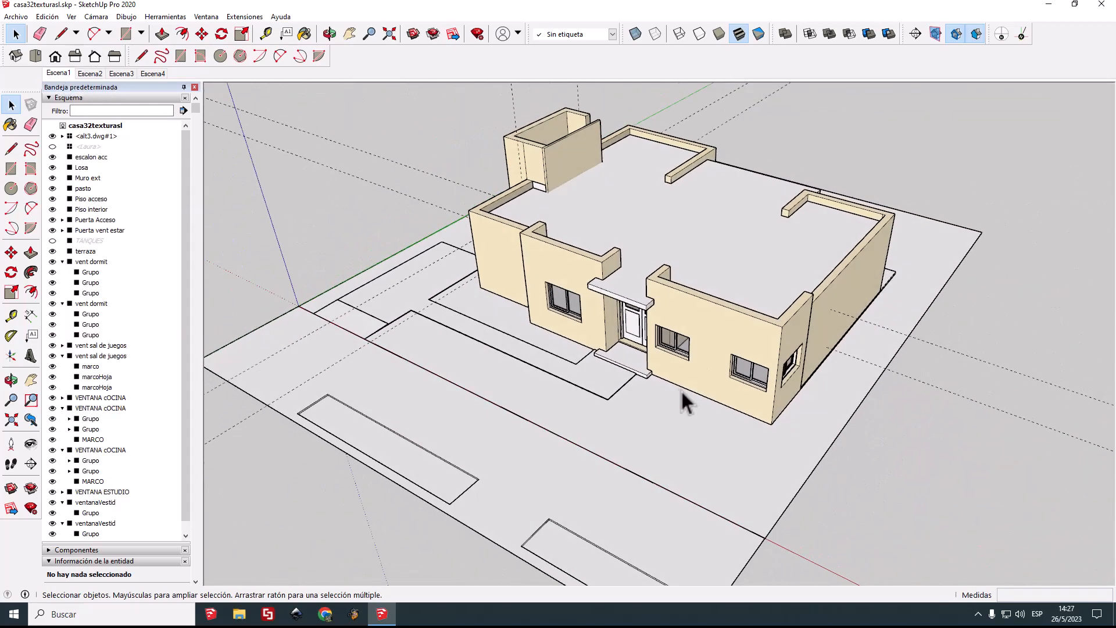
{"action": "scroll", "coordinate": [640, 377], "scroll_direction": "up", "scroll_amount": 3}
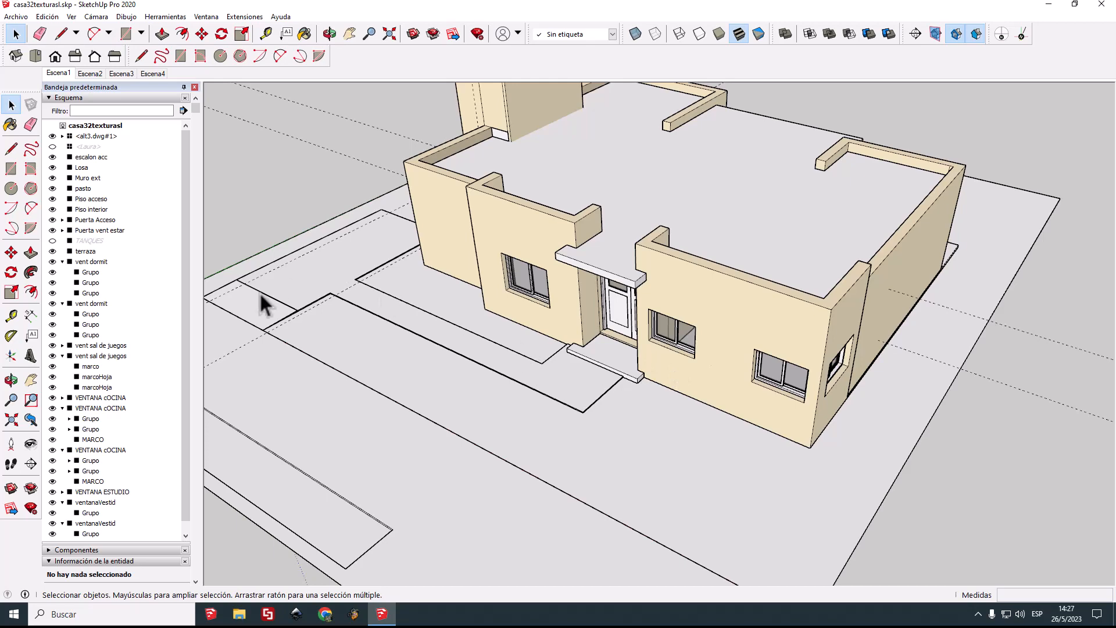
Step: Bring the material library into view and consult the croquisCla.png reference sketch for the cladding
{"action": "scroll", "coordinate": [156, 387], "scroll_direction": "down", "scroll_amount": 4}
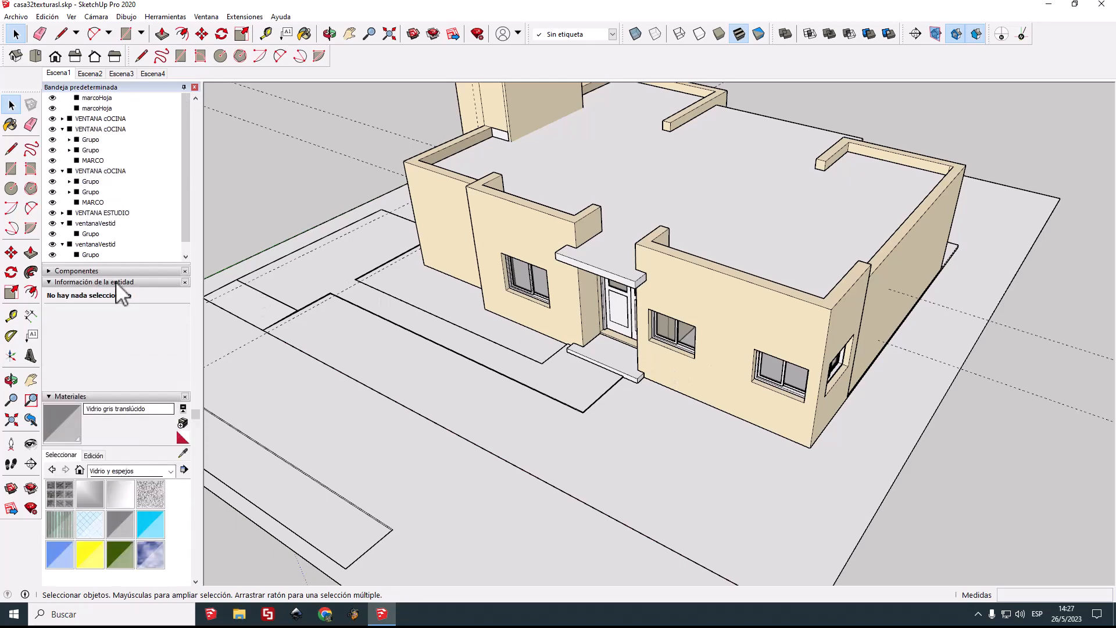
{"action": "scroll", "coordinate": [122, 298], "scroll_direction": "down", "scroll_amount": 2}
{"action": "scroll", "coordinate": [125, 301], "scroll_direction": "up", "scroll_amount": 1}
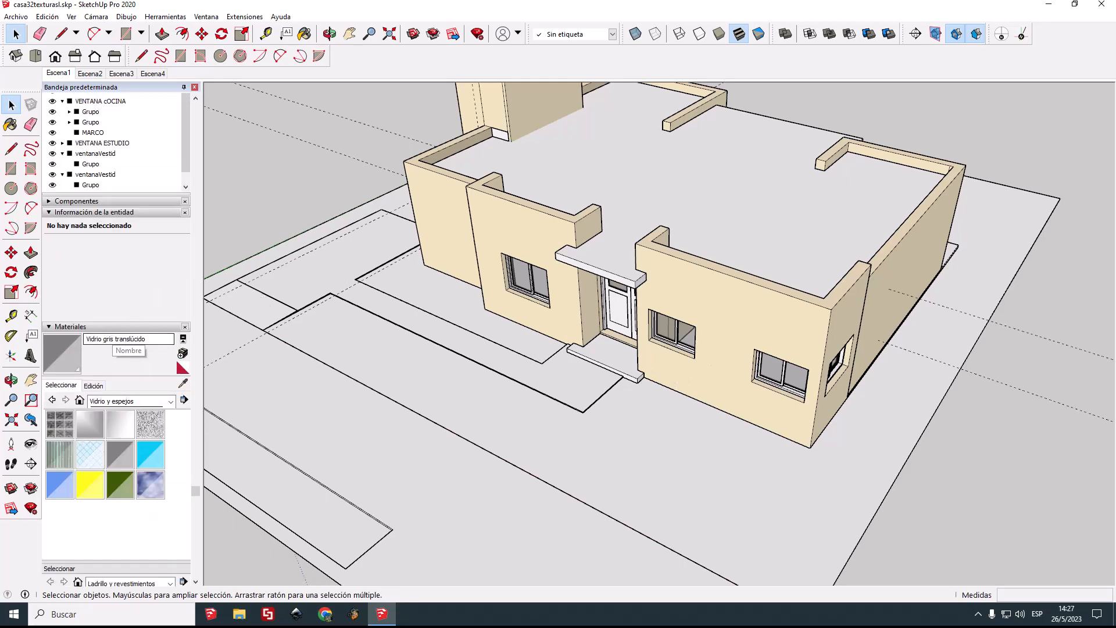
{"action": "left_click_drag", "start_coordinate": [332, 79], "coordinate": [379, 54]}
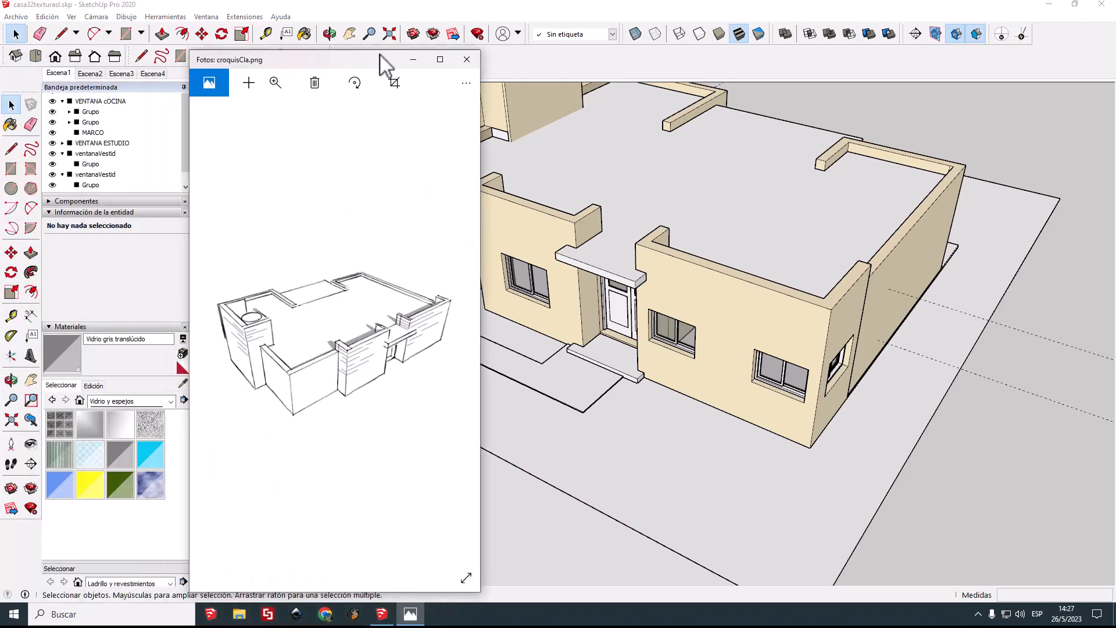
{"action": "key", "text": "alt+F4"}
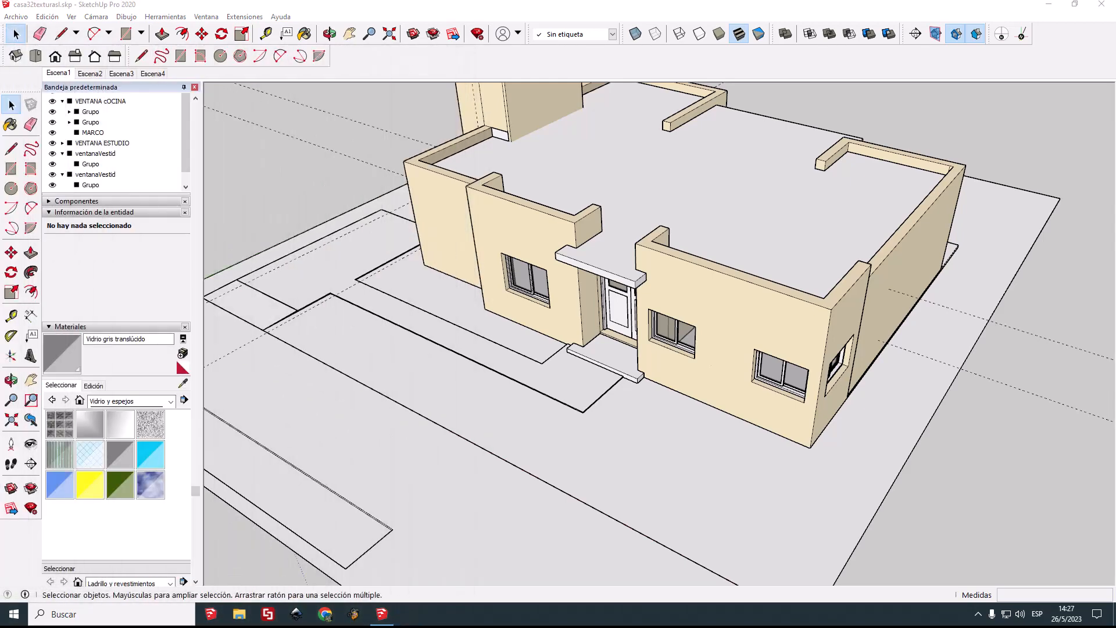
Step: Choose the light sandstone material Piedra arenisca de sillería clara from the Ladrillo y revestimientos collection for painting
{"action": "left_click", "coordinate": [171, 402]}
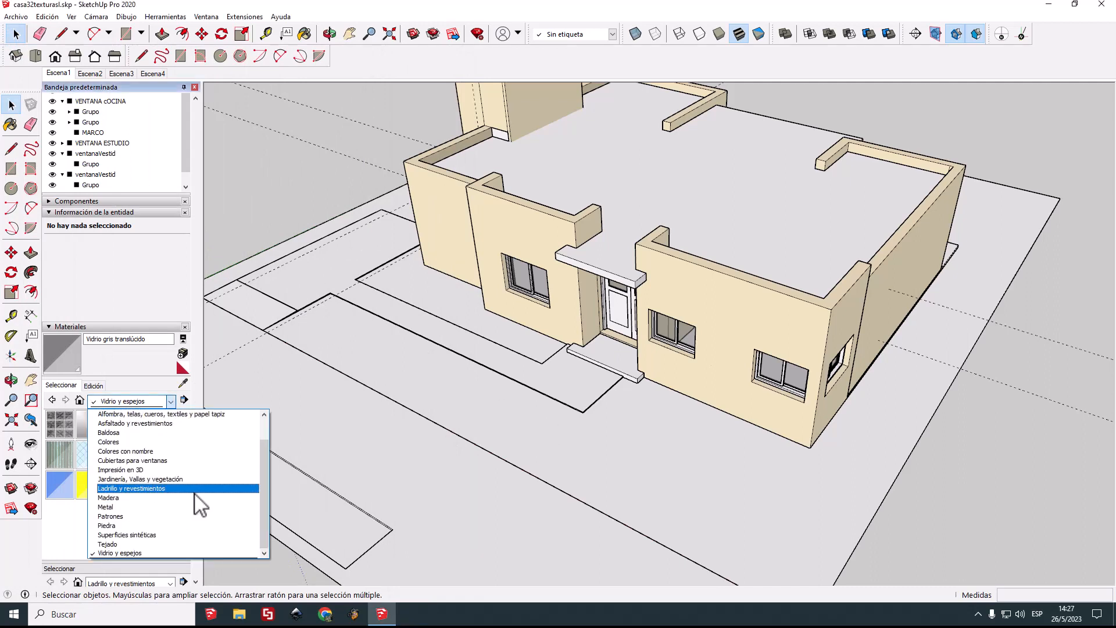
{"action": "left_click", "coordinate": [128, 488]}
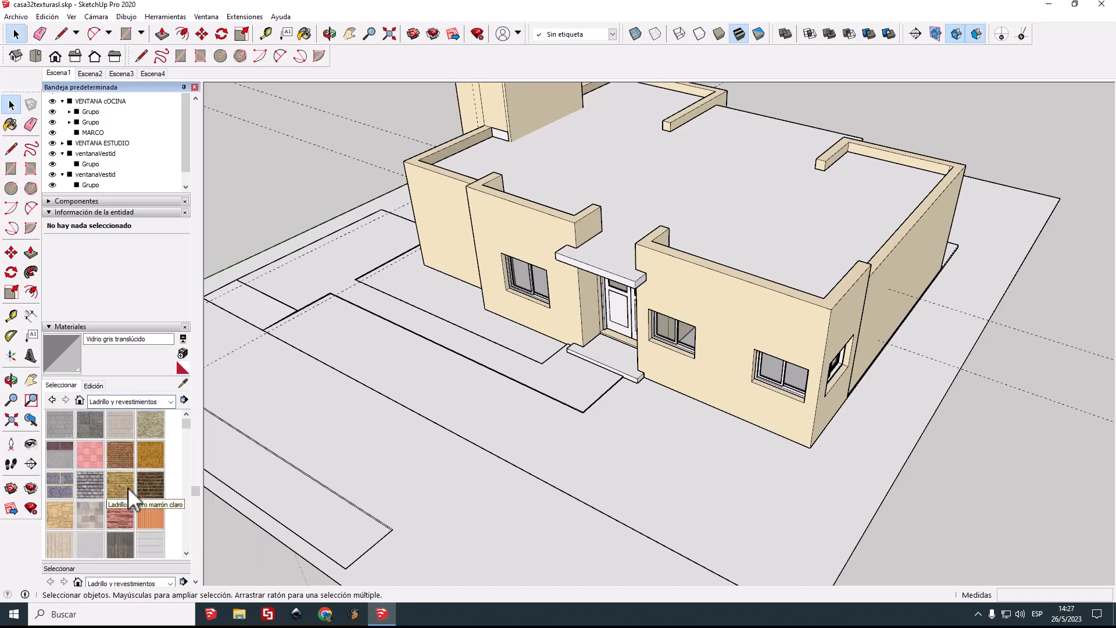
{"action": "scroll", "coordinate": [94, 473], "scroll_direction": "down", "scroll_amount": 3}
{"action": "scroll", "coordinate": [85, 515], "scroll_direction": "up", "scroll_amount": 5}
{"action": "scroll", "coordinate": [109, 432], "scroll_direction": "down", "scroll_amount": 3}
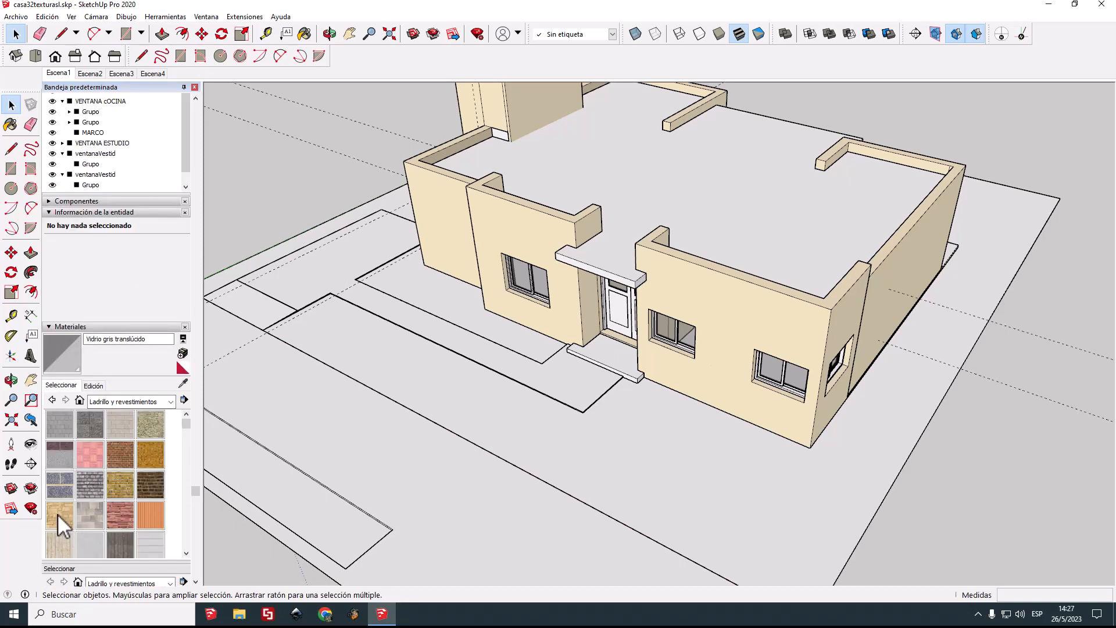
{"action": "left_click", "coordinate": [58, 517]}
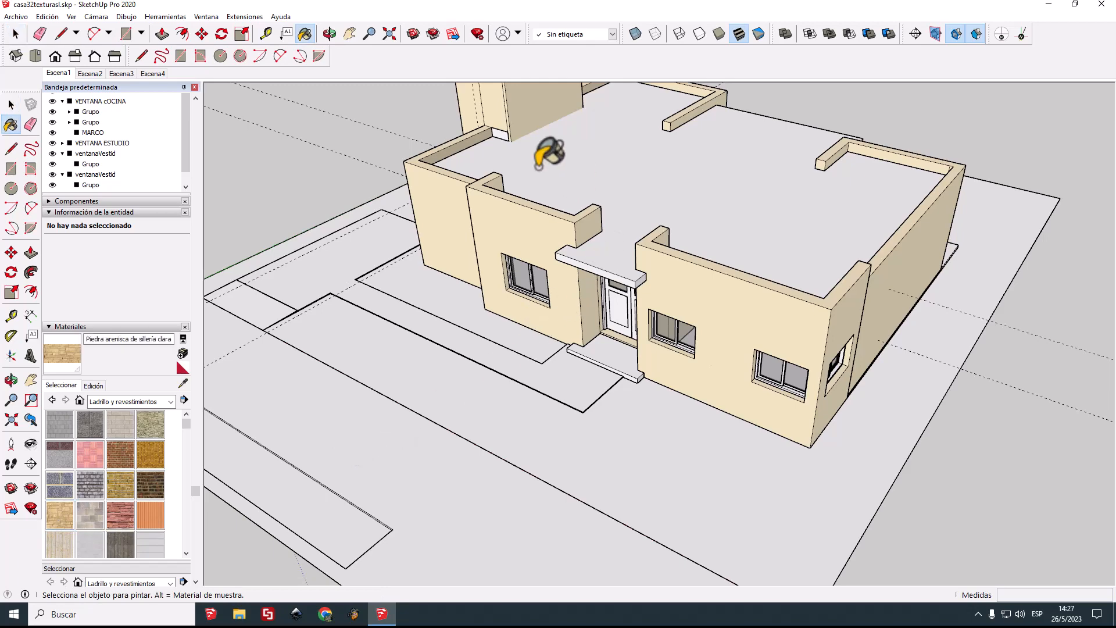
Step: Paint the front facade walls and the entrance return inside the exterior wall group with the light sandstone
{"action": "left_click", "coordinate": [11, 105]}
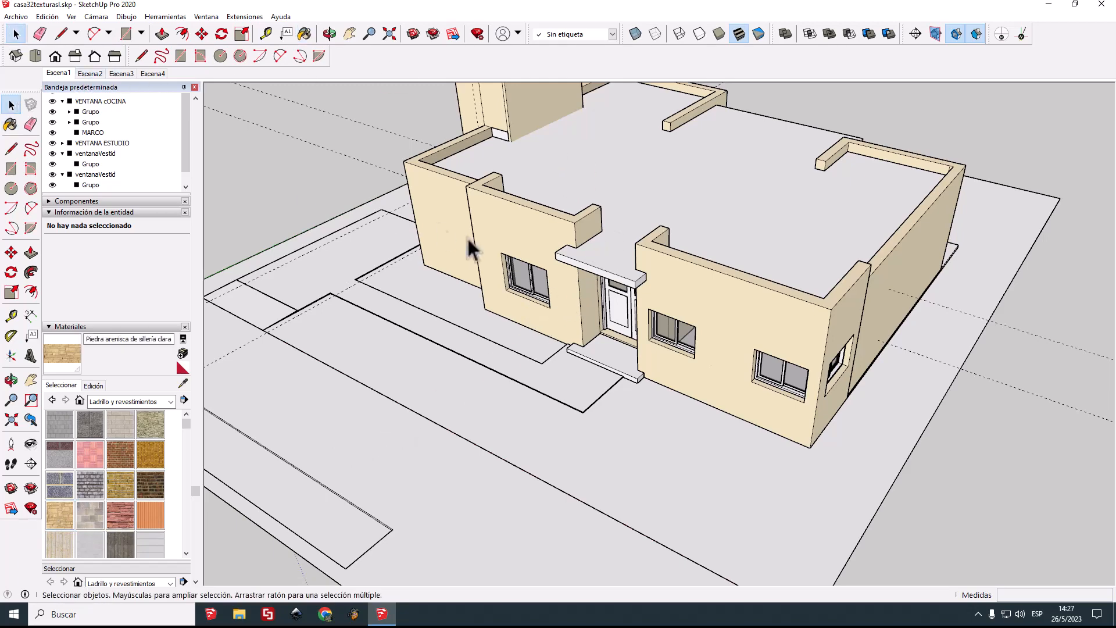
{"action": "double_click", "coordinate": [508, 222]}
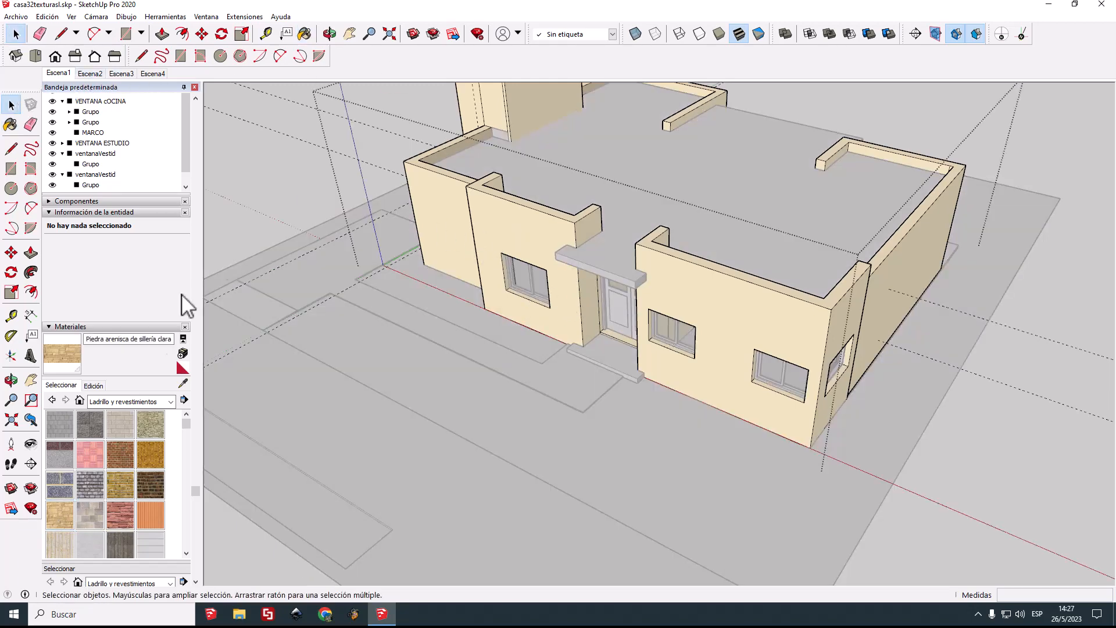
{"action": "left_click", "coordinate": [48, 353]}
{"action": "left_click", "coordinate": [498, 236]}
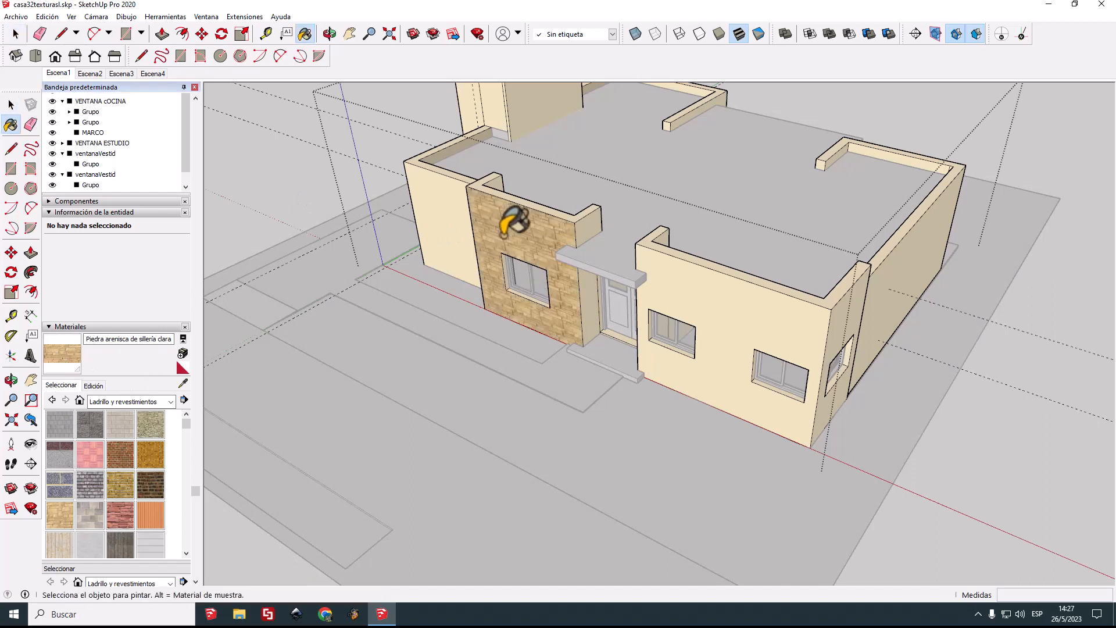
{"action": "left_click", "coordinate": [588, 222]}
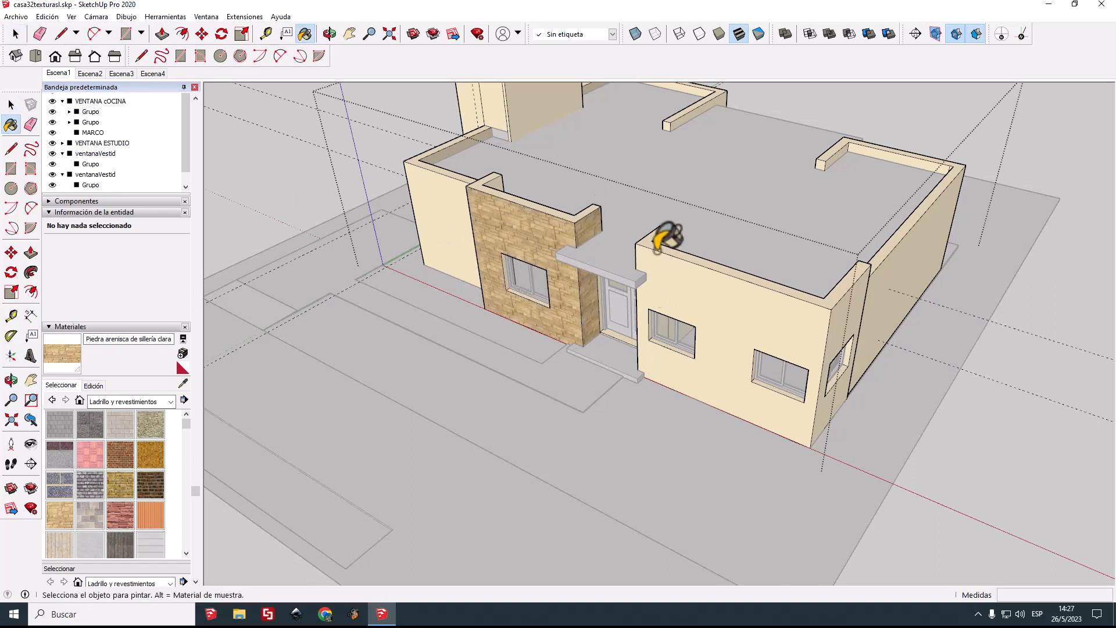
{"action": "left_click", "coordinate": [657, 258]}
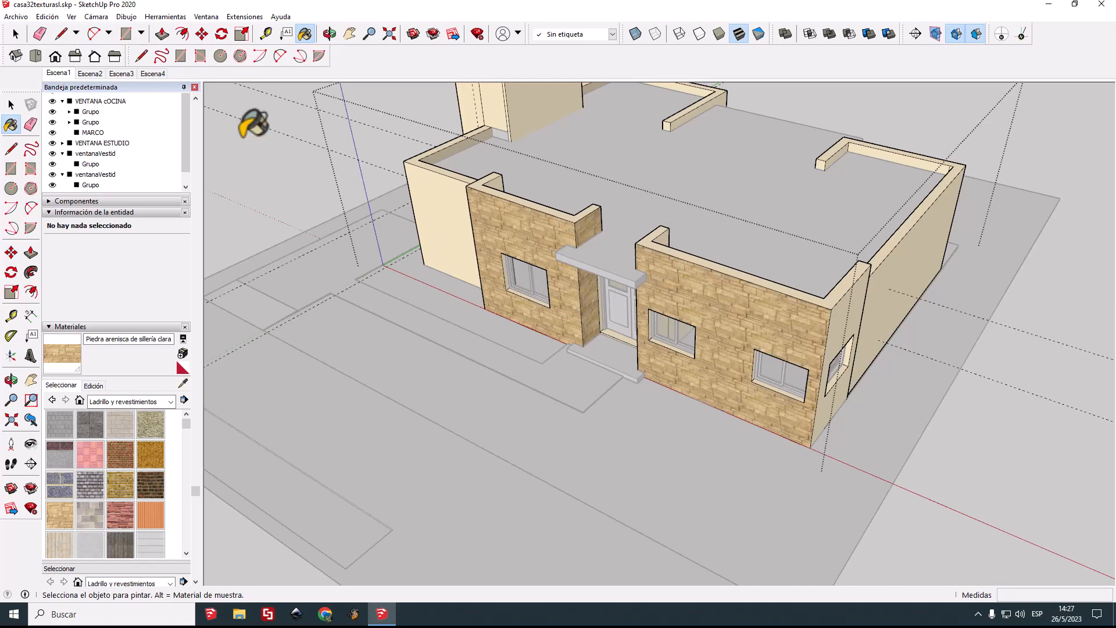
{"action": "left_click", "coordinate": [11, 104]}
{"action": "mouse_move", "coordinate": [406, 314]}
{"action": "middle_mouse_down"}
{"action": "mouse_move", "coordinate": [523, 357]}
{"action": "mouse_move", "coordinate": [507, 307]}
{"action": "mouse_move", "coordinate": [515, 250]}
{"action": "mouse_move", "coordinate": [499, 354]}
{"action": "middle_mouse_up"}
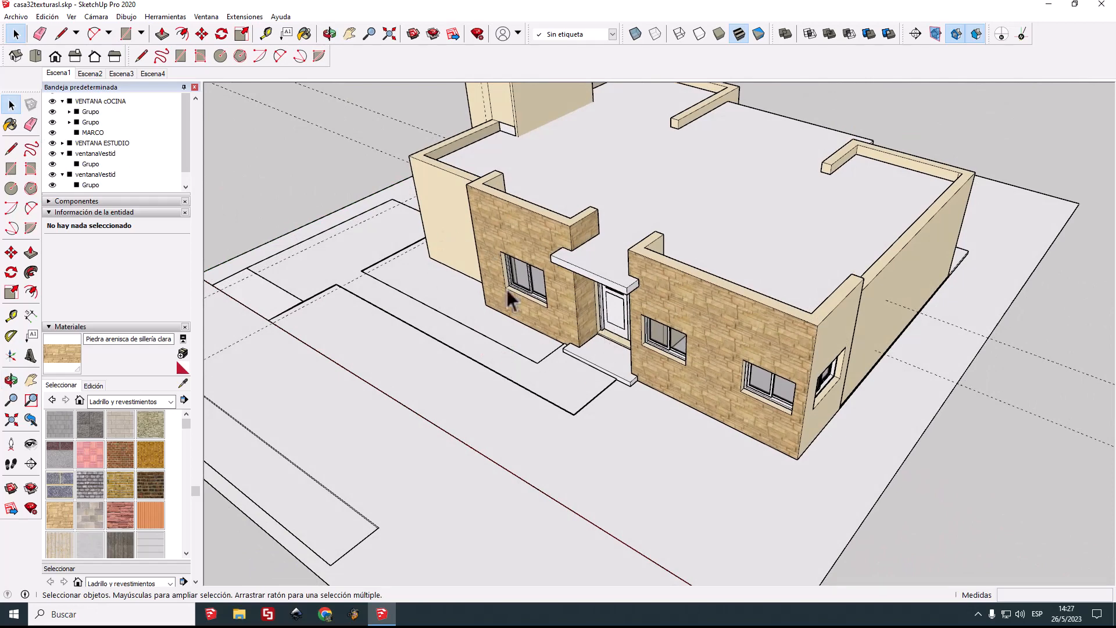
Step: Create a darker variant of the light sandstone as a new material named Material by lowering its colour brightness
{"action": "scroll", "coordinate": [492, 312], "scroll_direction": "up", "scroll_amount": 2}
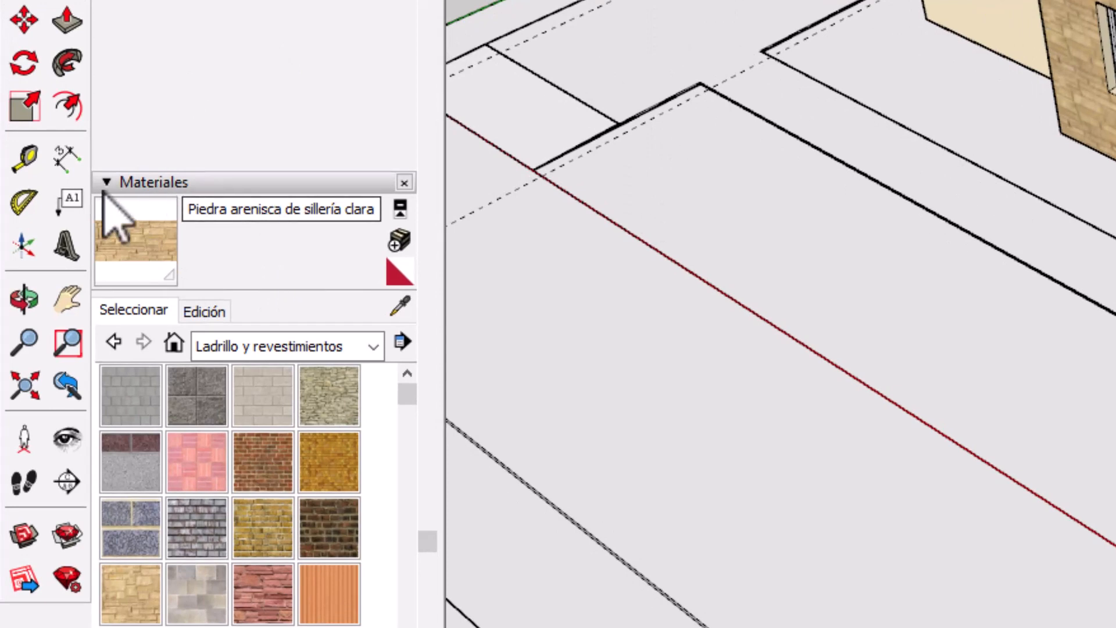
{"action": "left_click", "coordinate": [401, 246]}
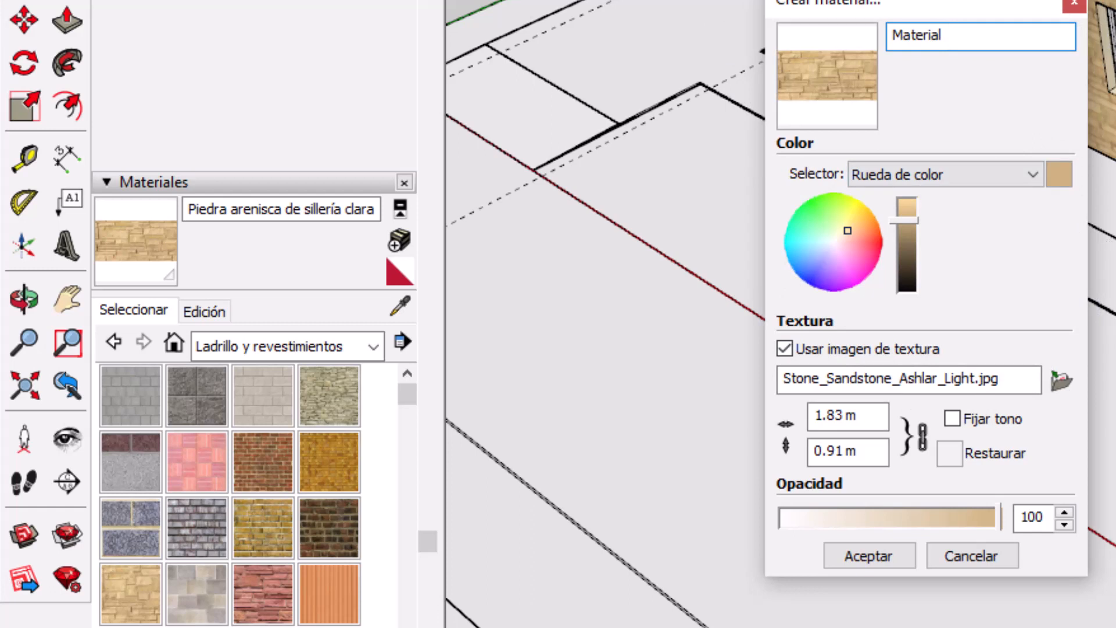
{"action": "left_click", "coordinate": [905, 256]}
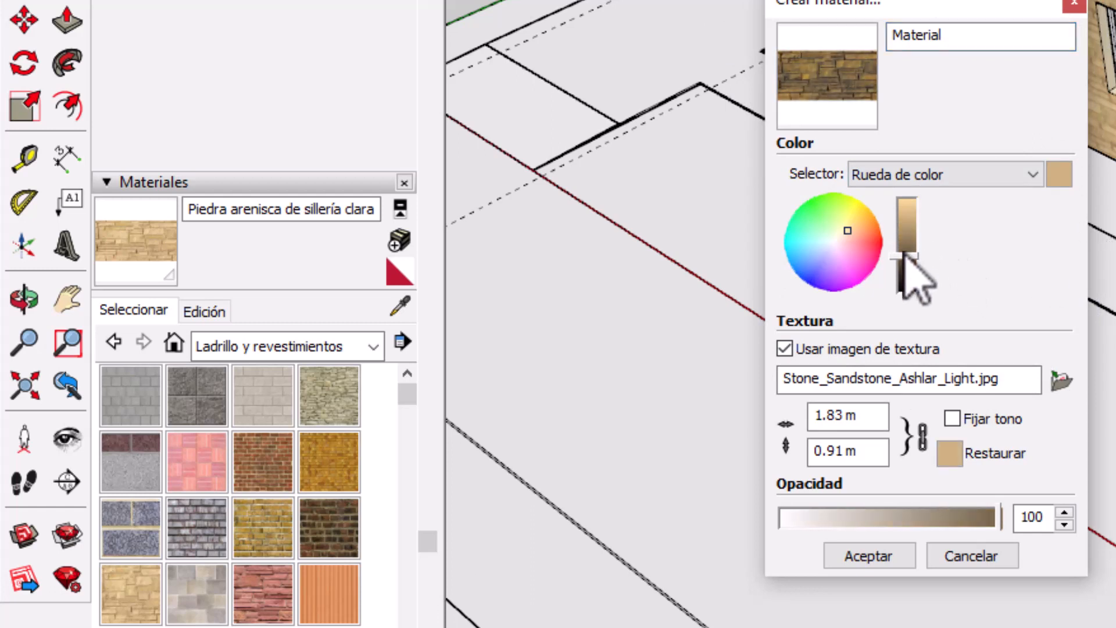
{"action": "left_click_drag", "start_coordinate": [906, 256], "coordinate": [909, 245]}
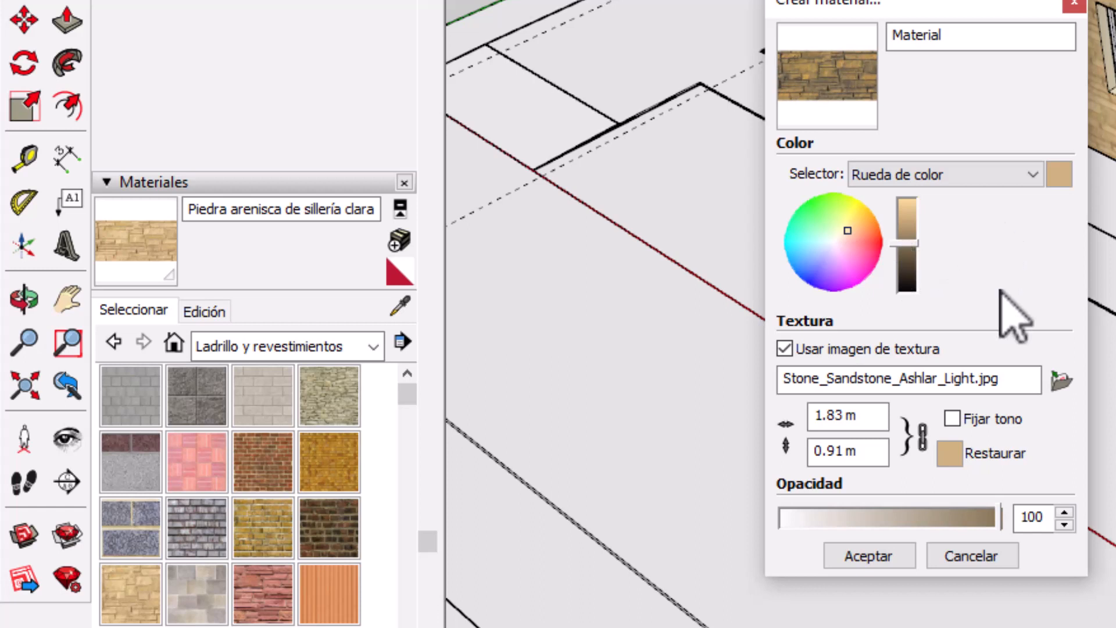
{"action": "left_click", "coordinate": [869, 556]}
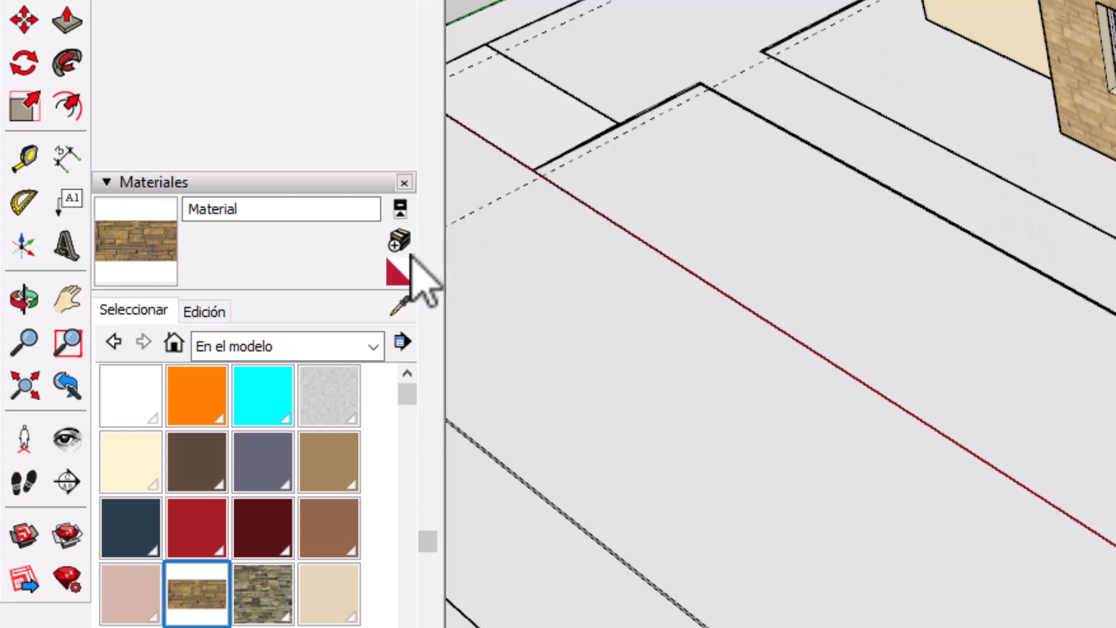
Step: Create the material Material1pIEDRA using 90_stacked slabs walls stone texture-seamless.jpg from the 000-Texturas desktop folder as its texture
{"action": "left_click", "coordinate": [399, 239]}
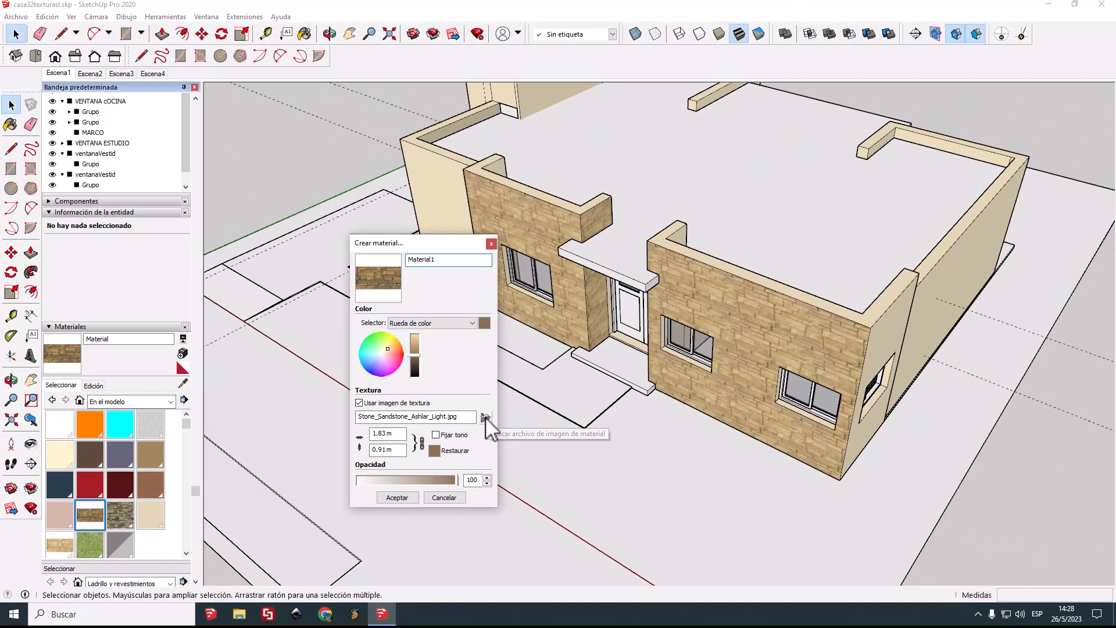
{"action": "left_click", "coordinate": [486, 417]}
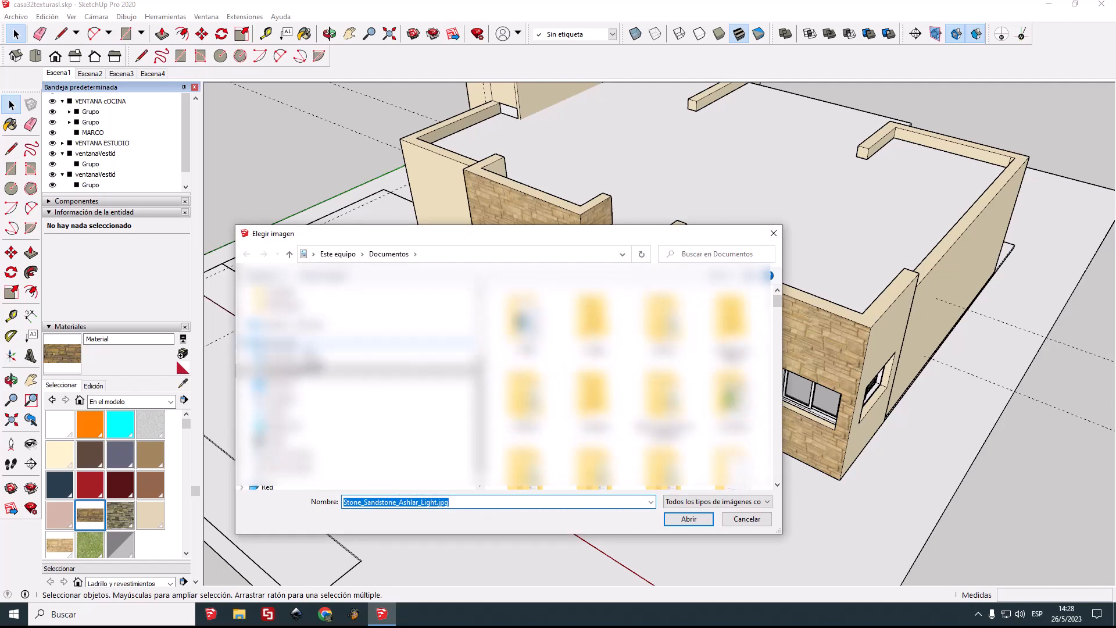
{"action": "left_click", "coordinate": [288, 385]}
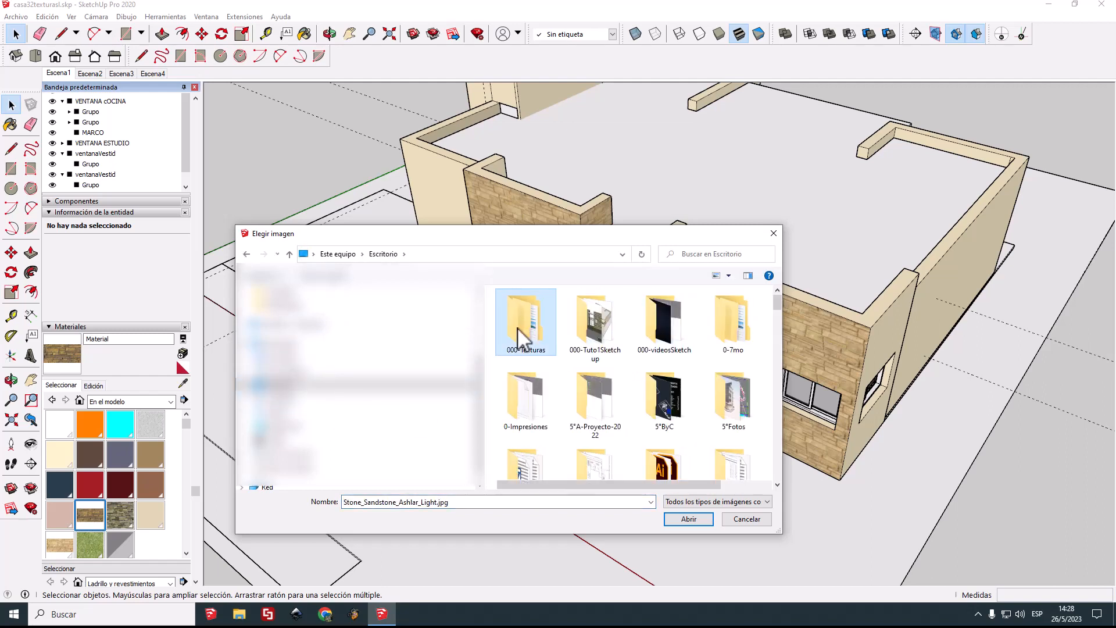
{"action": "double_click", "coordinate": [518, 327]}
{"action": "double_click", "coordinate": [546, 321]}
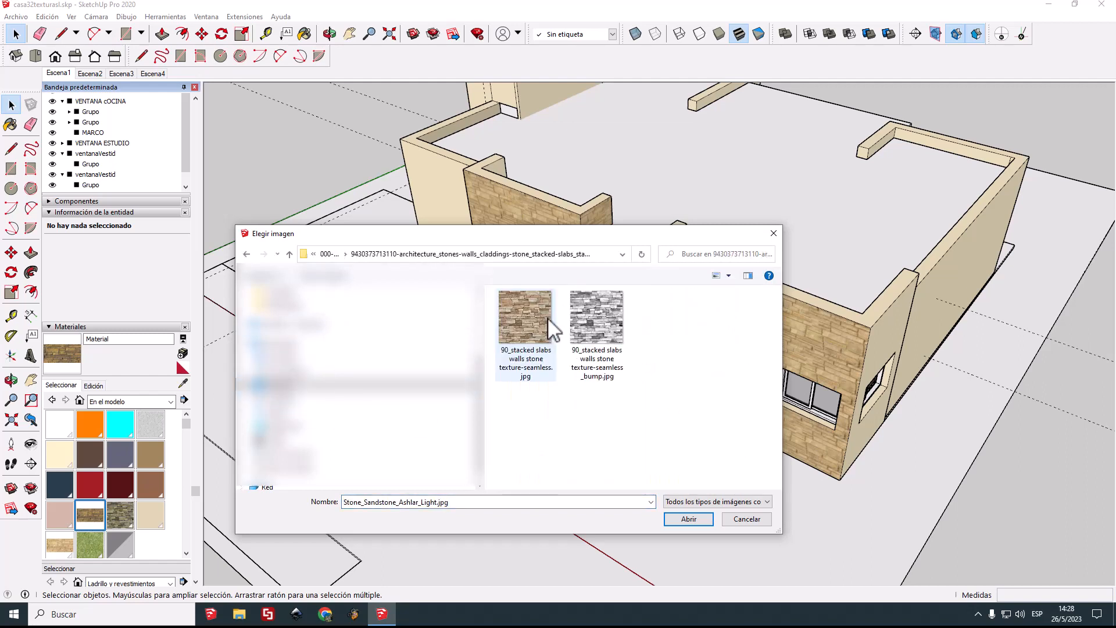
{"action": "left_click", "coordinate": [528, 323]}
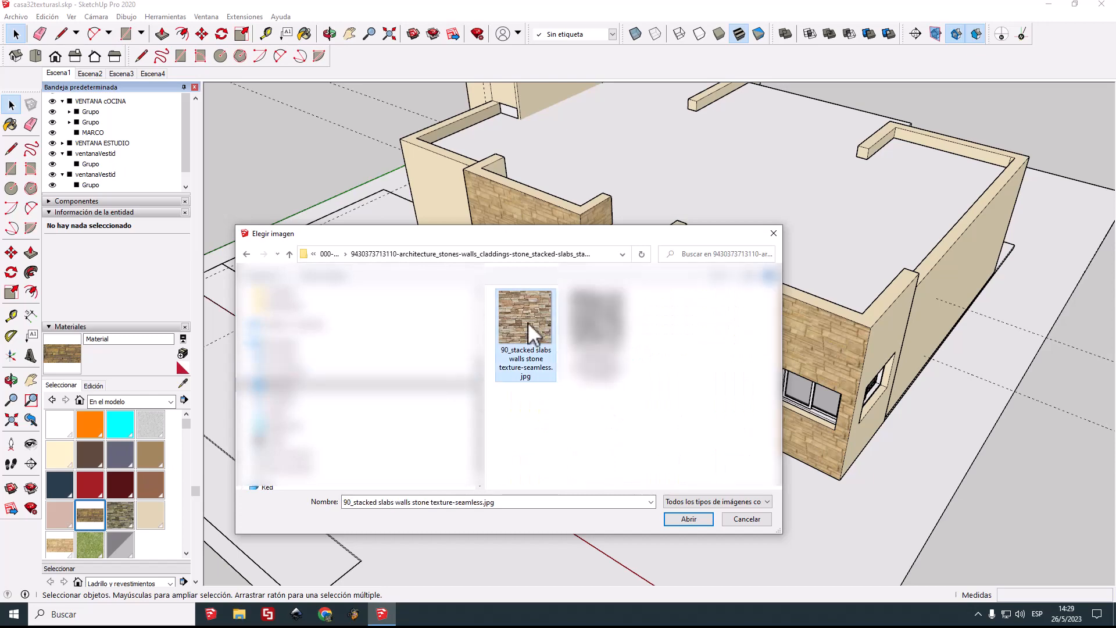
{"action": "left_click", "coordinate": [689, 519]}
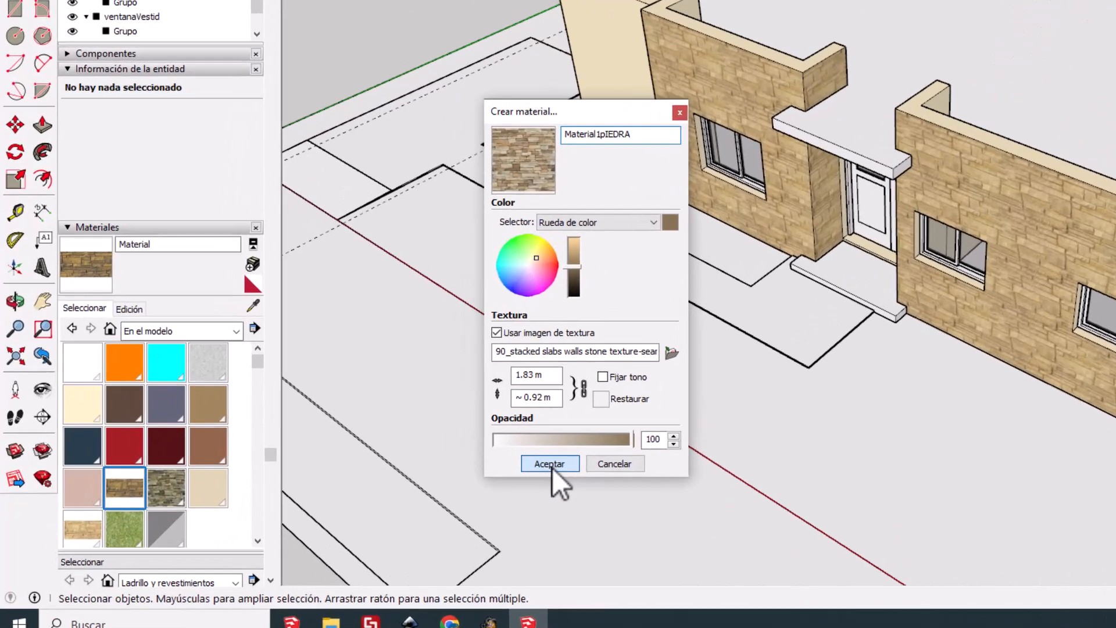
{"action": "left_click", "coordinate": [550, 463]}
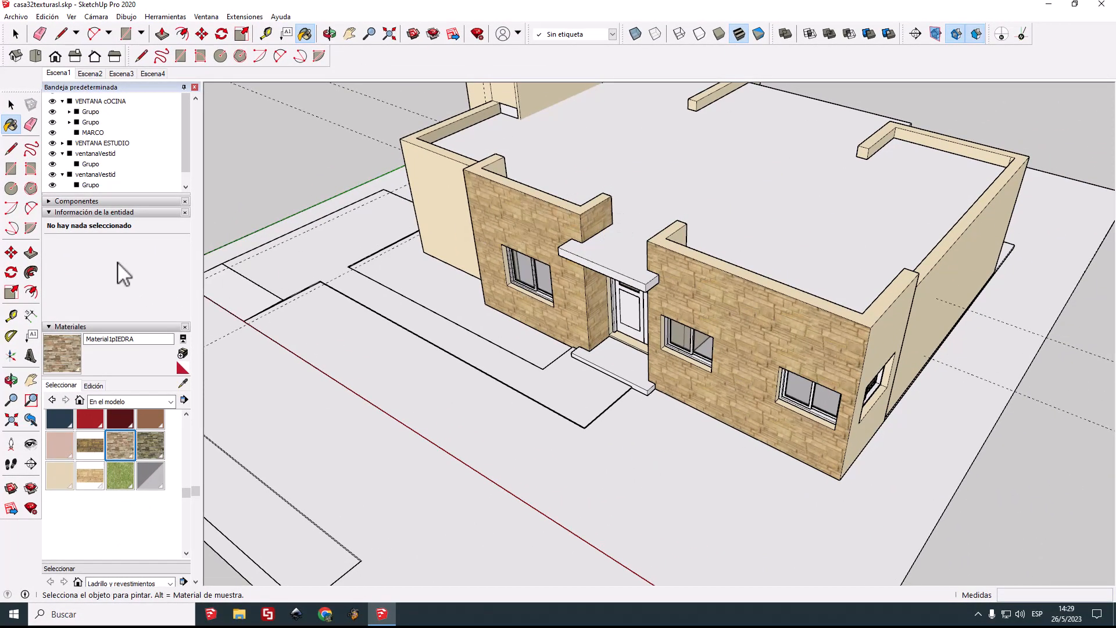
Step: Edit the exterior wall group and paint the left facade section and its return beside the entrance with Material1pIEDRA
{"action": "left_click", "coordinate": [12, 105]}
{"action": "double_click", "coordinate": [526, 314]}
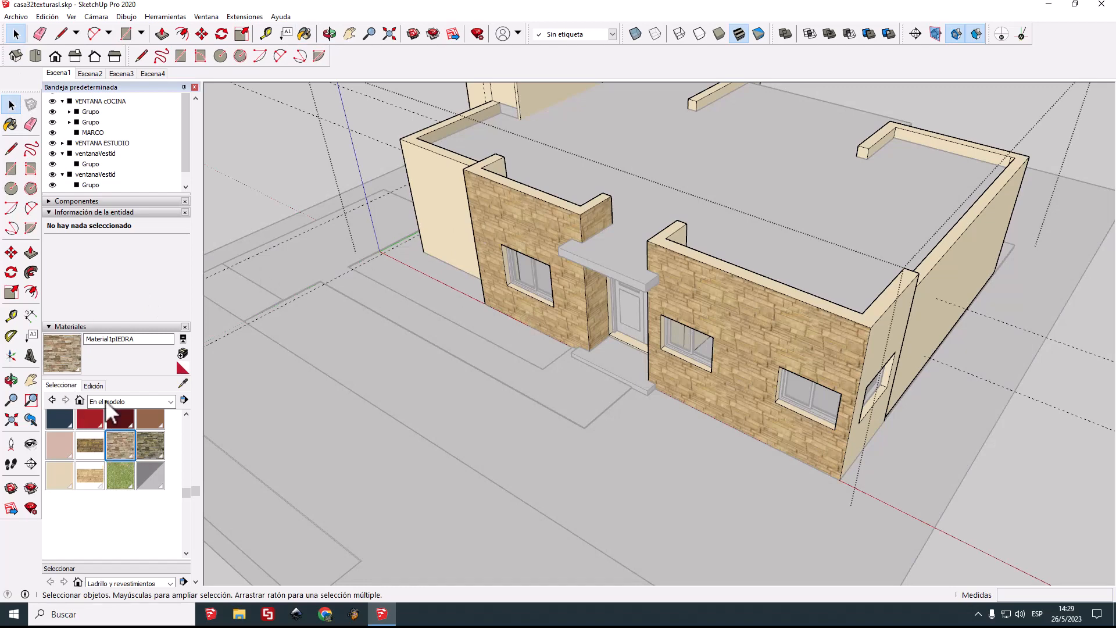
{"action": "key", "text": "b"}
{"action": "scroll", "coordinate": [573, 287], "scroll_direction": "up", "scroll_amount": 3}
{"action": "left_click", "coordinate": [570, 297]}
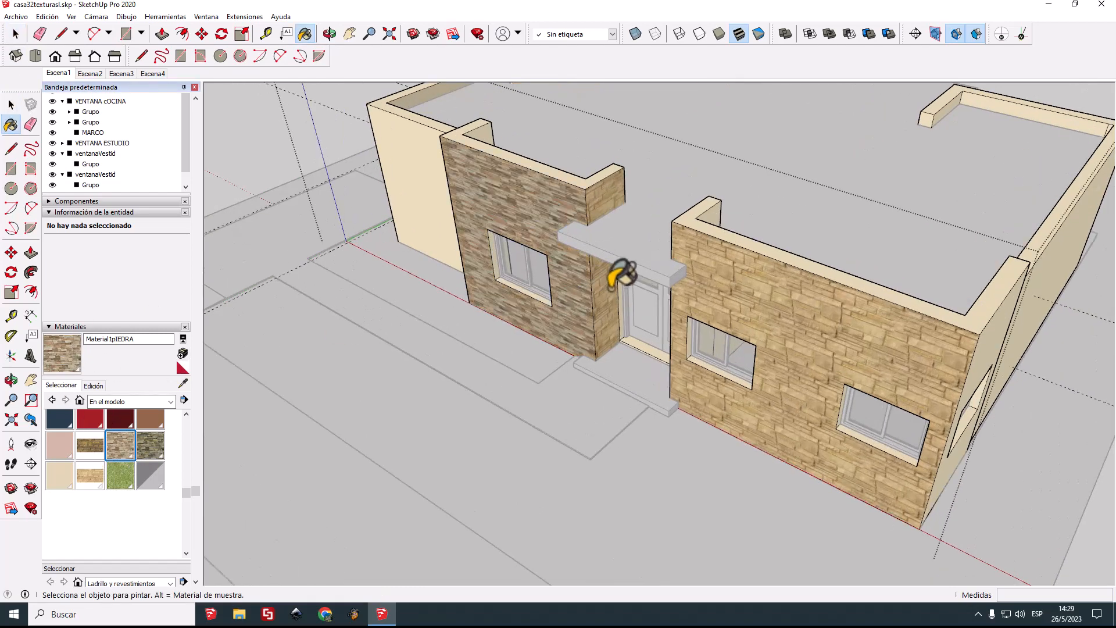
{"action": "scroll", "coordinate": [616, 279], "scroll_direction": "up", "scroll_amount": 1}
{"action": "left_click", "coordinate": [610, 284]}
Step: Paint the left front window's reveal and the adjoining door jamb with the stacked-slab stone
{"action": "scroll", "coordinate": [515, 282], "scroll_direction": "up", "scroll_amount": 3}
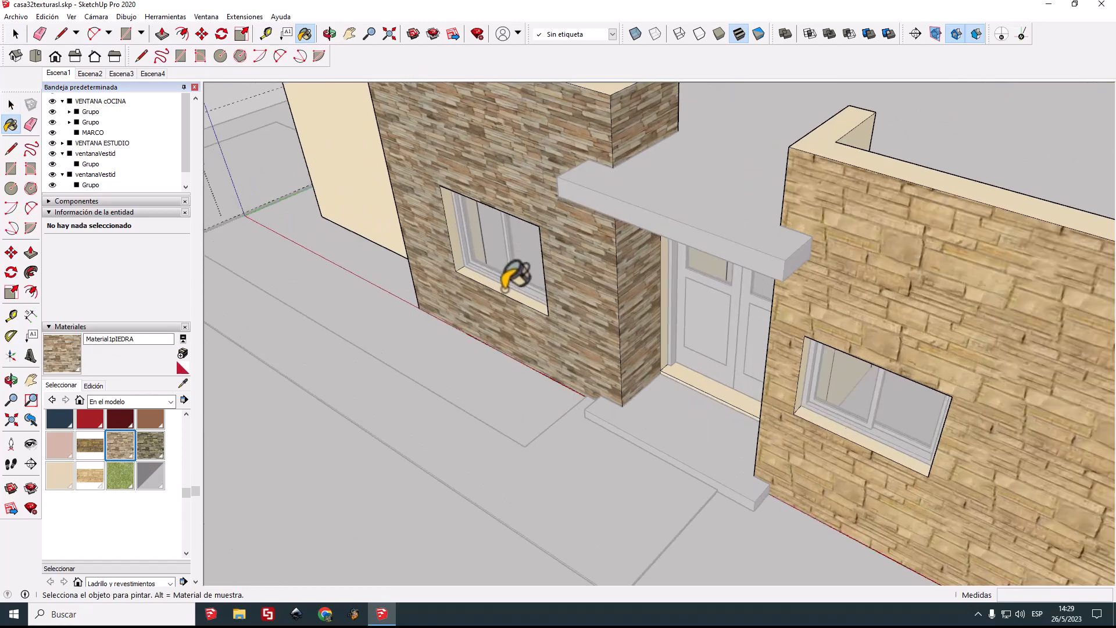
{"action": "left_click", "coordinate": [505, 289]}
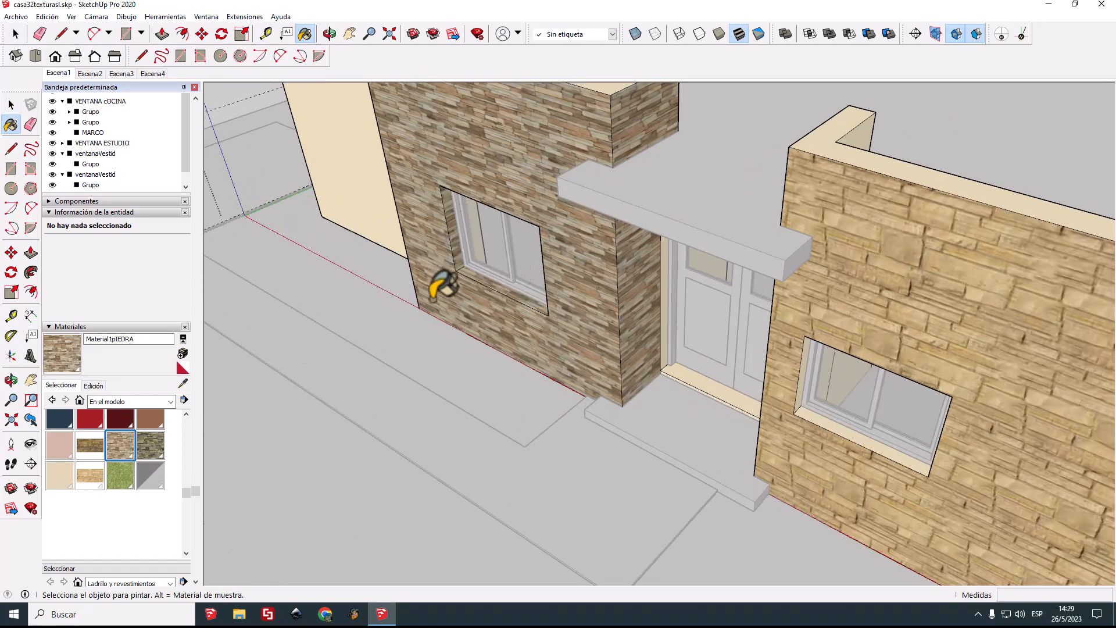
{"action": "middle_click_drag", "start_coordinate": [686, 393], "coordinate": [597, 398]}
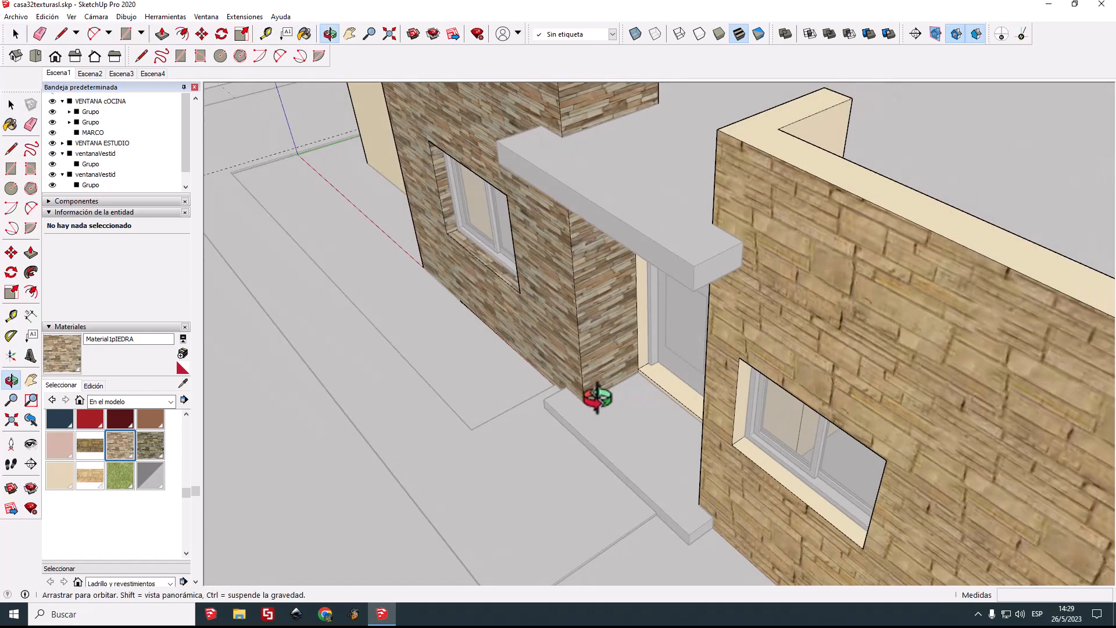
{"action": "left_click", "coordinate": [644, 332]}
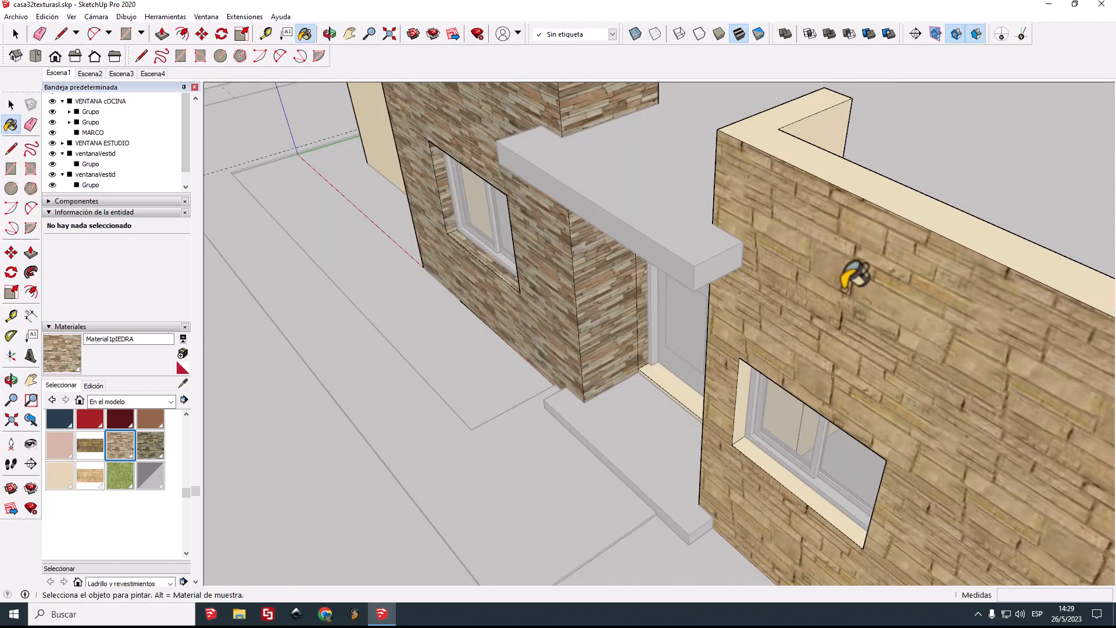
Step: Paint the right facade section, its window reveal, its entrance return and the left section's outer edge with the stacked-slab stone
{"action": "left_click", "coordinate": [850, 284]}
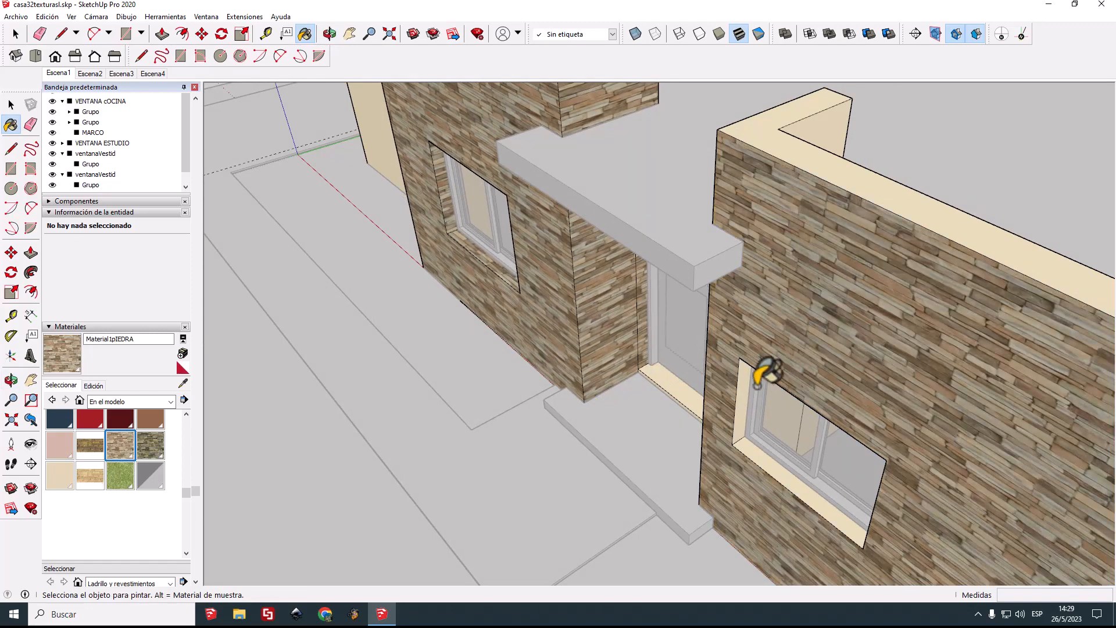
{"action": "left_click", "coordinate": [760, 452]}
{"action": "scroll", "coordinate": [760, 453], "scroll_direction": "down", "scroll_amount": 4}
{"action": "middle_click_drag", "start_coordinate": [835, 480], "coordinate": [1024, 373]}
{"action": "scroll", "coordinate": [889, 249], "scroll_direction": "up", "scroll_amount": 3}
{"action": "left_click", "coordinate": [881, 256]}
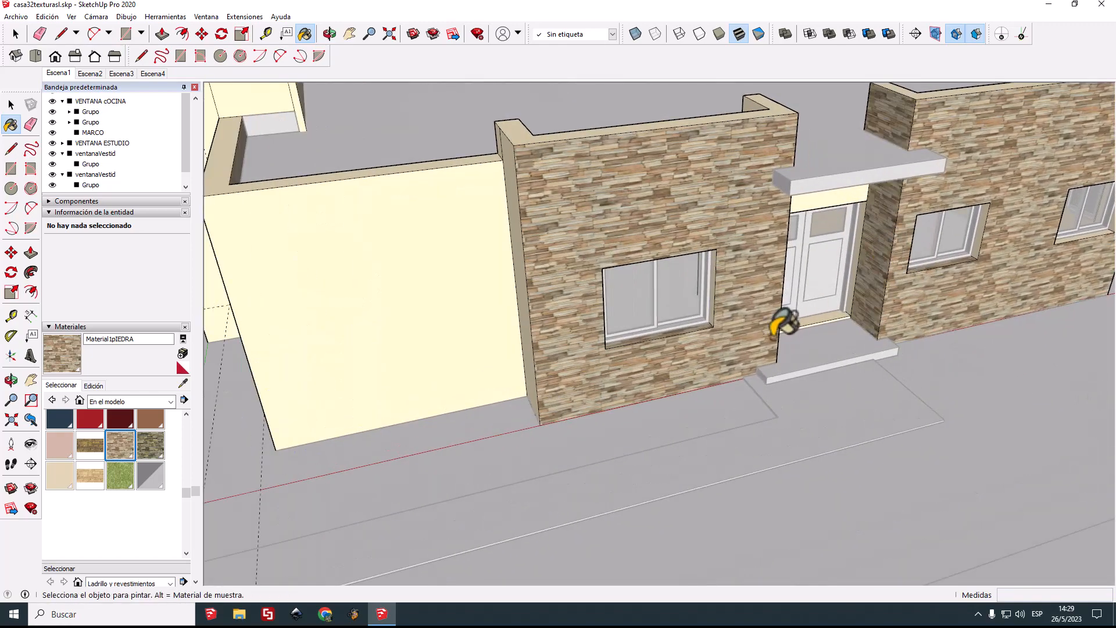
{"action": "mouse_move", "coordinate": [573, 380]}
{"action": "middle_mouse_down"}
{"action": "mouse_move", "coordinate": [578, 392]}
{"action": "mouse_move", "coordinate": [603, 319]}
{"action": "middle_mouse_up"}
{"action": "left_click", "coordinate": [607, 301]}
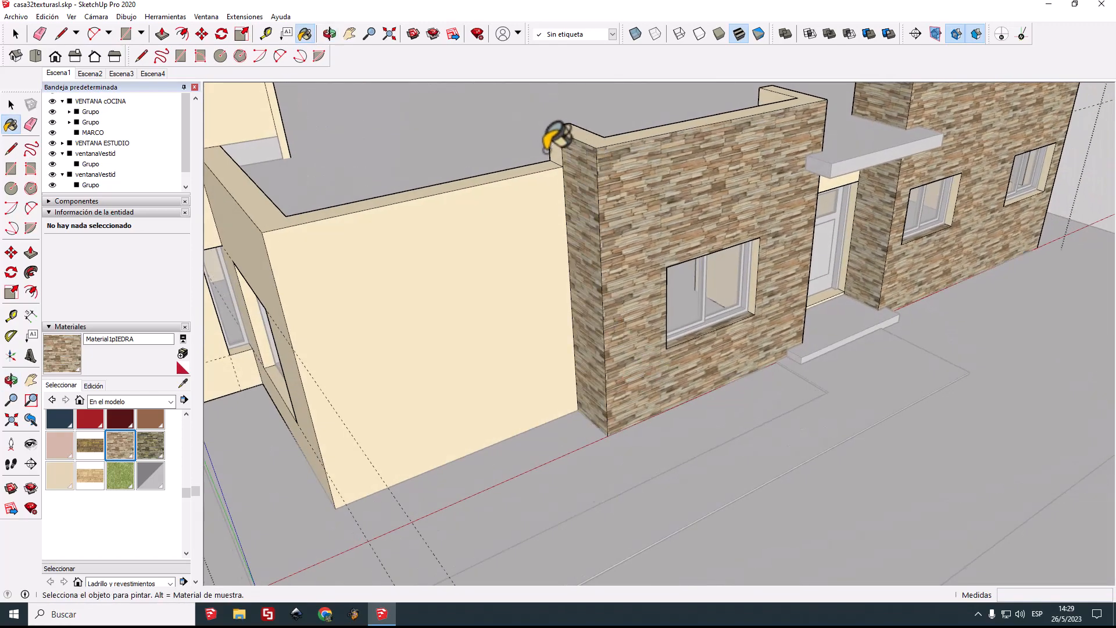
Step: Paint the front and adjoining upper faces of the tall side volume with the stacked-slab stone
{"action": "middle_click_drag", "start_coordinate": [577, 142], "coordinate": [794, 165]}
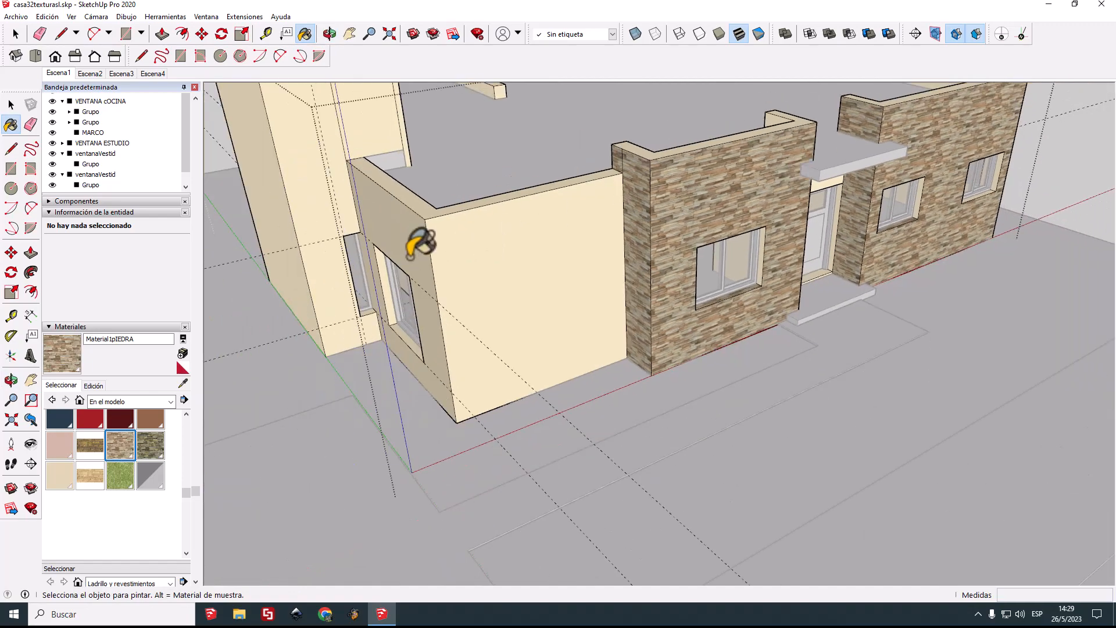
{"action": "mouse_move", "coordinate": [419, 249]}
{"action": "middle_mouse_down"}
{"action": "mouse_move", "coordinate": [488, 269]}
{"action": "mouse_move", "coordinate": [469, 281]}
{"action": "middle_mouse_up"}
{"action": "left_click", "coordinate": [381, 172]}
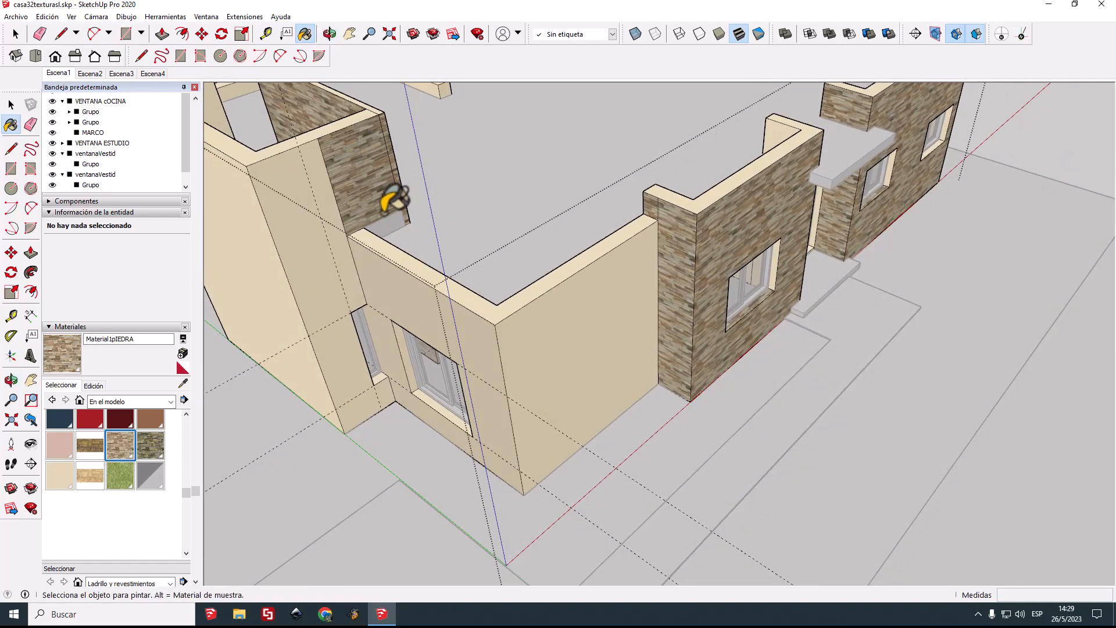
{"action": "left_click", "coordinate": [308, 155]}
{"action": "mouse_move", "coordinate": [371, 360]}
{"action": "middle_mouse_down"}
{"action": "mouse_move", "coordinate": [351, 340]}
{"action": "mouse_move", "coordinate": [443, 287]}
{"action": "middle_mouse_up"}
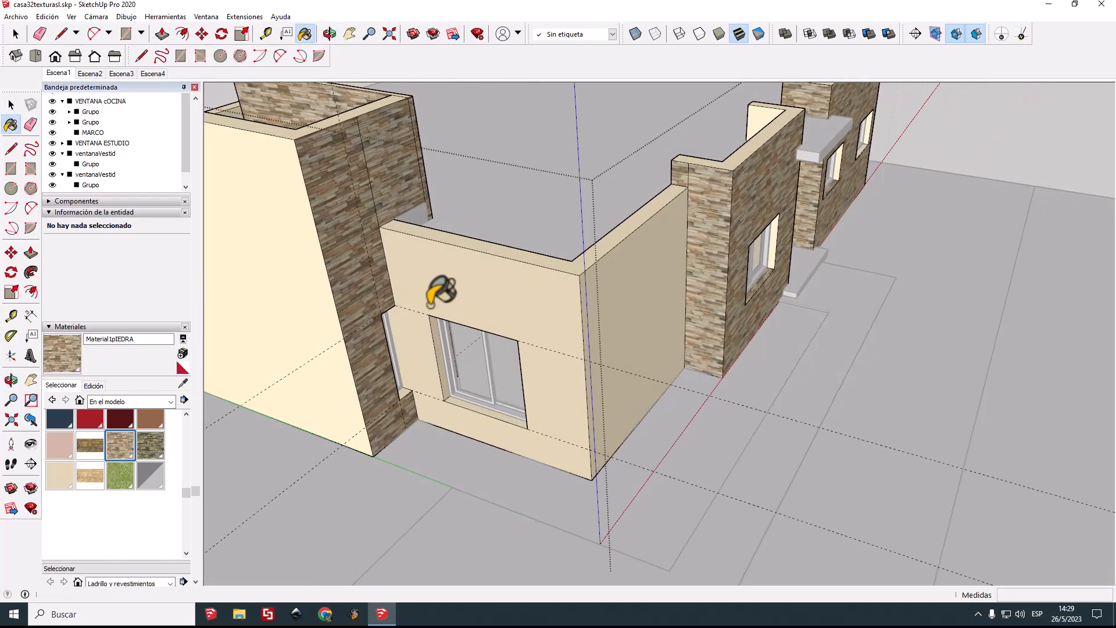
Step: Hide the roof slab Losa to expose the walls inside the house
{"action": "mouse_move", "coordinate": [411, 374]}
{"action": "middle_mouse_down"}
{"action": "mouse_move", "coordinate": [301, 348]}
{"action": "mouse_move", "coordinate": [372, 220]}
{"action": "mouse_move", "coordinate": [367, 242]}
{"action": "mouse_move", "coordinate": [270, 331]}
{"action": "mouse_move", "coordinate": [281, 329]}
{"action": "middle_mouse_up"}
{"action": "scroll", "coordinate": [393, 236], "scroll_direction": "down", "scroll_amount": 3}
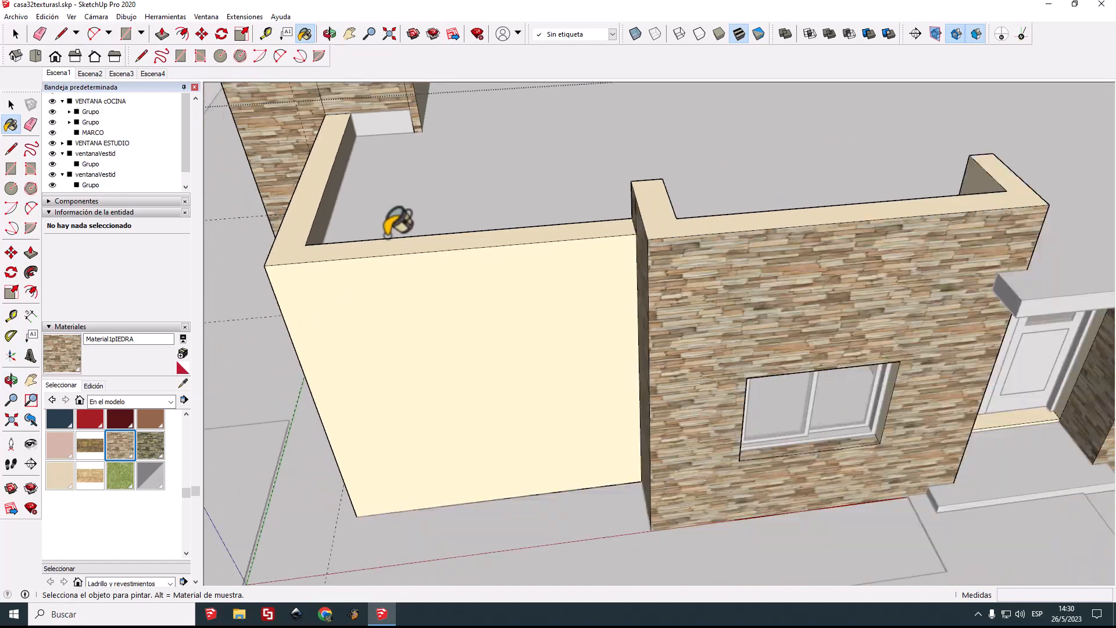
{"action": "middle_click_drag", "start_coordinate": [393, 236], "coordinate": [471, 290]}
{"action": "scroll", "coordinate": [132, 160], "scroll_direction": "up", "scroll_amount": 8}
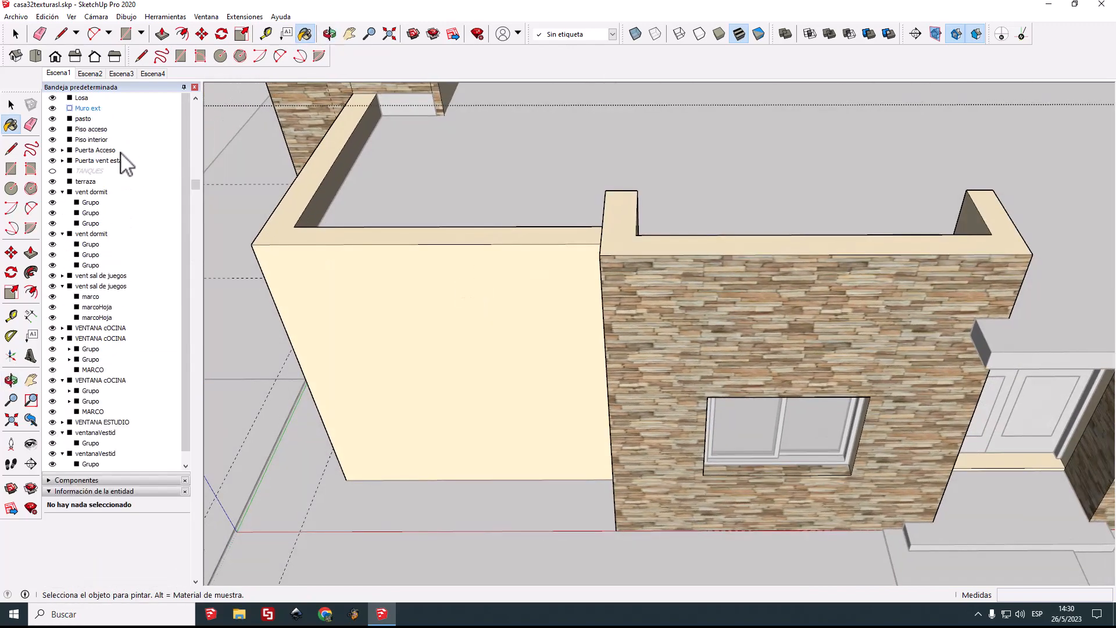
{"action": "left_click", "coordinate": [53, 98]}
Step: Paint the tall volume's rear faces above, beside and below the narrow window with the stacked-slab stone
{"action": "mouse_move", "coordinate": [401, 142]}
{"action": "middle_mouse_down"}
{"action": "mouse_move", "coordinate": [444, 179]}
{"action": "mouse_move", "coordinate": [428, 92]}
{"action": "mouse_move", "coordinate": [436, 146]}
{"action": "mouse_move", "coordinate": [481, 127]}
{"action": "mouse_move", "coordinate": [461, 215]}
{"action": "mouse_move", "coordinate": [690, 150]}
{"action": "mouse_move", "coordinate": [451, 190]}
{"action": "mouse_move", "coordinate": [692, 132]}
{"action": "mouse_move", "coordinate": [356, 186]}
{"action": "middle_mouse_up"}
{"action": "scroll", "coordinate": [478, 127], "scroll_direction": "up", "scroll_amount": 2}
{"action": "key", "text": "b"}
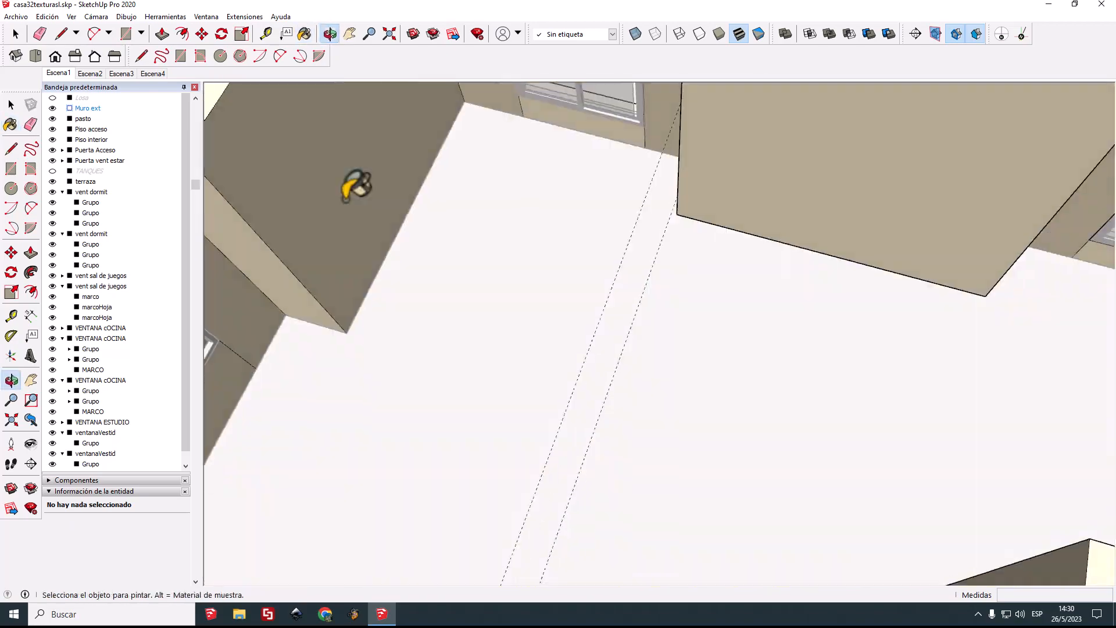
{"action": "scroll", "coordinate": [901, 250], "scroll_direction": "down", "scroll_amount": 5}
{"action": "mouse_move", "coordinate": [902, 249]}
{"action": "middle_mouse_down"}
{"action": "mouse_move", "coordinate": [535, 179]}
{"action": "mouse_move", "coordinate": [964, 379]}
{"action": "mouse_move", "coordinate": [808, 350]}
{"action": "mouse_move", "coordinate": [847, 348]}
{"action": "mouse_move", "coordinate": [865, 307]}
{"action": "mouse_move", "coordinate": [793, 241]}
{"action": "mouse_move", "coordinate": [749, 324]}
{"action": "middle_mouse_up"}
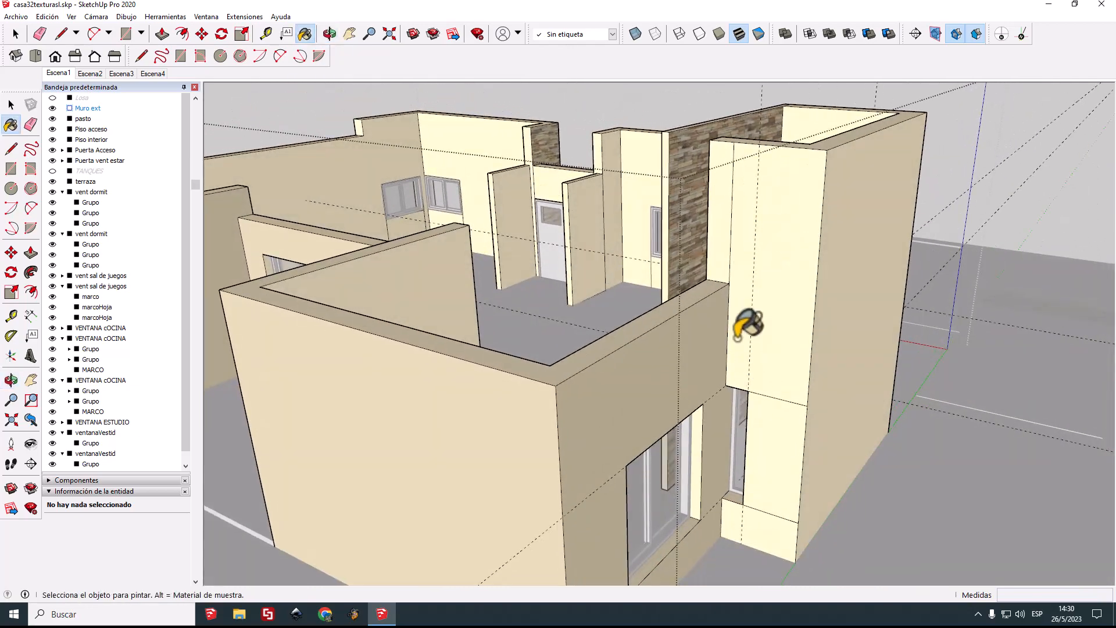
{"action": "left_click", "coordinate": [738, 337]}
{"action": "left_click", "coordinate": [709, 231]}
{"action": "left_click", "coordinate": [776, 428]}
{"action": "left_click", "coordinate": [757, 519]}
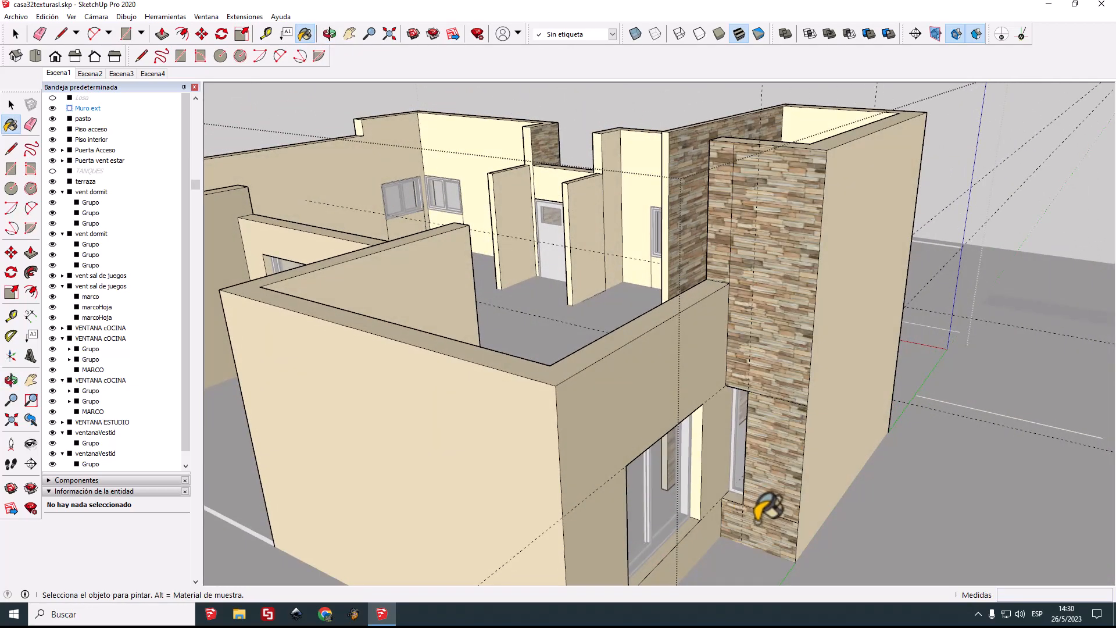
Step: Paint the tall volume's outer side face and the top edges of the tall volume and facade walls with the stacked-slab stone
{"action": "left_click", "coordinate": [838, 456]}
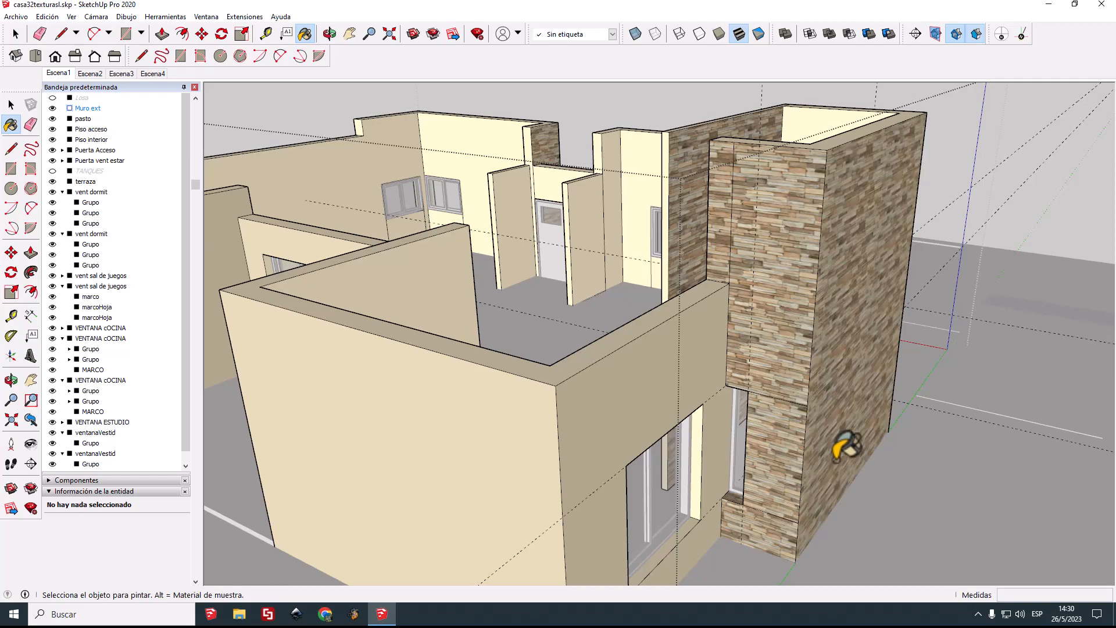
{"action": "mouse_move", "coordinate": [860, 384]}
{"action": "middle_mouse_down"}
{"action": "mouse_move", "coordinate": [866, 373]}
{"action": "mouse_move", "coordinate": [805, 469]}
{"action": "mouse_move", "coordinate": [742, 356]}
{"action": "middle_mouse_up"}
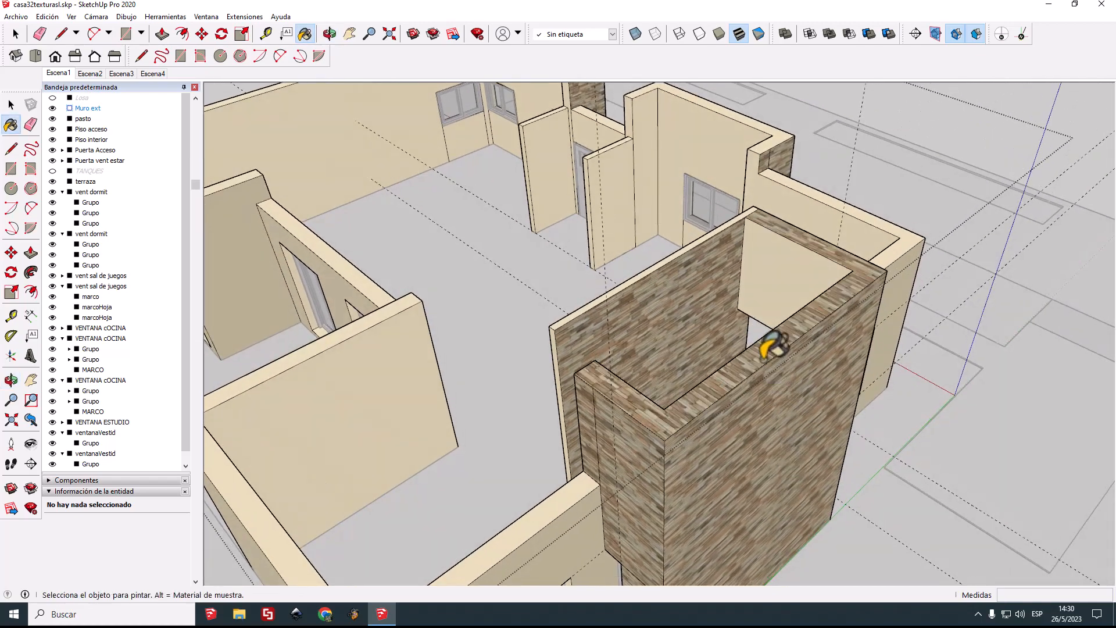
{"action": "left_click", "coordinate": [739, 216]}
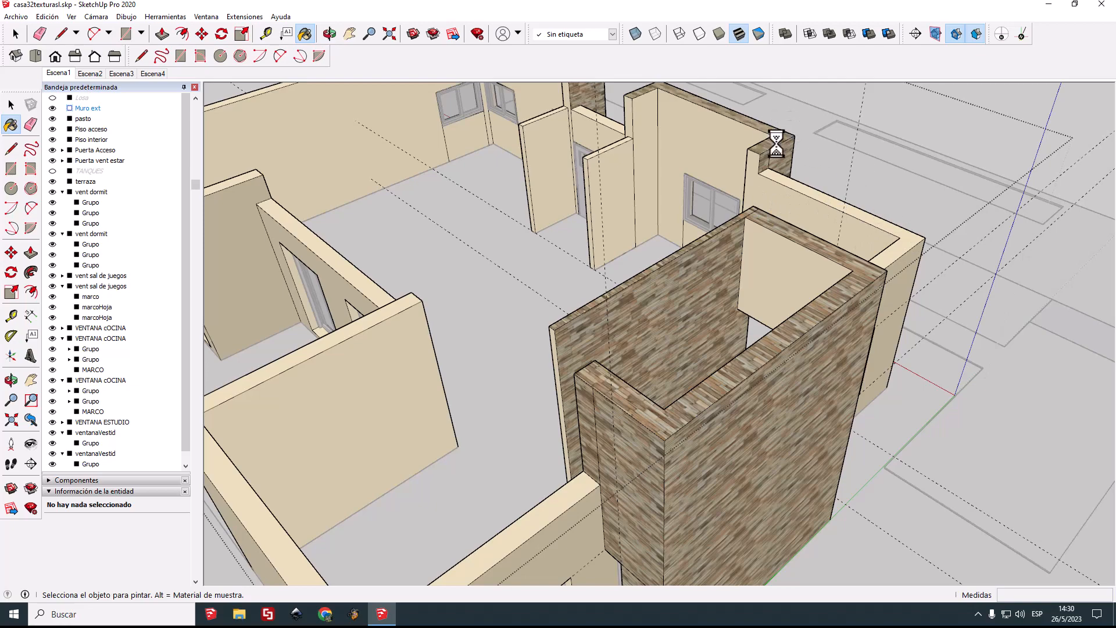
{"action": "mouse_move", "coordinate": [697, 166]}
{"action": "middle_mouse_down"}
{"action": "mouse_move", "coordinate": [780, 294]}
{"action": "mouse_move", "coordinate": [489, 152]}
{"action": "mouse_move", "coordinate": [438, 114]}
{"action": "mouse_move", "coordinate": [424, 174]}
{"action": "mouse_move", "coordinate": [486, 187]}
{"action": "middle_mouse_up"}
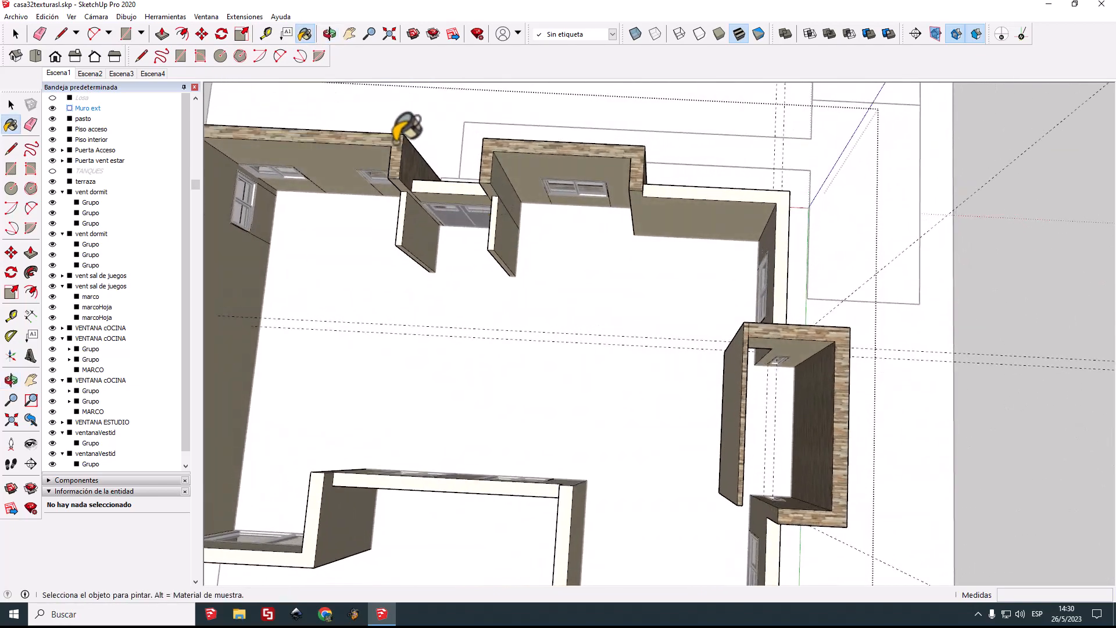
Step: Paint the wall end faces on both sides of the entrance with the stacked-slab stone
{"action": "scroll", "coordinate": [399, 112], "scroll_direction": "down", "scroll_amount": 5}
{"action": "mouse_move", "coordinate": [414, 252]}
{"action": "middle_mouse_down"}
{"action": "mouse_move", "coordinate": [299, 204]}
{"action": "mouse_move", "coordinate": [317, 142]}
{"action": "mouse_move", "coordinate": [438, 209]}
{"action": "middle_mouse_up"}
{"action": "mouse_move", "coordinate": [700, 388]}
{"action": "middle_mouse_down"}
{"action": "mouse_move", "coordinate": [611, 381]}
{"action": "mouse_move", "coordinate": [578, 341]}
{"action": "mouse_move", "coordinate": [589, 312]}
{"action": "middle_mouse_up"}
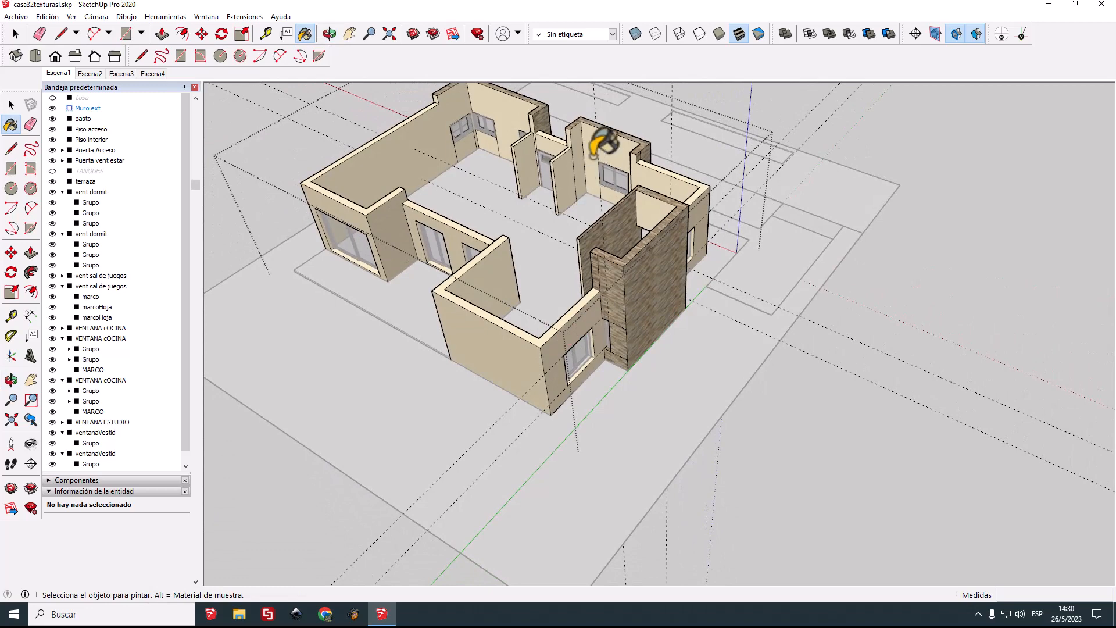
{"action": "scroll", "coordinate": [578, 114], "scroll_direction": "up", "scroll_amount": 5}
{"action": "scroll", "coordinate": [578, 115], "scroll_direction": "up", "scroll_amount": 3}
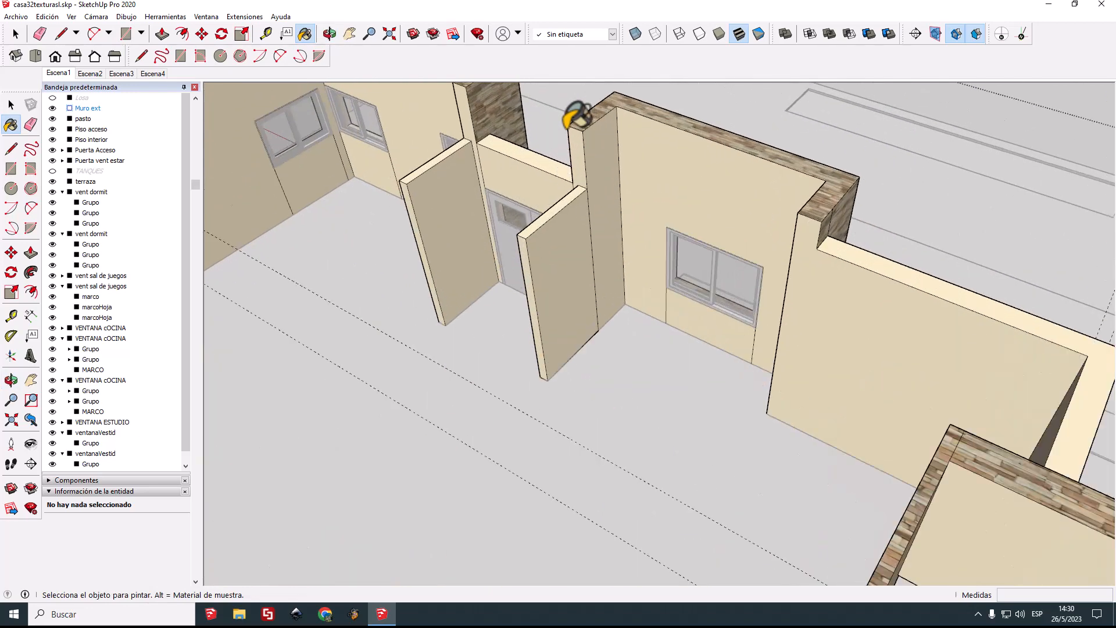
{"action": "left_click", "coordinate": [472, 107]}
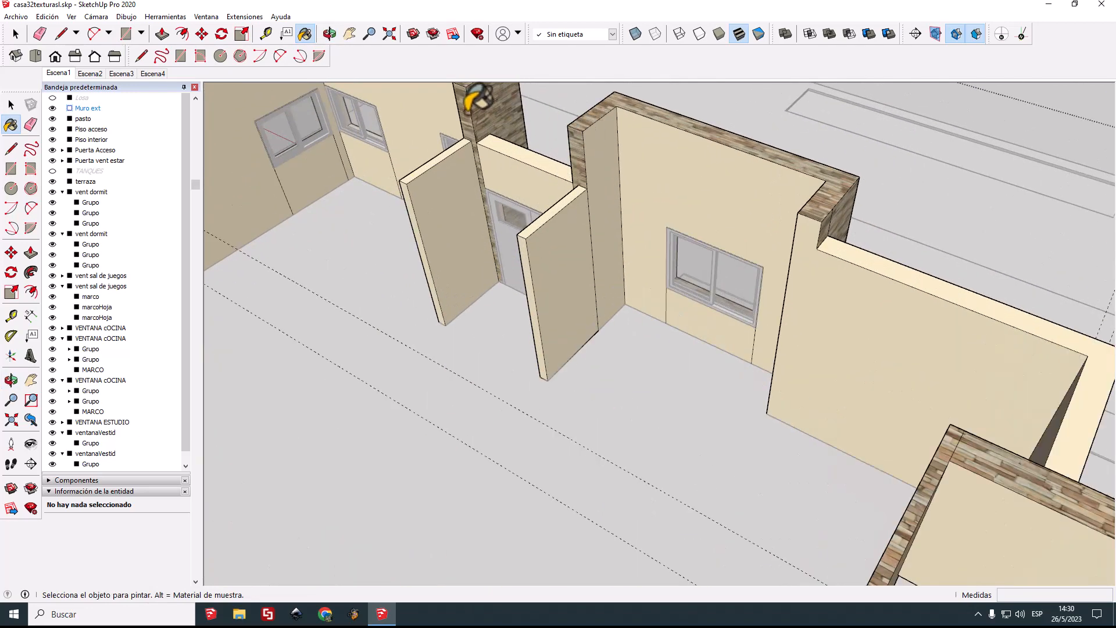
{"action": "left_click", "coordinate": [807, 237]}
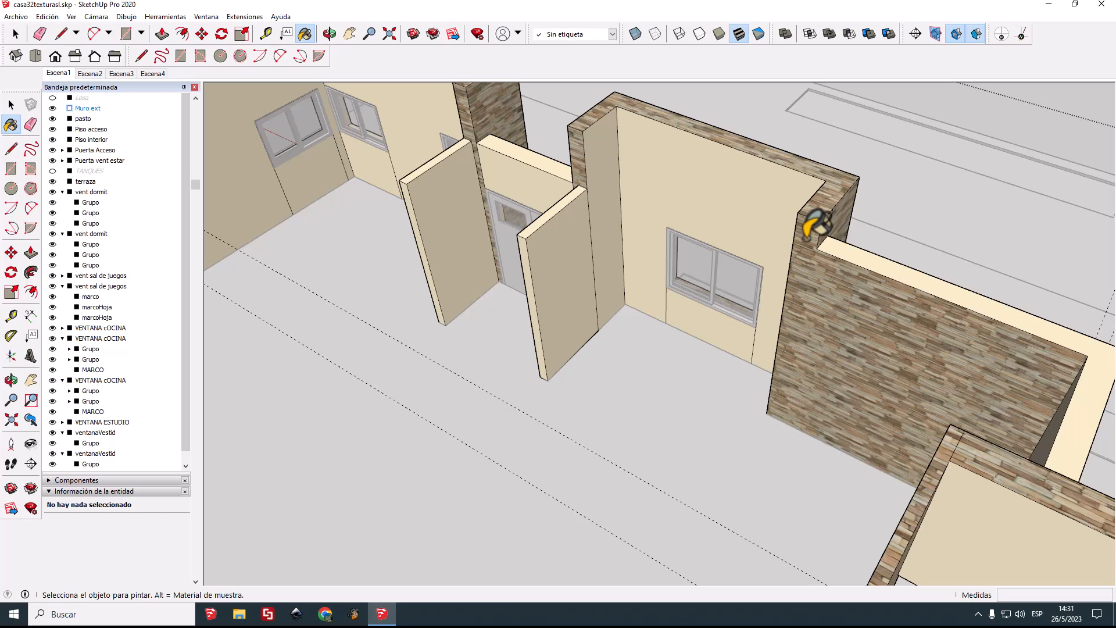
{"action": "key", "text": "ctrl"}
{"action": "key", "text": "ctrl+z"}
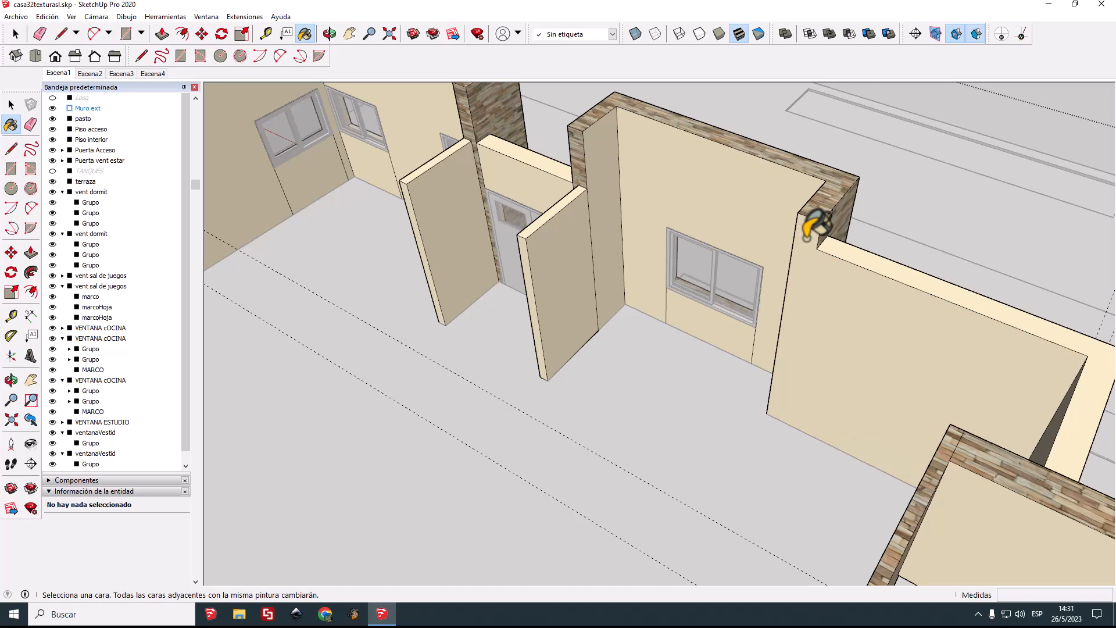
Step: Unhide the roof slab Losa and split the right parapet's end from the lower wall with a 0.30 m vertical line
{"action": "left_click", "coordinate": [11, 105]}
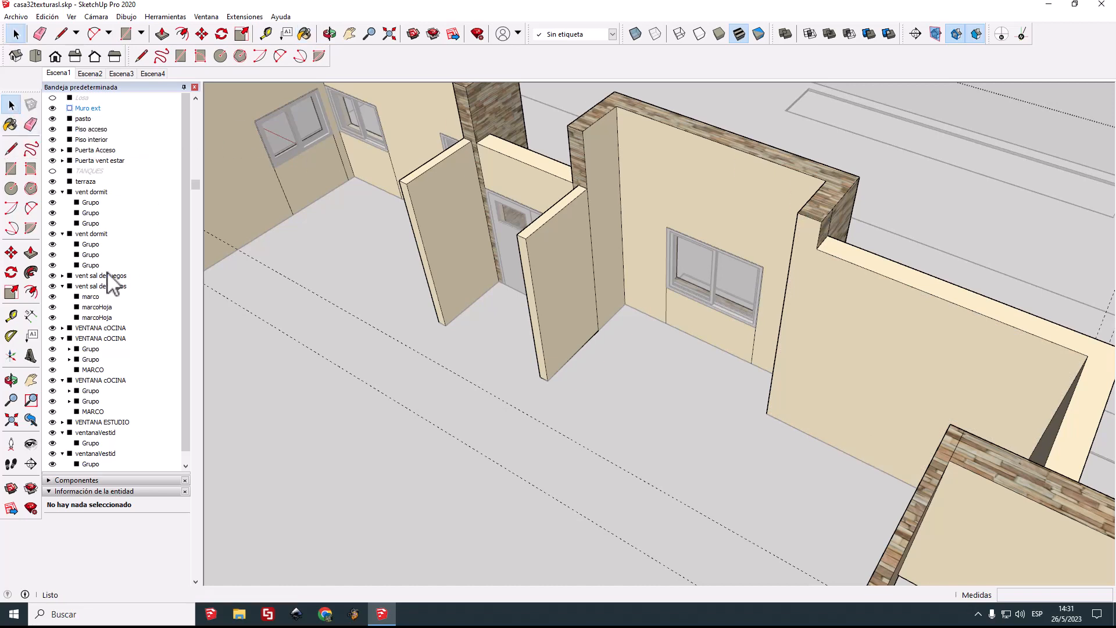
{"action": "left_click", "coordinate": [11, 150]}
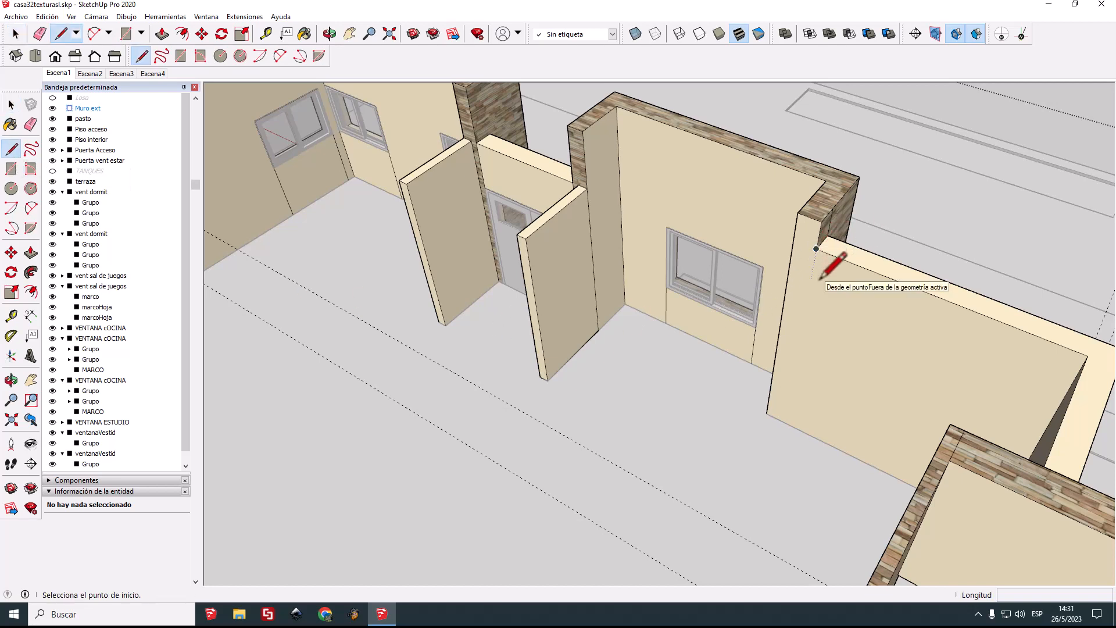
{"action": "scroll", "coordinate": [77, 168], "scroll_direction": "up", "scroll_amount": 3}
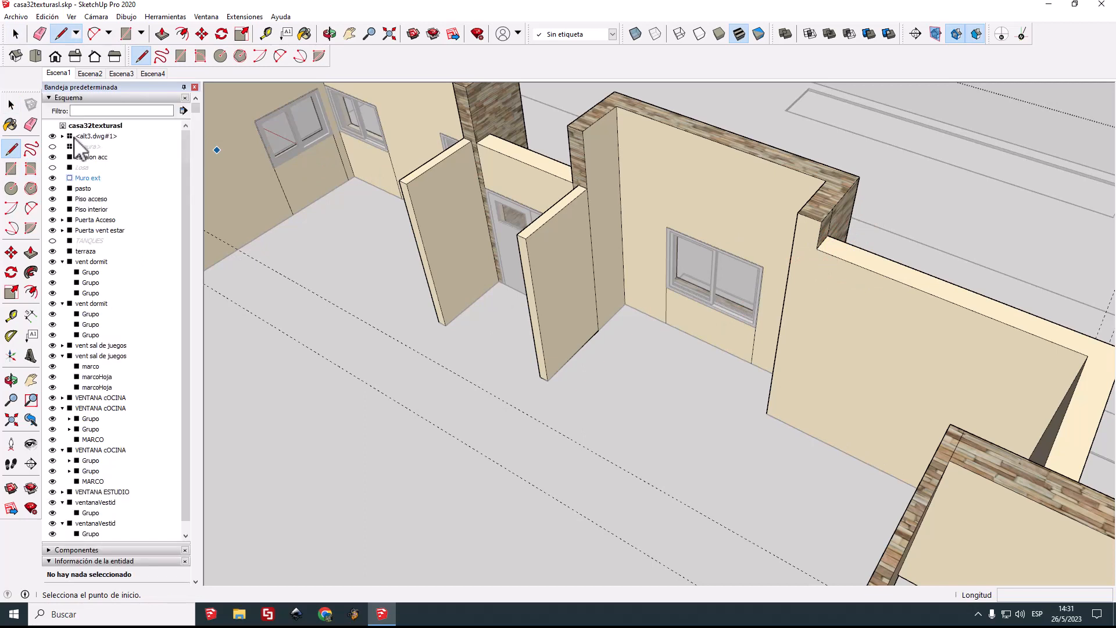
{"action": "left_click", "coordinate": [53, 167]}
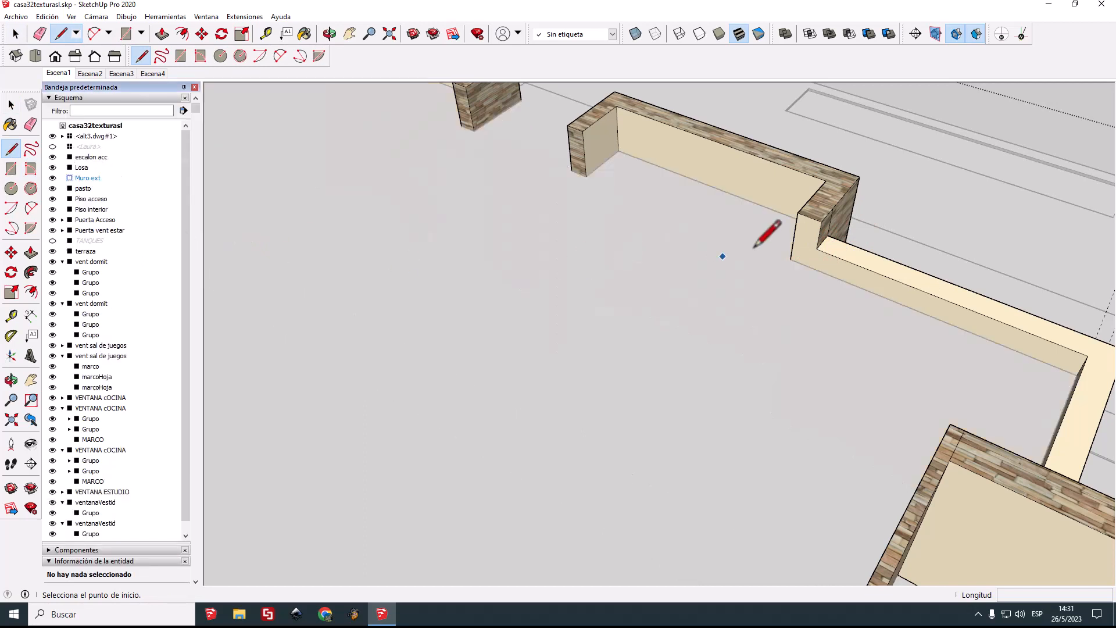
{"action": "left_click", "coordinate": [822, 222]}
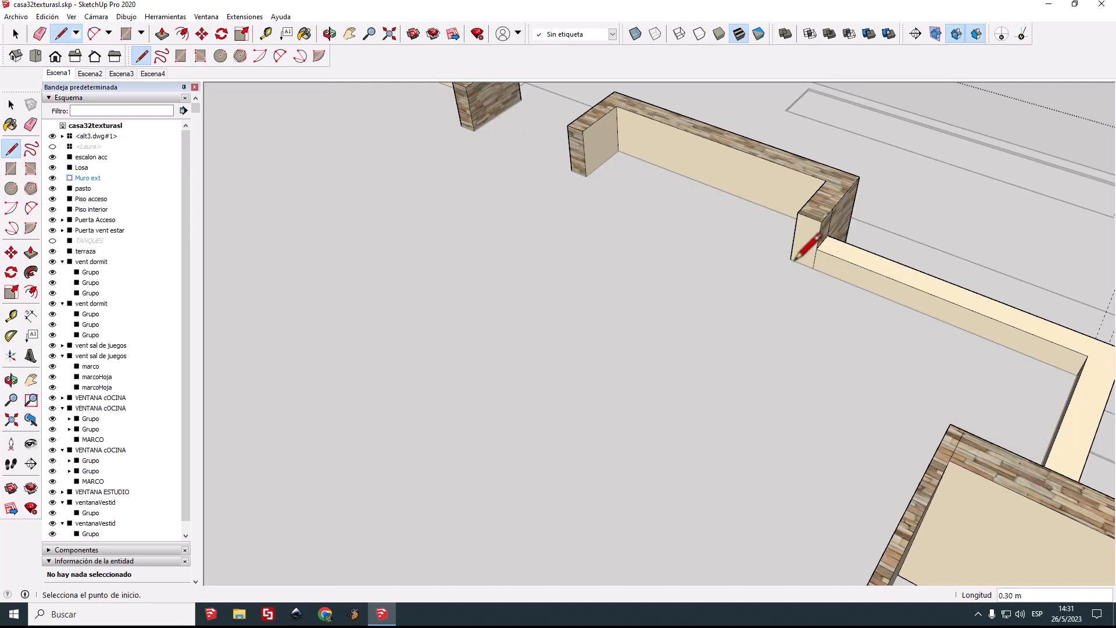
Step: Sample the stone material from the parapet and paint the split-off end of the right parapet with it
{"action": "scroll", "coordinate": [144, 366], "scroll_direction": "down", "scroll_amount": 6}
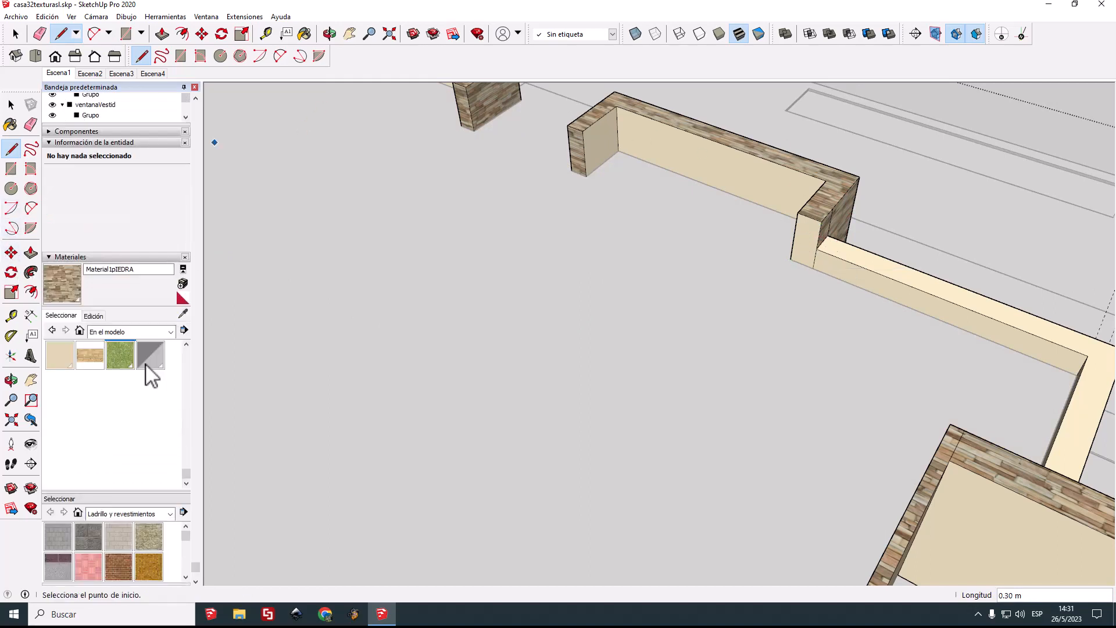
{"action": "scroll", "coordinate": [128, 508], "scroll_direction": "down", "scroll_amount": 1}
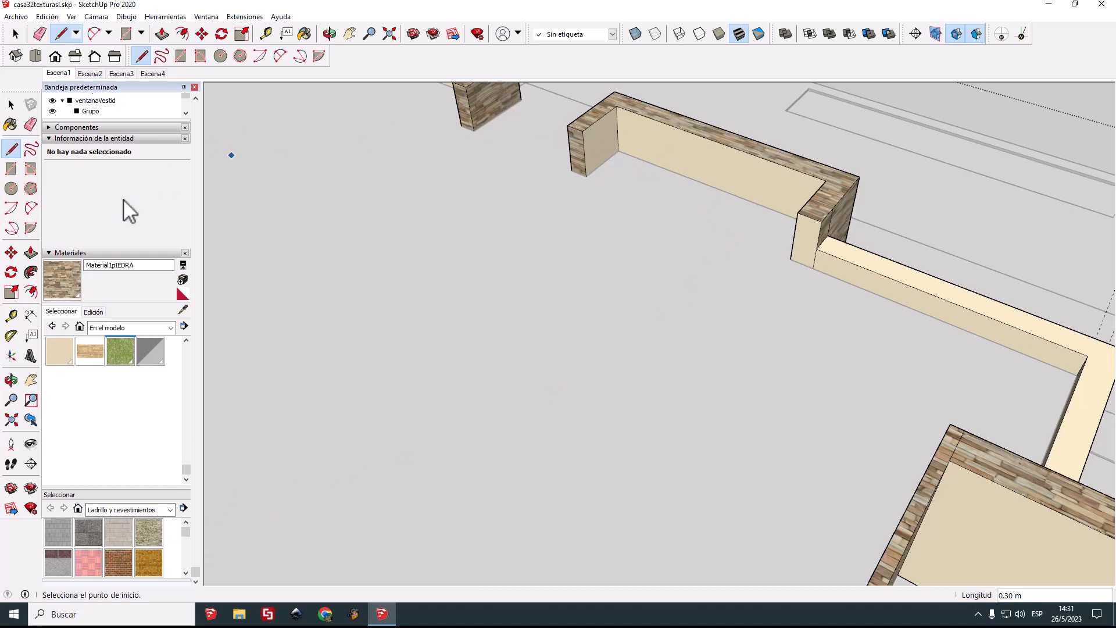
{"action": "left_click", "coordinate": [180, 309]}
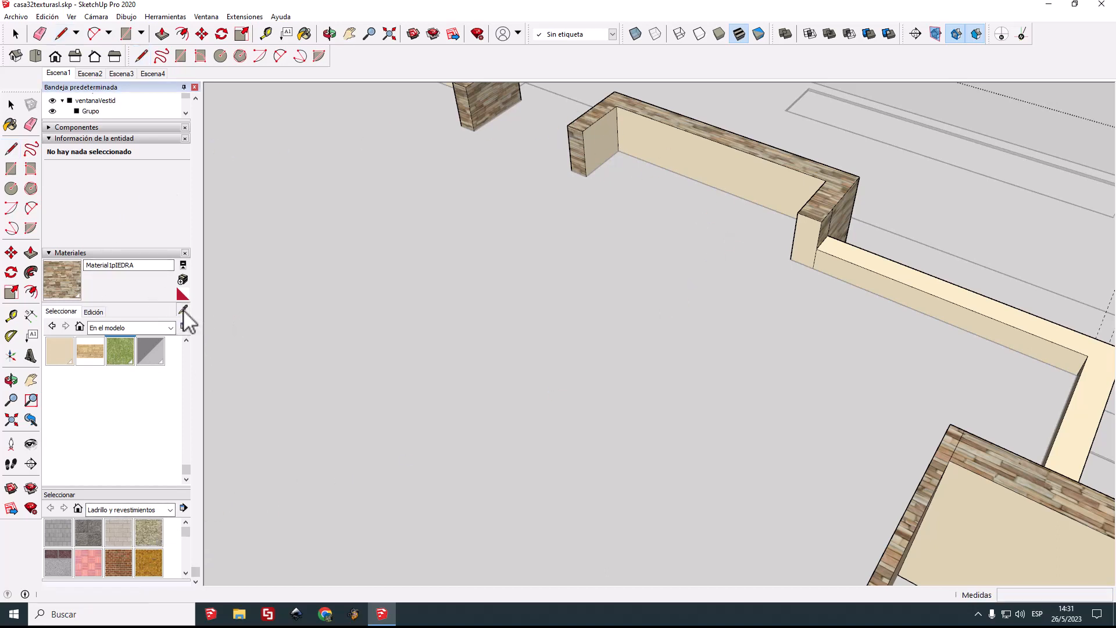
{"action": "left_click", "coordinate": [833, 183]}
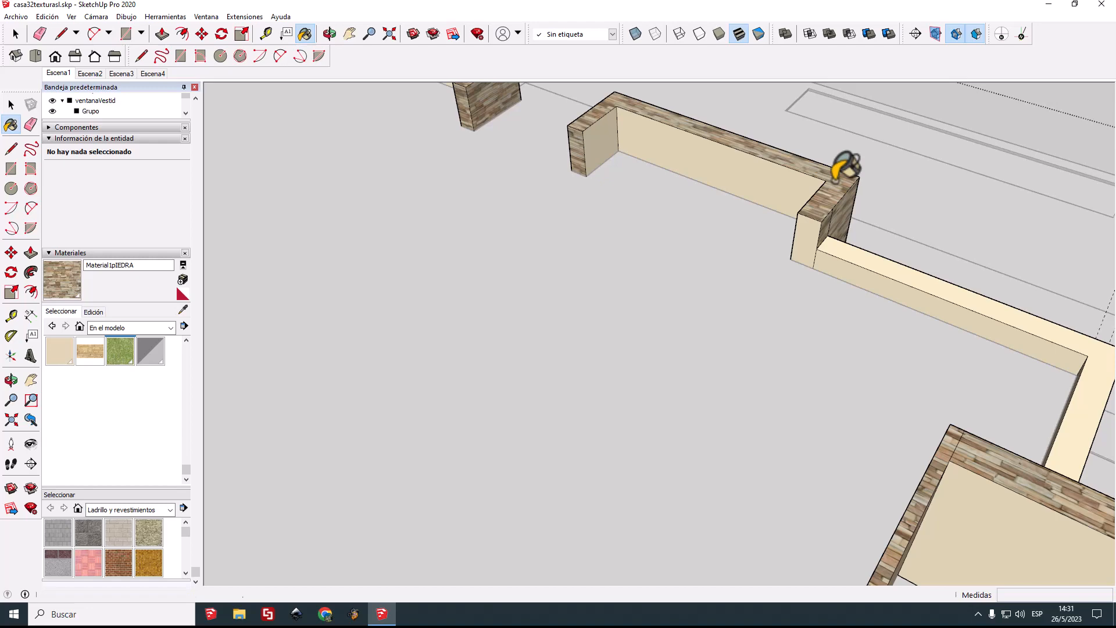
{"action": "left_click", "coordinate": [807, 238]}
Step: Paint the inner faces of the right and left facade parapets above the roof slab with the stacked-slab stone
{"action": "scroll", "coordinate": [623, 179], "scroll_direction": "down", "scroll_amount": 2}
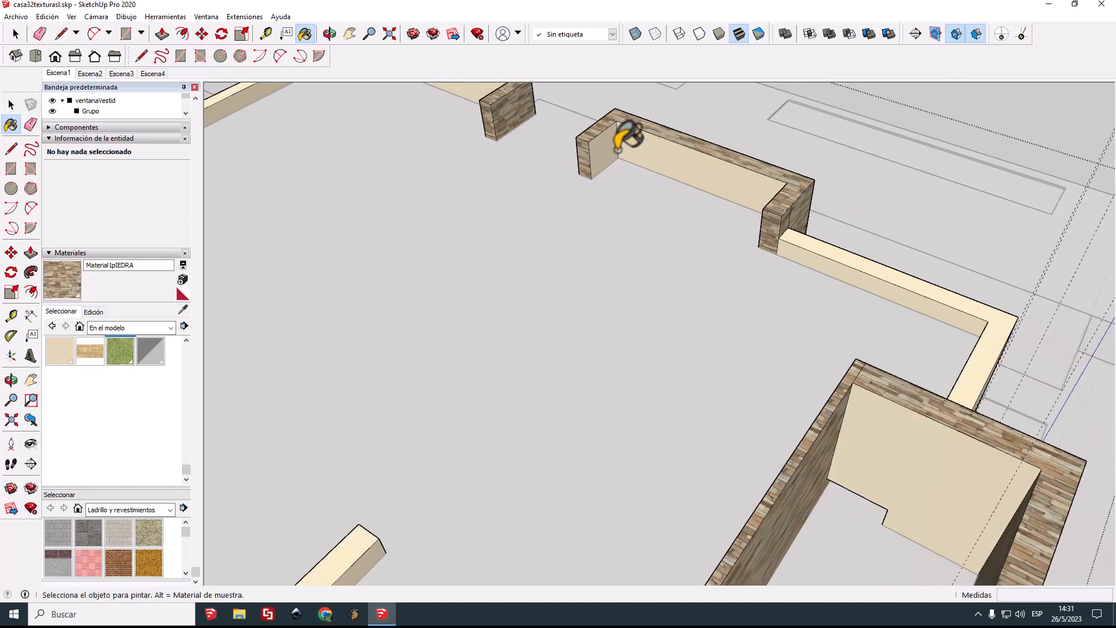
{"action": "left_click", "coordinate": [600, 143]}
{"action": "left_click", "coordinate": [671, 146]}
{"action": "middle_click_drag", "start_coordinate": [672, 184], "coordinate": [959, 174]}
{"action": "mouse_move", "coordinate": [500, 217]}
{"action": "middle_mouse_down"}
{"action": "mouse_move", "coordinate": [399, 242]}
{"action": "mouse_move", "coordinate": [491, 150]}
{"action": "mouse_move", "coordinate": [444, 229]}
{"action": "mouse_move", "coordinate": [660, 247]}
{"action": "mouse_move", "coordinate": [704, 273]}
{"action": "mouse_move", "coordinate": [597, 302]}
{"action": "mouse_move", "coordinate": [378, 186]}
{"action": "middle_mouse_up"}
{"action": "left_click", "coordinate": [399, 227]}
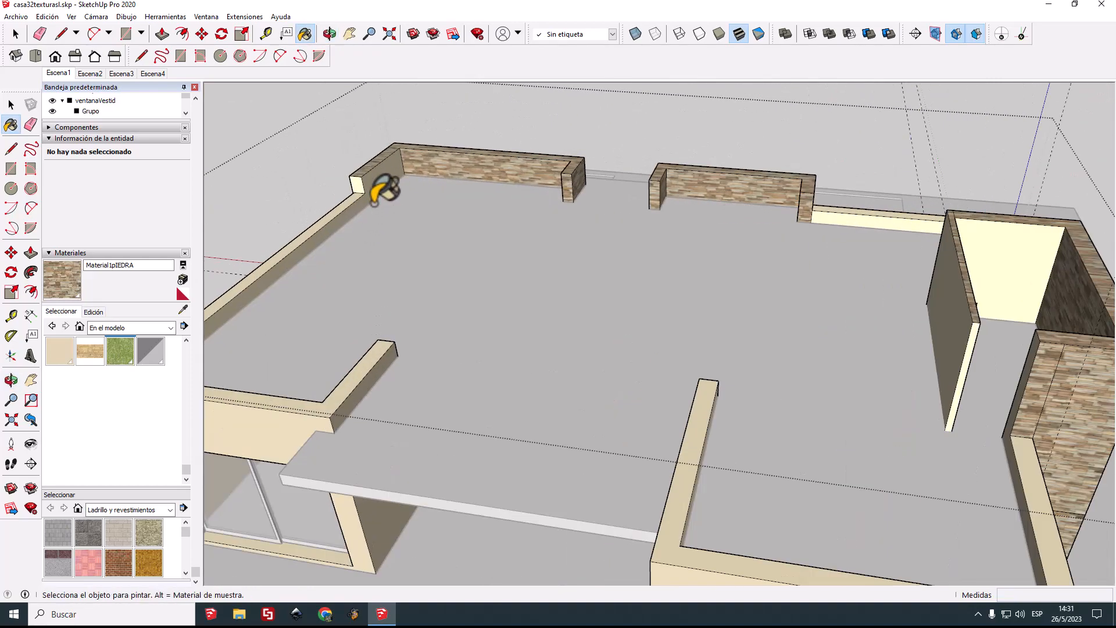
Step: Outline the left parapet's side return with 0.70 m vertical and 1.86 m base lines, then paint its inner and end faces with stone
{"action": "scroll", "coordinate": [381, 175], "scroll_direction": "up", "scroll_amount": 3}
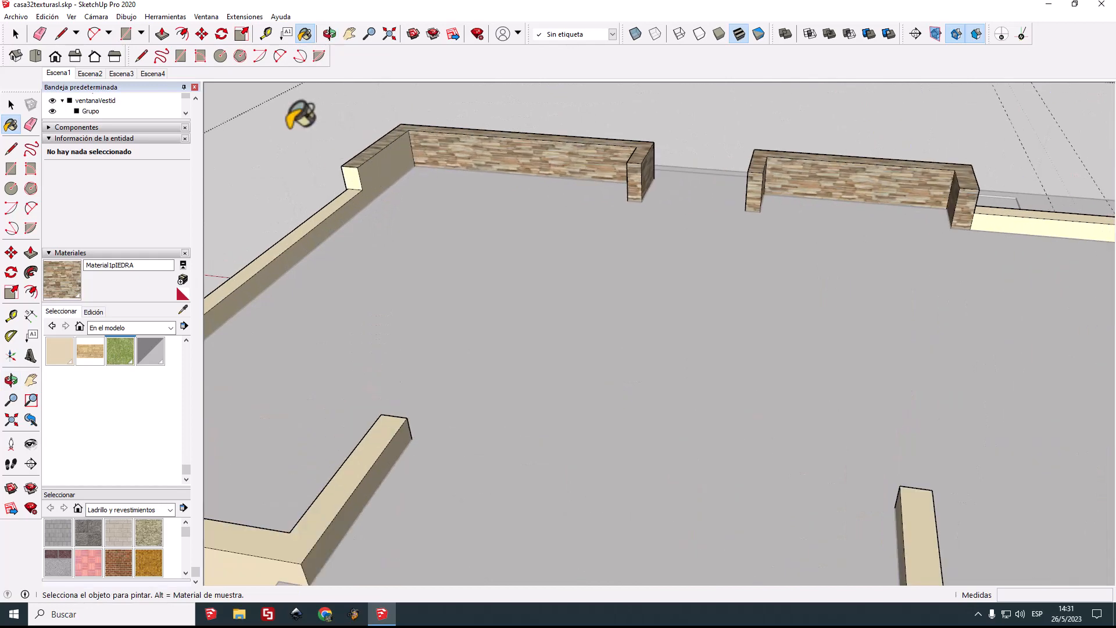
{"action": "left_click", "coordinate": [11, 149]}
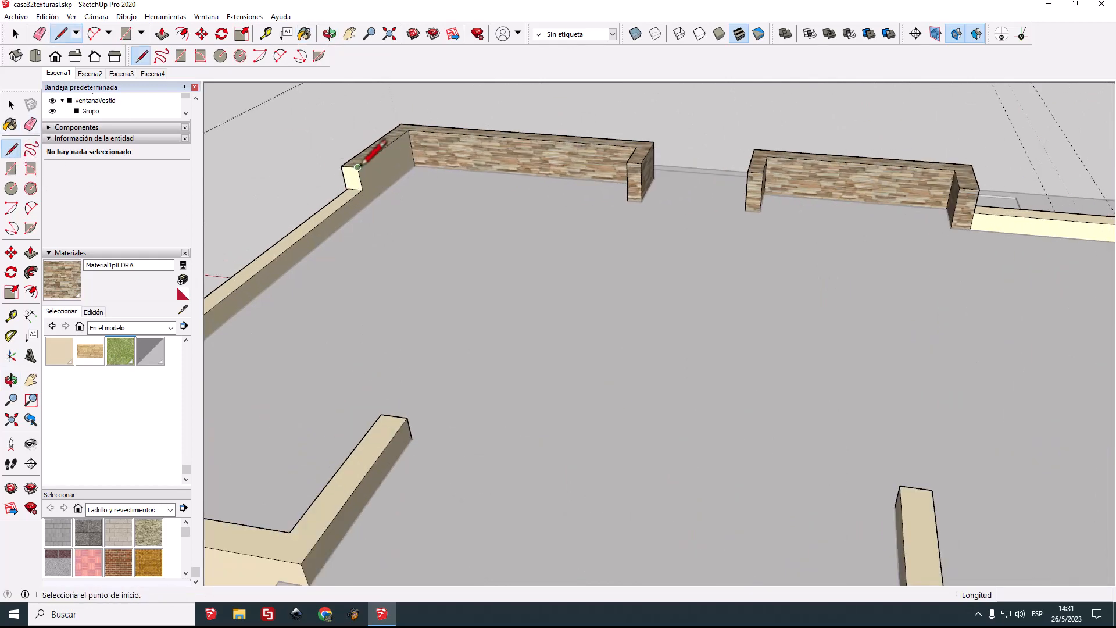
{"action": "left_click", "coordinate": [357, 167]}
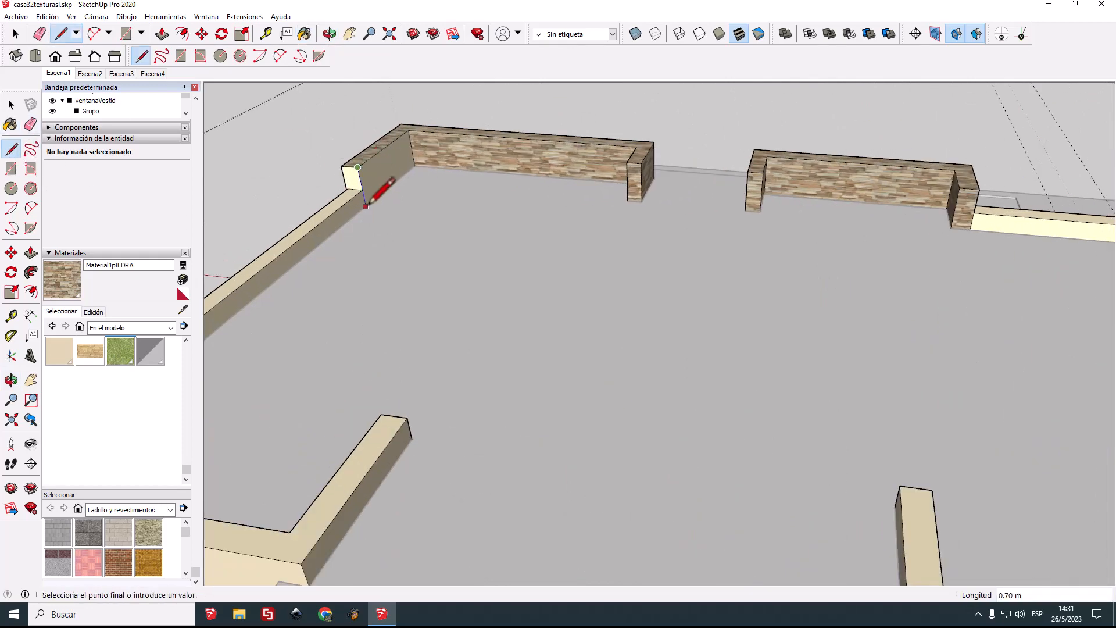
{"action": "left_click", "coordinate": [415, 166]}
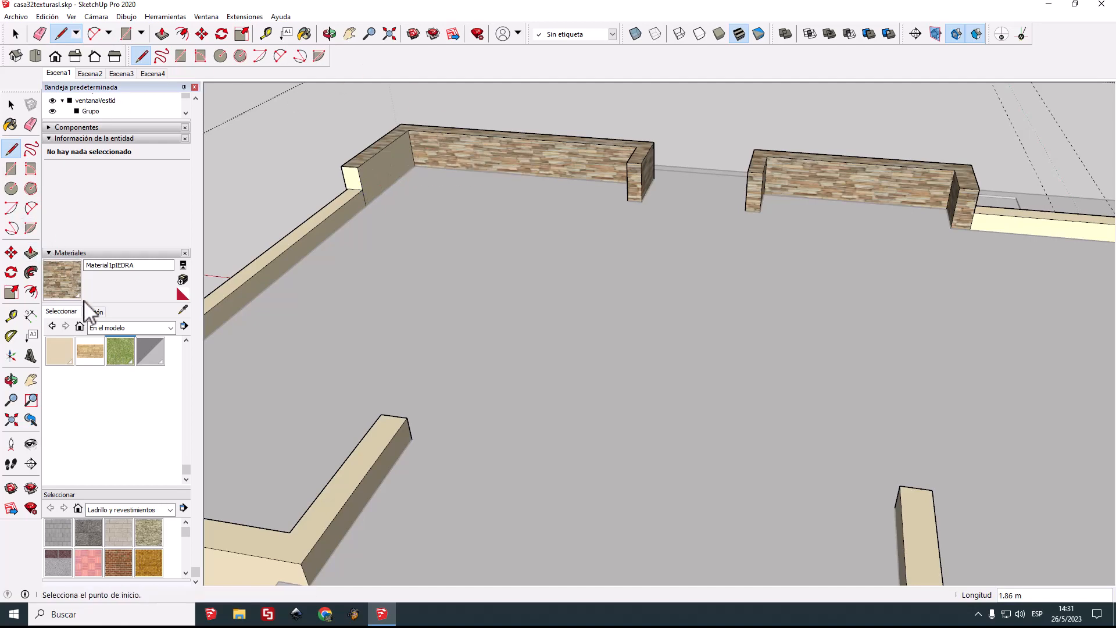
{"action": "left_click", "coordinate": [71, 287]}
{"action": "left_click", "coordinate": [396, 158]}
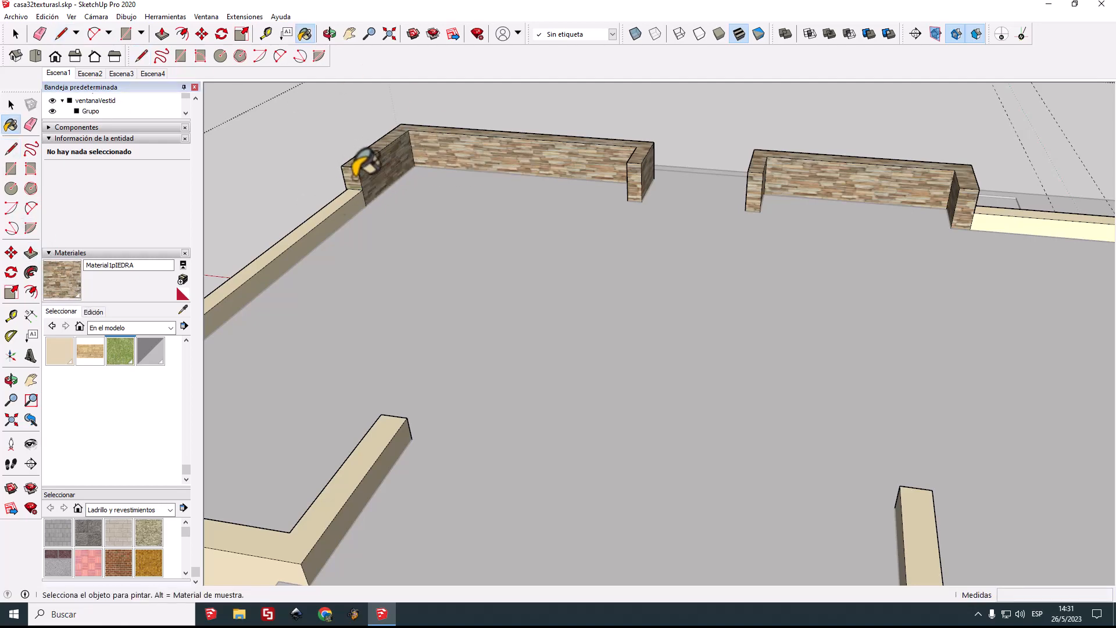
Step: Paint the tall volume's inner partition wall, its end face and the volume's inside faces with the stacked-slab stone
{"action": "scroll", "coordinate": [367, 162], "scroll_direction": "down", "scroll_amount": 5}
{"action": "mouse_move", "coordinate": [394, 212]}
{"action": "middle_mouse_down"}
{"action": "mouse_move", "coordinate": [436, 244]}
{"action": "mouse_move", "coordinate": [541, 251]}
{"action": "middle_mouse_up"}
{"action": "left_click", "coordinate": [841, 247]}
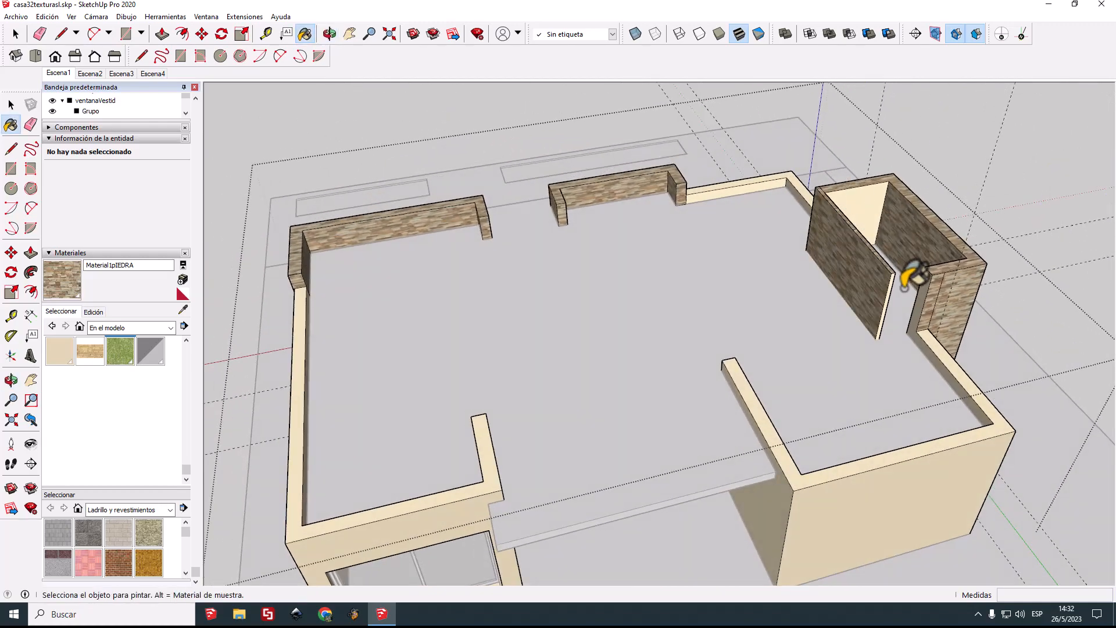
{"action": "scroll", "coordinate": [895, 282], "scroll_direction": "up", "scroll_amount": 3}
{"action": "left_click", "coordinate": [867, 125]}
{"action": "scroll", "coordinate": [885, 295], "scroll_direction": "up", "scroll_amount": 5}
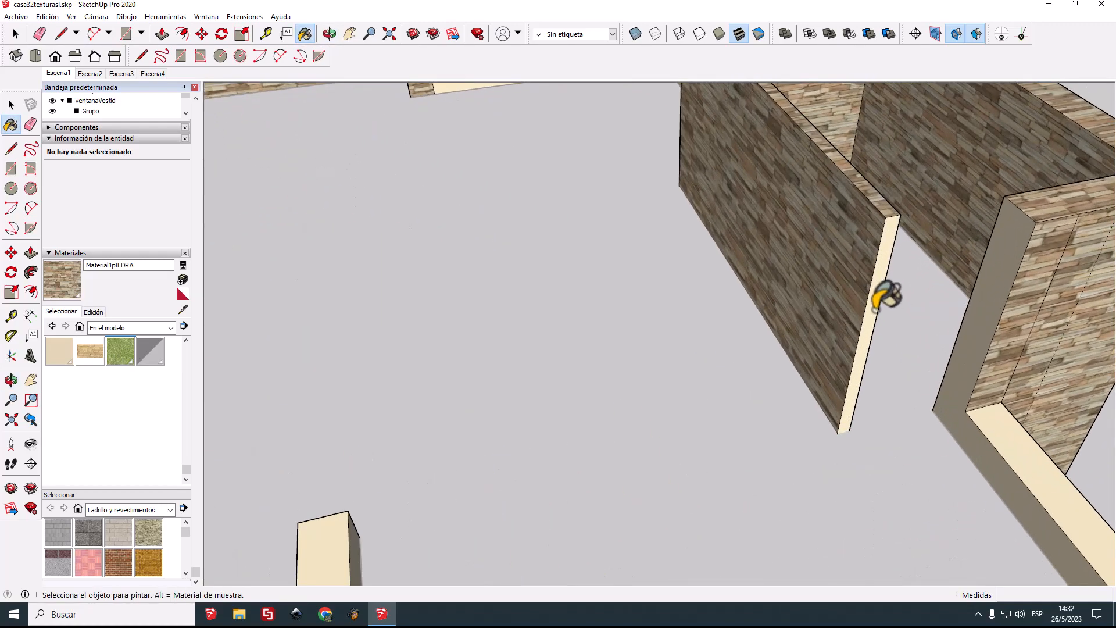
{"action": "middle_click_drag", "start_coordinate": [909, 348], "coordinate": [968, 360]}
Step: Split the tall volume's rear return from the low parapet with a 0.30 m vertical line and paint the return with stone
{"action": "left_click", "coordinate": [329, 34]}
{"action": "mouse_move", "coordinate": [569, 378]}
{"action": "left_mouse_down"}
{"action": "mouse_move", "coordinate": [606, 423]}
{"action": "mouse_move", "coordinate": [693, 434]}
{"action": "mouse_move", "coordinate": [718, 395]}
{"action": "mouse_move", "coordinate": [709, 390]}
{"action": "left_mouse_up"}
{"action": "left_click", "coordinate": [11, 149]}
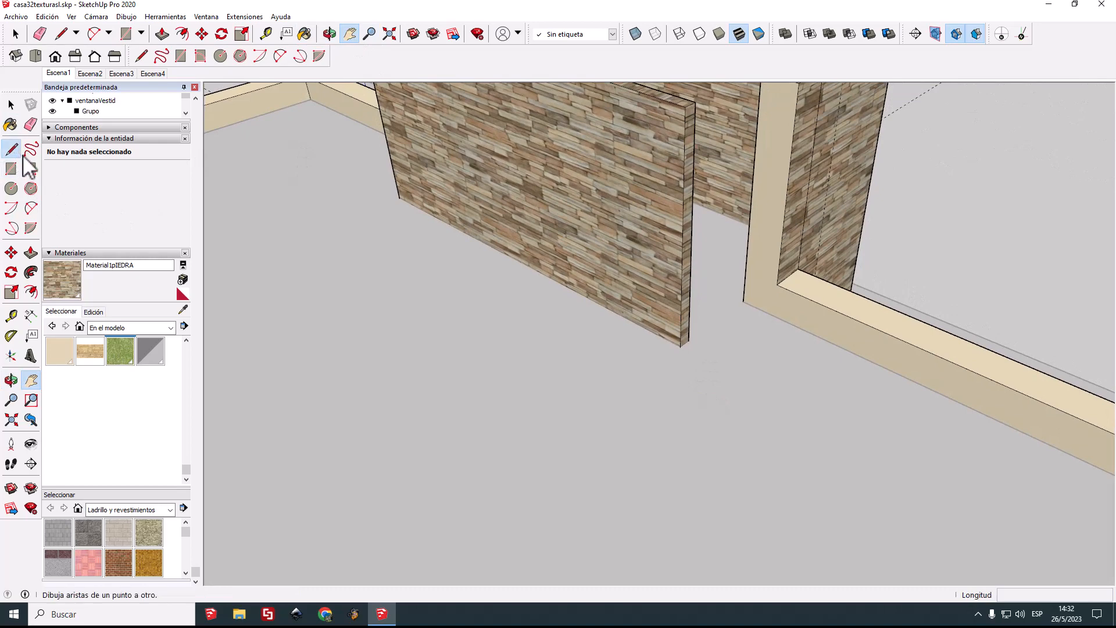
{"action": "left_click", "coordinate": [778, 284]}
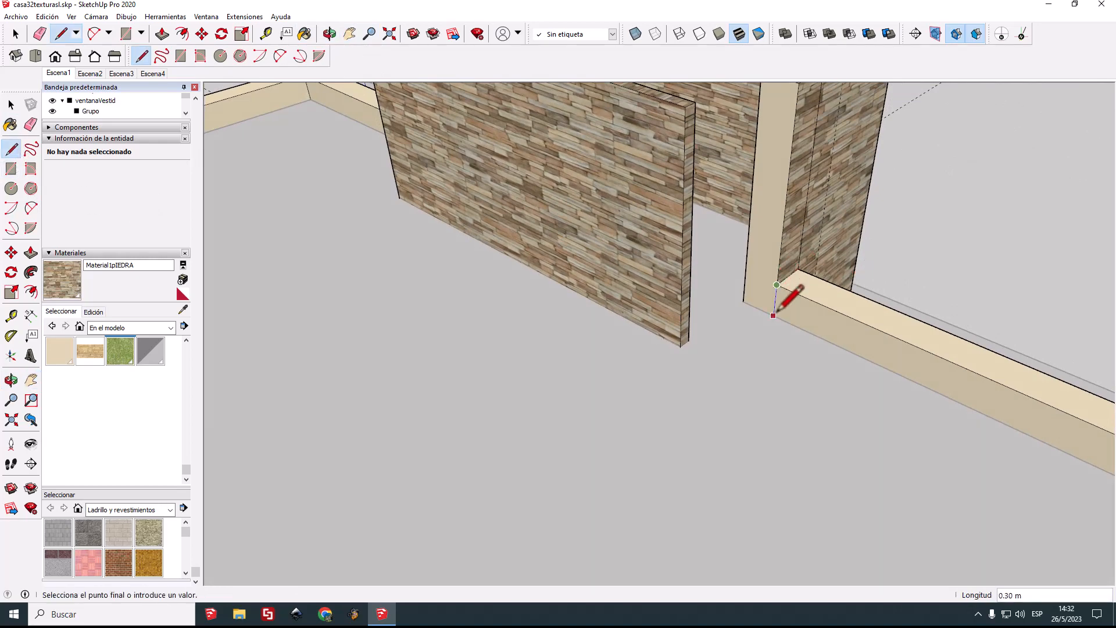
{"action": "left_click", "coordinate": [744, 301]}
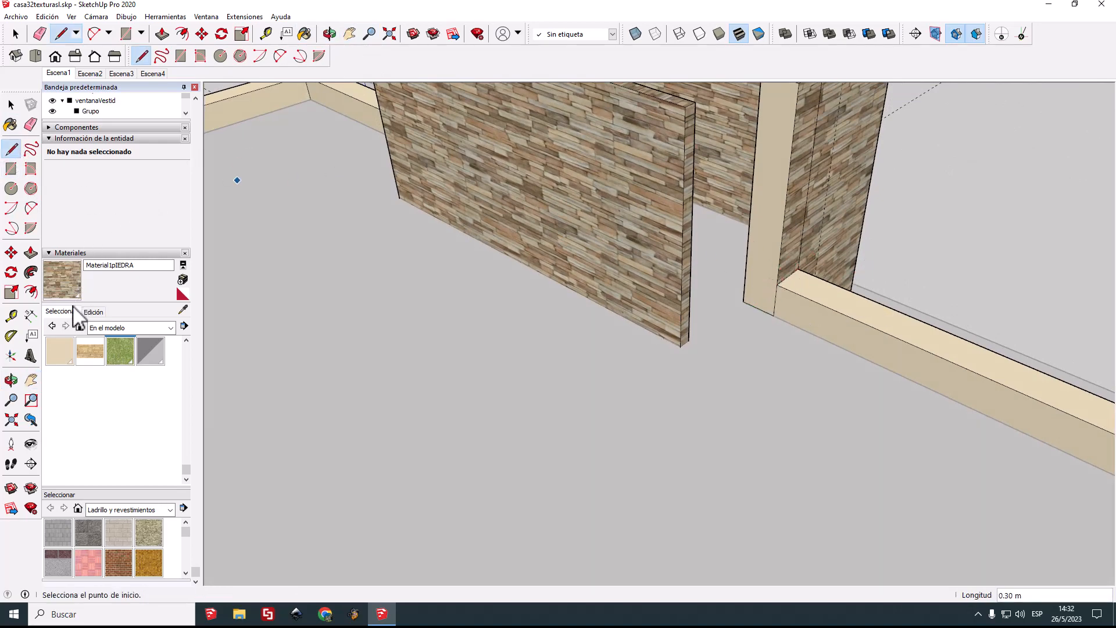
{"action": "key", "text": "b"}
{"action": "left_click", "coordinate": [772, 239]}
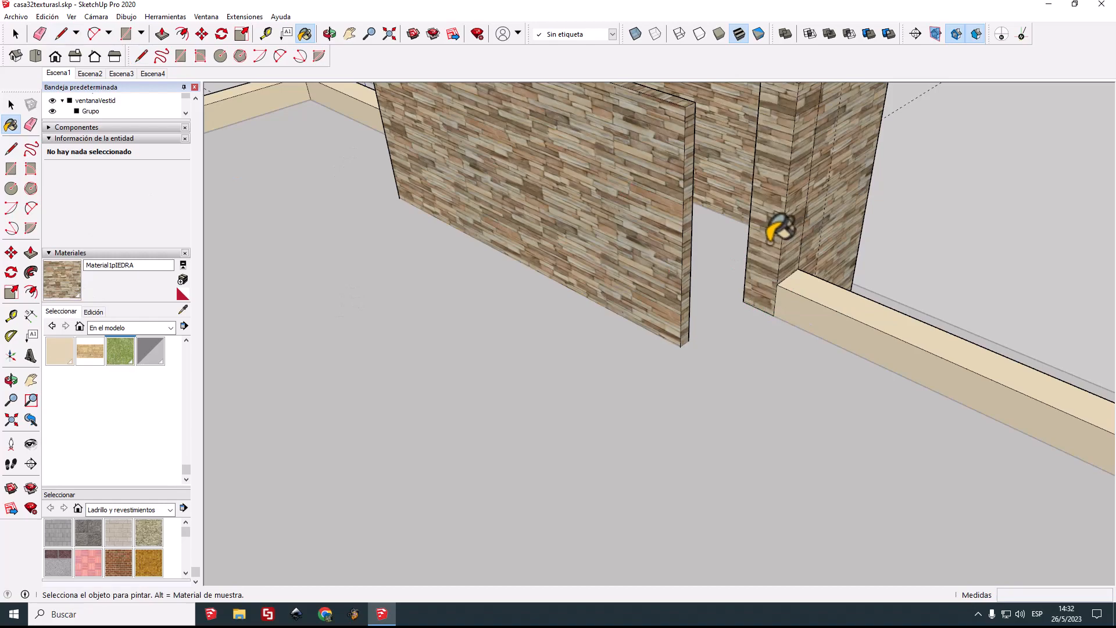
Step: Replace the base paint of the far window's reveal and all faces sharing it with the stacked-slab stone
{"action": "scroll", "coordinate": [776, 227], "scroll_direction": "down", "scroll_amount": 10}
{"action": "middle_click_drag", "start_coordinate": [850, 439], "coordinate": [820, 307]}
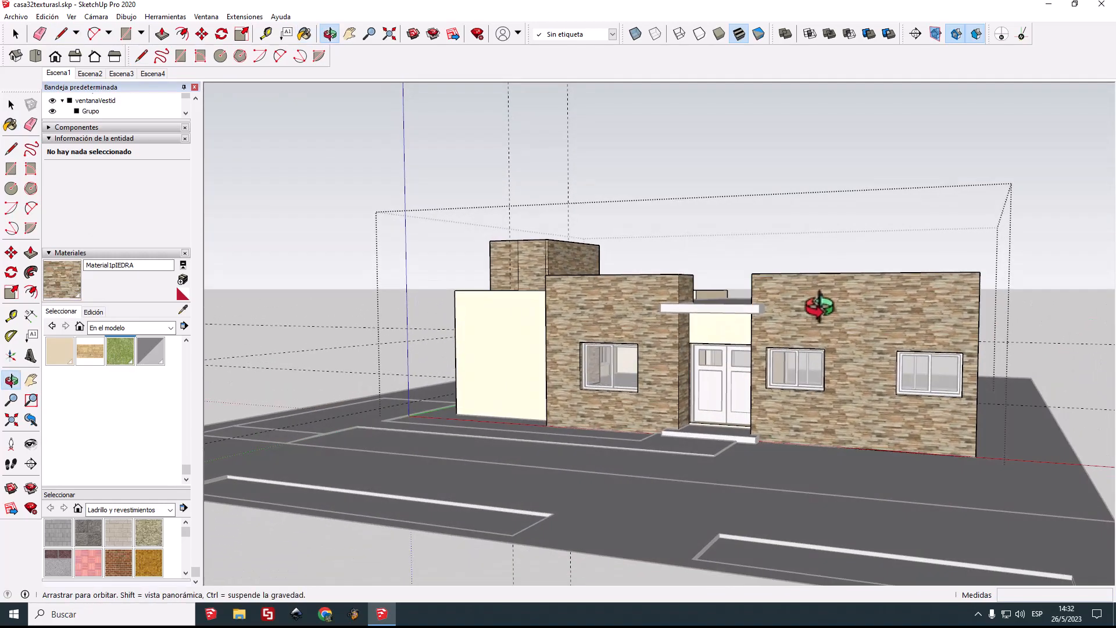
{"action": "middle_click_drag", "start_coordinate": [720, 324], "coordinate": [951, 349]}
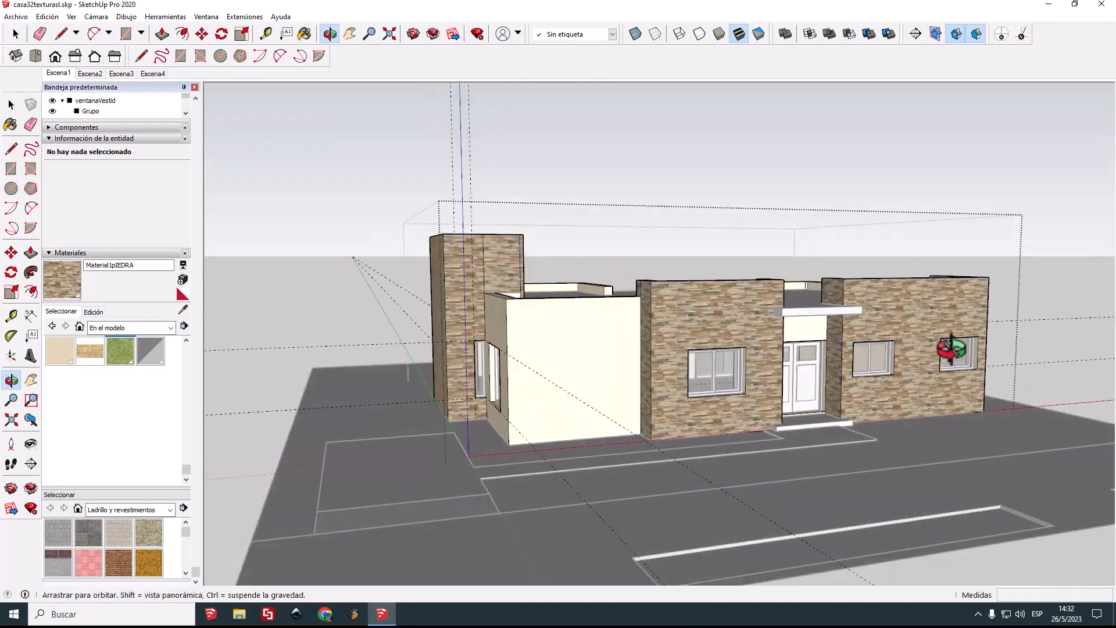
{"action": "key", "text": "b"}
{"action": "scroll", "coordinate": [767, 349], "scroll_direction": "up", "scroll_amount": 10}
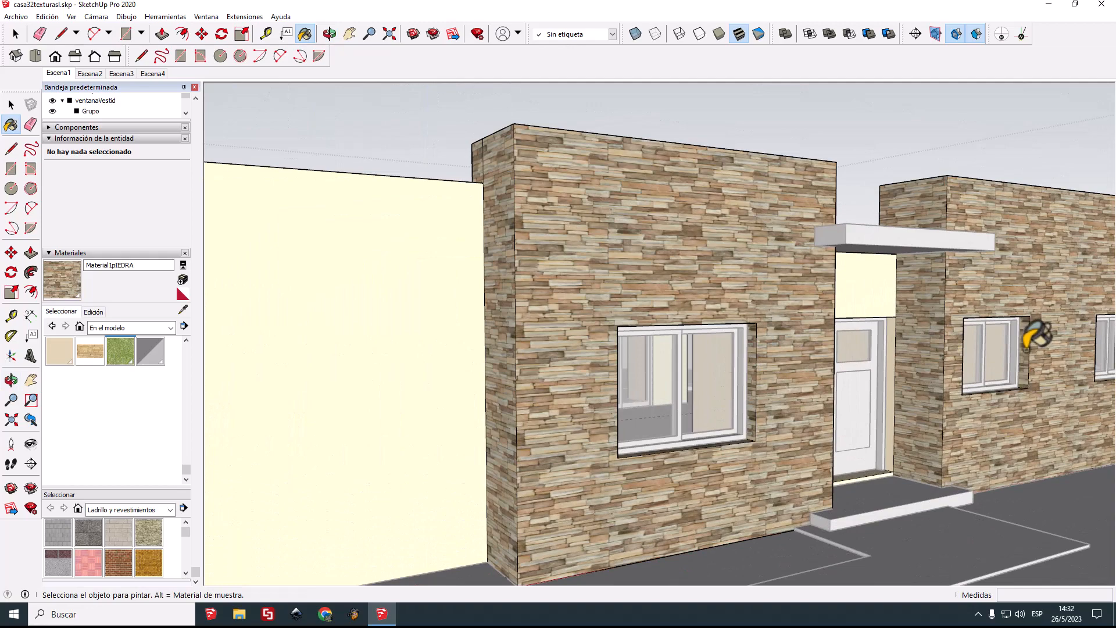
{"action": "key", "text": "o"}
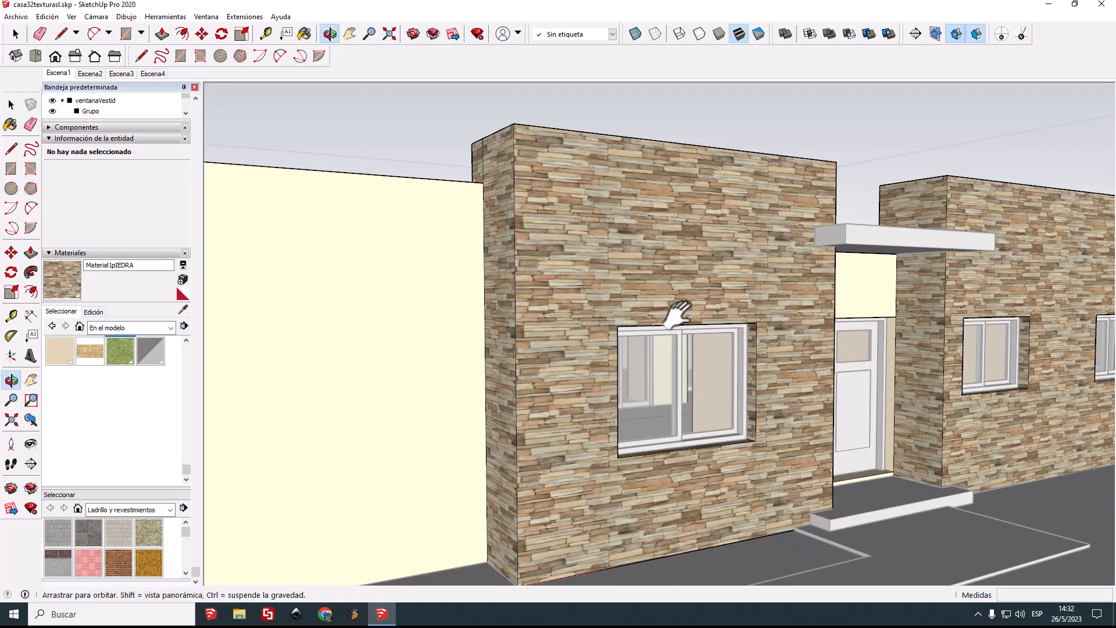
{"action": "mouse_move", "coordinate": [677, 317]}
{"action": "left_mouse_down", "text": "shift"}
{"action": "mouse_move", "coordinate": [593, 302]}
{"action": "mouse_move", "coordinate": [306, 302]}
{"action": "left_mouse_up", "text": "shift"}
{"action": "key", "text": "b"}
{"action": "scroll", "coordinate": [909, 298], "scroll_direction": "up", "scroll_amount": 4}
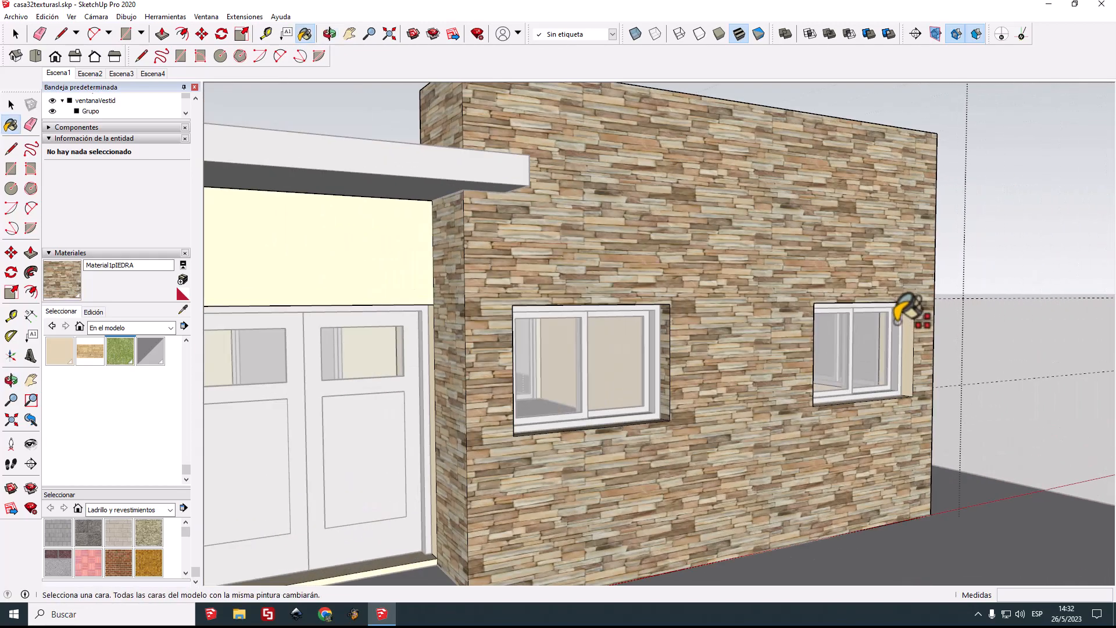
{"action": "left_click", "coordinate": [908, 338], "text": "shift"}
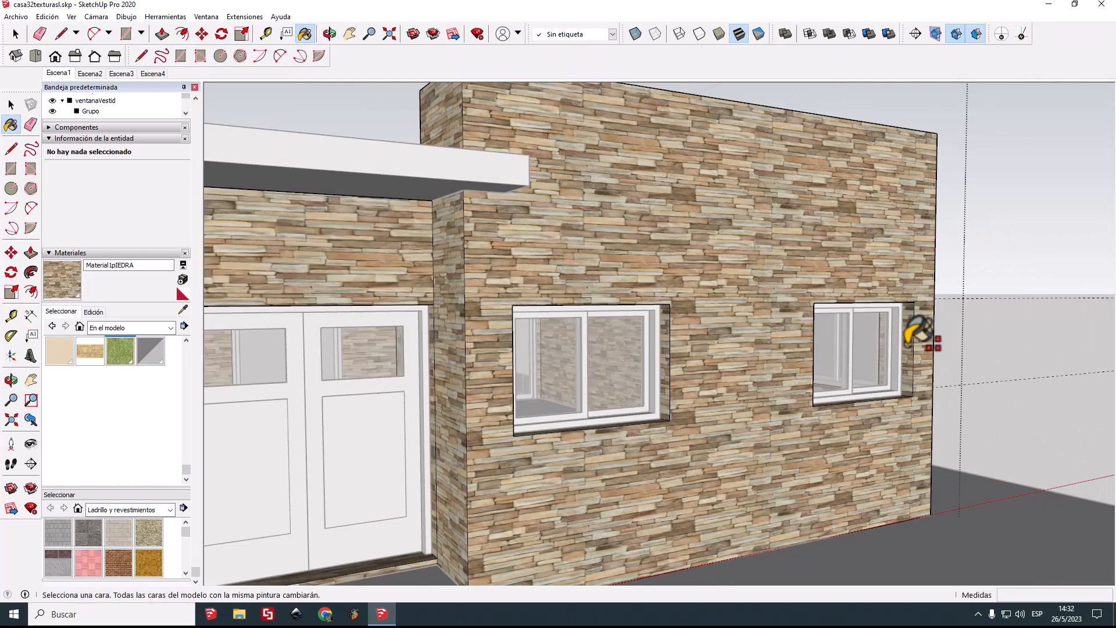
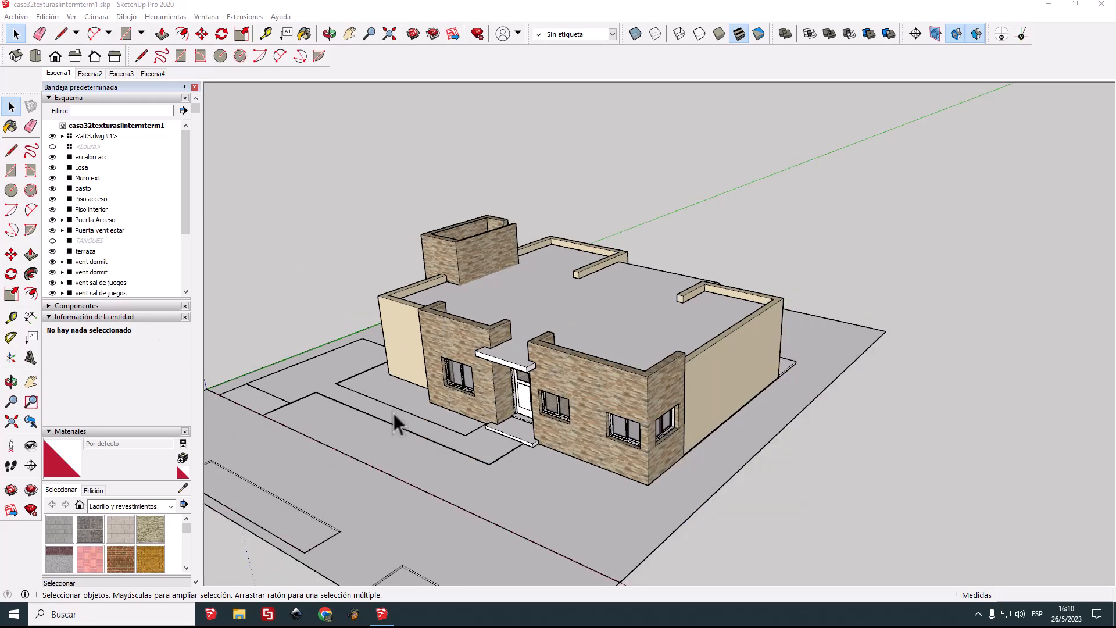
{"action": "scroll", "coordinate": [534, 436], "scroll_direction": "up", "scroll_amount": 5}
{"action": "scroll", "coordinate": [534, 436], "scroll_direction": "up", "scroll_amount": 3}
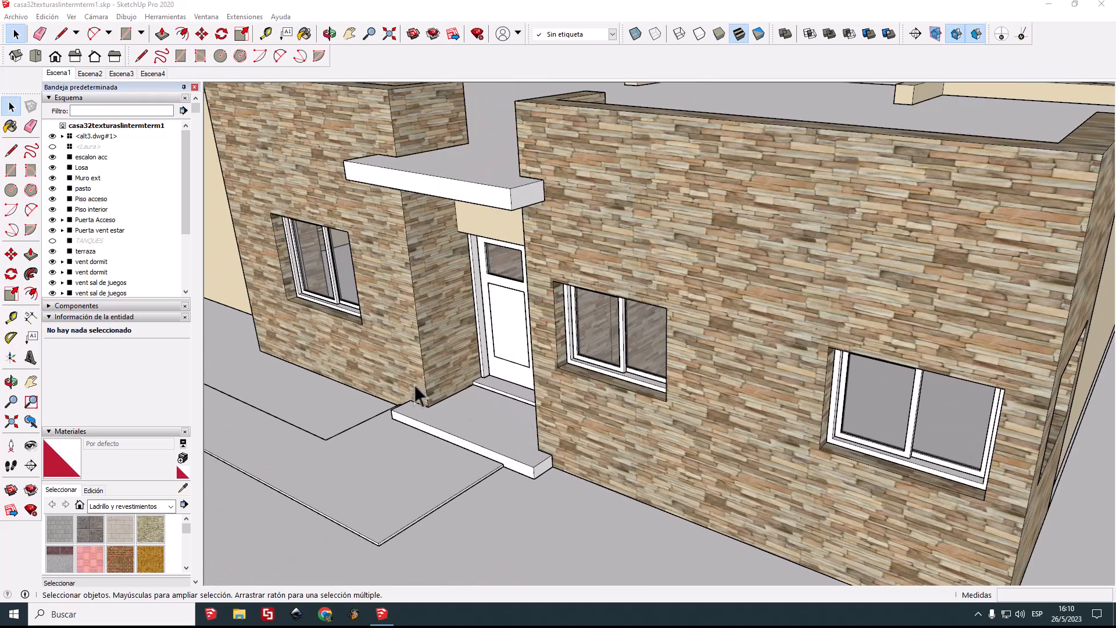
{"action": "left_click", "coordinate": [505, 392]}
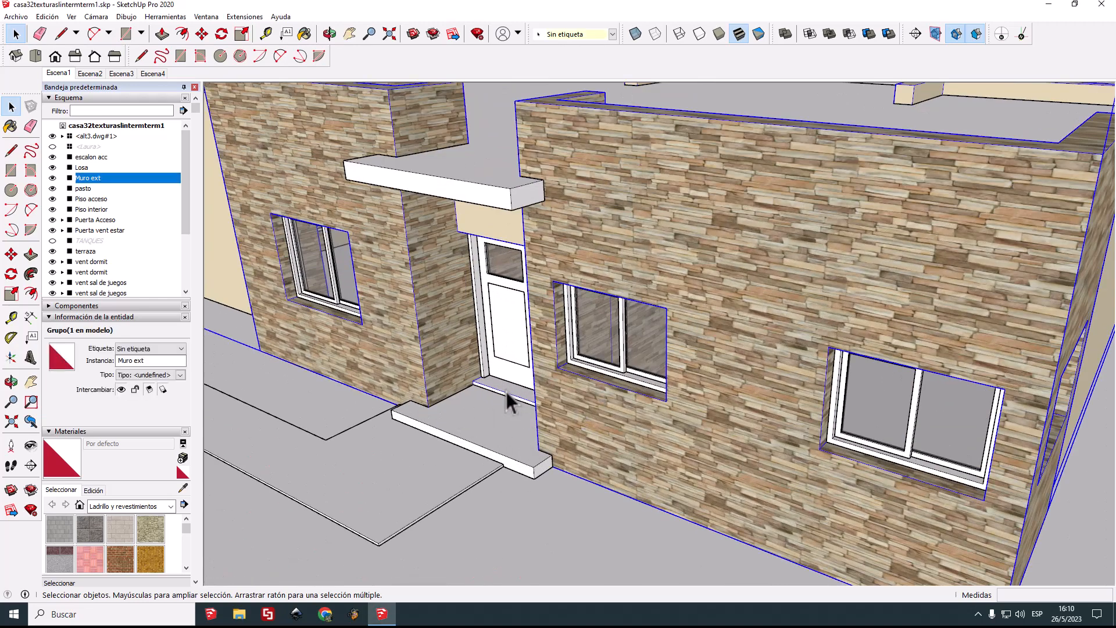
{"action": "double_click", "coordinate": [506, 392]}
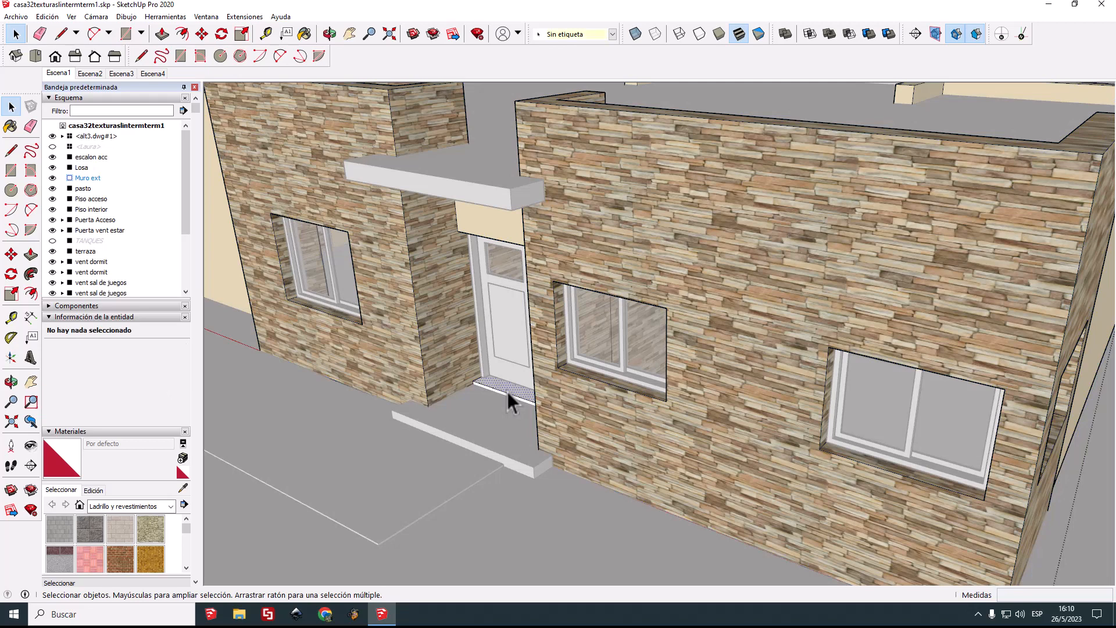
{"action": "left_click", "coordinate": [507, 391]}
{"action": "left_click", "coordinate": [591, 528]}
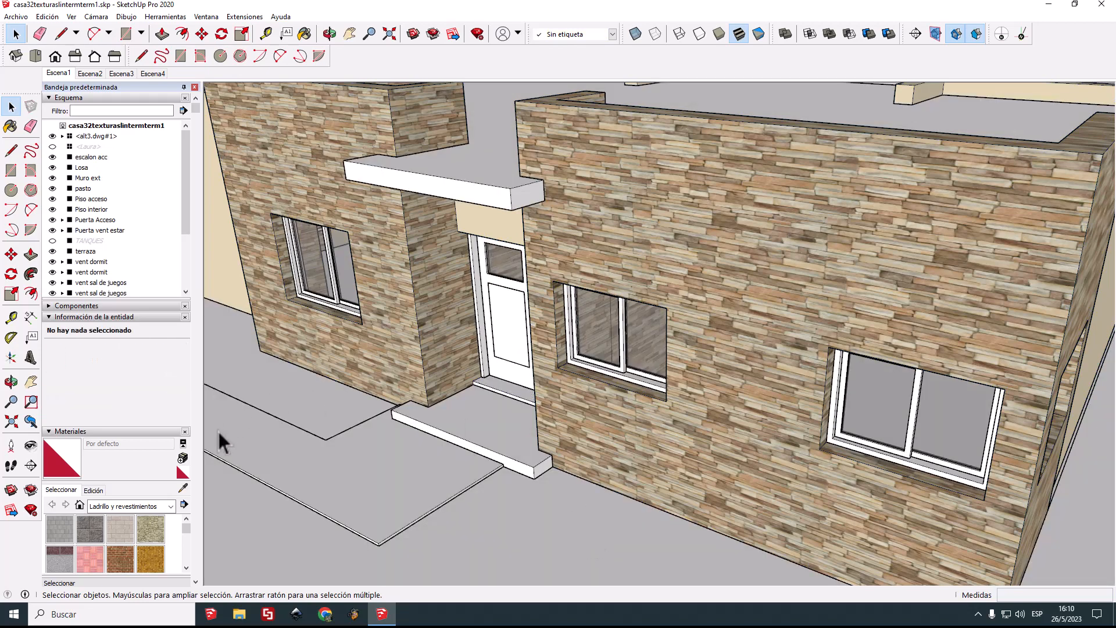
Step: Paint the front door threshold and the entrance step with the dark rough square concrete block material from Ladrillo y revestimientos
{"action": "scroll", "coordinate": [124, 465], "scroll_direction": "down", "scroll_amount": 2}
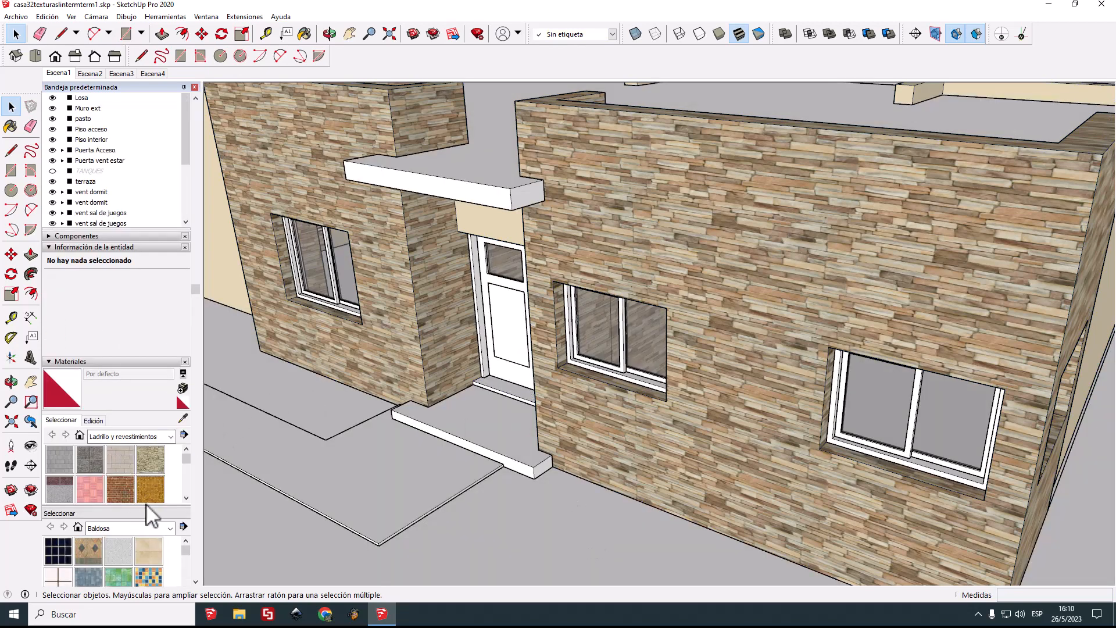
{"action": "left_click", "coordinate": [90, 459]}
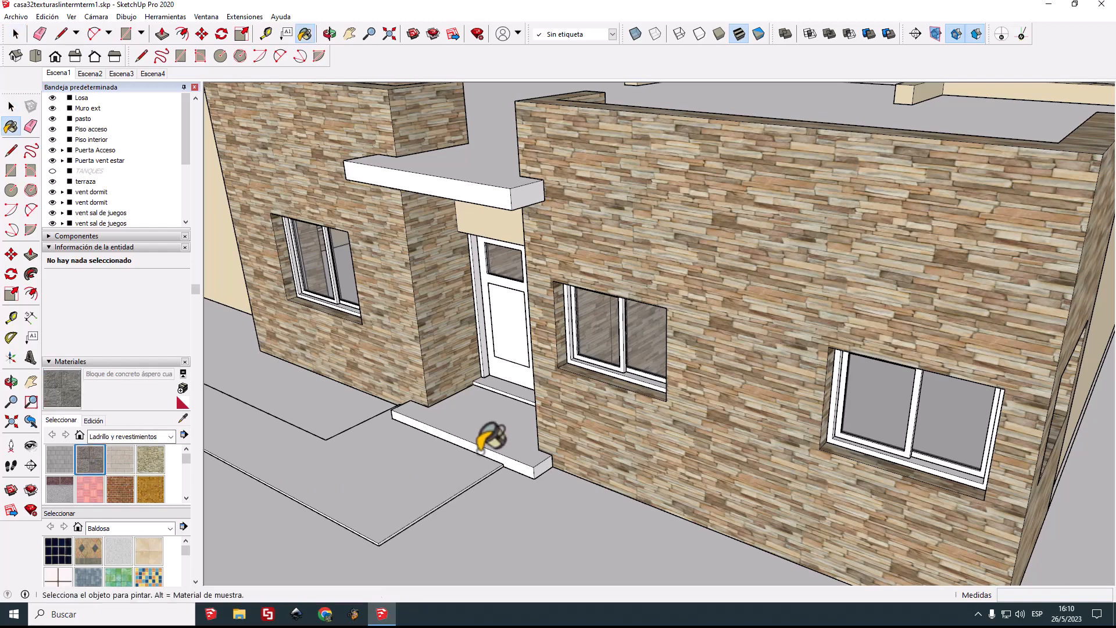
{"action": "left_click", "coordinate": [507, 387]}
{"action": "scroll", "coordinate": [519, 407], "scroll_direction": "up", "scroll_amount": 5}
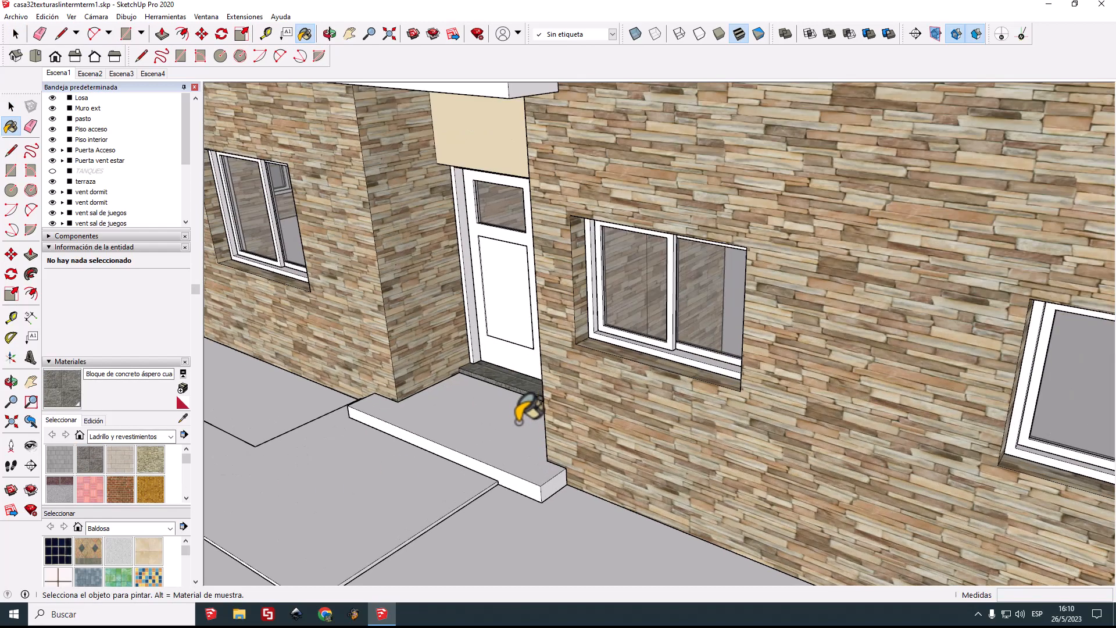
{"action": "scroll", "coordinate": [526, 409], "scroll_direction": "down", "scroll_amount": 10}
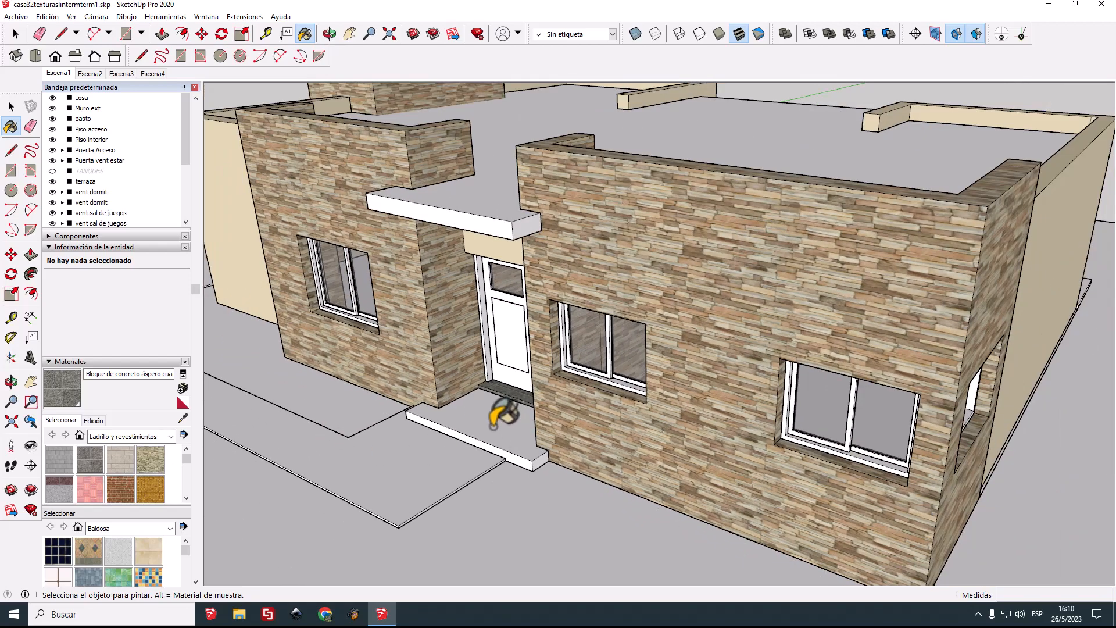
{"action": "left_click", "coordinate": [493, 425]}
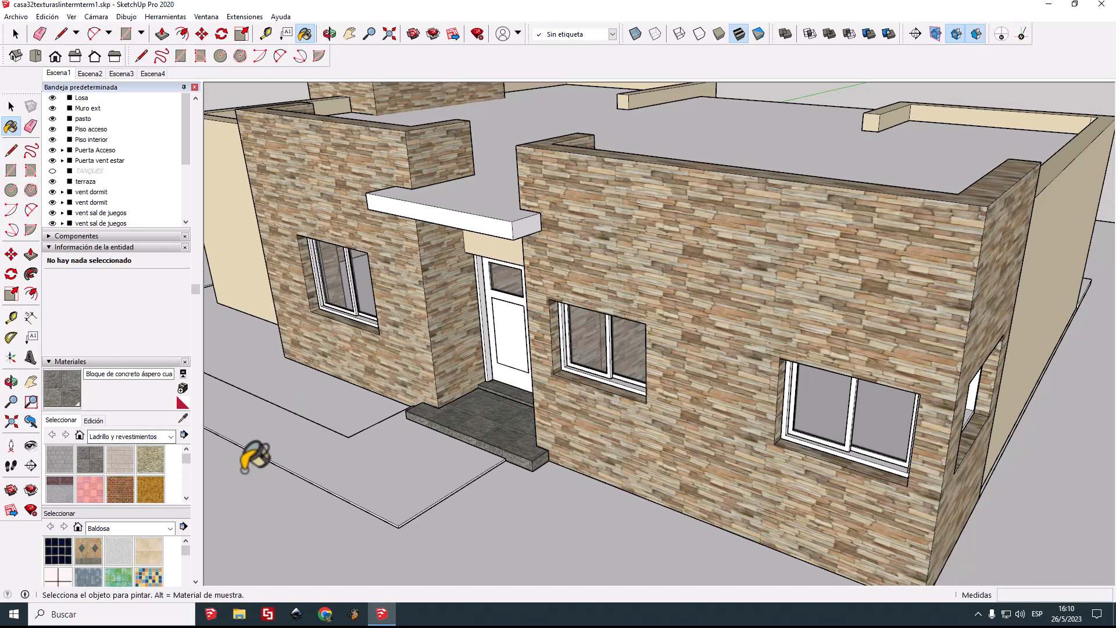
Step: Create a darker variant of the rough square concrete block texture as Material1, lowering only its colour brightness
{"action": "left_click", "coordinate": [10, 107]}
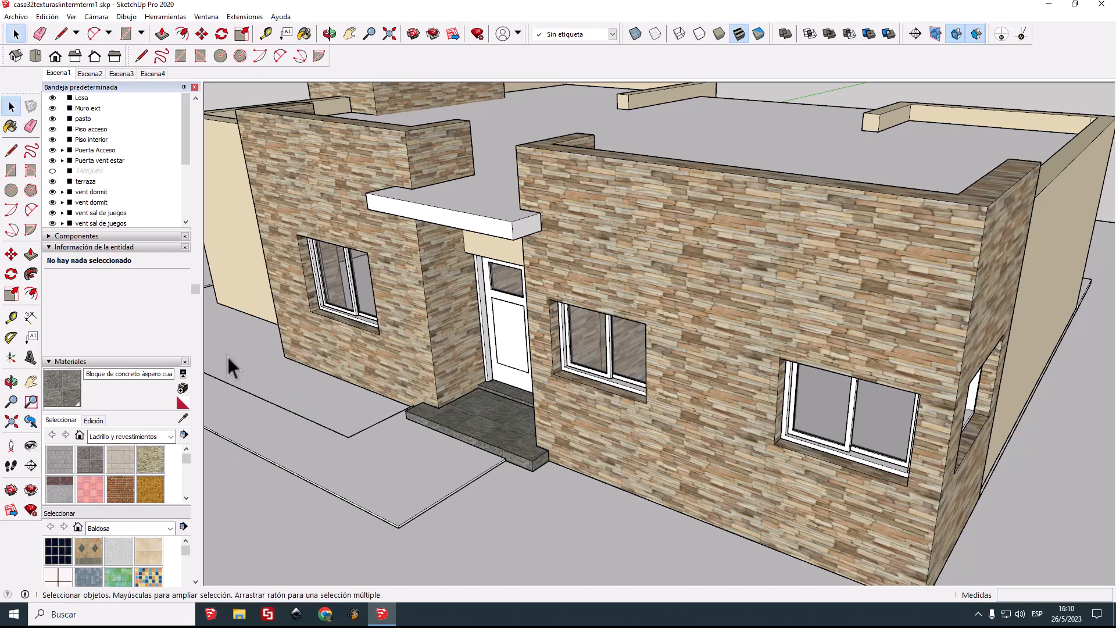
{"action": "left_click", "coordinate": [521, 518]}
{"action": "left_click", "coordinate": [499, 432]}
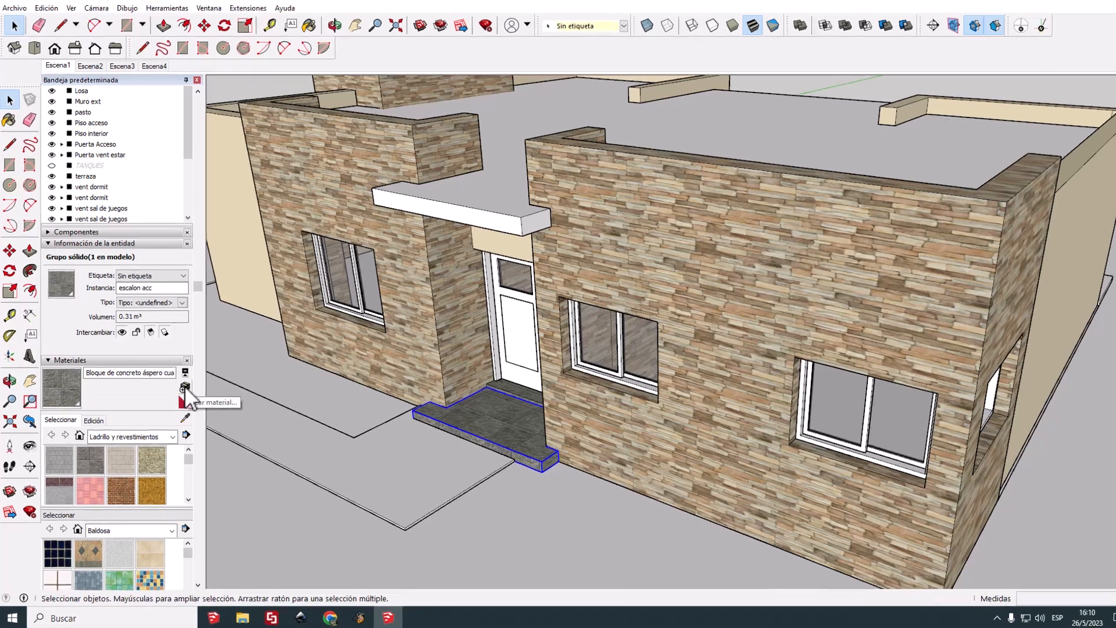
{"action": "left_click", "coordinate": [183, 388]}
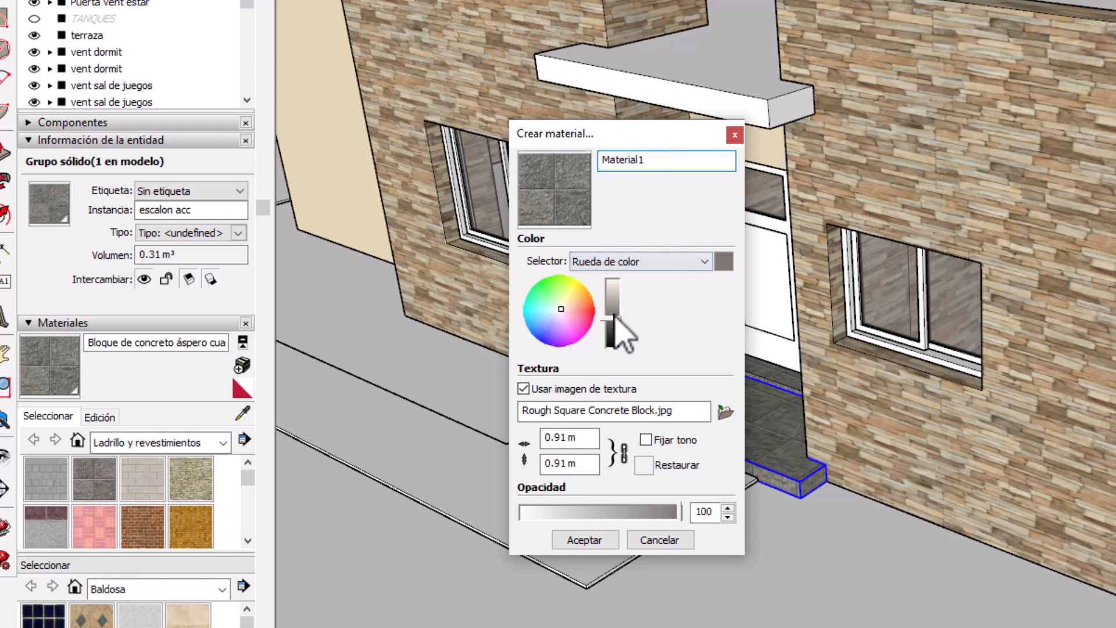
{"action": "left_click_drag", "start_coordinate": [616, 319], "coordinate": [617, 294]}
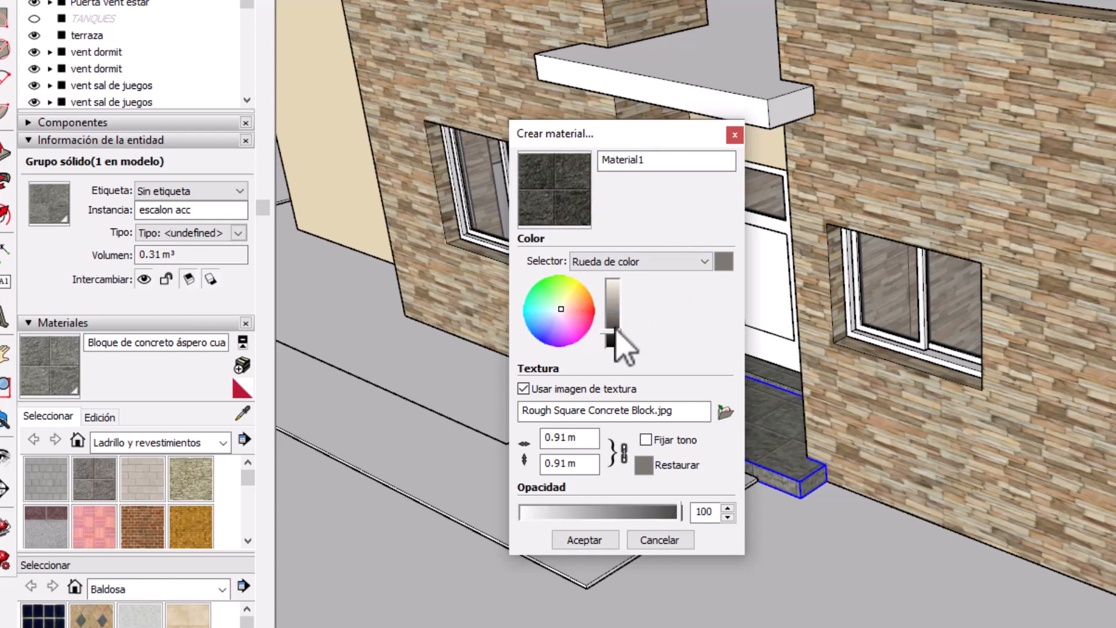
{"action": "left_click", "coordinate": [584, 541]}
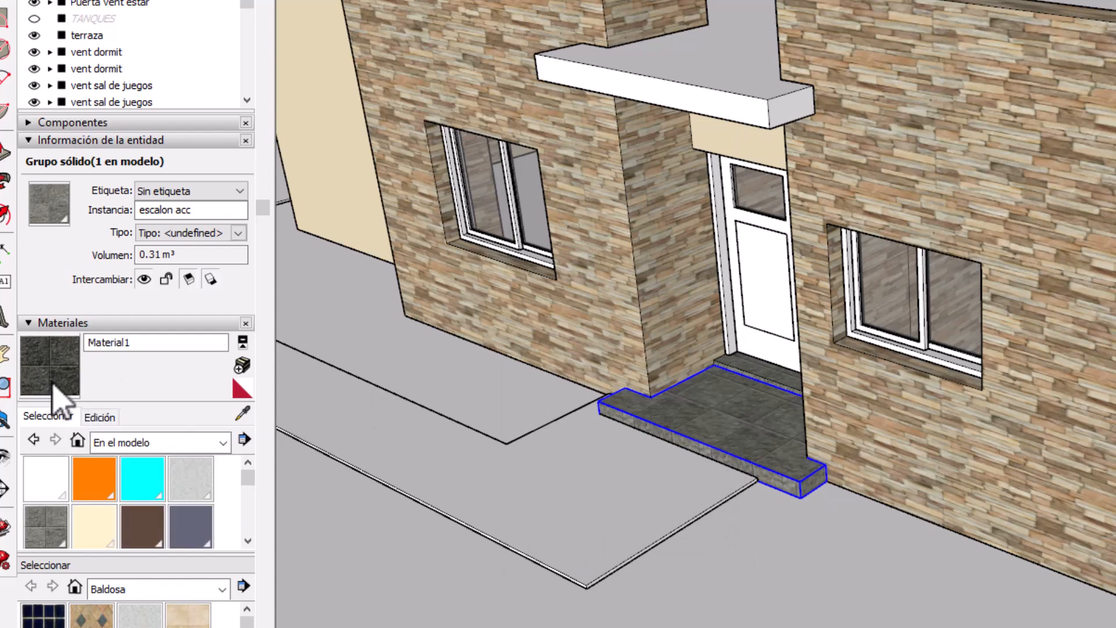
Step: Paint the door threshold and entrance step with Material1, returning the step to the original rough concrete block
{"action": "left_click", "coordinate": [719, 410]}
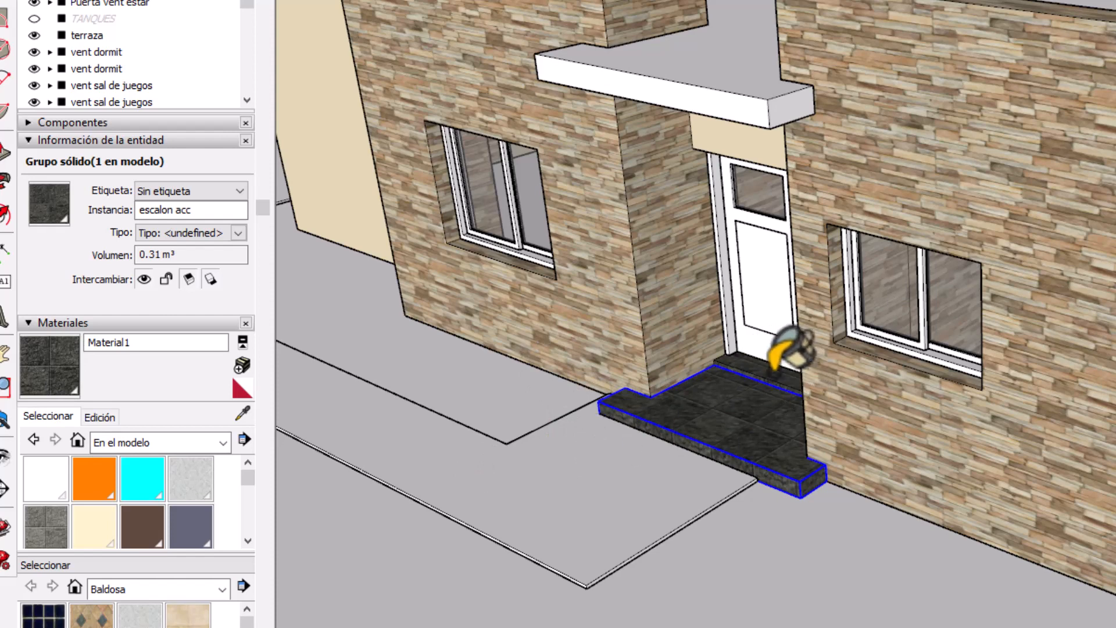
{"action": "left_click", "coordinate": [45, 526]}
{"action": "left_click", "coordinate": [714, 442]}
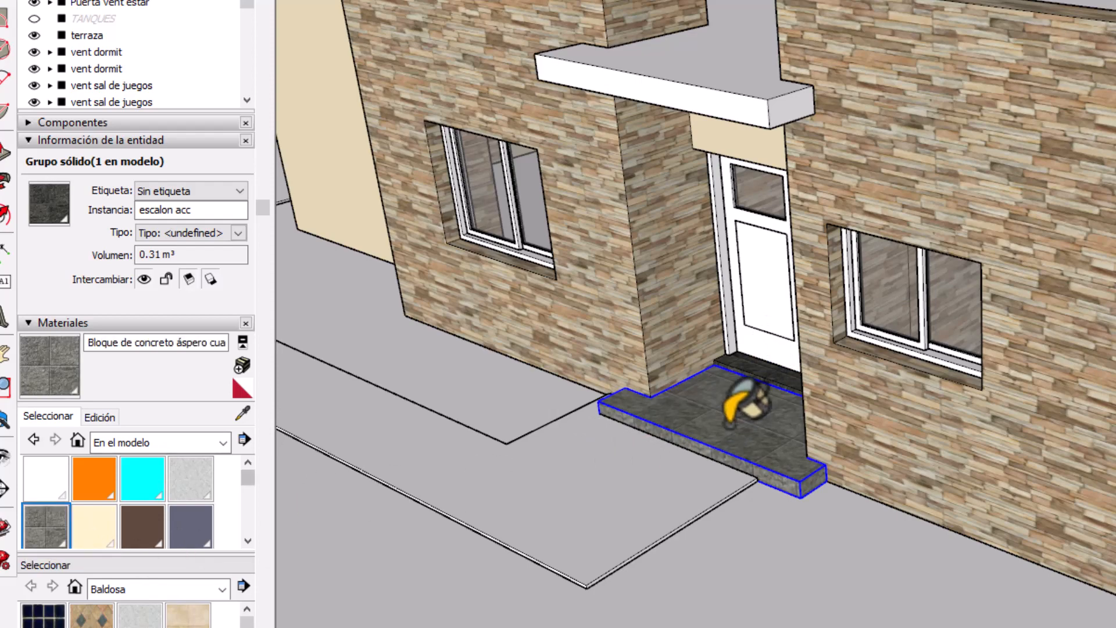
Step: Paint the entrance path and driveway with Concreto agregado color humo from the Asfaltado y revestimientos collection
{"action": "scroll", "coordinate": [826, 471], "scroll_direction": "down", "scroll_amount": 3}
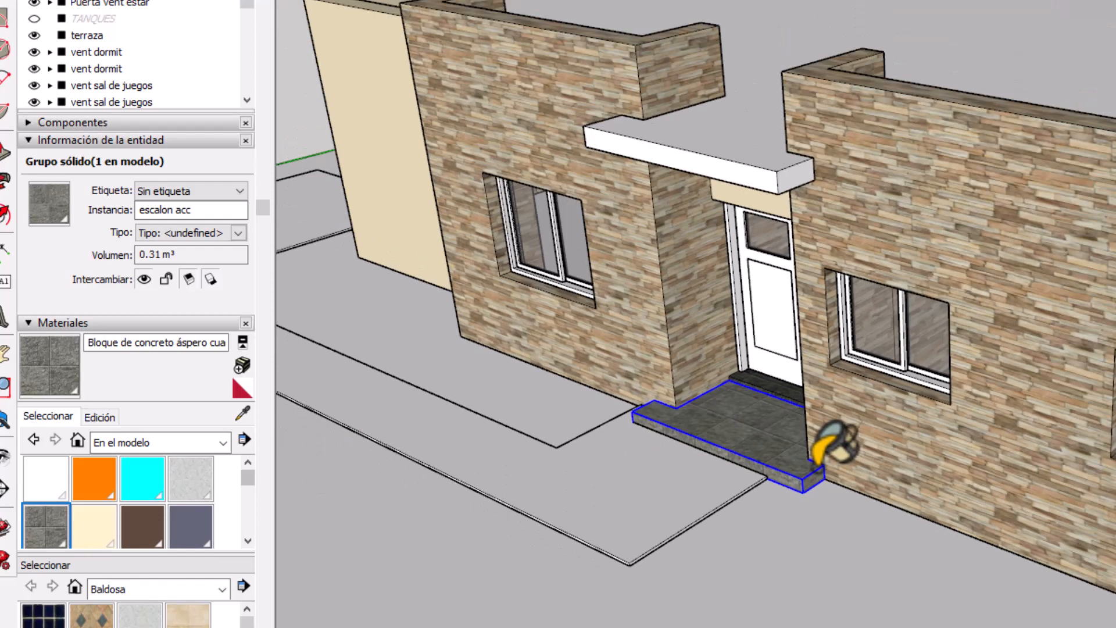
{"action": "middle_click_drag", "start_coordinate": [905, 474], "coordinate": [1024, 459]}
{"action": "mouse_move", "coordinate": [642, 465]}
{"action": "middle_mouse_down"}
{"action": "mouse_move", "coordinate": [822, 403]}
{"action": "mouse_move", "coordinate": [902, 399]}
{"action": "mouse_move", "coordinate": [857, 407]}
{"action": "mouse_move", "coordinate": [924, 384]}
{"action": "middle_mouse_up"}
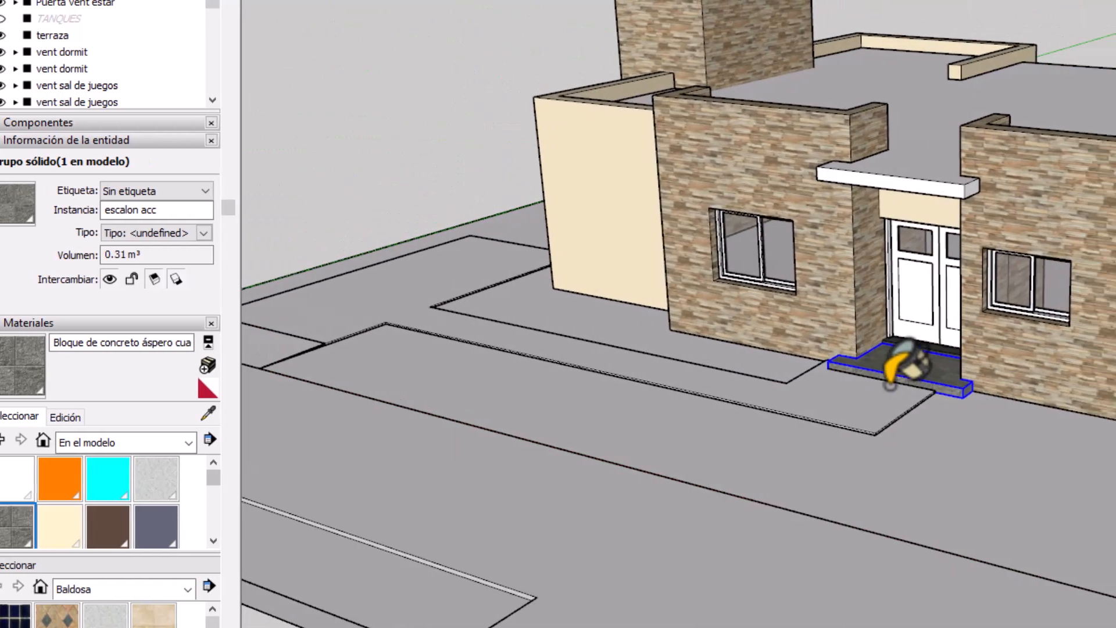
{"action": "scroll", "coordinate": [921, 377], "scroll_direction": "up", "scroll_amount": 3}
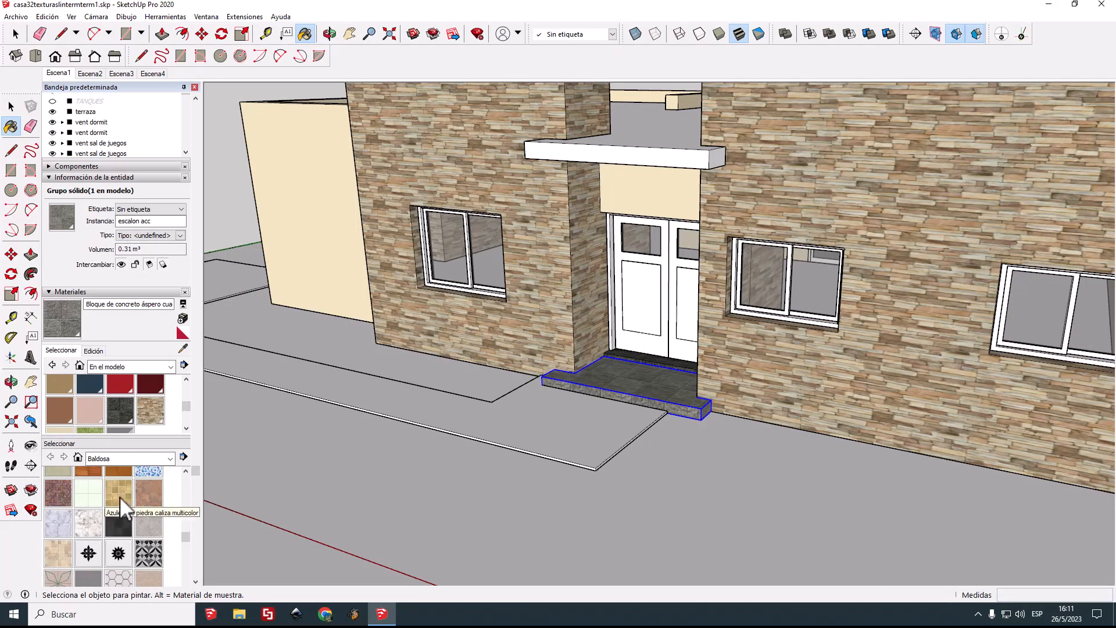
{"action": "scroll", "coordinate": [124, 500], "scroll_direction": "up", "scroll_amount": 2}
{"action": "left_click", "coordinate": [170, 459]}
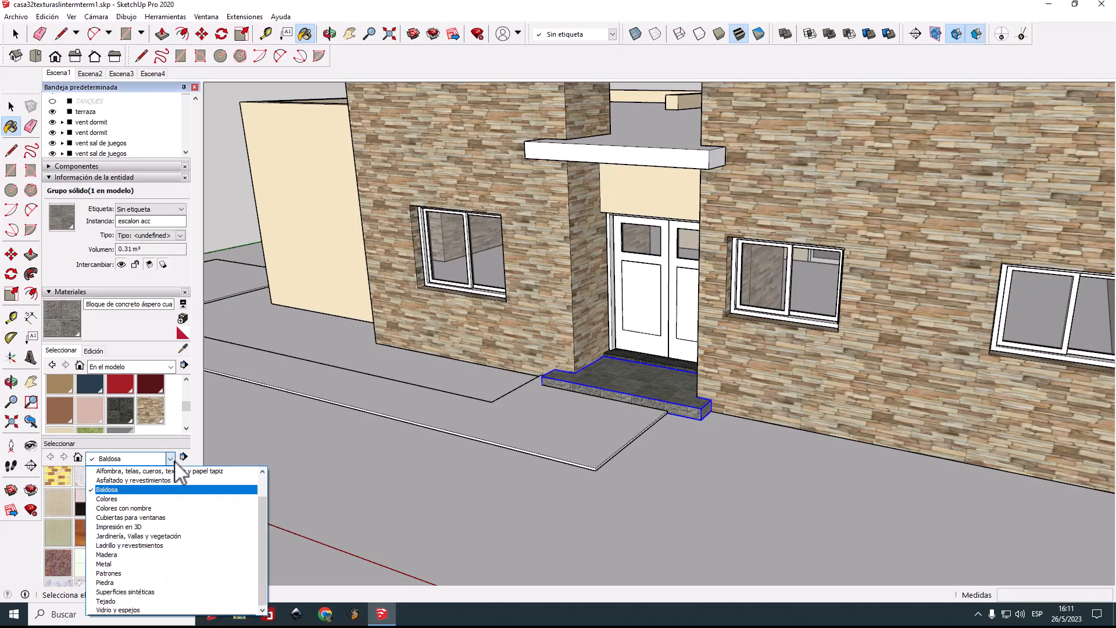
{"action": "left_click", "coordinate": [152, 480]}
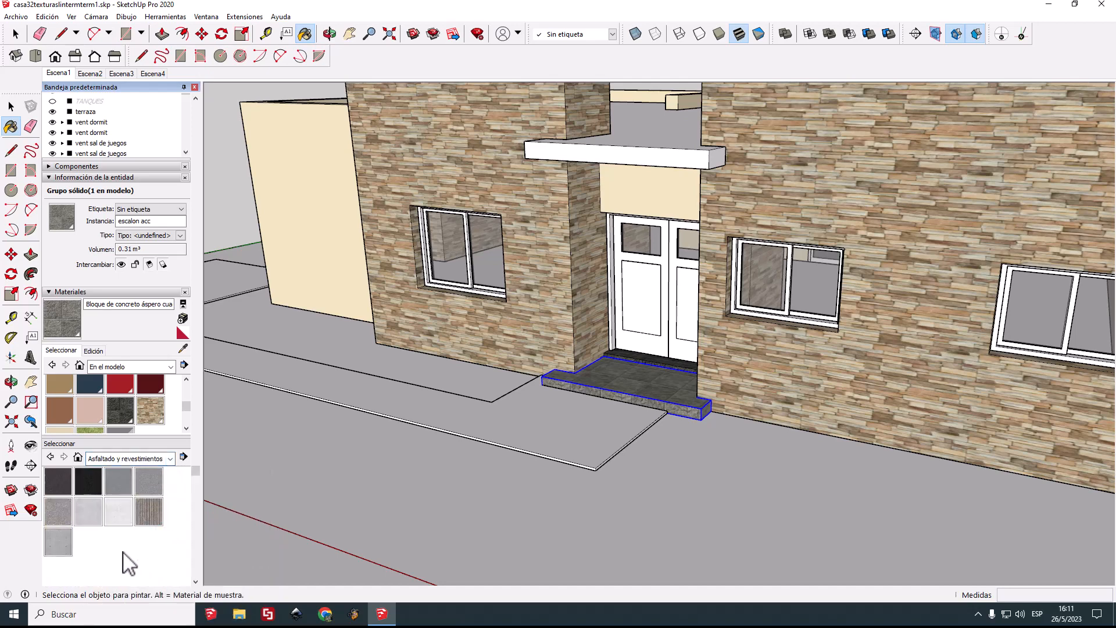
{"action": "left_click", "coordinate": [57, 510]}
{"action": "left_click", "coordinate": [548, 421]}
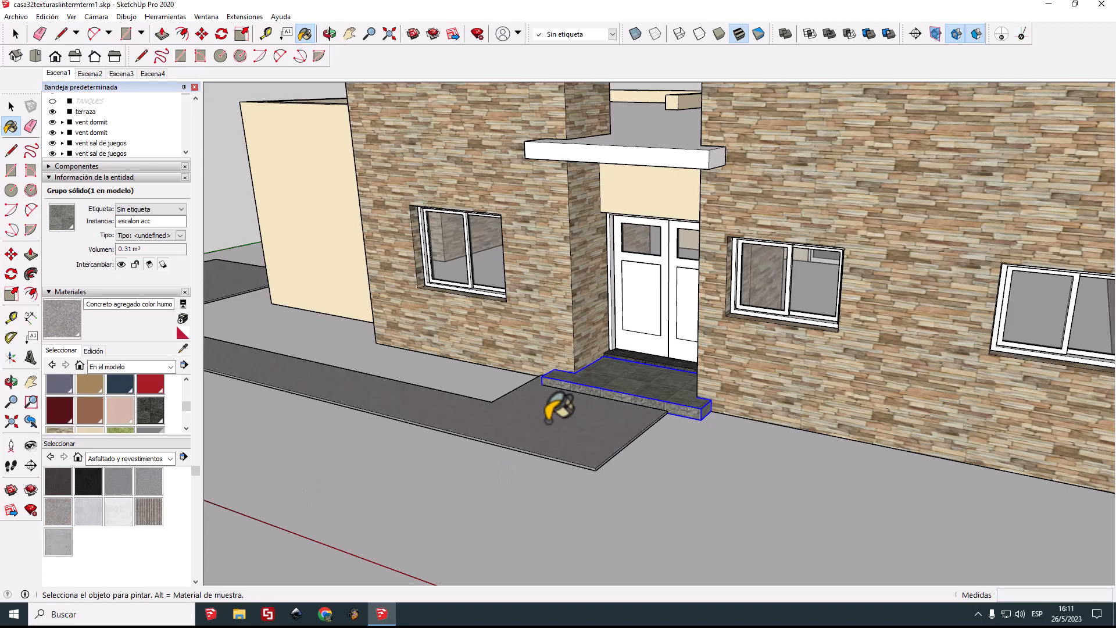
Step: Paint the sidewalk strip along the front of the lot with Concreto ranurado sin juntas, leaving its planting beds unpainted
{"action": "scroll", "coordinate": [549, 419], "scroll_direction": "down", "scroll_amount": 6}
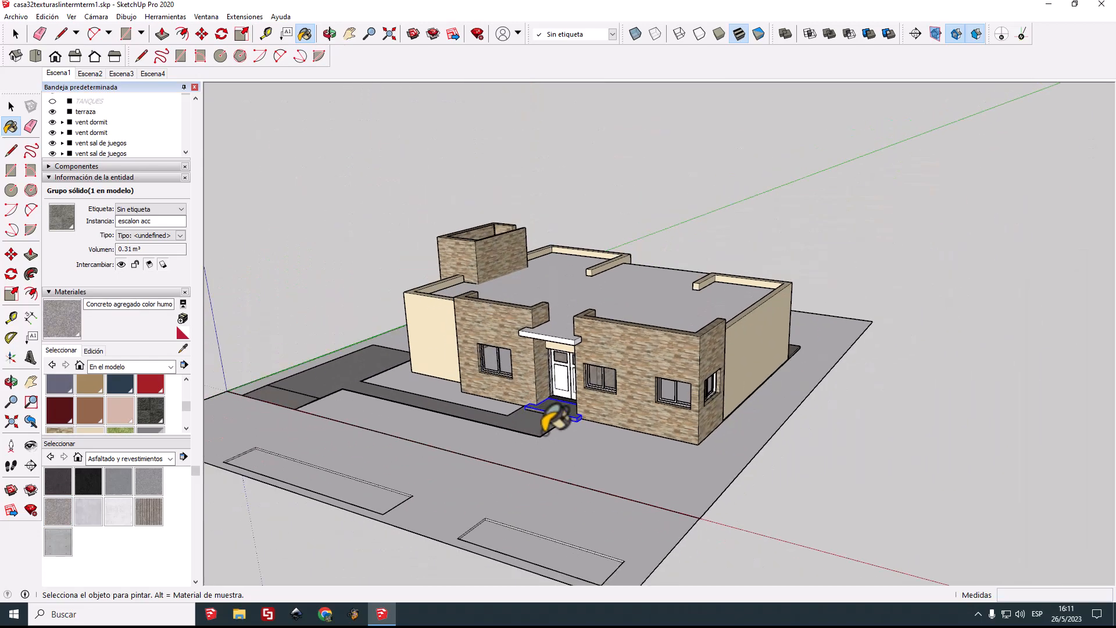
{"action": "middle_click_drag", "start_coordinate": [411, 467], "coordinate": [406, 486]}
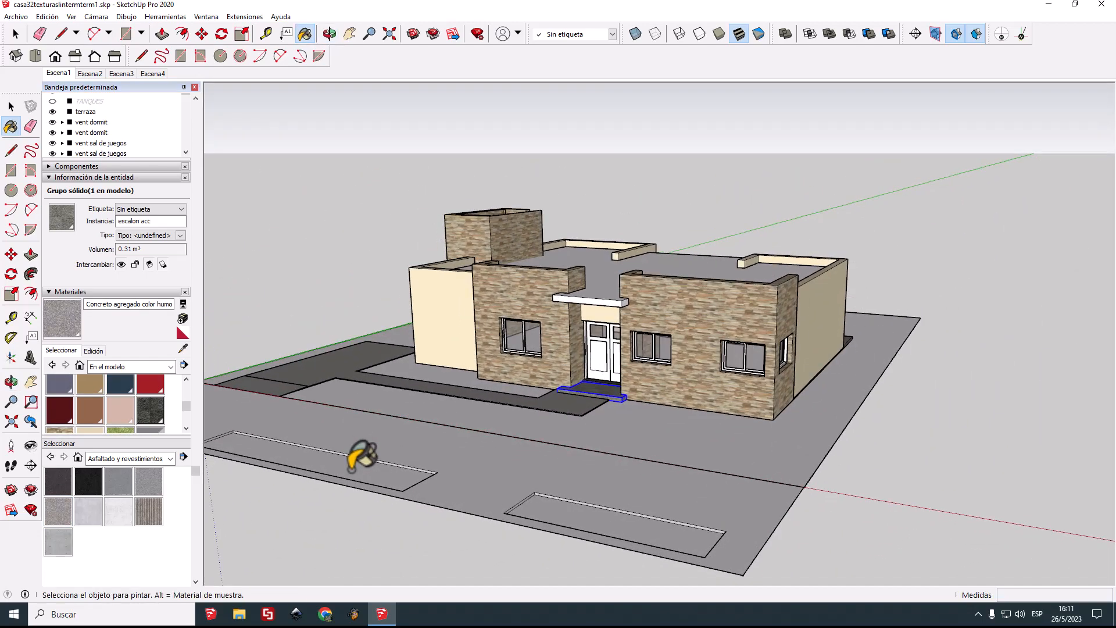
{"action": "scroll", "coordinate": [358, 460], "scroll_direction": "up", "scroll_amount": 1}
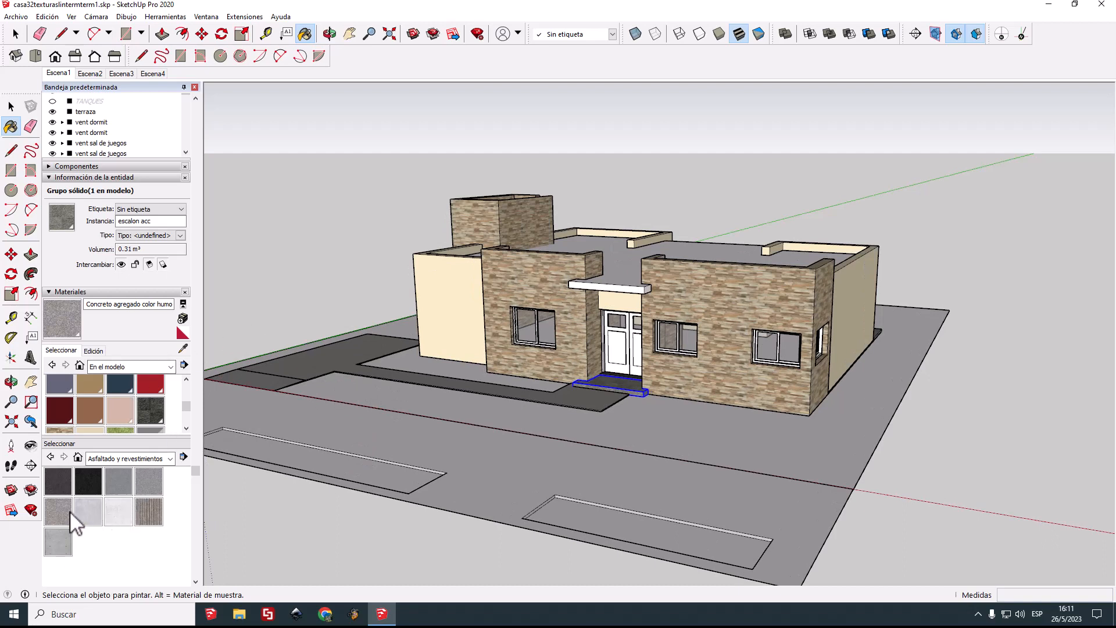
{"action": "left_click", "coordinate": [94, 482]}
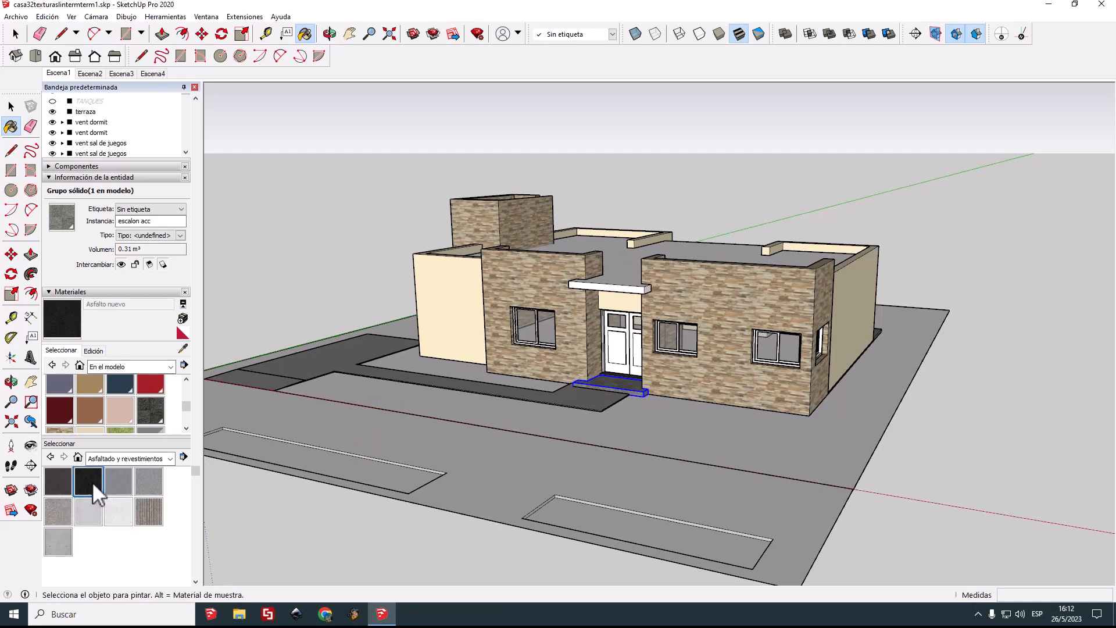
{"action": "left_click", "coordinate": [145, 510]}
{"action": "left_click", "coordinate": [443, 443]}
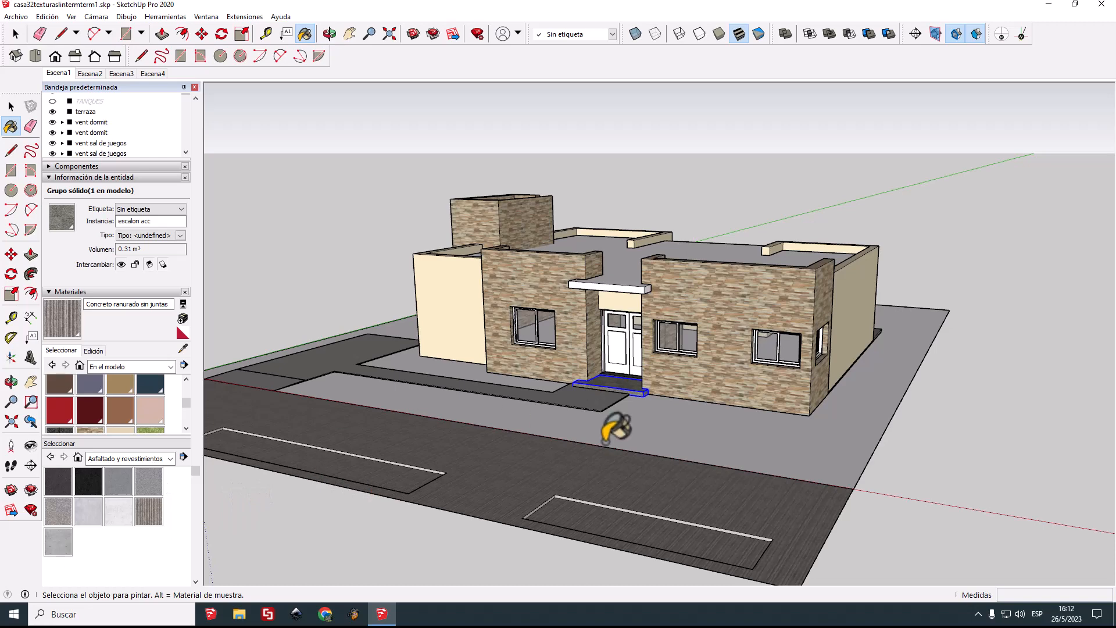
{"action": "scroll", "coordinate": [610, 422], "scroll_direction": "down", "scroll_amount": 1}
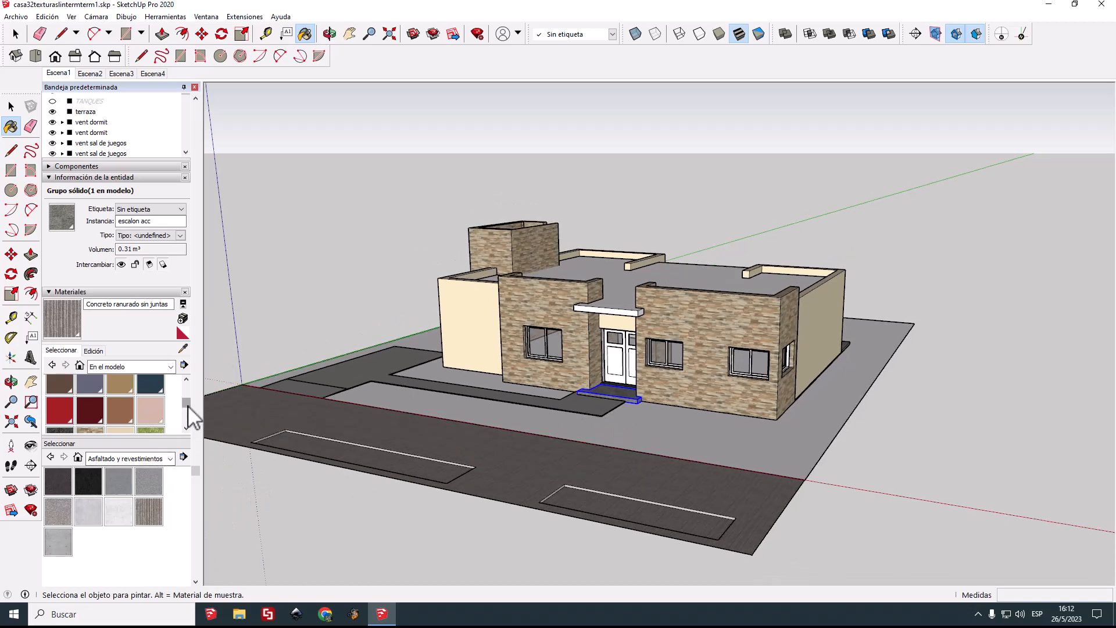
Step: Paint the lot's ground around the house with Vegetación césped from the materials in the model
{"action": "left_click_drag", "start_coordinate": [187, 406], "coordinate": [187, 418]}
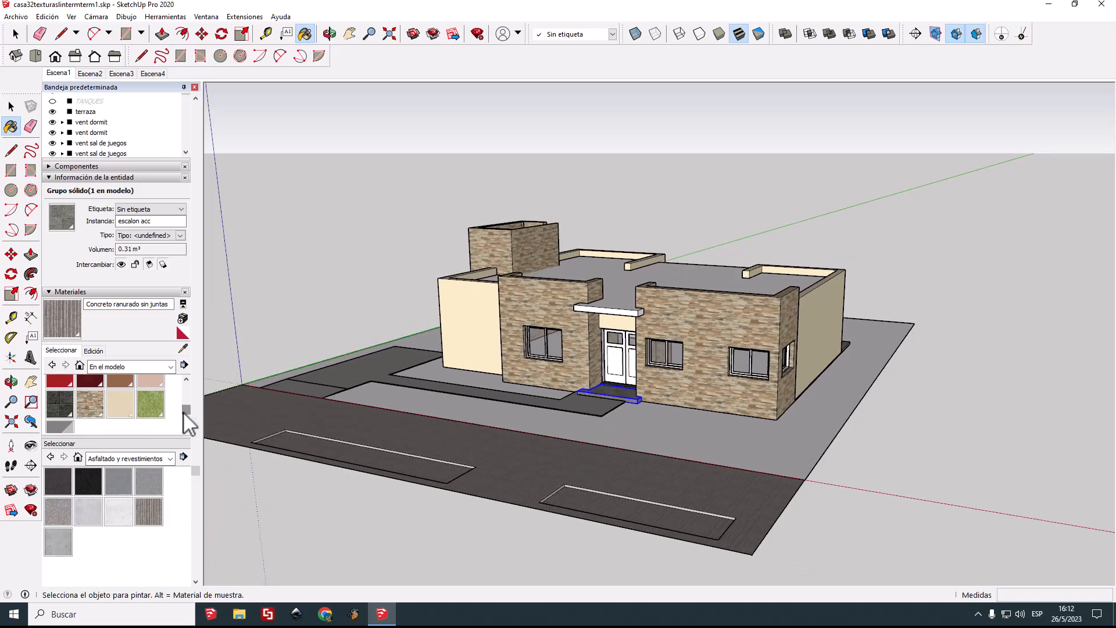
{"action": "left_click", "coordinate": [153, 407]}
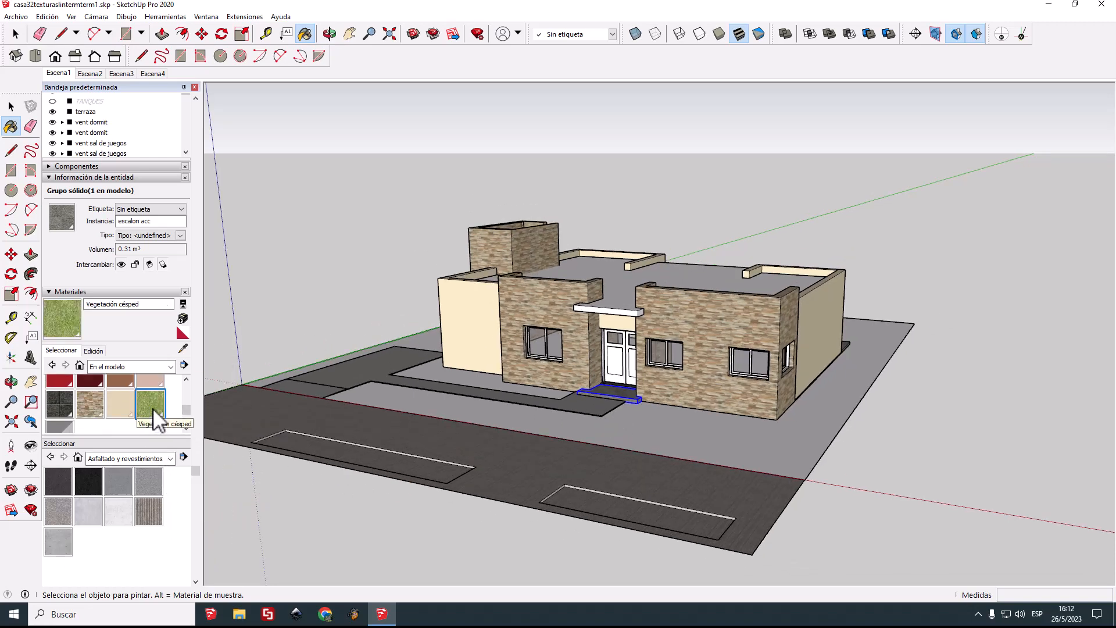
{"action": "left_click", "coordinate": [479, 407]}
{"action": "middle_click_drag", "start_coordinate": [748, 417], "coordinate": [628, 456]}
{"action": "scroll", "coordinate": [422, 397], "scroll_direction": "up", "scroll_amount": 2}
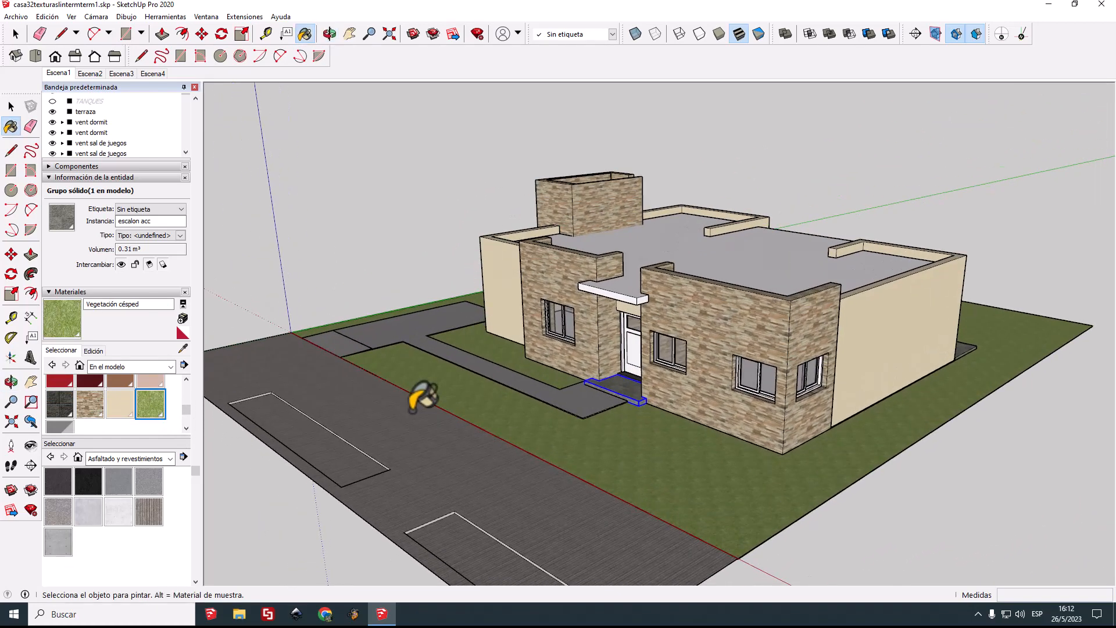
{"action": "scroll", "coordinate": [423, 397], "scroll_direction": "up", "scroll_amount": 1}
{"action": "left_click", "coordinate": [11, 107]}
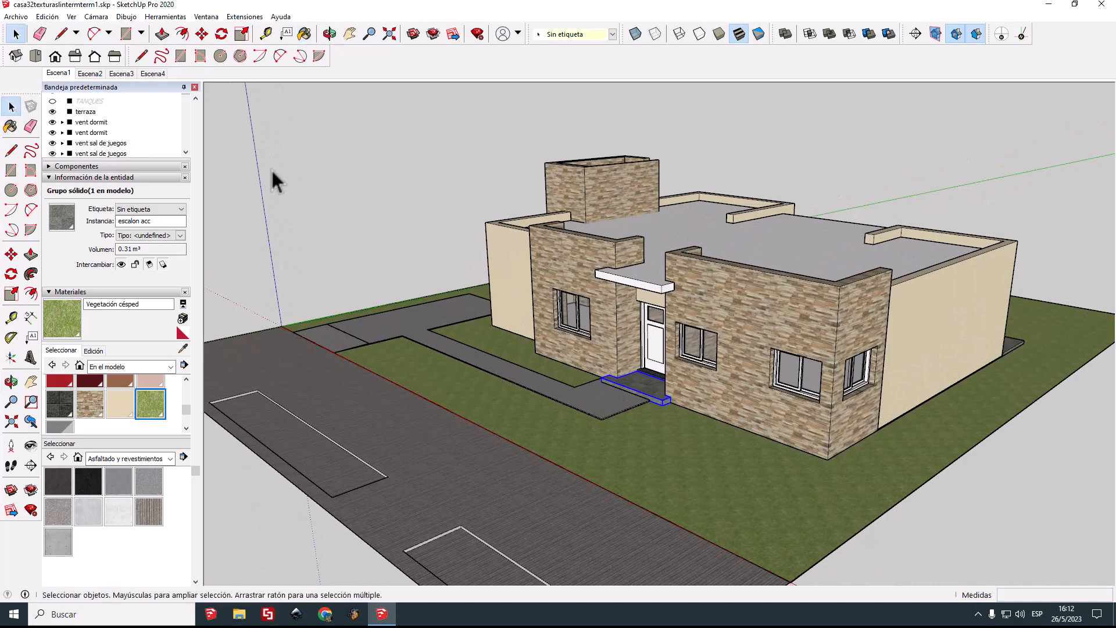
Step: Try to paint a sidewalk planting bed with Vegetación césped without opening the sidewalk group, and undo the fill
{"action": "left_click", "coordinate": [389, 445]}
{"action": "middle_click_drag", "start_coordinate": [391, 442], "coordinate": [428, 404]}
{"action": "scroll", "coordinate": [388, 469], "scroll_direction": "up", "scroll_amount": 2}
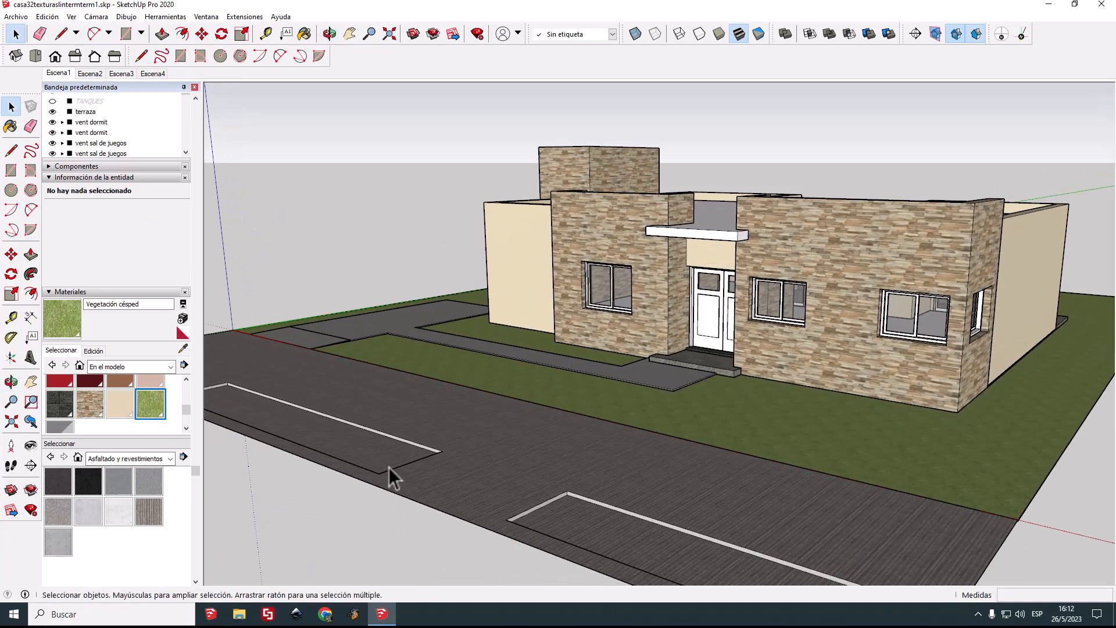
{"action": "left_click", "coordinate": [382, 476]}
{"action": "scroll", "coordinate": [384, 486], "scroll_direction": "down", "scroll_amount": 3}
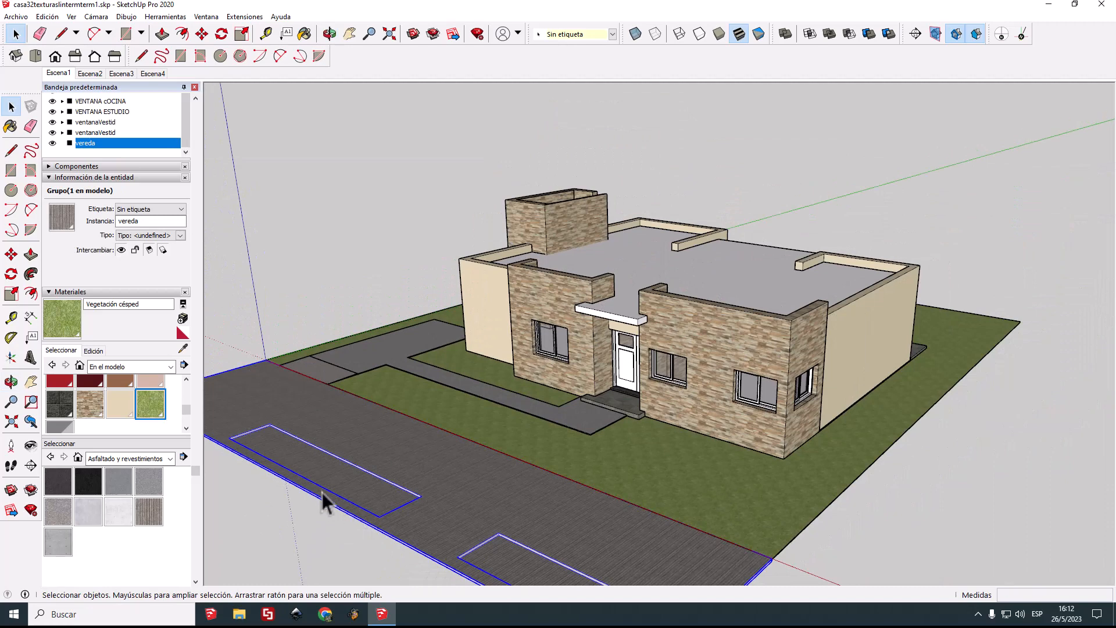
{"action": "scroll", "coordinate": [327, 486], "scroll_direction": "up", "scroll_amount": 3}
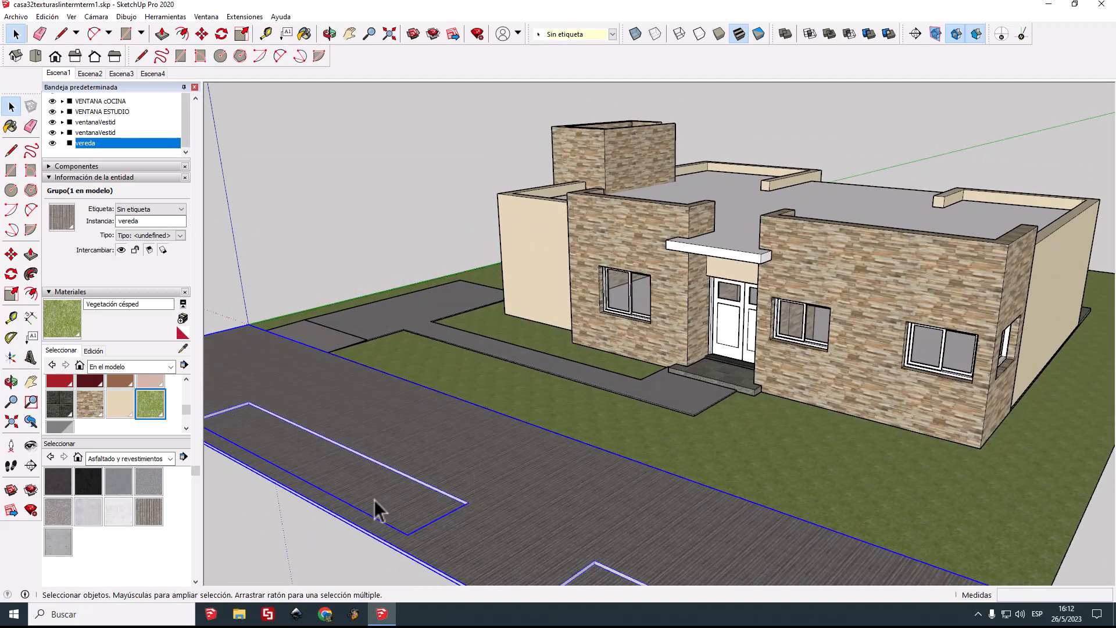
{"action": "left_click", "coordinate": [158, 407]}
{"action": "left_click", "coordinate": [308, 445]}
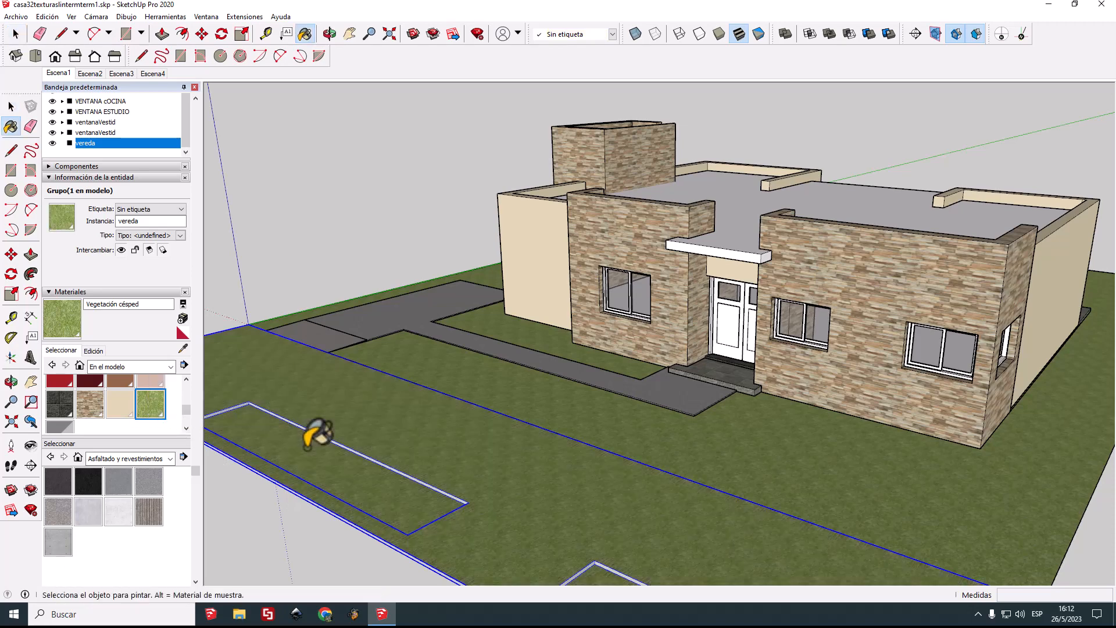
{"action": "key", "text": "ctrl+z"}
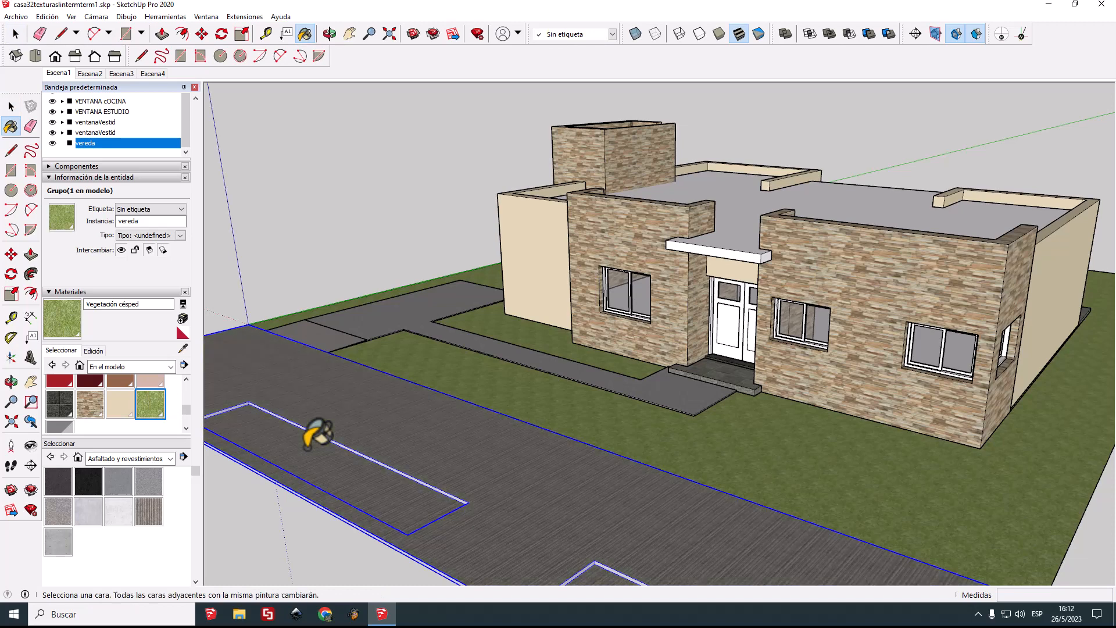
{"action": "key", "text": "space"}
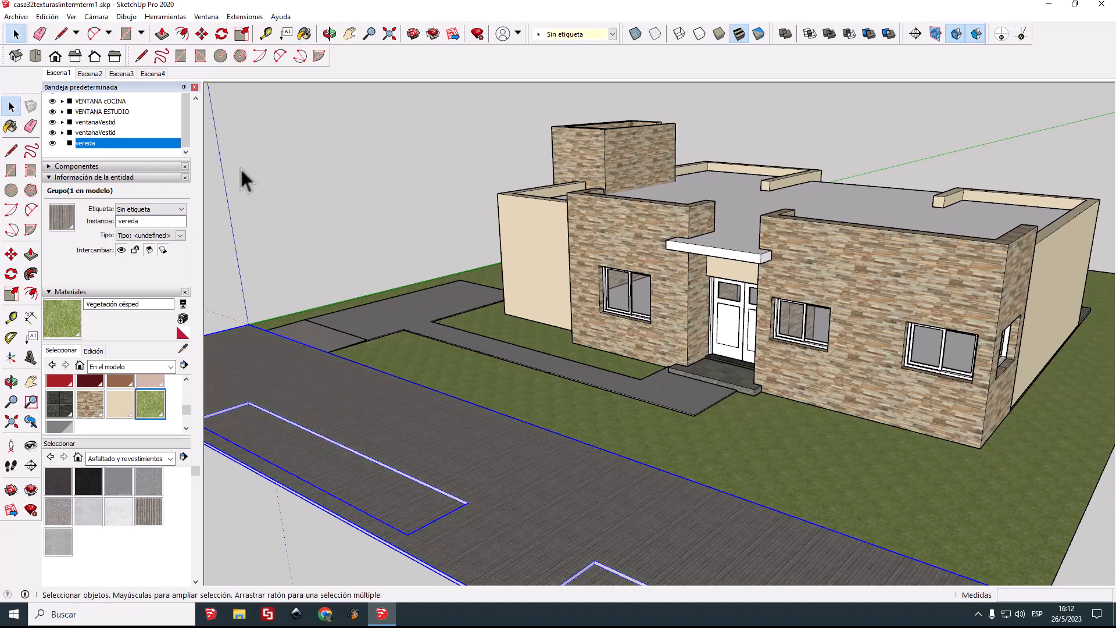
{"action": "left_click", "coordinate": [242, 169]}
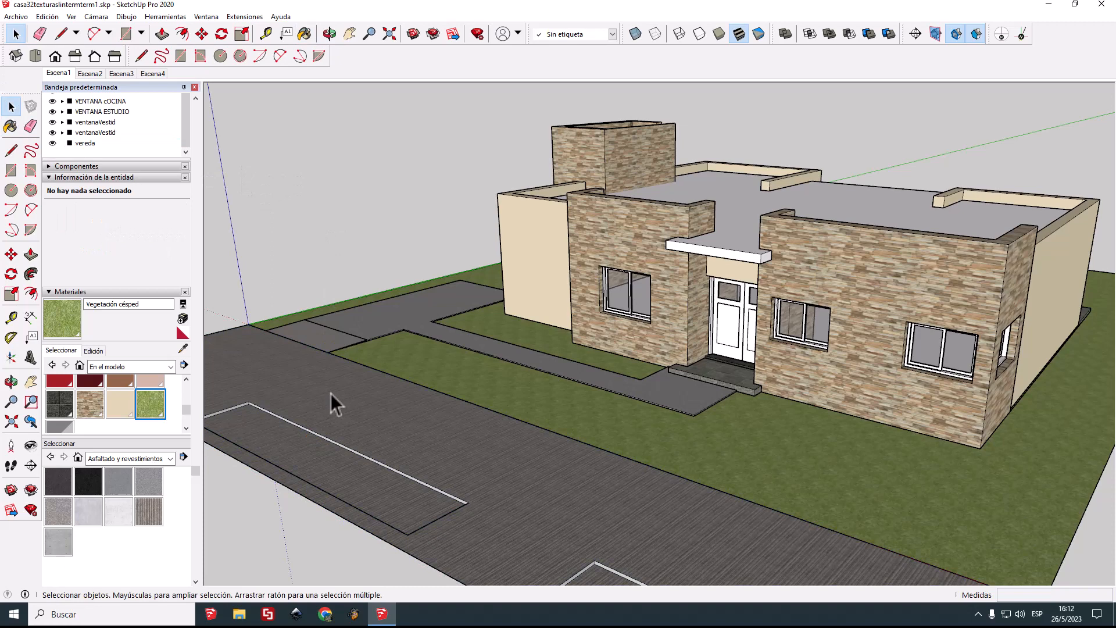
Step: Inside the vereda group, paint the longer planting bed face with Vegetación césped
{"action": "double_click", "coordinate": [330, 393]}
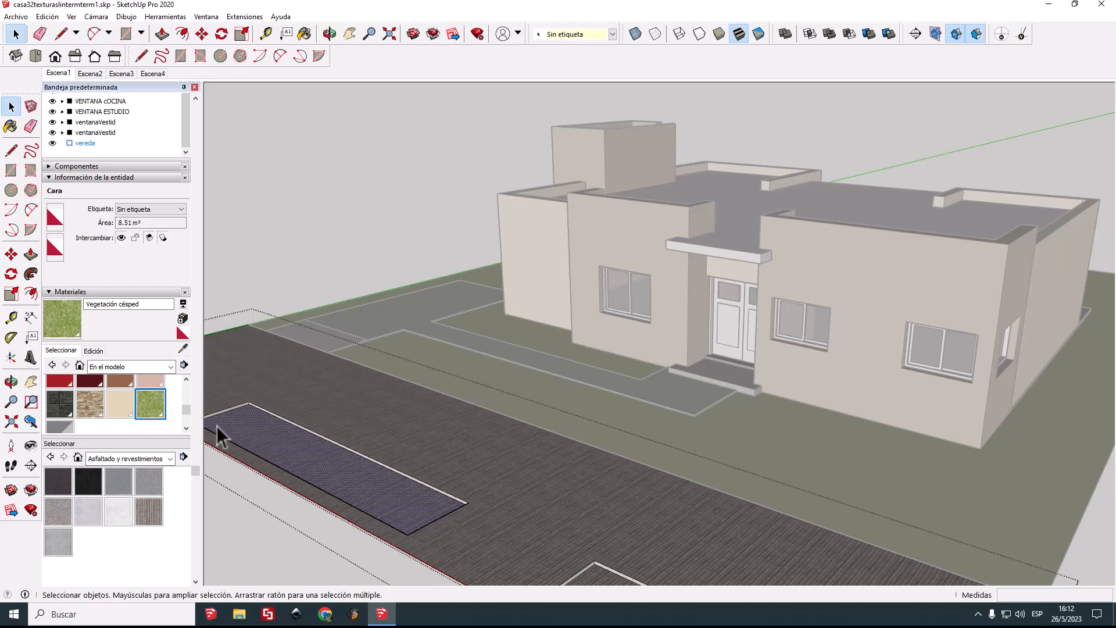
{"action": "left_click", "coordinate": [76, 334]}
{"action": "left_click", "coordinate": [317, 441]}
{"action": "scroll", "coordinate": [389, 389], "scroll_direction": "down", "scroll_amount": 4}
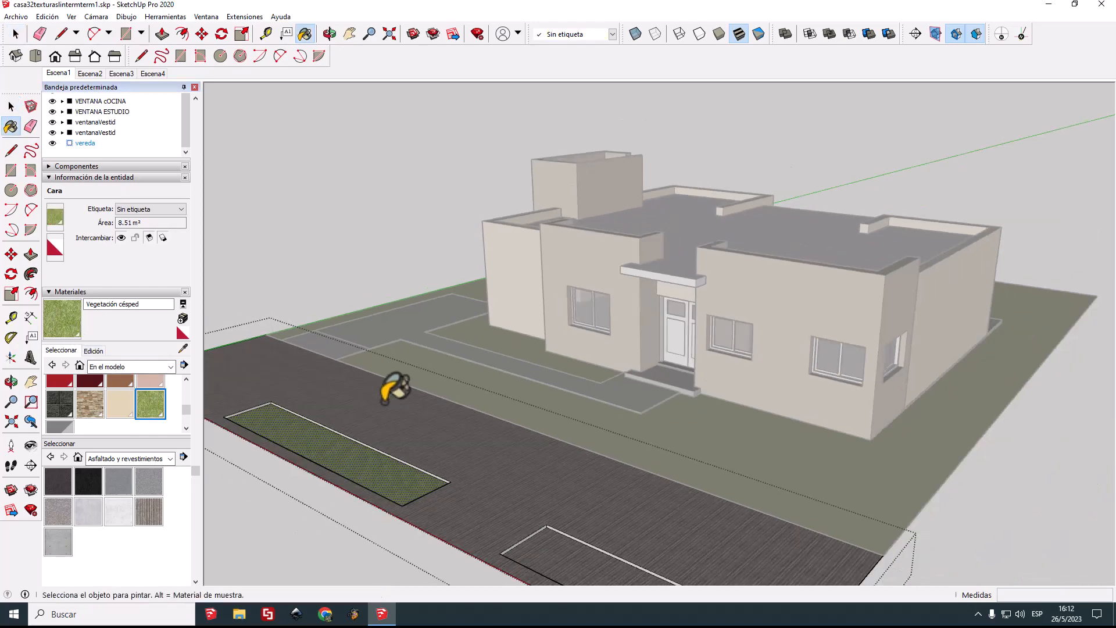
{"action": "key", "text": "space"}
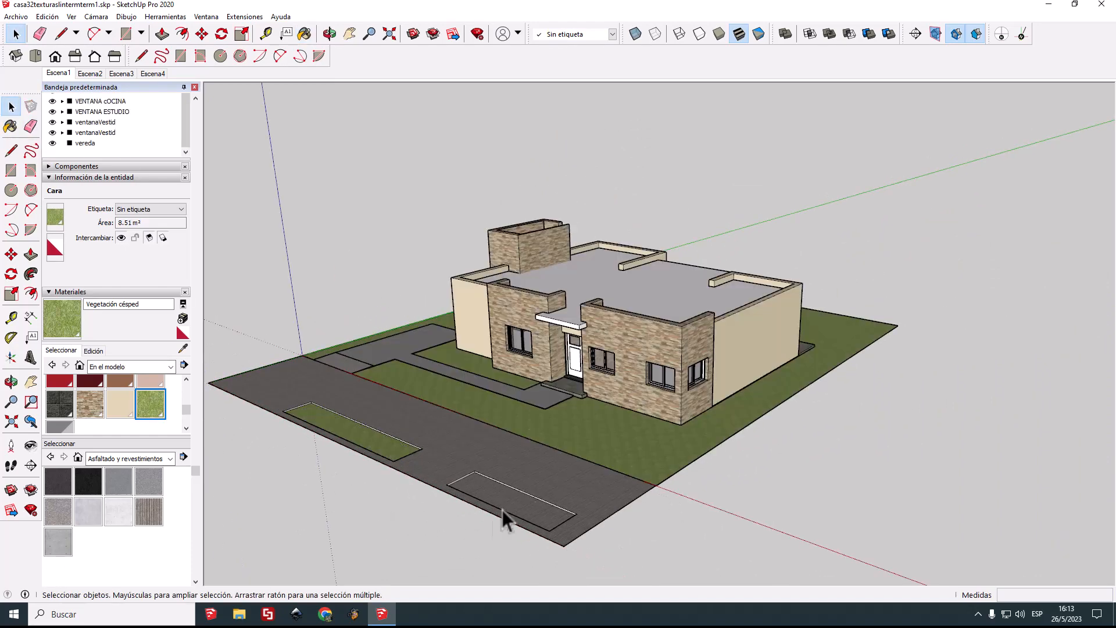
Step: Paint the shorter planting bed face in the vereda group with Vegetación césped and leave the group
{"action": "scroll", "coordinate": [487, 514], "scroll_direction": "up", "scroll_amount": 3}
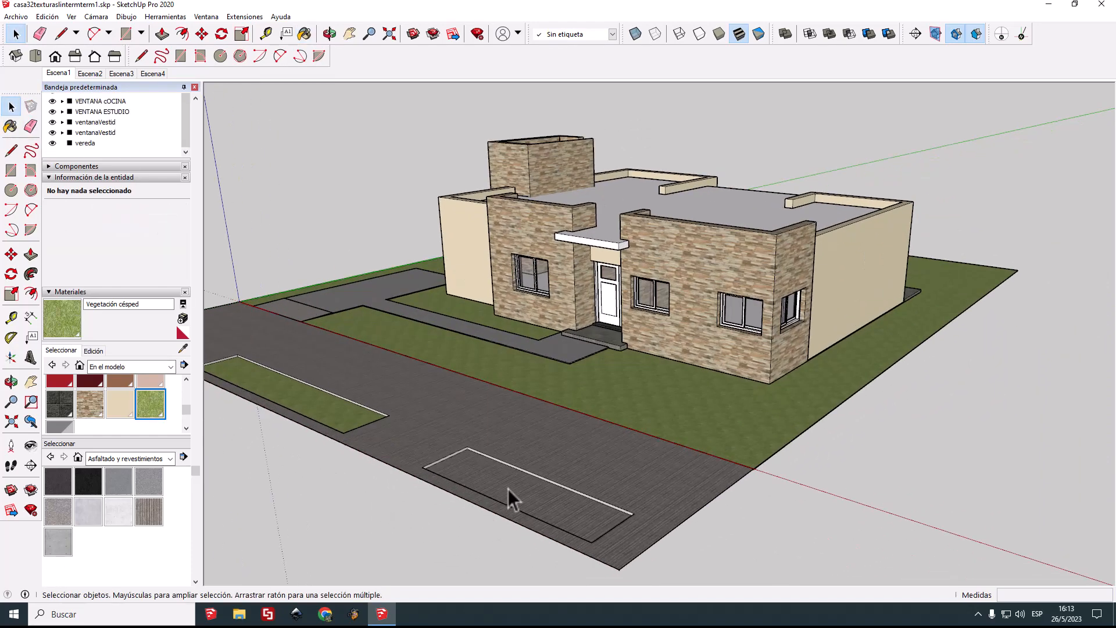
{"action": "double_click", "coordinate": [507, 488]}
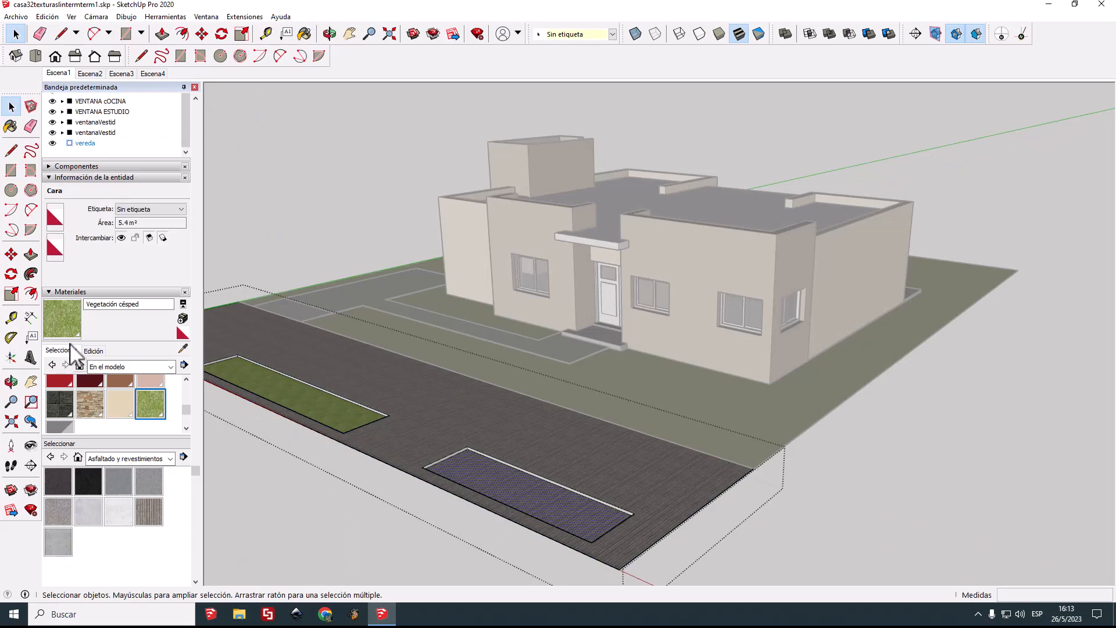
{"action": "left_click", "coordinate": [68, 327]}
{"action": "left_click", "coordinate": [476, 472]}
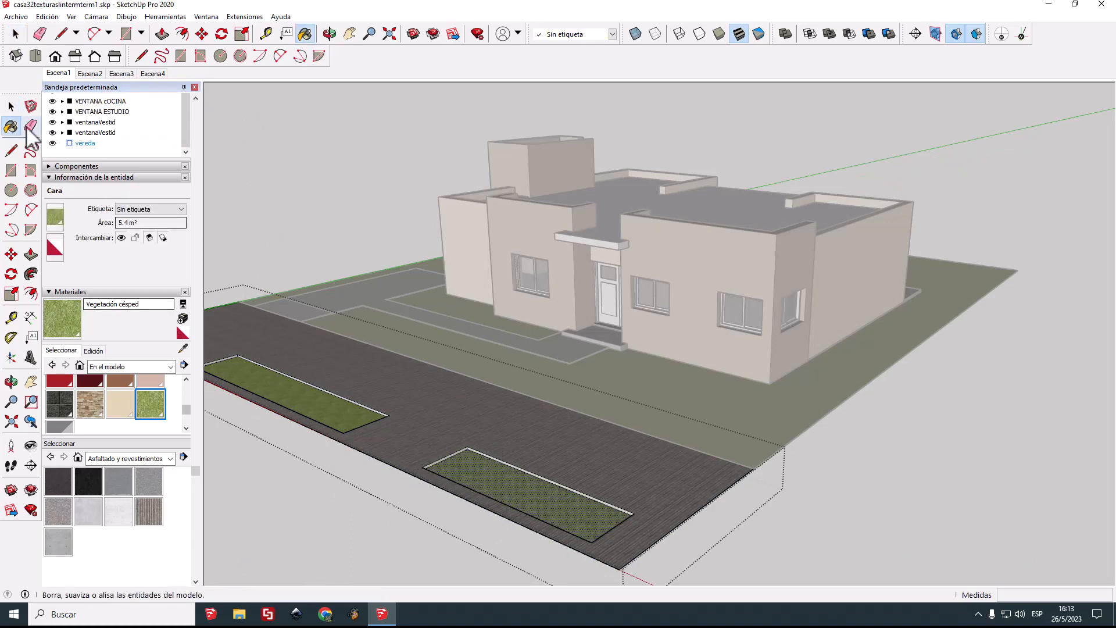
{"action": "left_click", "coordinate": [11, 106]}
{"action": "left_click", "coordinate": [299, 221]}
Step: Sample Concreto ranurado sin juntas from the sidewalk and paint the long white curb face of the longer planting bed inside the vereda group
{"action": "scroll", "coordinate": [282, 365], "scroll_direction": "up", "scroll_amount": 2}
{"action": "scroll", "coordinate": [298, 389], "scroll_direction": "up", "scroll_amount": 5}
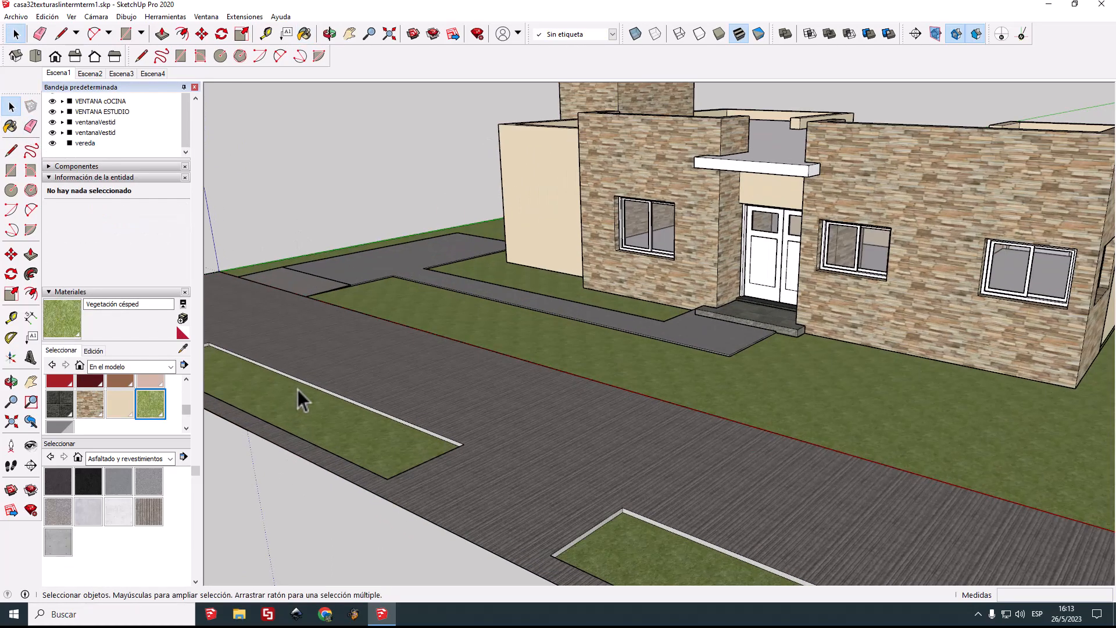
{"action": "left_click", "coordinate": [336, 392]}
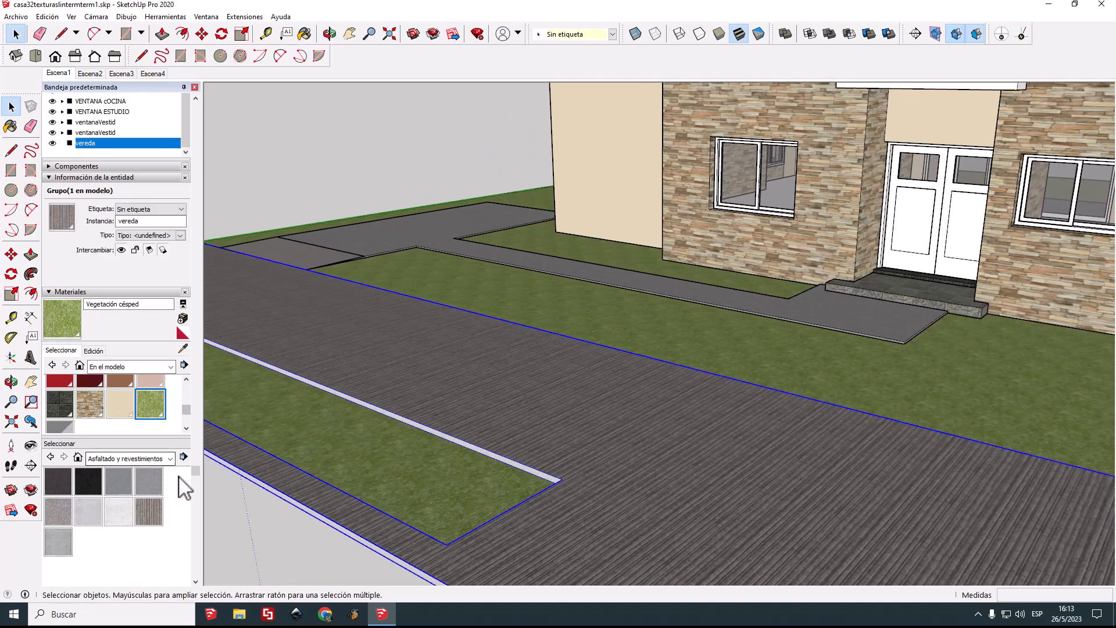
{"action": "left_click", "coordinate": [183, 348]}
{"action": "left_click", "coordinate": [370, 388]}
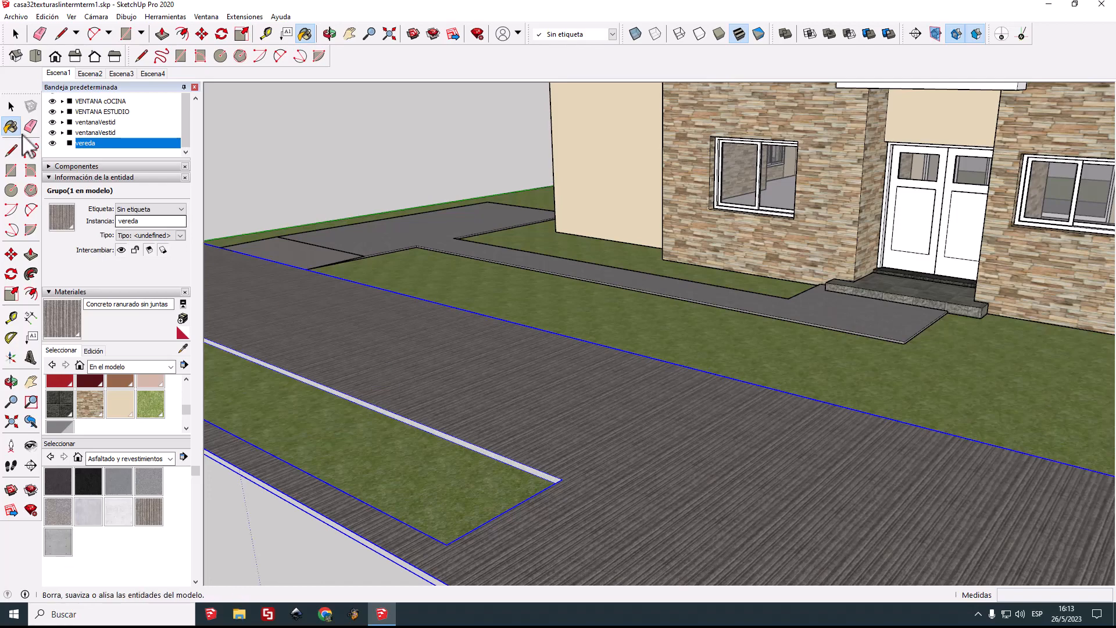
{"action": "left_click", "coordinate": [11, 106]}
{"action": "scroll", "coordinate": [315, 361], "scroll_direction": "up", "scroll_amount": 4}
{"action": "scroll", "coordinate": [408, 440], "scroll_direction": "up", "scroll_amount": 2}
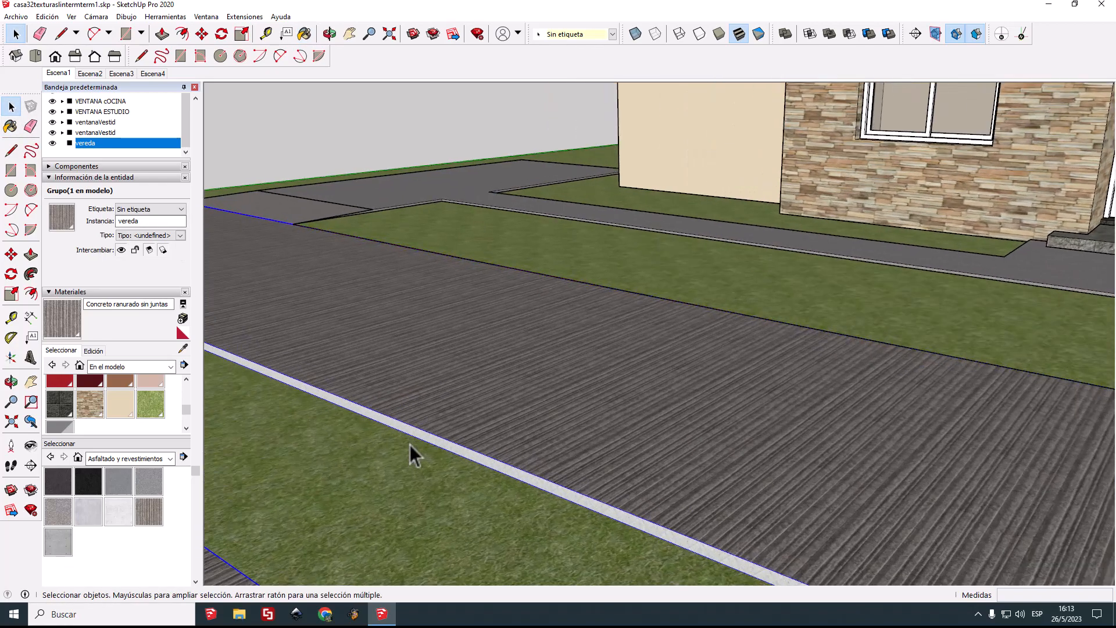
{"action": "double_click", "coordinate": [415, 434]}
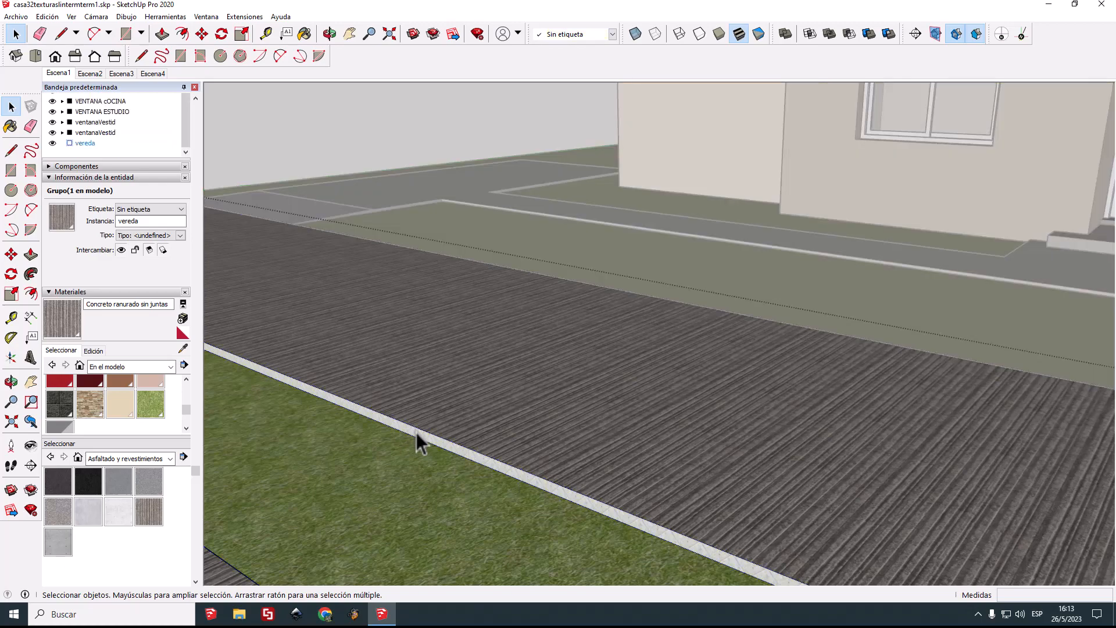
{"action": "double_click", "coordinate": [416, 435]}
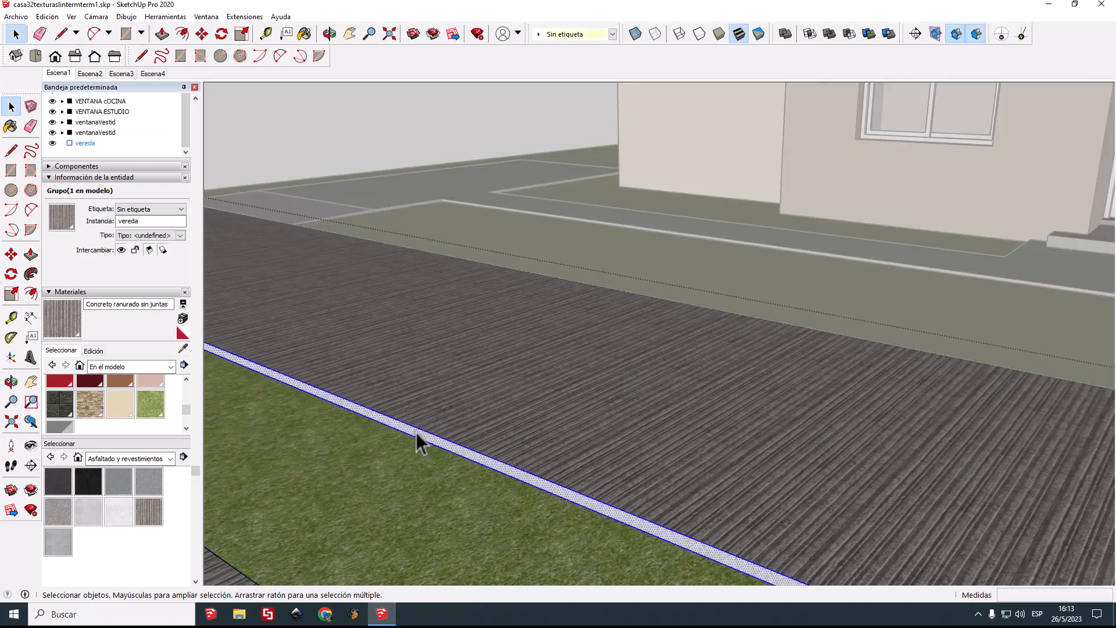
{"action": "left_click", "coordinate": [55, 320]}
{"action": "left_click", "coordinate": [356, 404]}
{"action": "scroll", "coordinate": [357, 401], "scroll_direction": "down", "scroll_amount": 6}
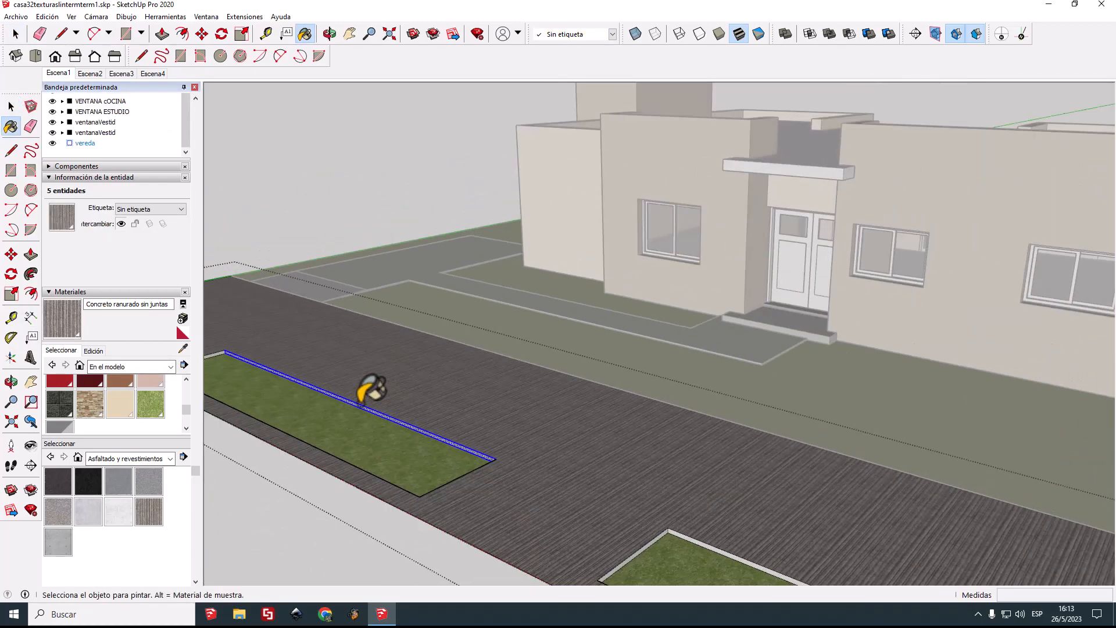
Step: Paint the white curb of the shorter planting bed with Concreto ranurado sin juntas
{"action": "scroll", "coordinate": [252, 349], "scroll_direction": "up", "scroll_amount": 5}
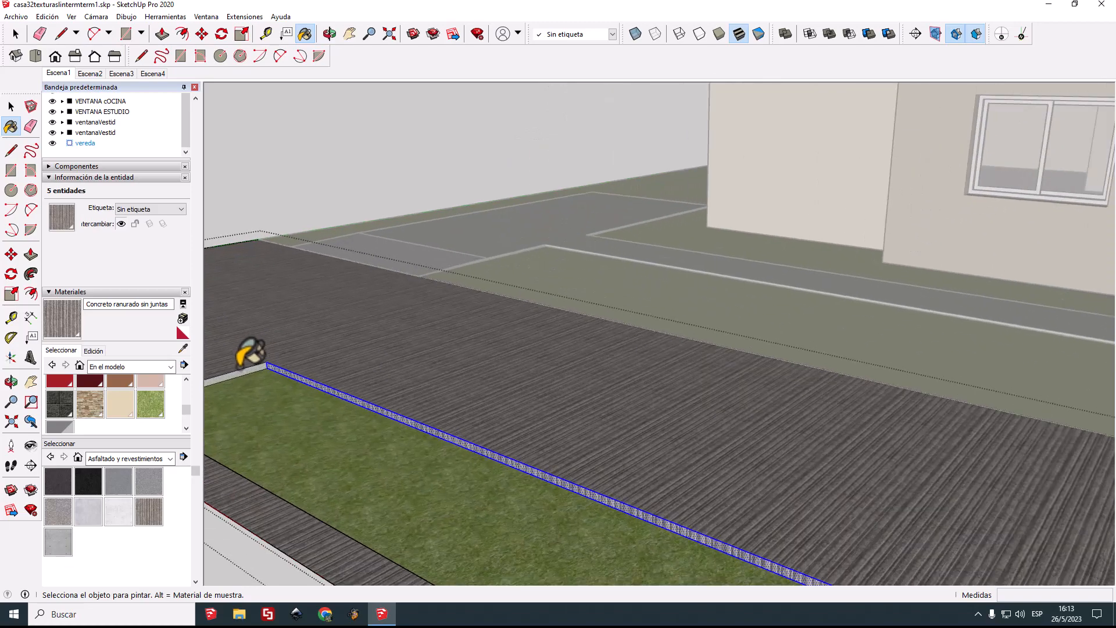
{"action": "scroll", "coordinate": [516, 405], "scroll_direction": "down", "scroll_amount": 8}
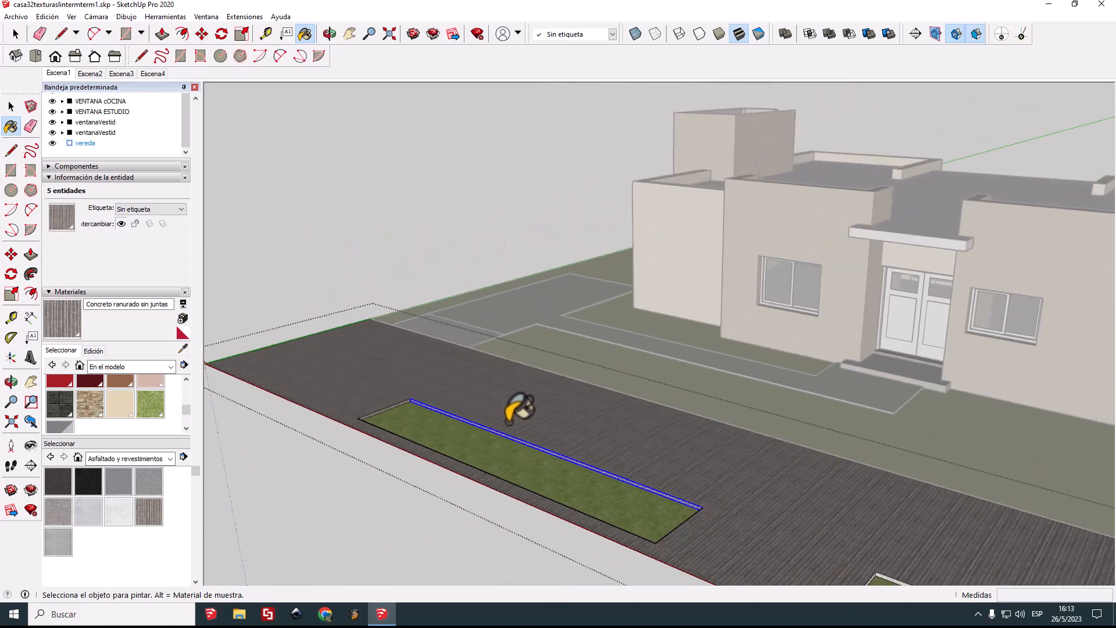
{"action": "scroll", "coordinate": [712, 517], "scroll_direction": "up", "scroll_amount": 6}
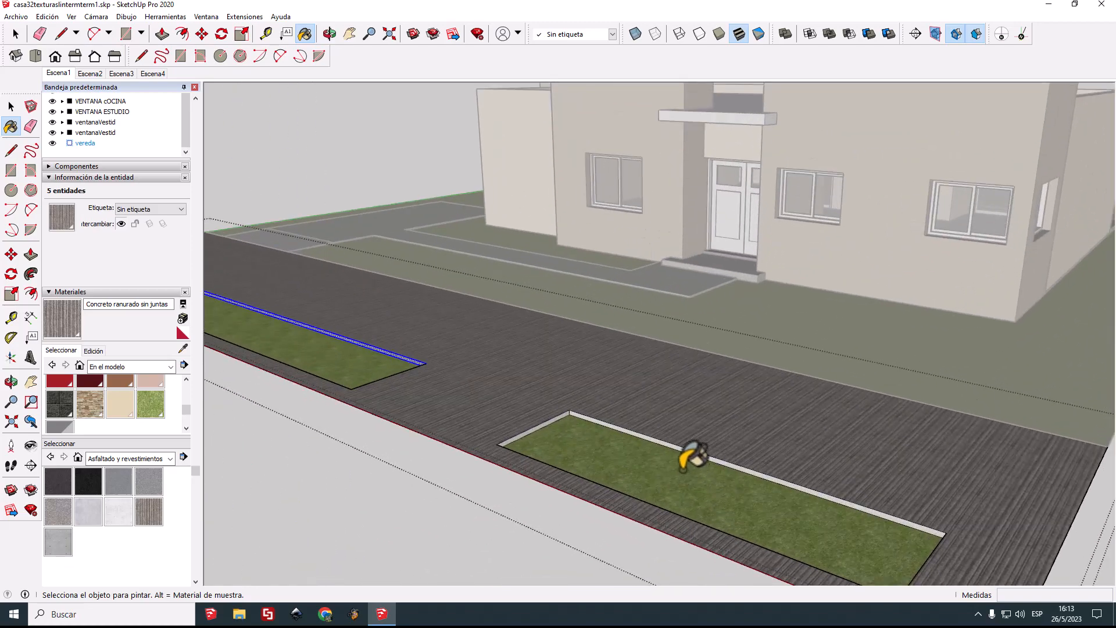
{"action": "left_click", "coordinate": [658, 437]}
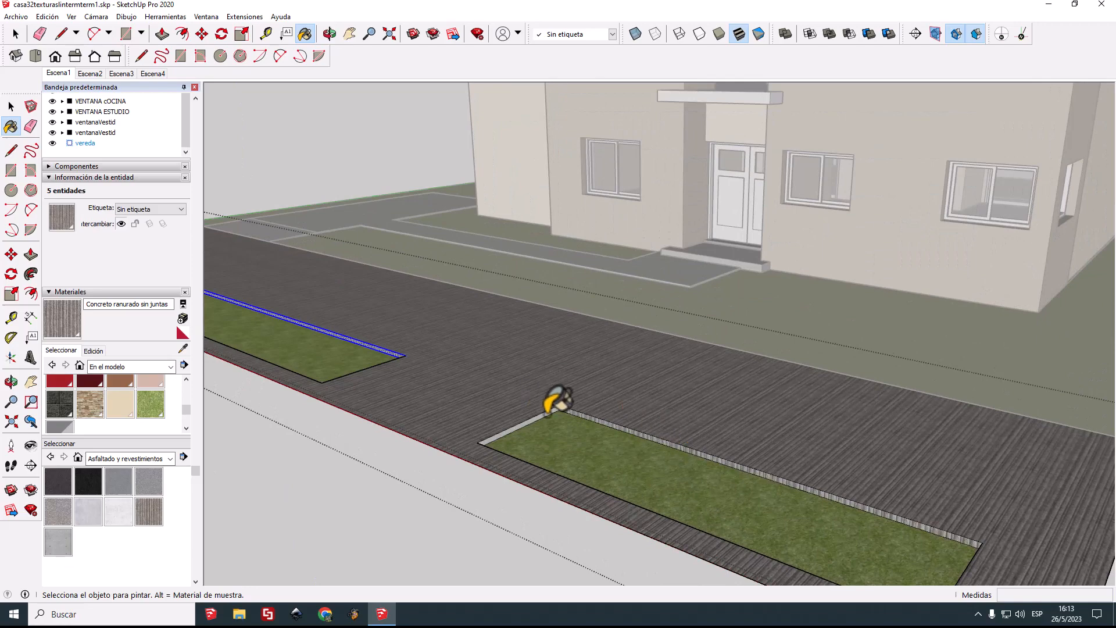
{"action": "scroll", "coordinate": [557, 403], "scroll_direction": "down", "scroll_amount": 5}
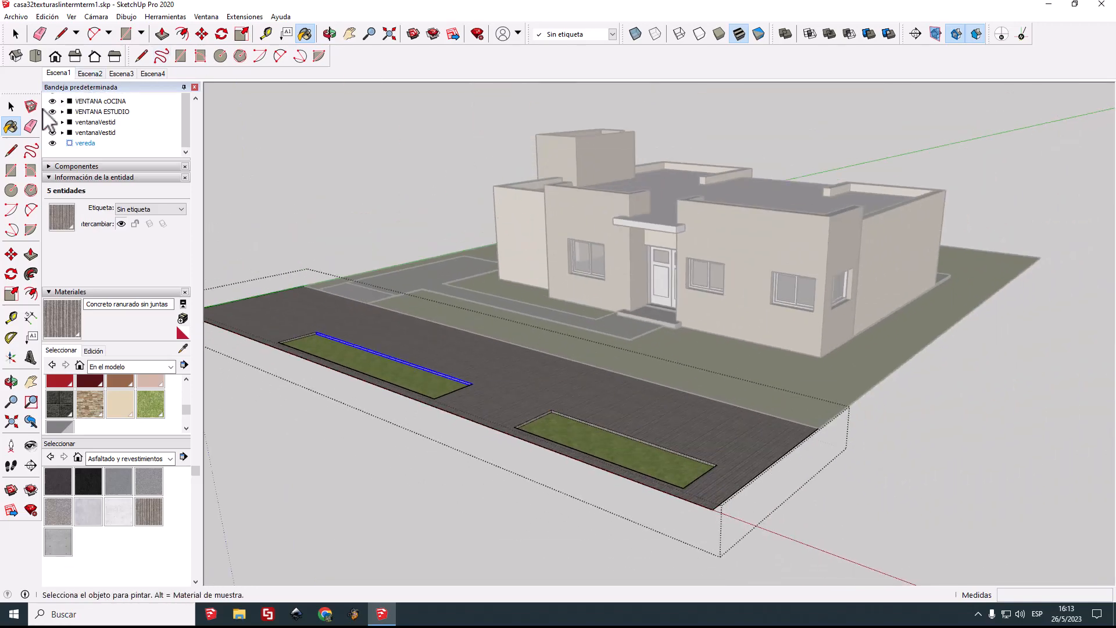